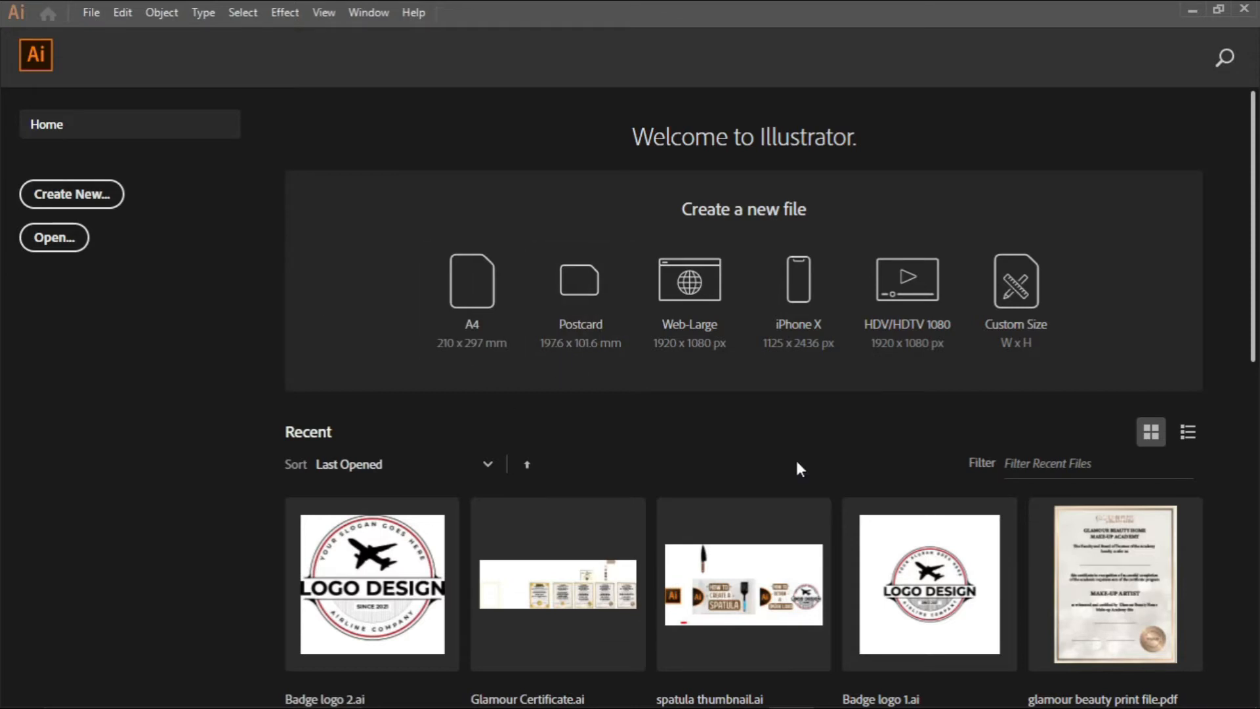
pyautogui.scroll(-4, 753, 553)
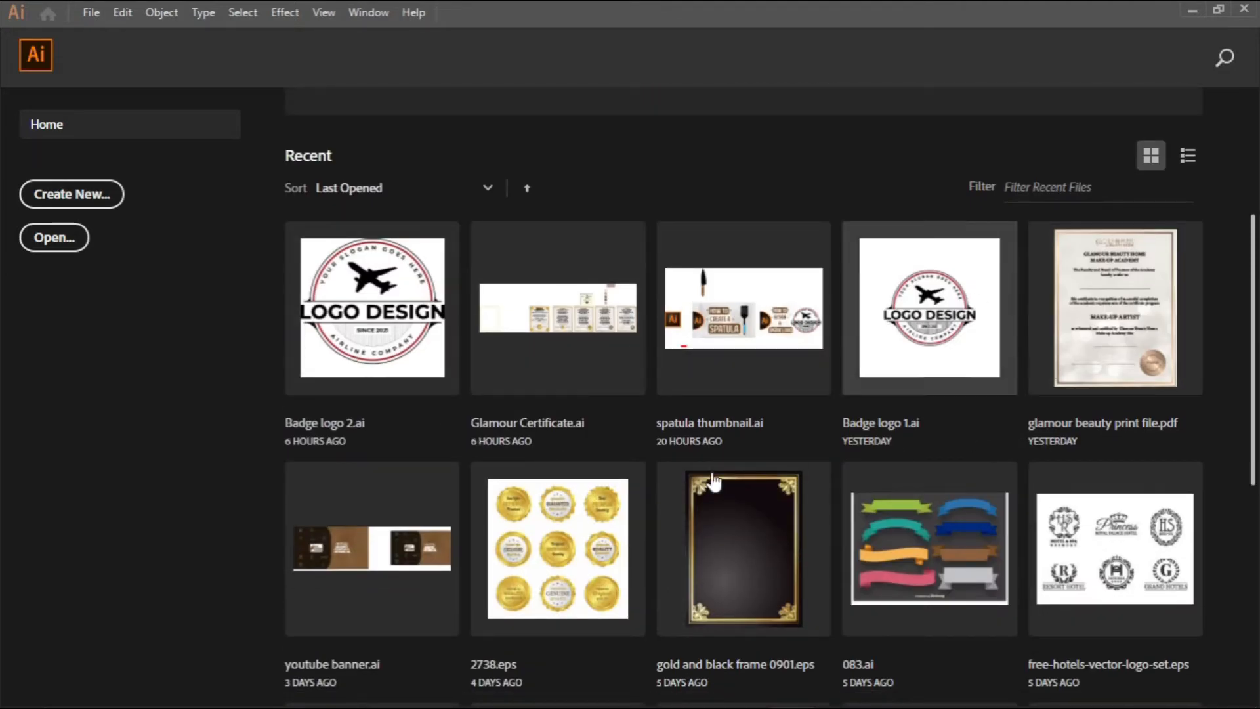
pyautogui.scroll(-1, 763, 538)
pyautogui.scroll(-2, 763, 538)
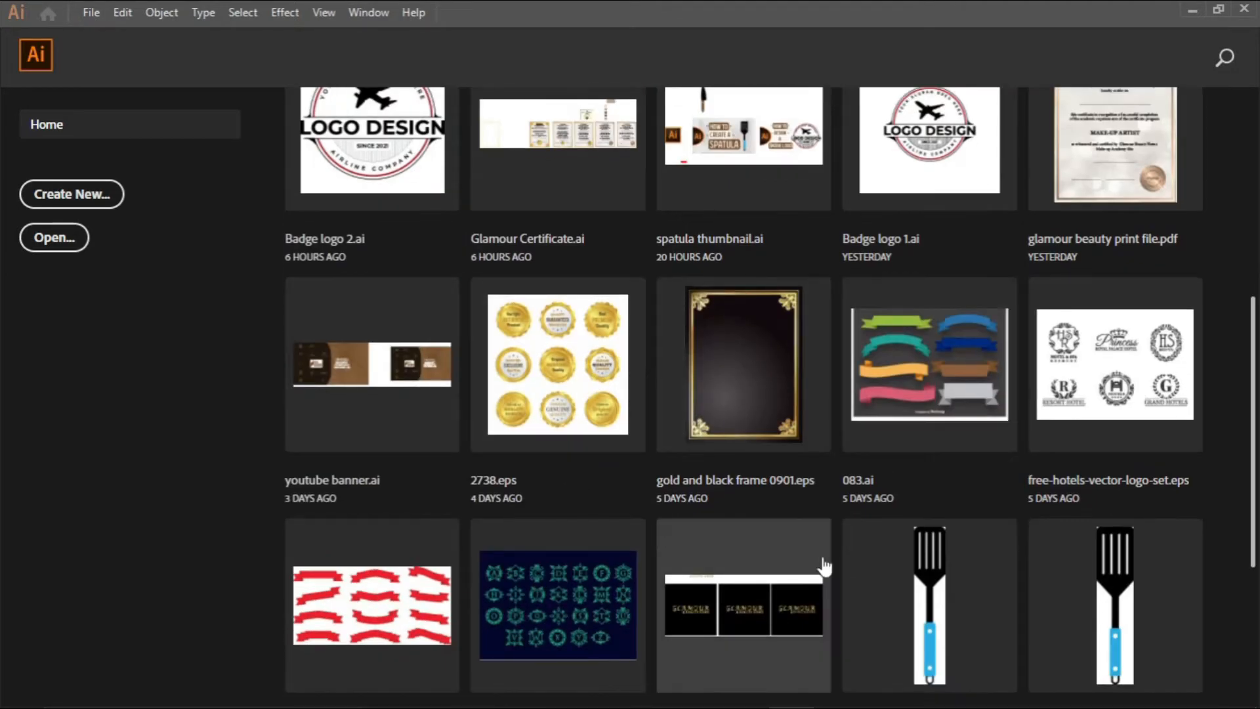
pyautogui.scroll(3, 776, 430)
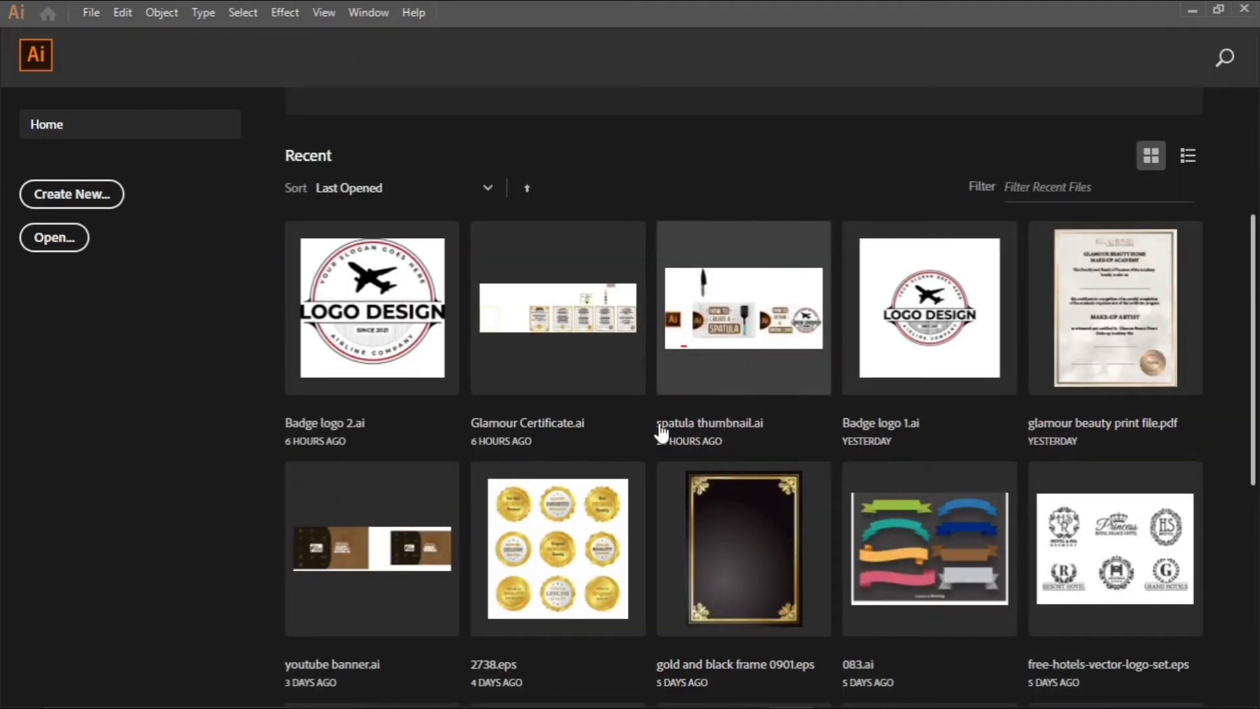
pyautogui.scroll(3, 659, 427)
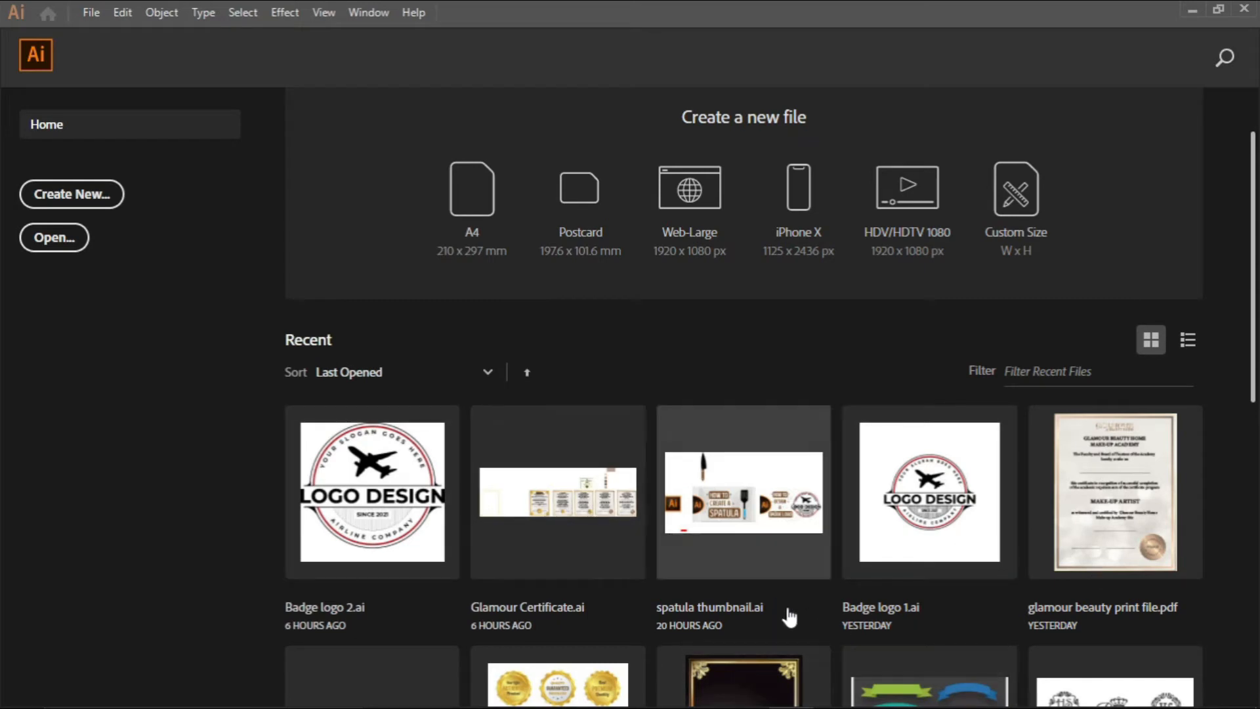
pyautogui.scroll(2, 647, 581)
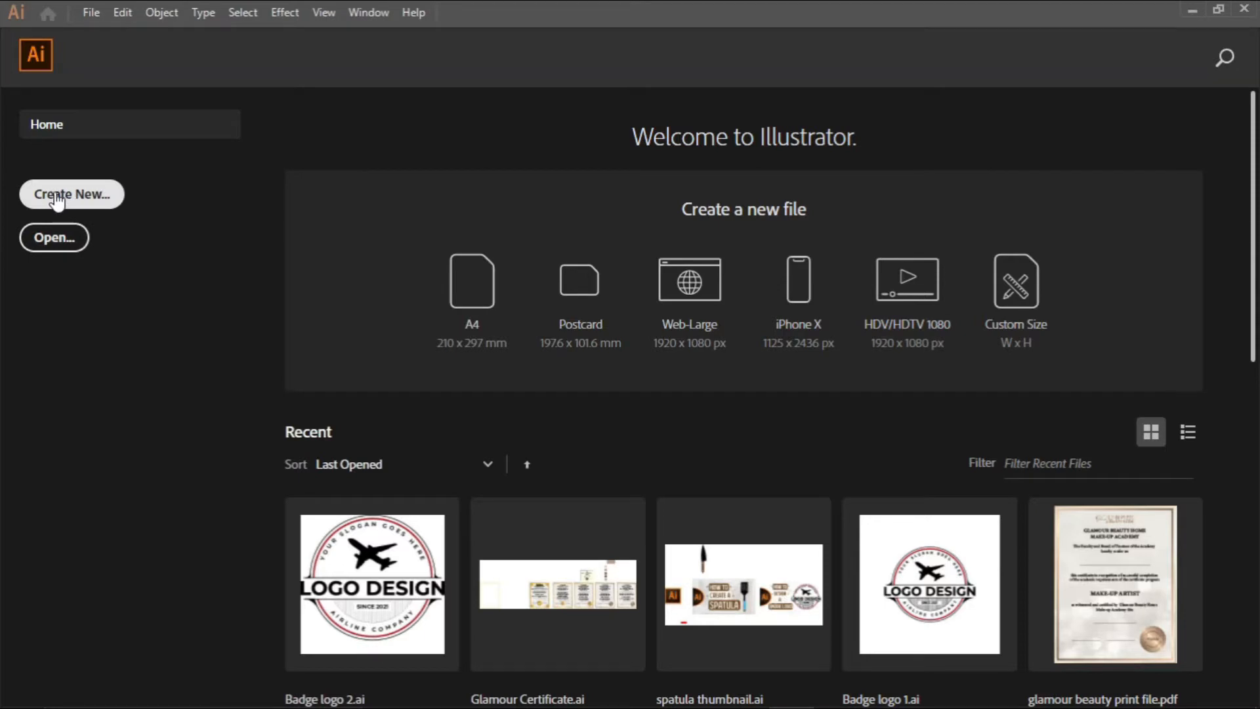
# Create a new custom document of 1000 x 1000 px with one artboard in RGB colour mode.
pyautogui.click(78, 197)
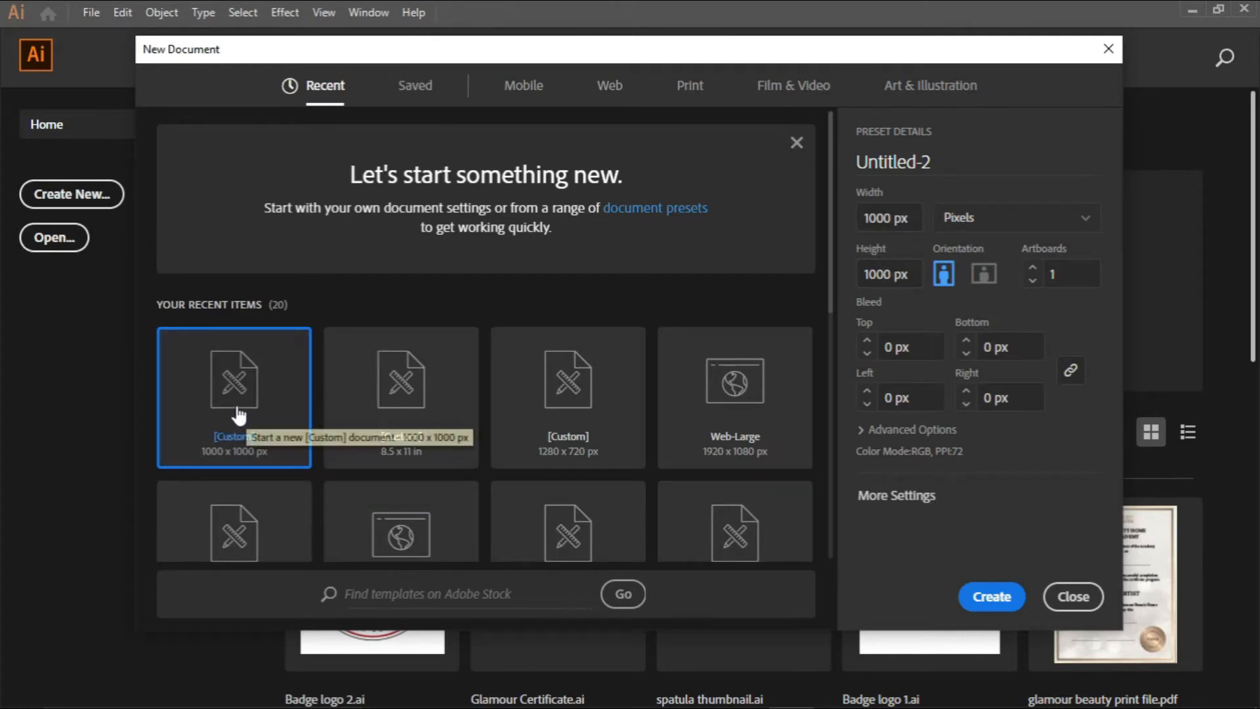
pyautogui.click(990, 596)
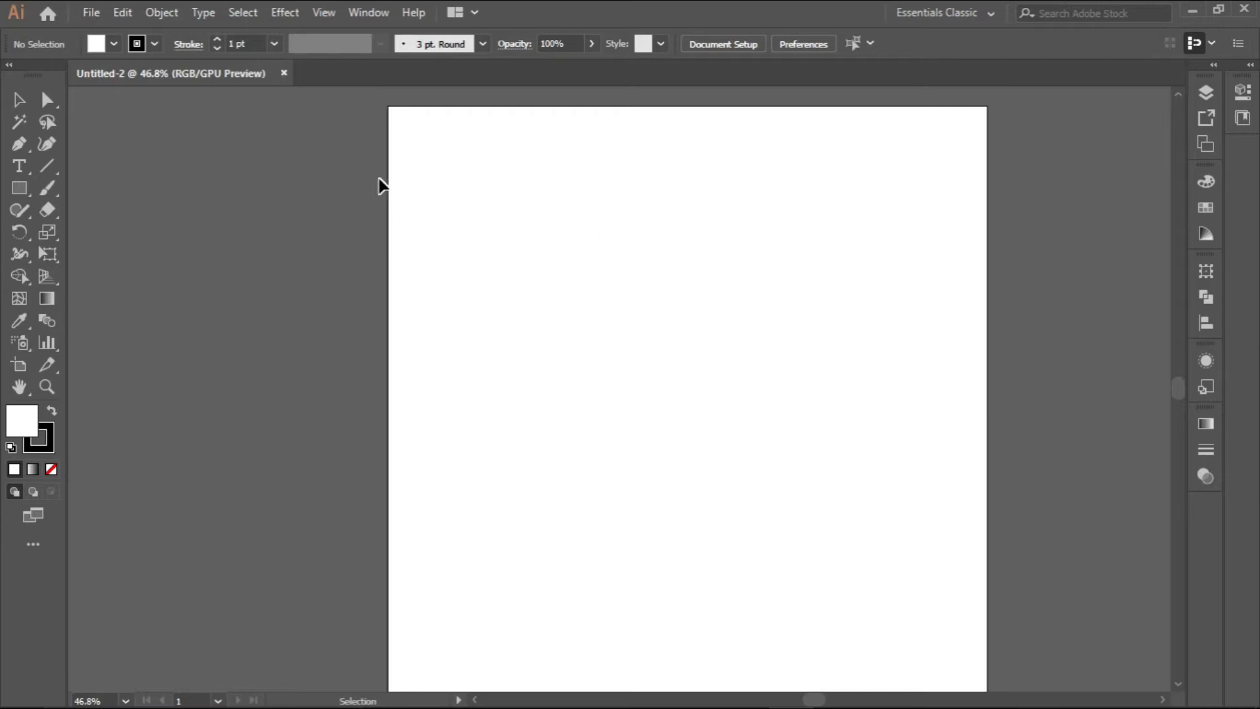
# Check whether Smart Guides and Snap to Pixel are enabled for the document.
pyautogui.click(324, 15)
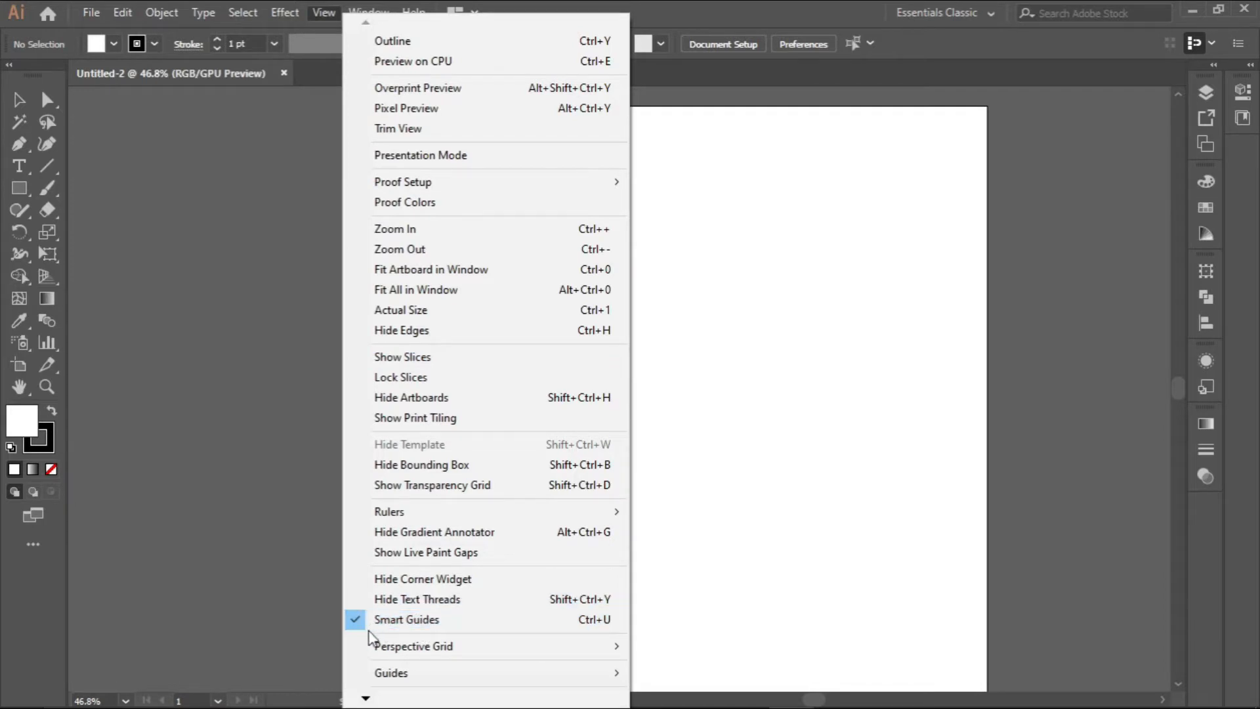
pyautogui.moveTo(368, 700)
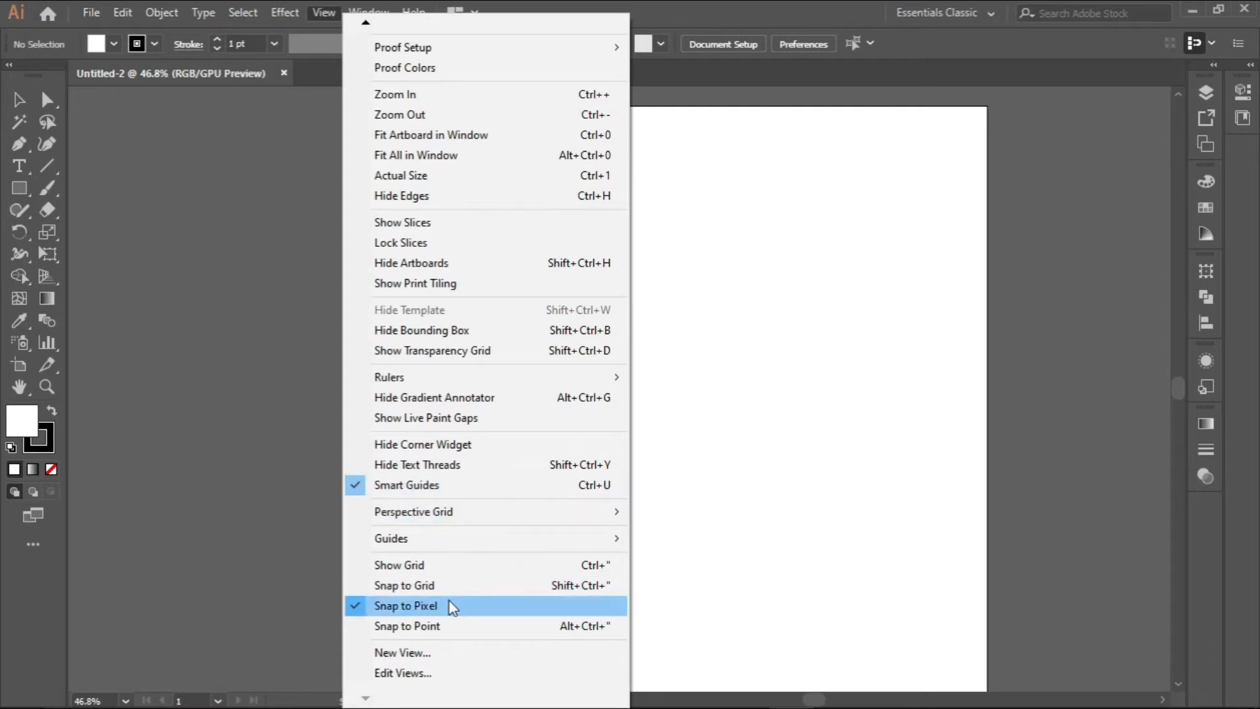
pyautogui.click(324, 13)
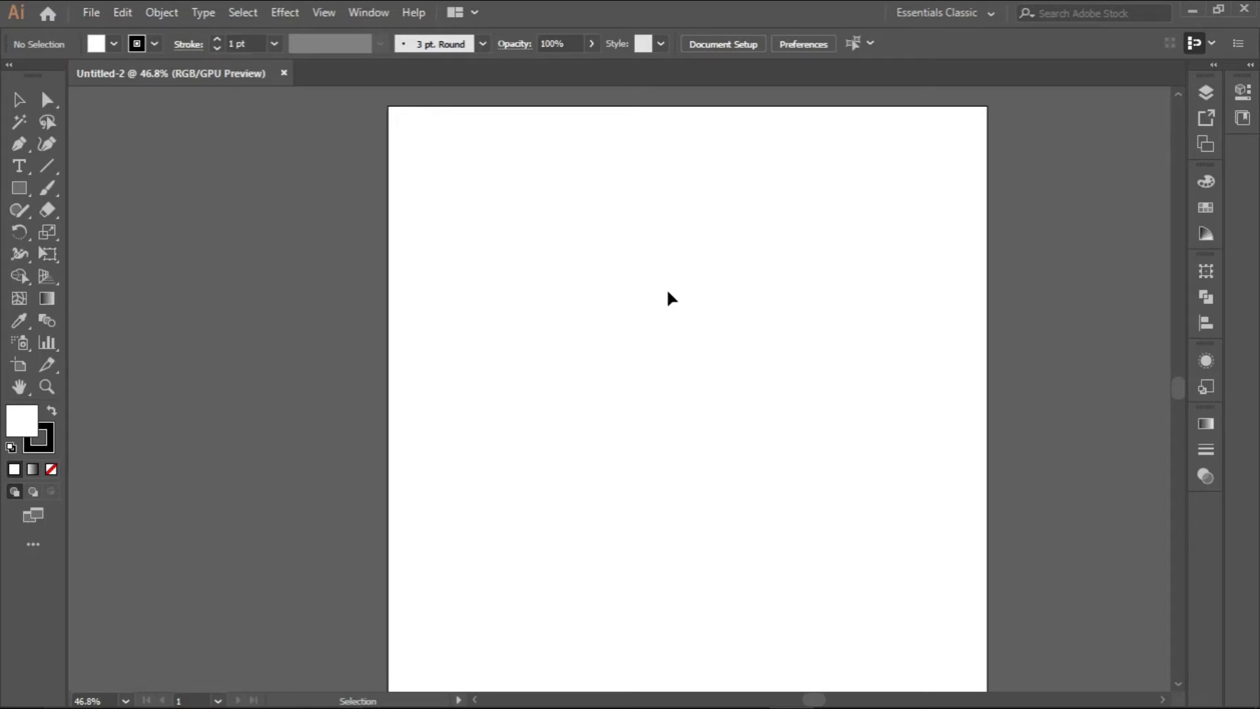
# Draw a circle about 710 px in diameter on the artboard with the Ellipse tool.
pyautogui.click(24, 190)
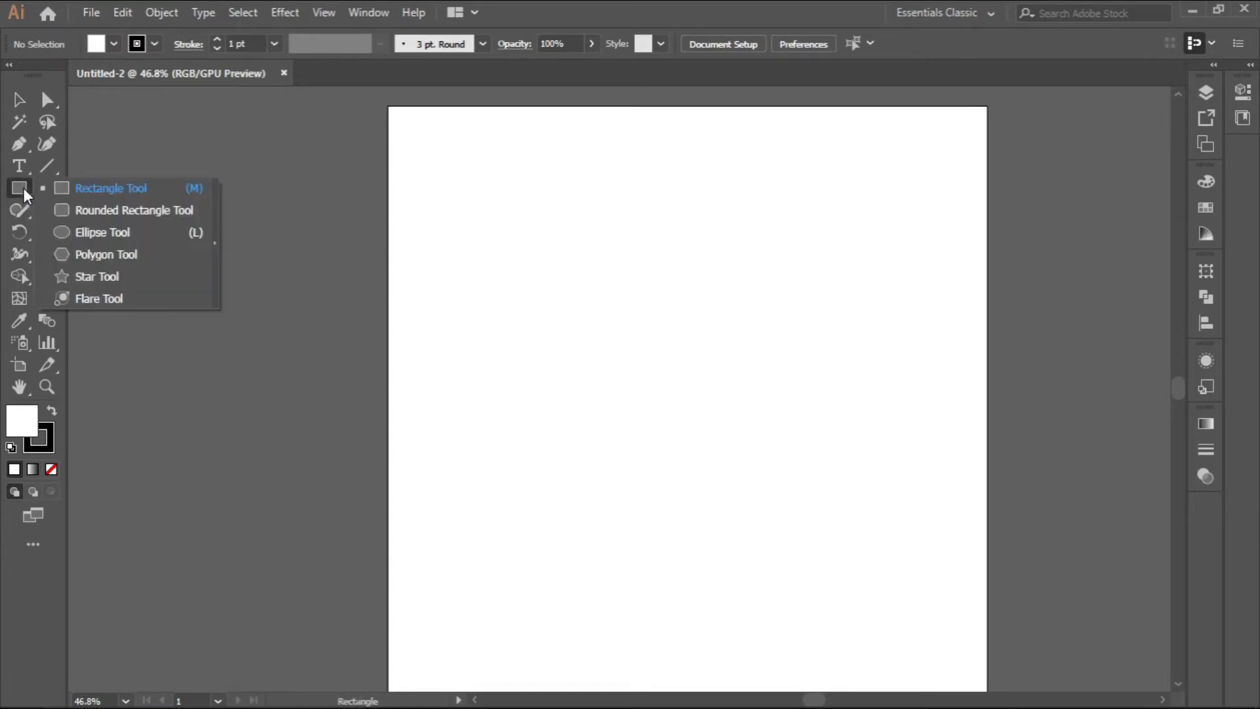
pyautogui.click(110, 235)
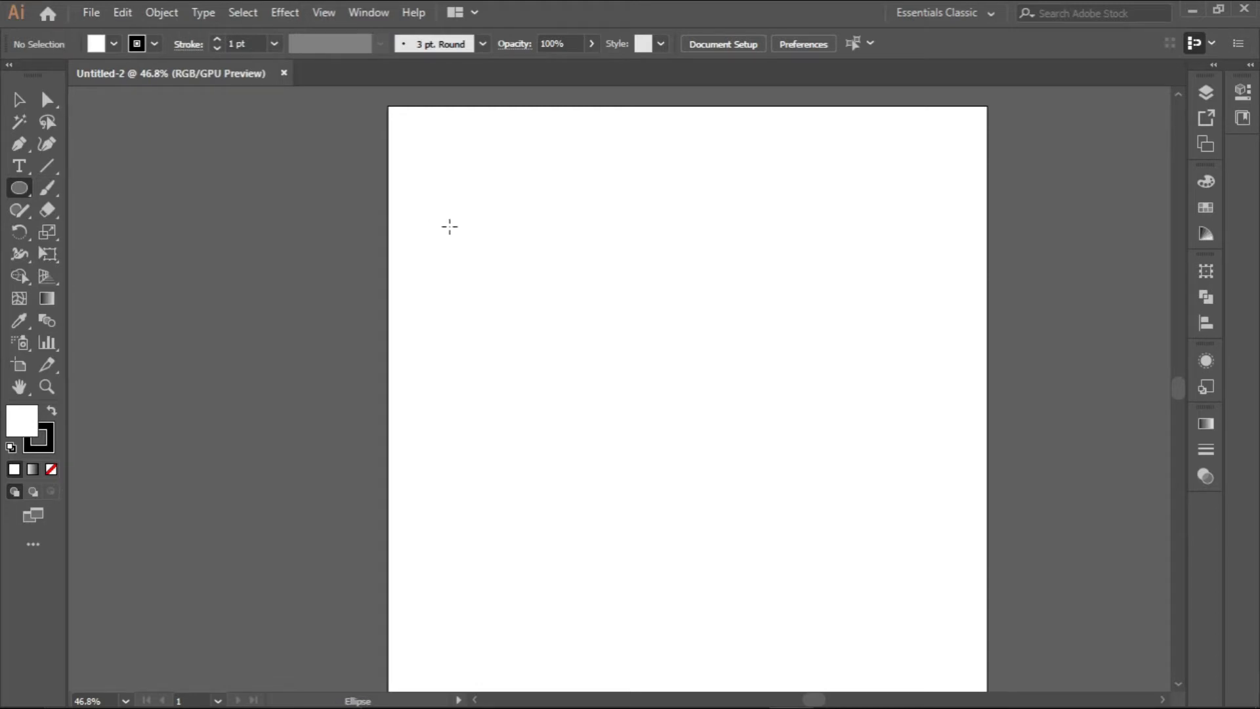
pyautogui.moveTo(441, 217); pyautogui.dragTo(840, 641)
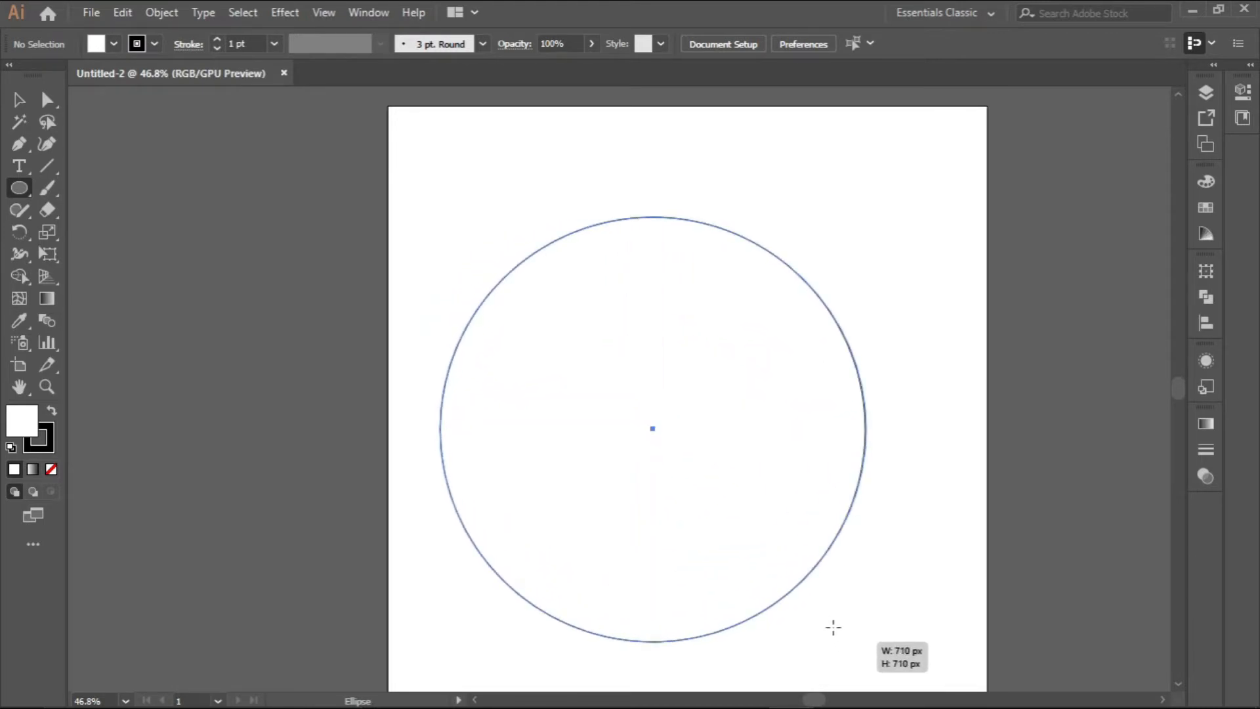
# Centre the circle horizontally and vertically on the artboard.
pyautogui.click(19, 103)
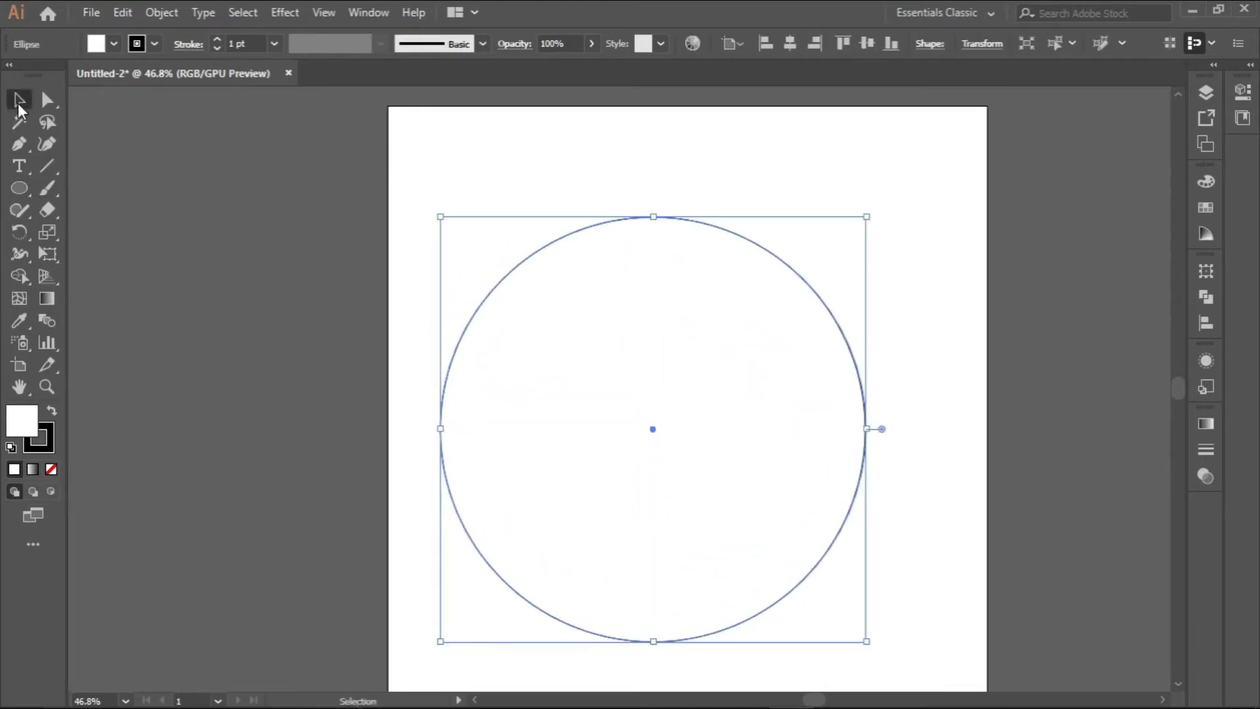
pyautogui.click(790, 44)
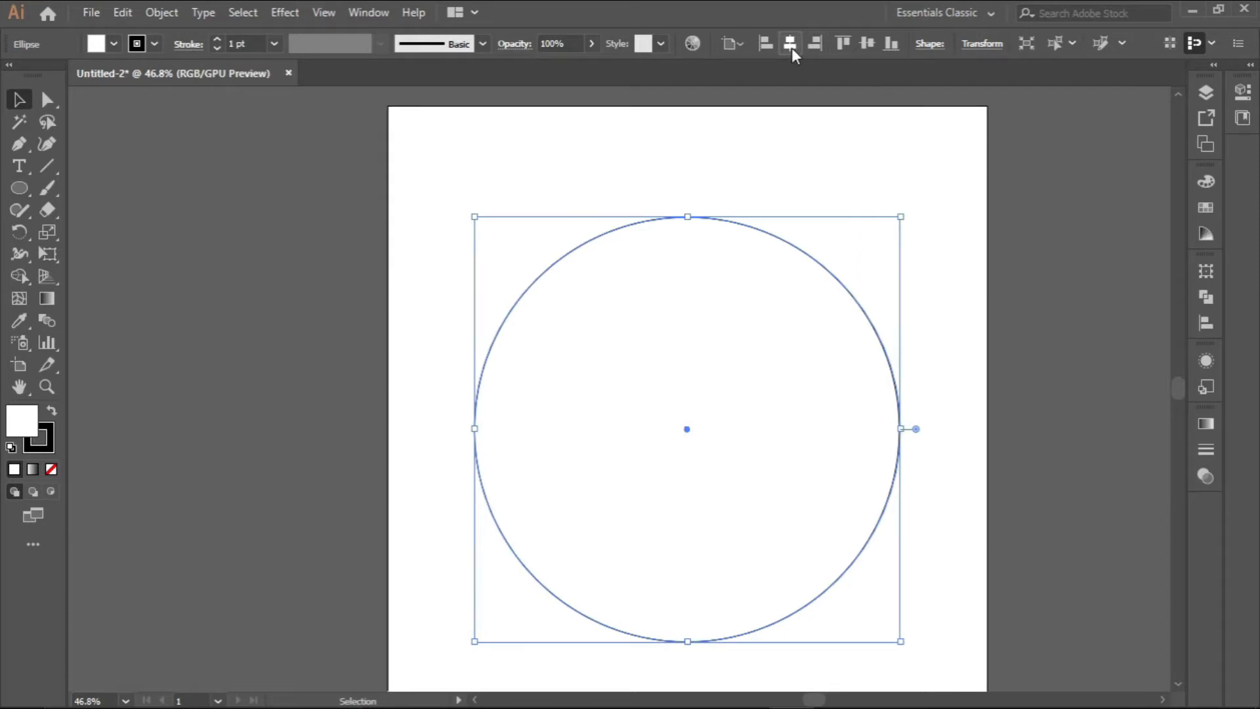
pyautogui.click(867, 43)
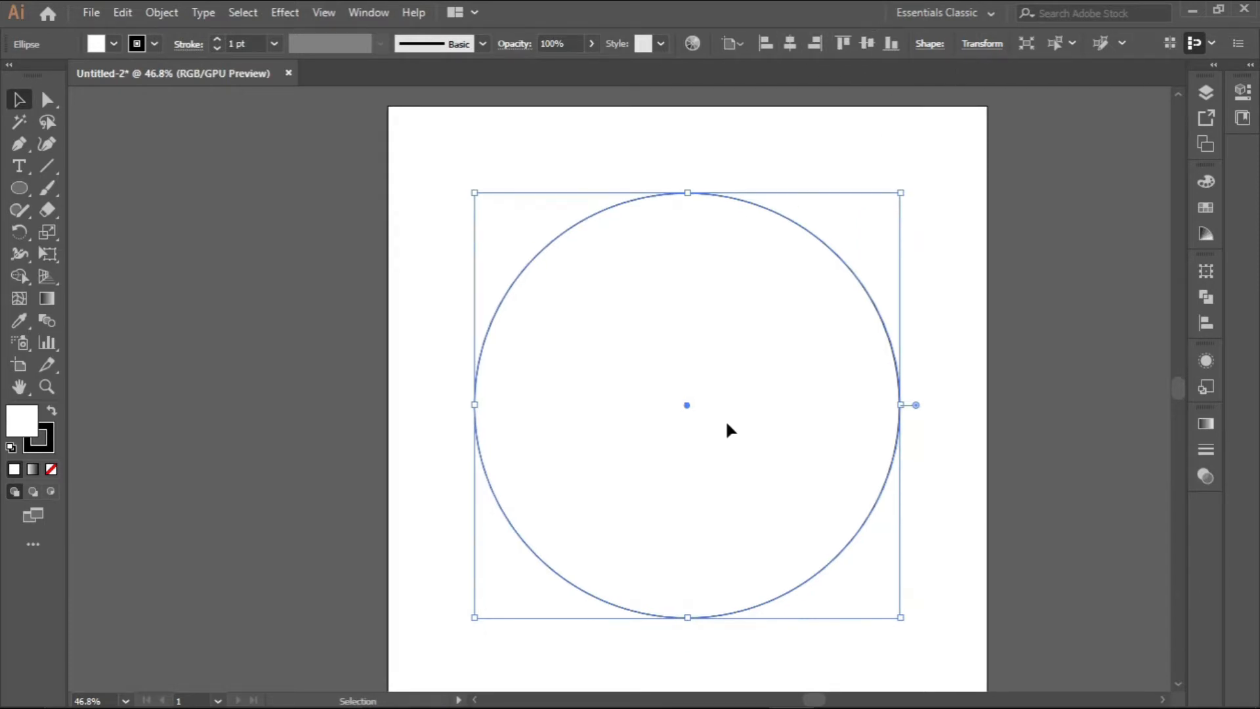
# Scale the circle down slightly about its centre and set its stroke weight to 4 pt.
pyautogui.scroll(-1, 729, 424)
pyautogui.press('shift')
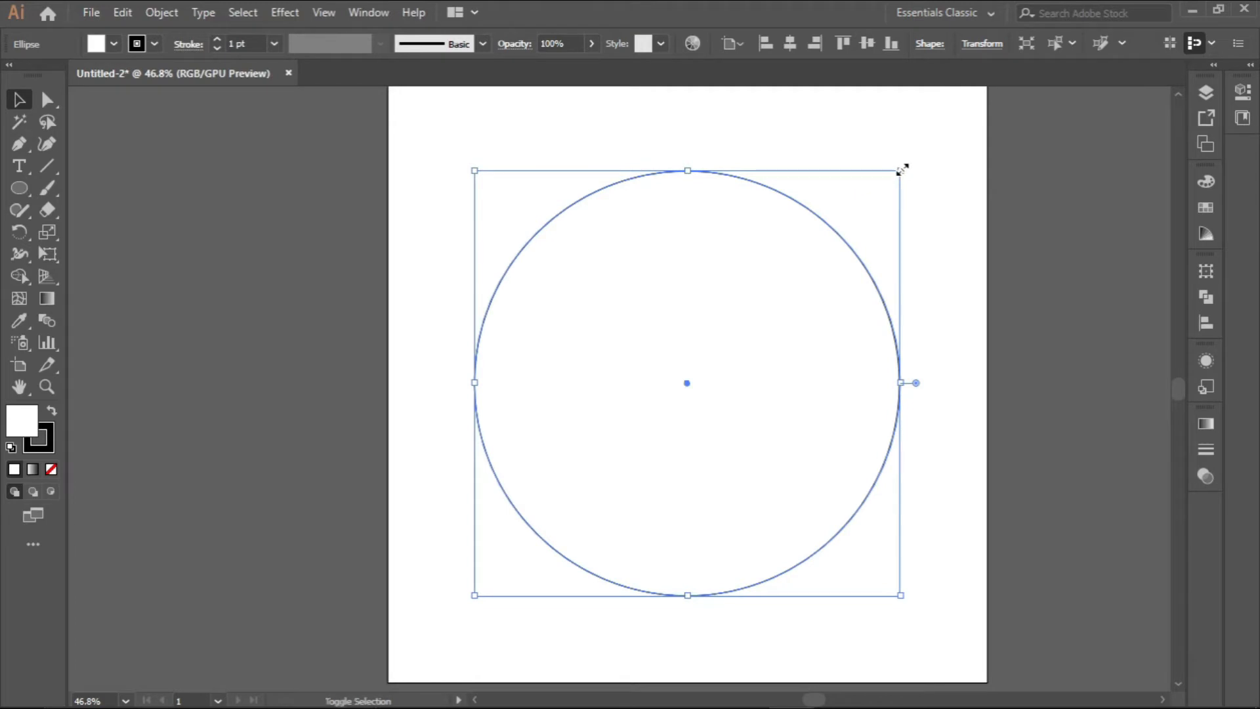
pyautogui.moveTo(902, 169); pyautogui.dragTo(878, 180)
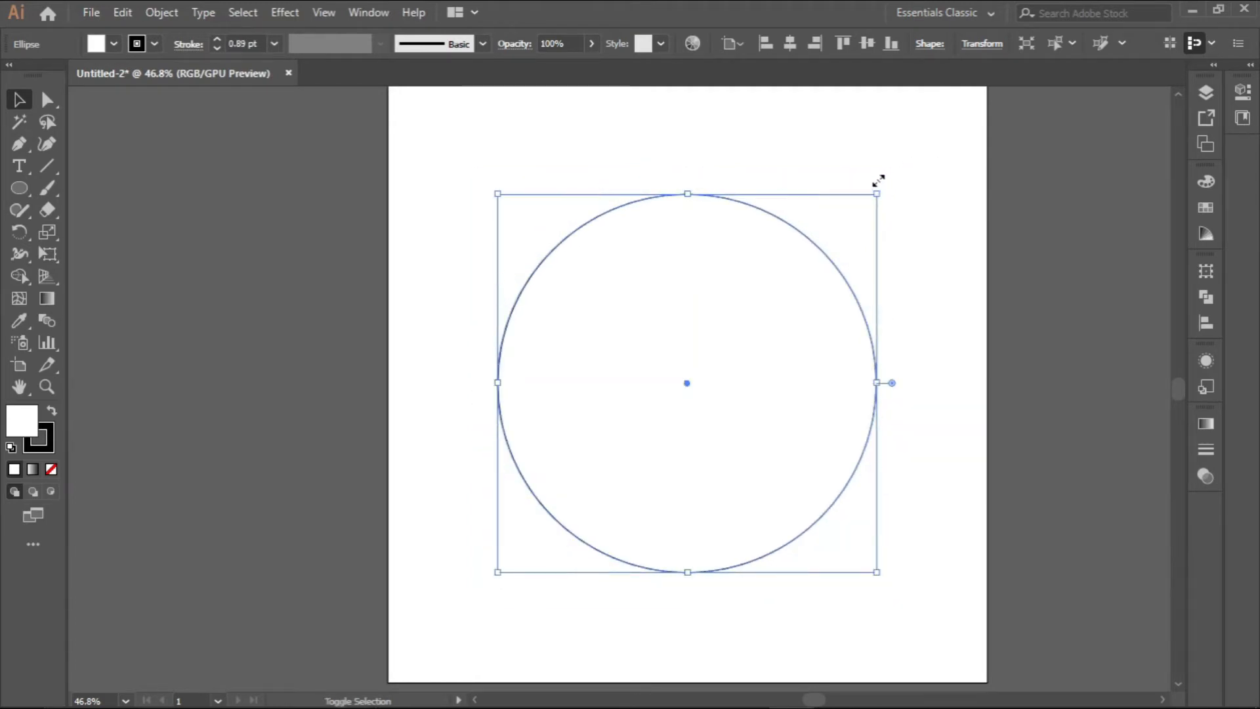
pyautogui.click(217, 41)
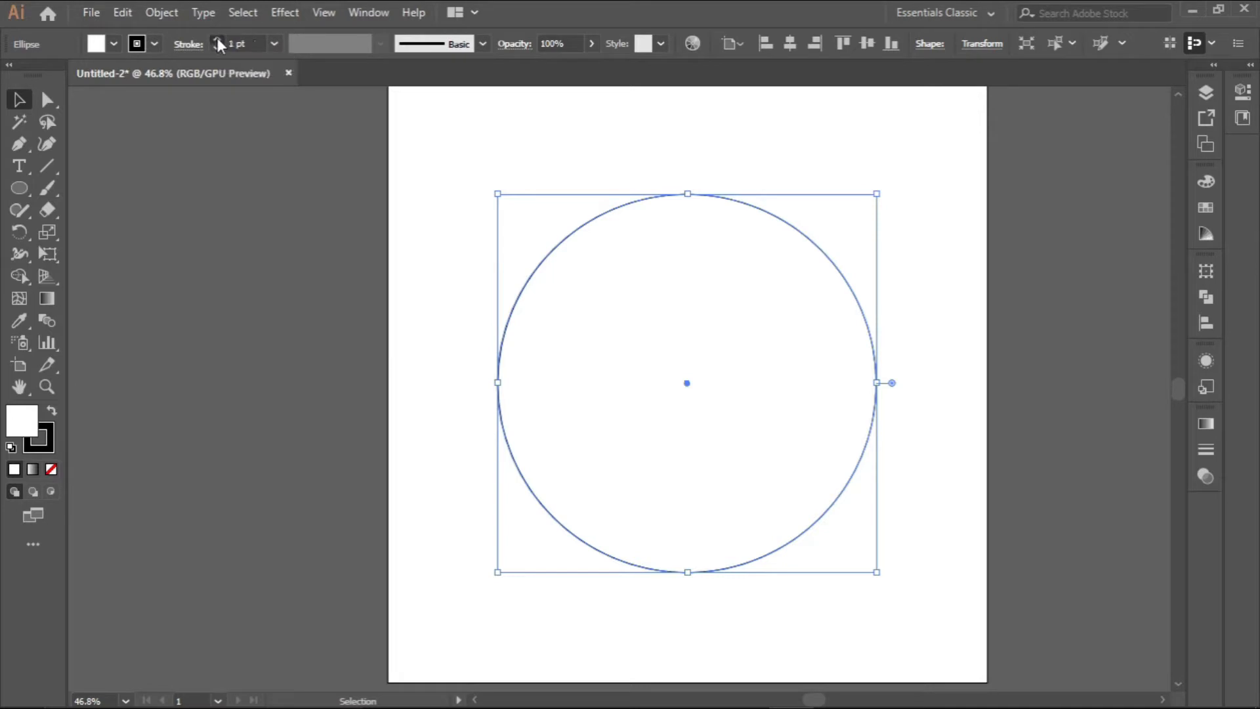
pyautogui.click(218, 40)
pyautogui.click(218, 40)
pyautogui.click(218, 41)
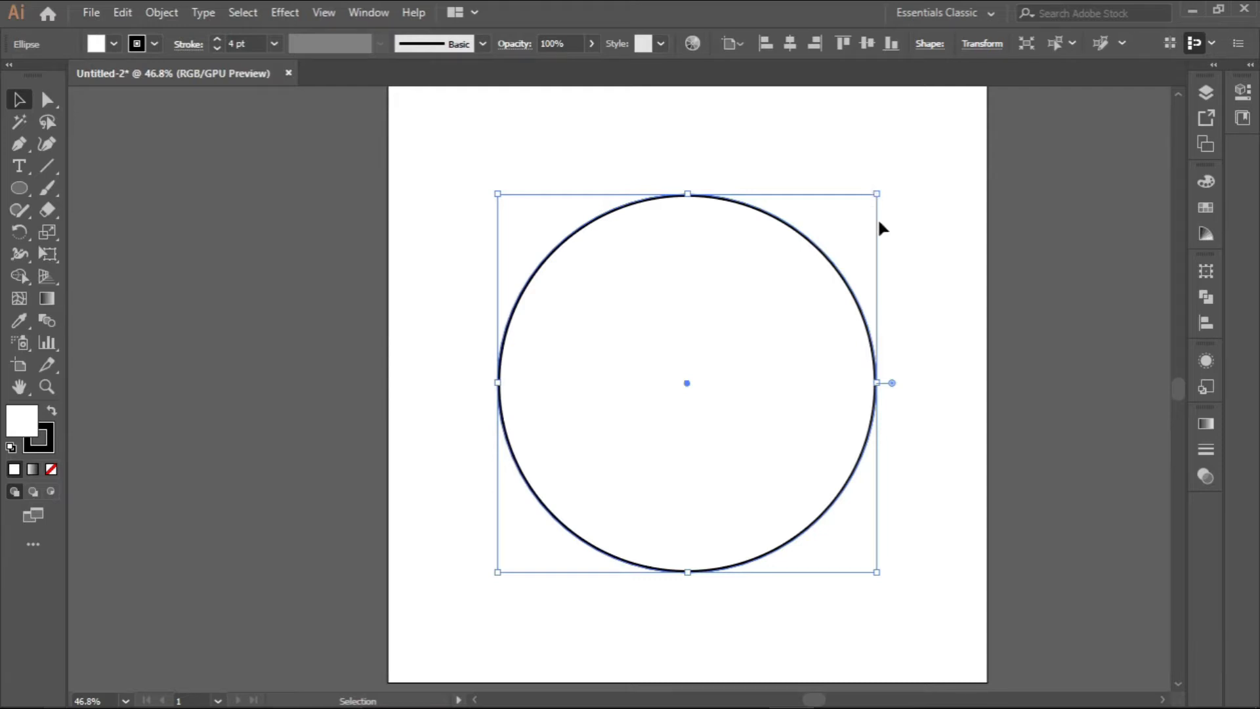
# Duplicate the circle in place so the copy lies exactly on top of the original.
pyautogui.press('a')
pyautogui.press('v')
pyautogui.press('a')
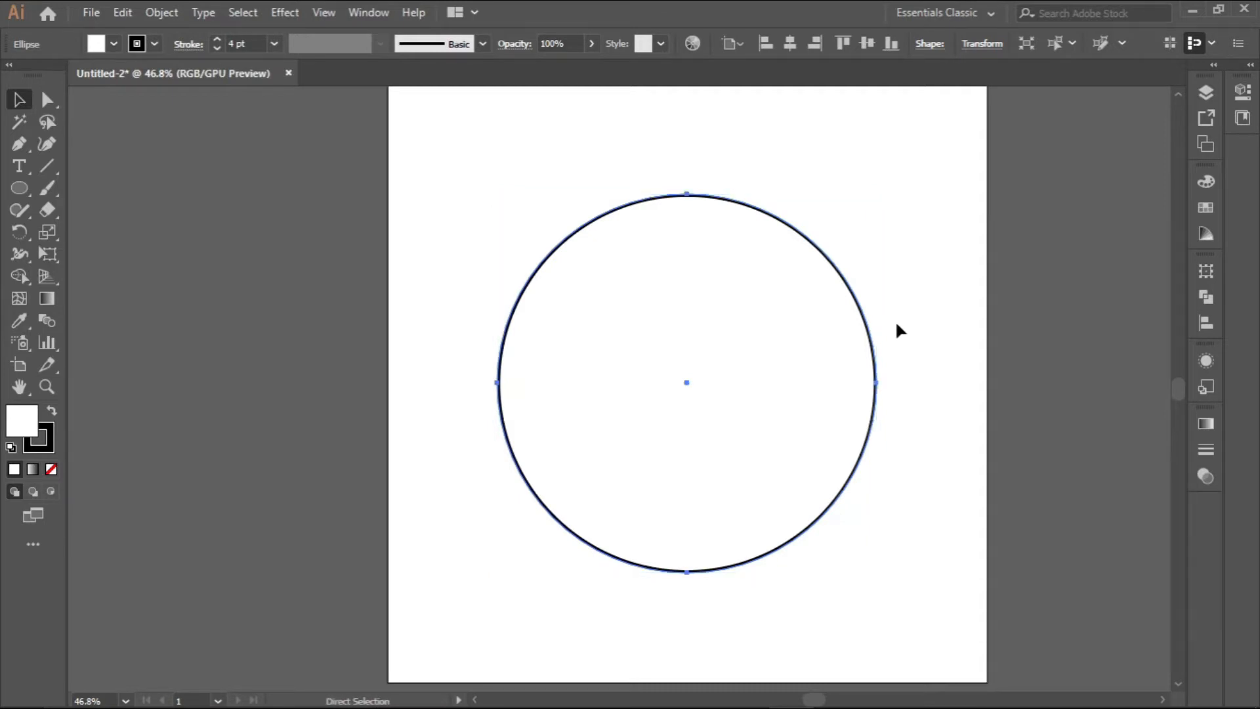
pyautogui.press('v')
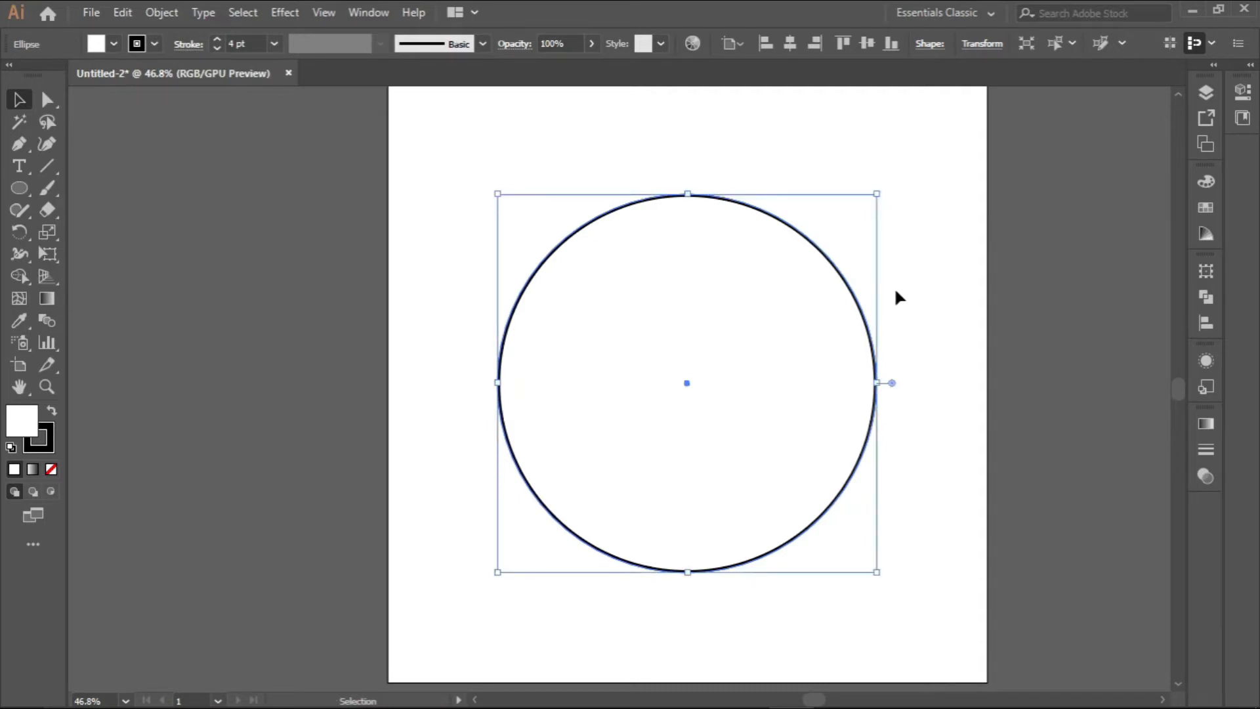
pyautogui.moveTo(841, 275); pyautogui.dragTo(680, 263)
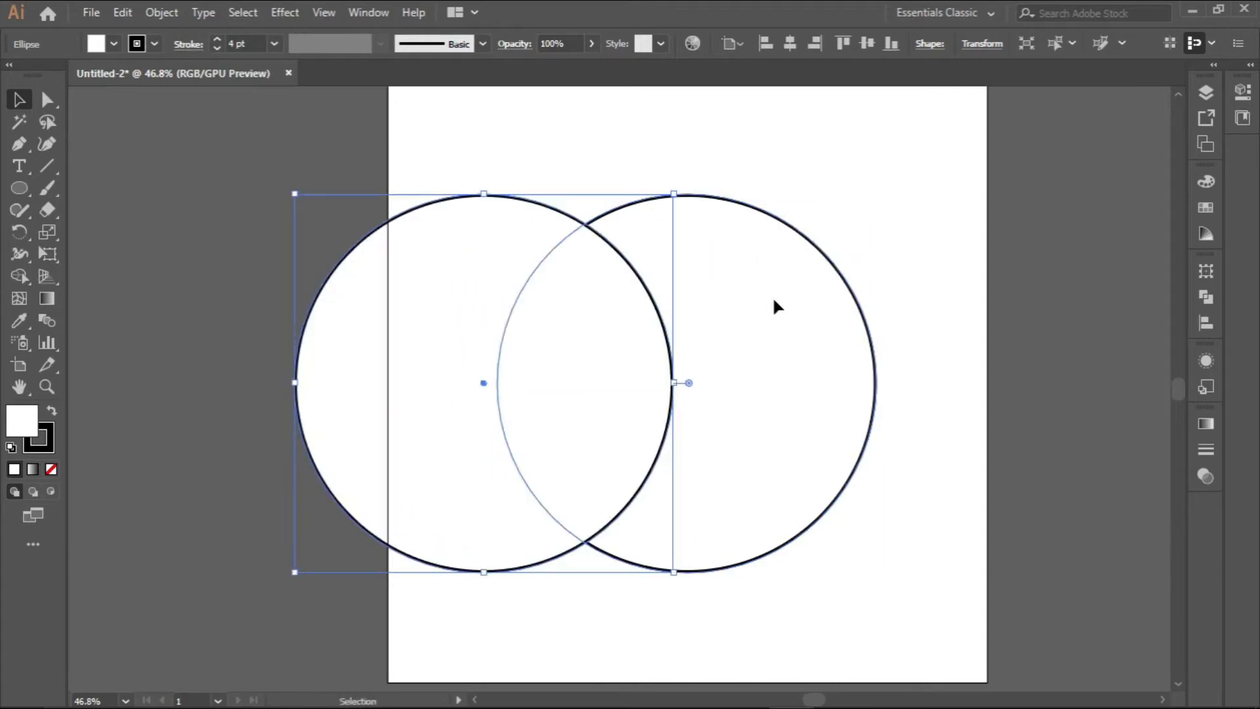
pyautogui.hotkey('ctrl', 'z')
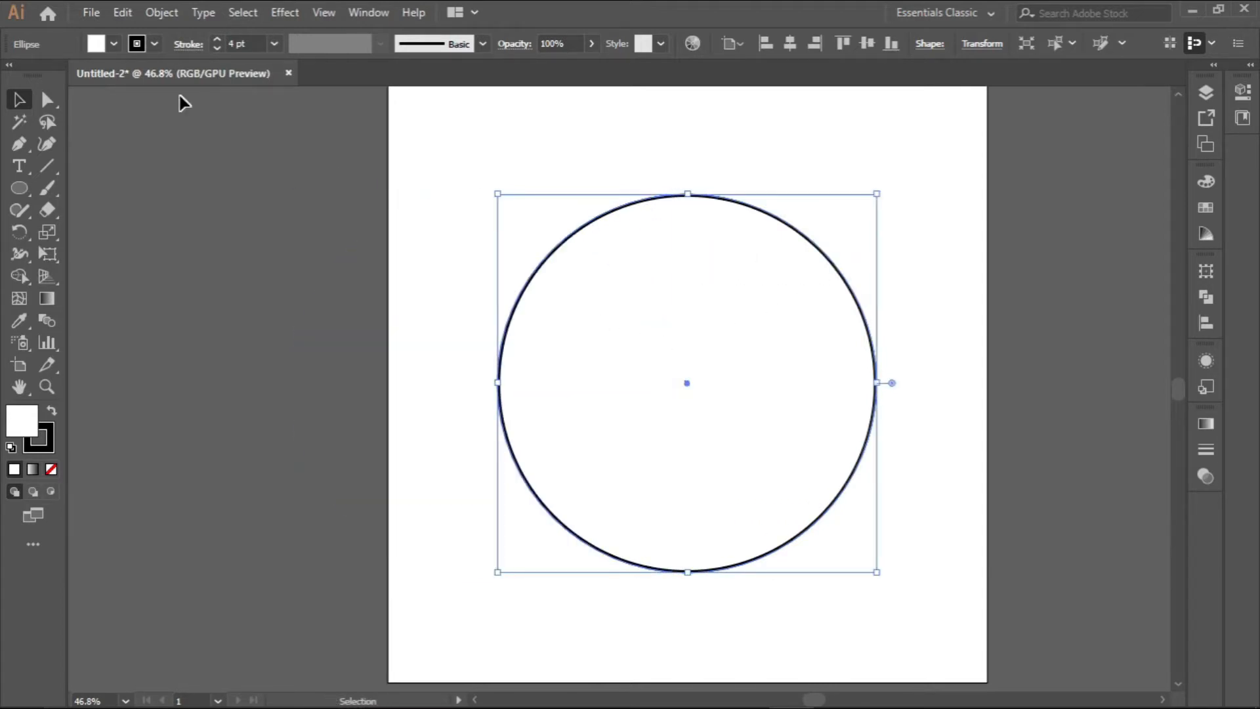
# Set the fill of both stacked circles to None, moving the copy aside to reach the original and realigning it over the original.
pyautogui.click(105, 49)
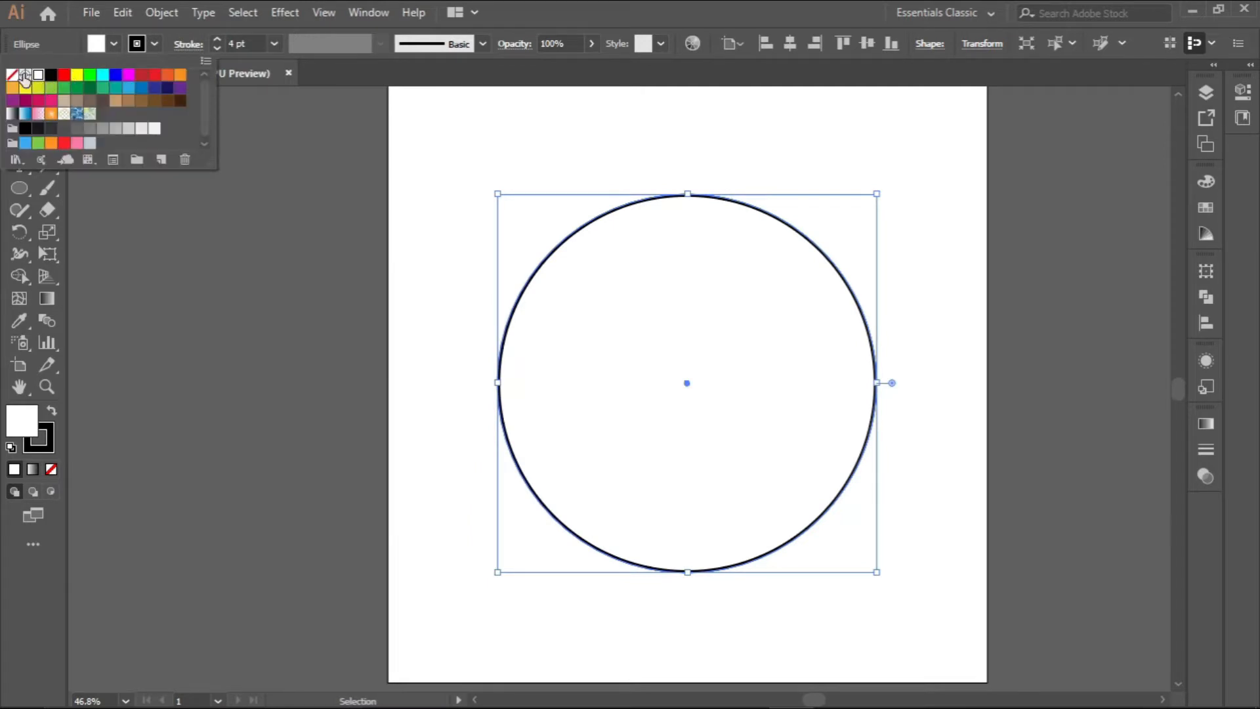
pyautogui.click(12, 76)
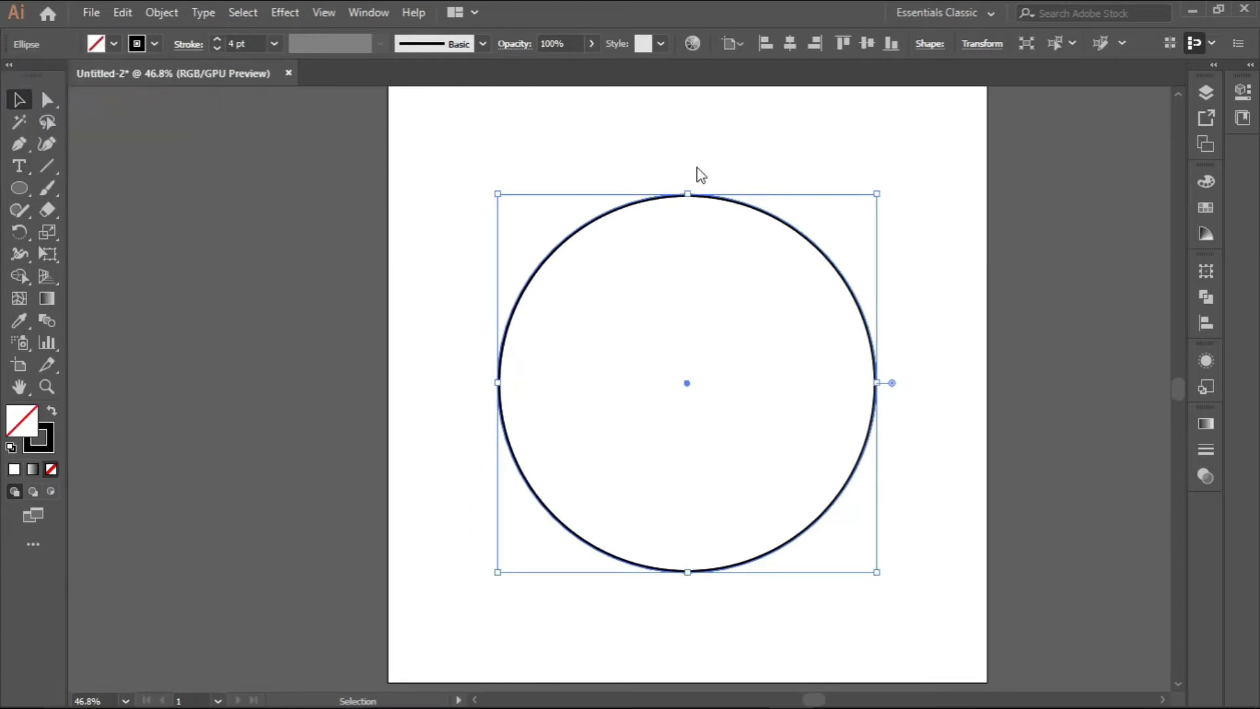
pyautogui.moveTo(791, 231); pyautogui.dragTo(662, 230)
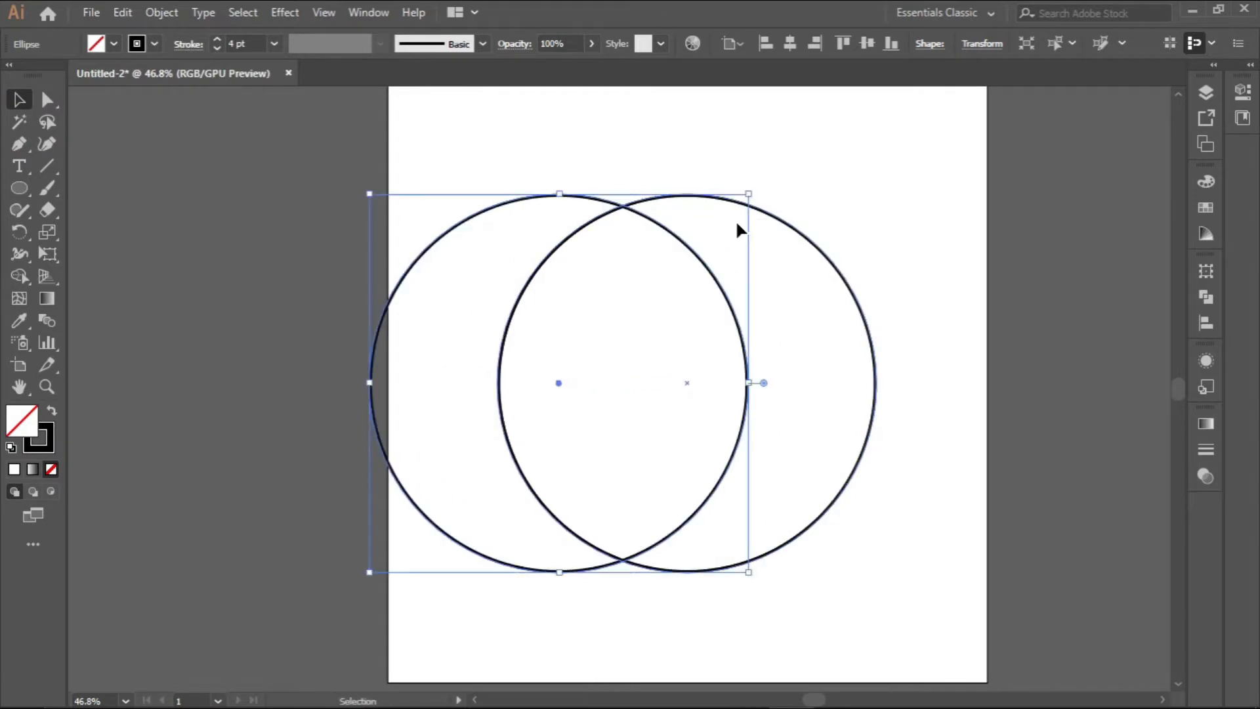
pyautogui.click(798, 275)
pyautogui.click(105, 43)
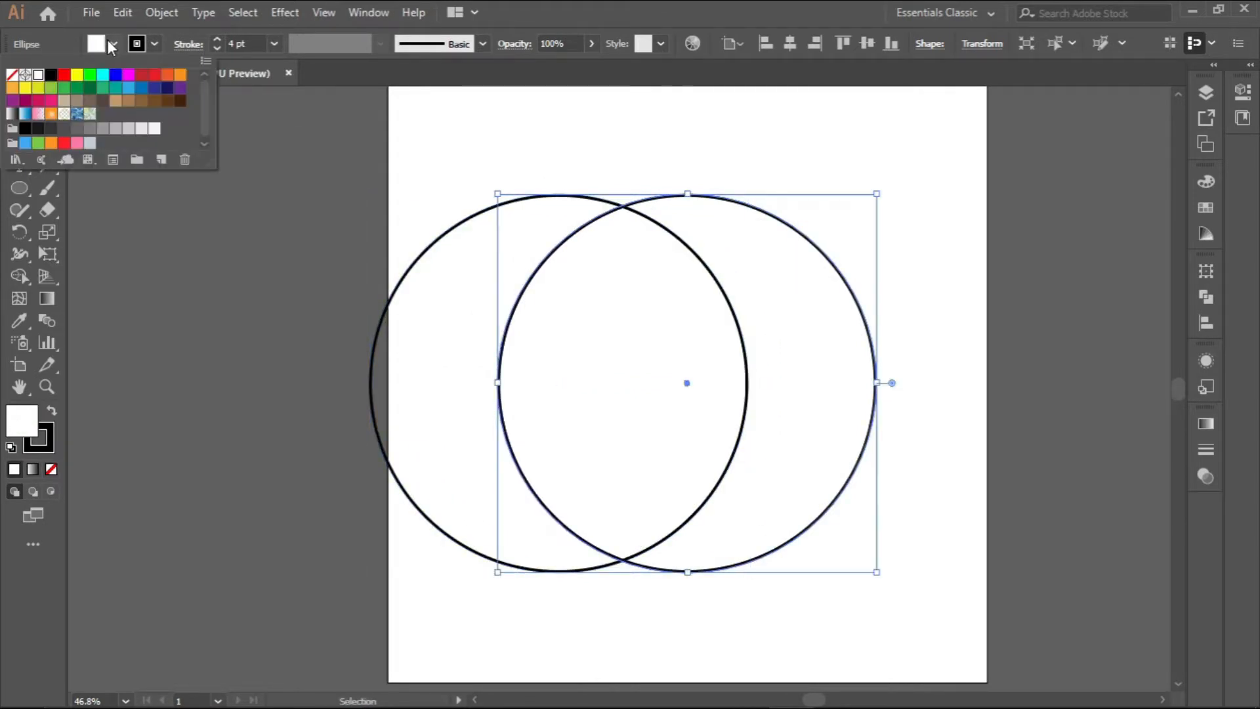
pyautogui.click(12, 75)
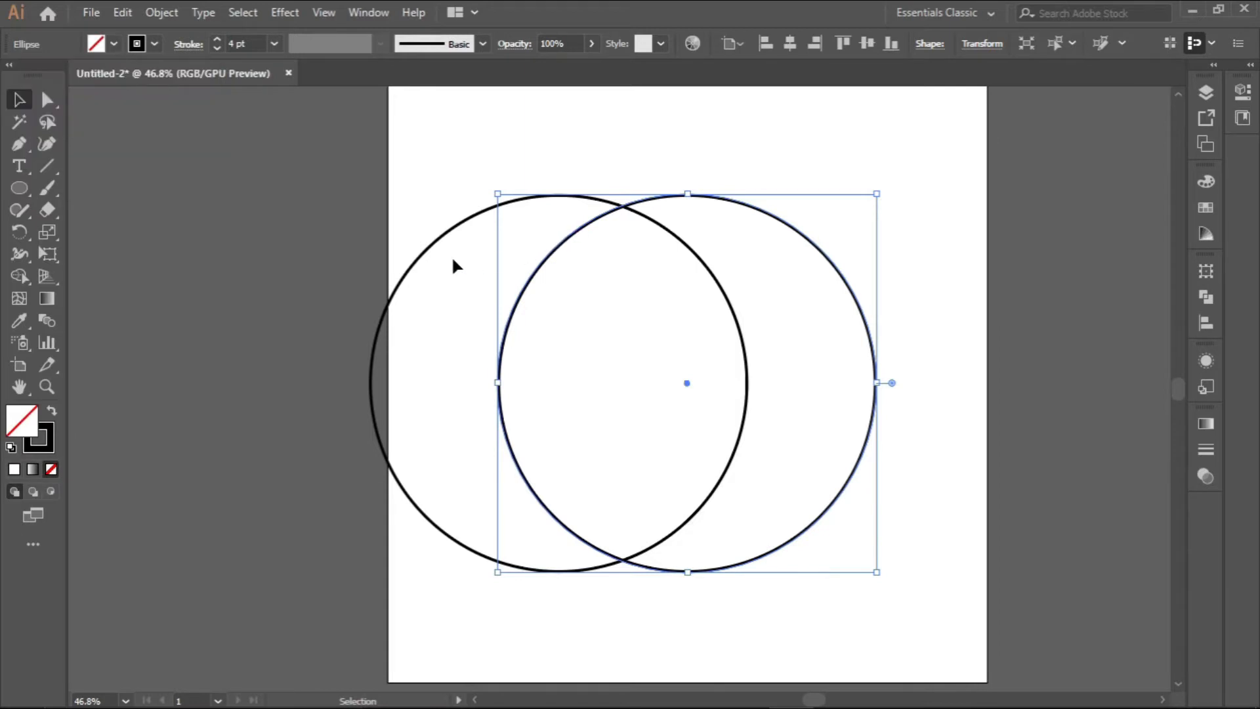
pyautogui.moveTo(422, 261); pyautogui.dragTo(441, 261)
pyautogui.moveTo(530, 258); pyautogui.dragTo(548, 255)
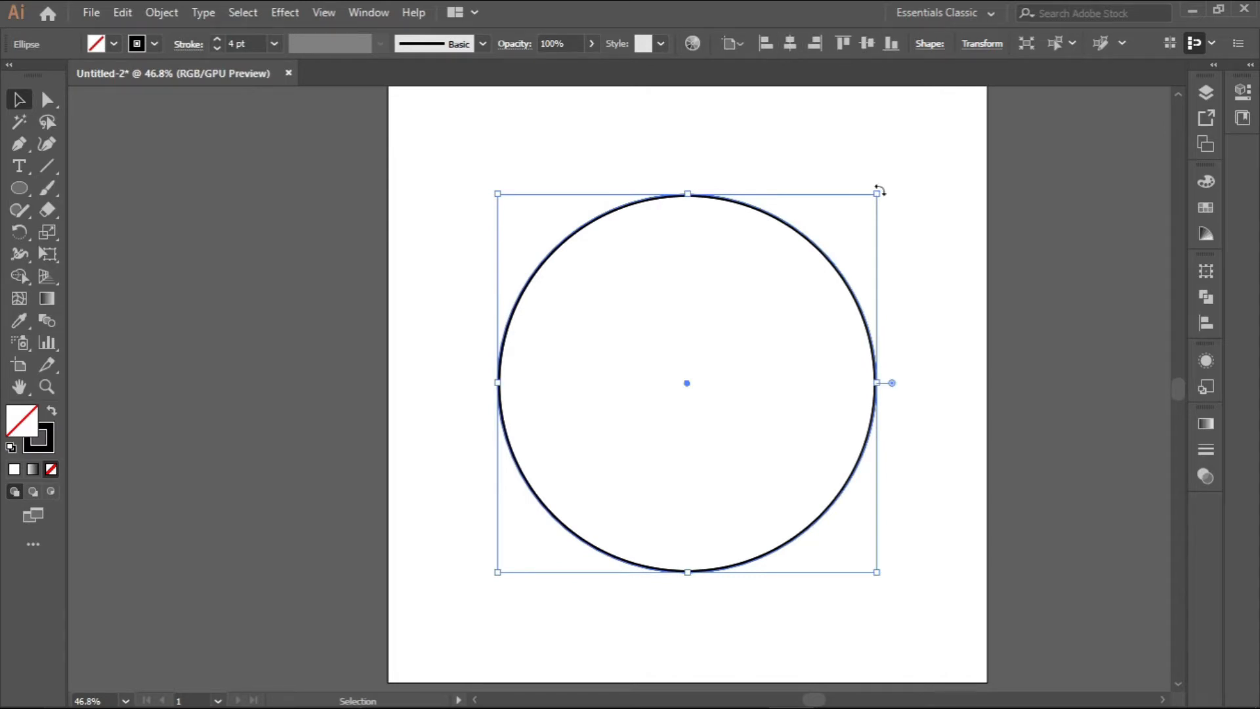
# Scale the top circle down slightly about the shared centre to form an inner ring and set its stroke weight to 8 pt.
pyautogui.moveTo(879, 190); pyautogui.dragTo(858, 201)
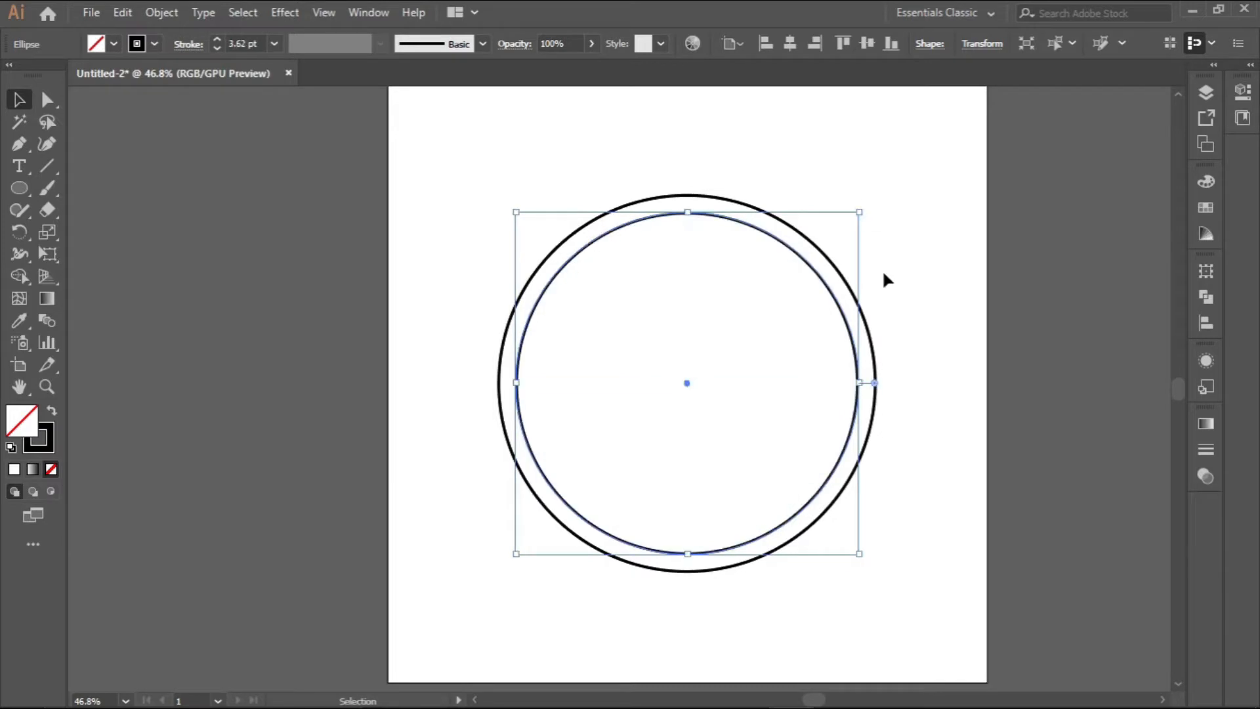
pyautogui.click(218, 38)
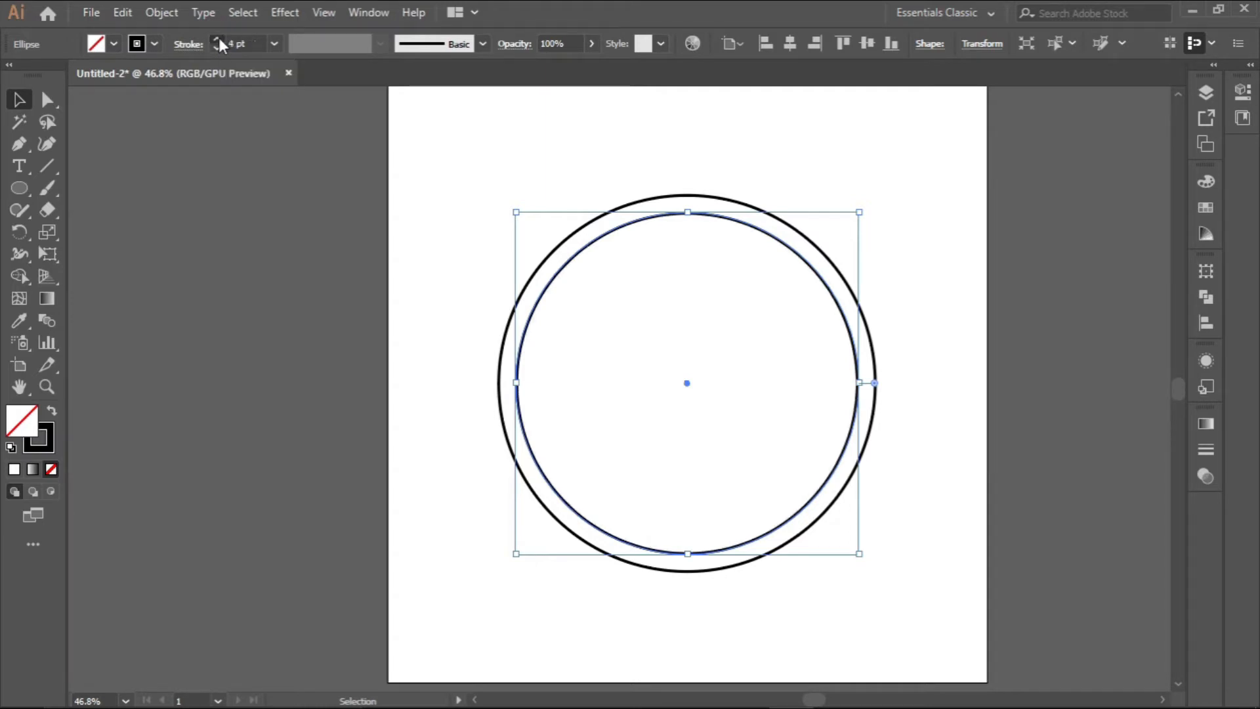
pyautogui.click(219, 38)
pyautogui.click(219, 38)
pyautogui.click(219, 38)
pyautogui.click(218, 40)
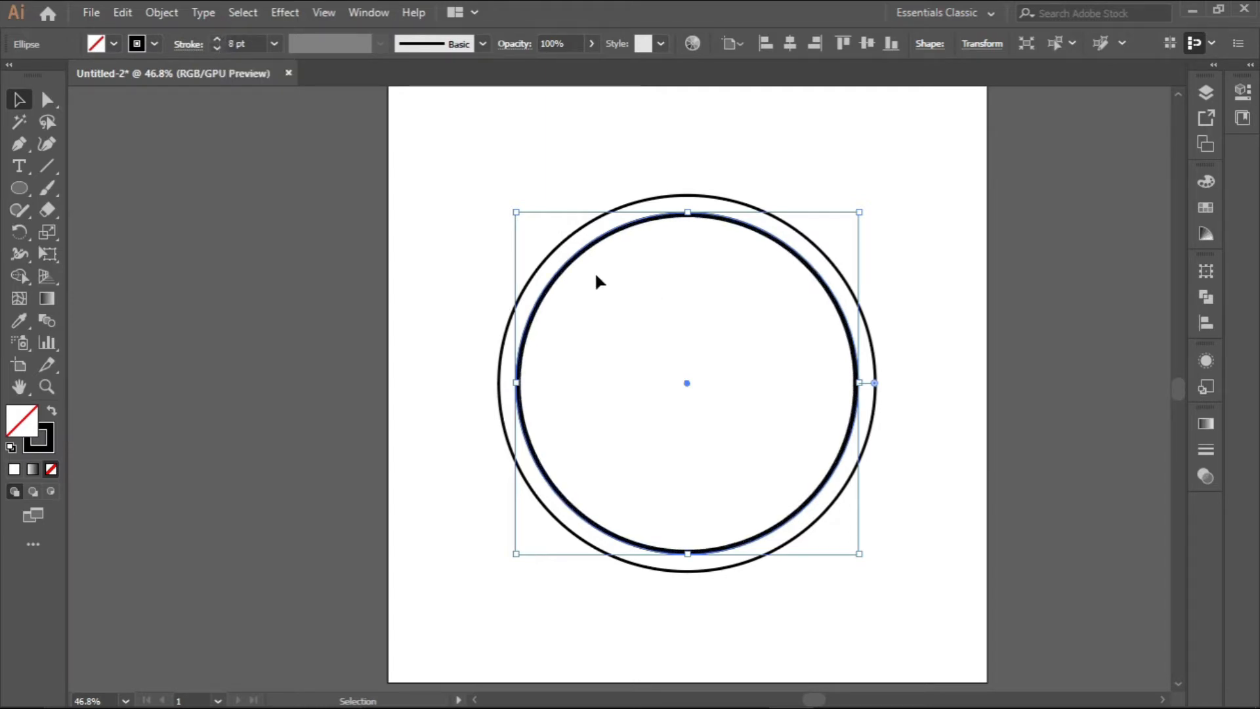
pyautogui.click(547, 261)
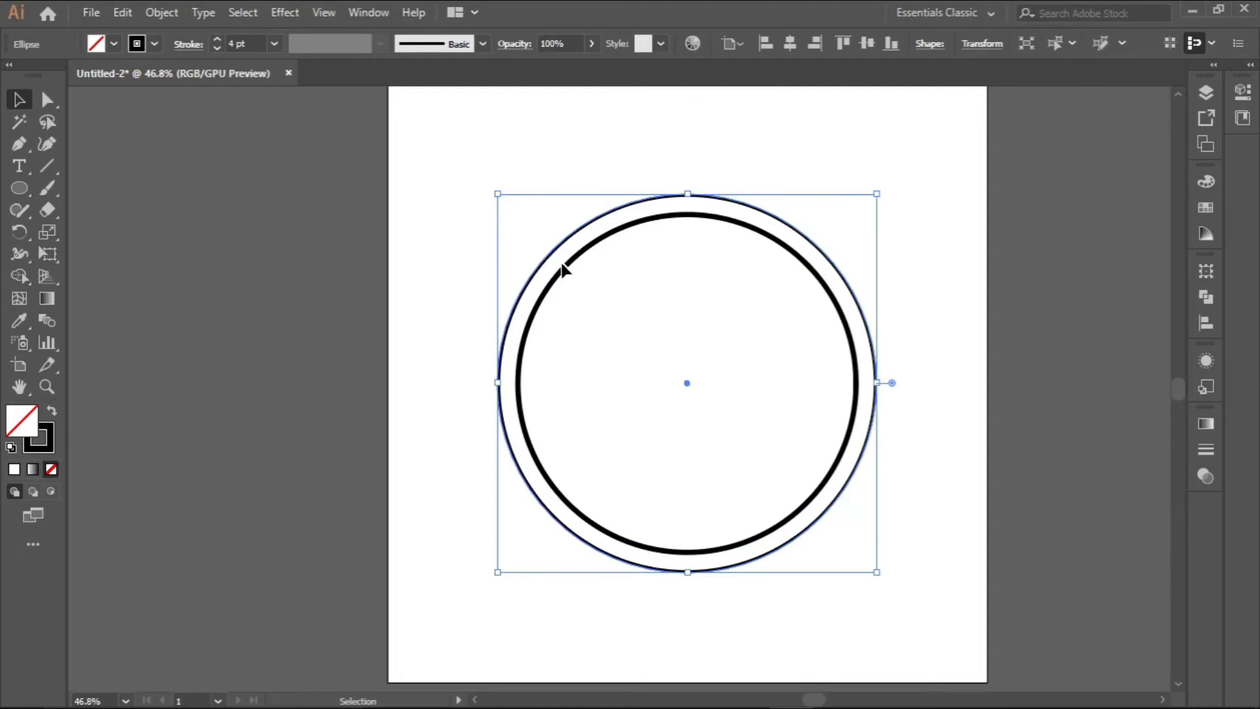
pyautogui.click(565, 269)
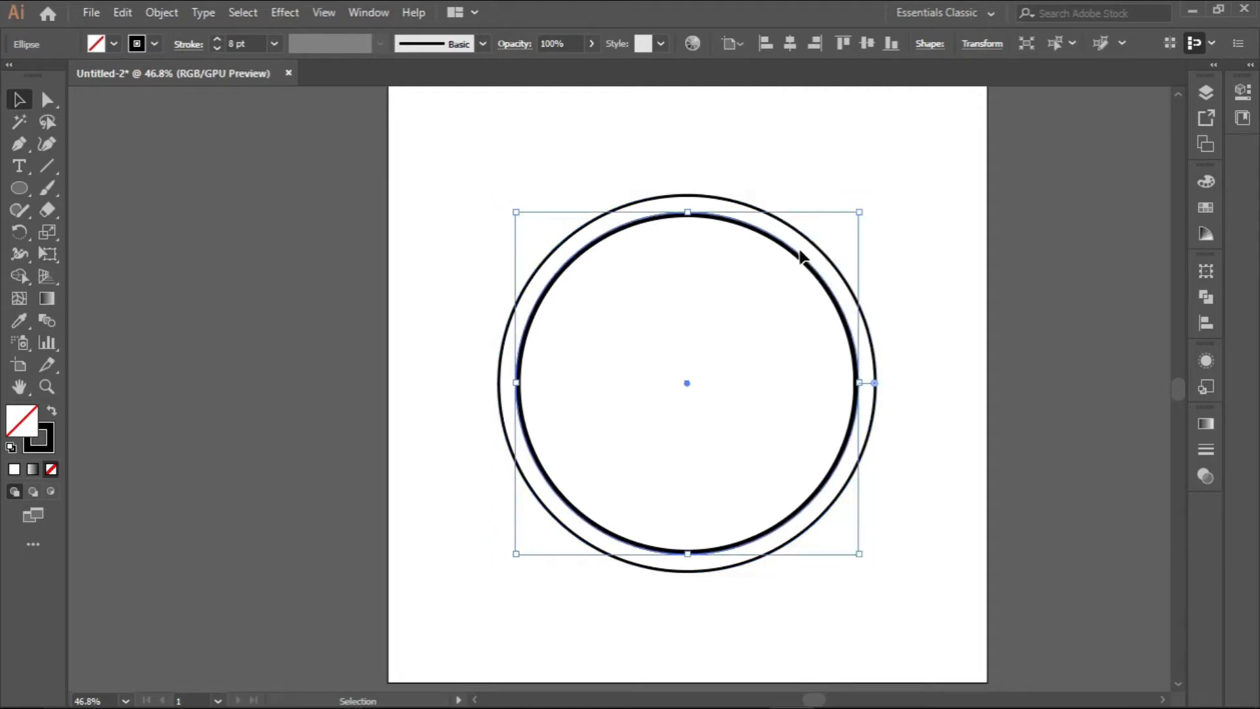
# Enlarge the inner circle slightly about its centre to narrow the gap to the outer ring.
pyautogui.moveTo(859, 210); pyautogui.dragTo(868, 201)
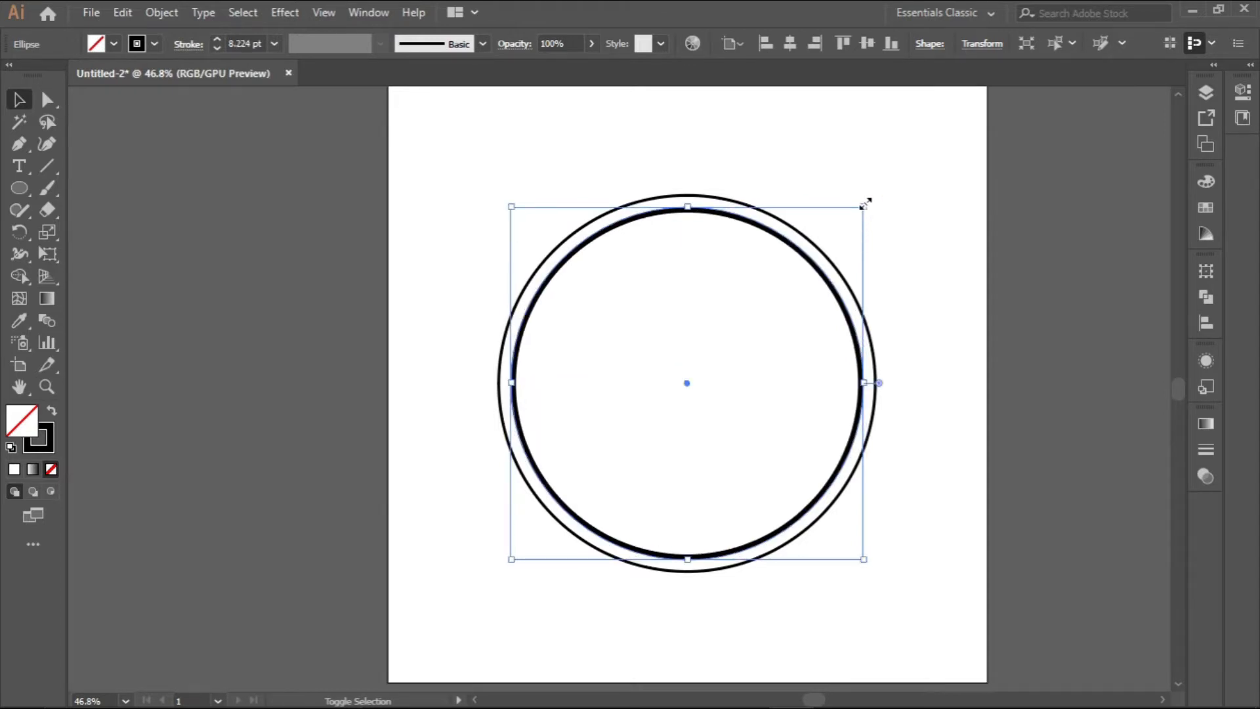
pyautogui.click(954, 272)
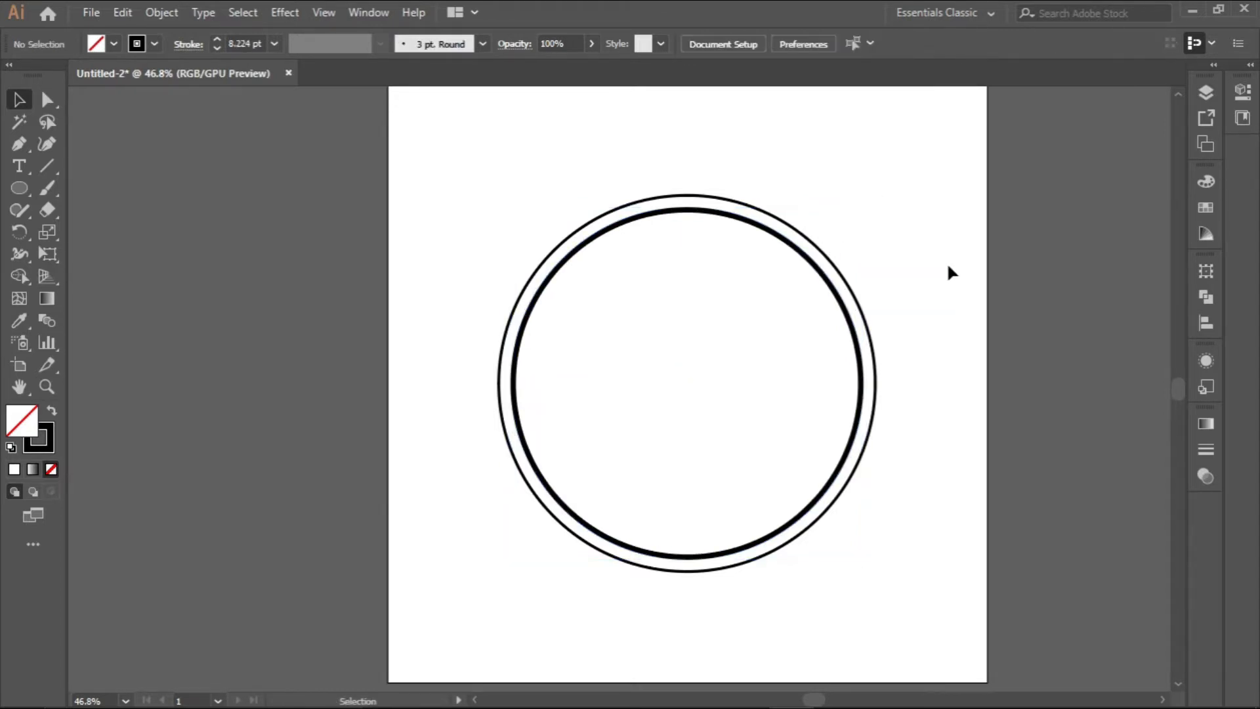
pyautogui.click(834, 289)
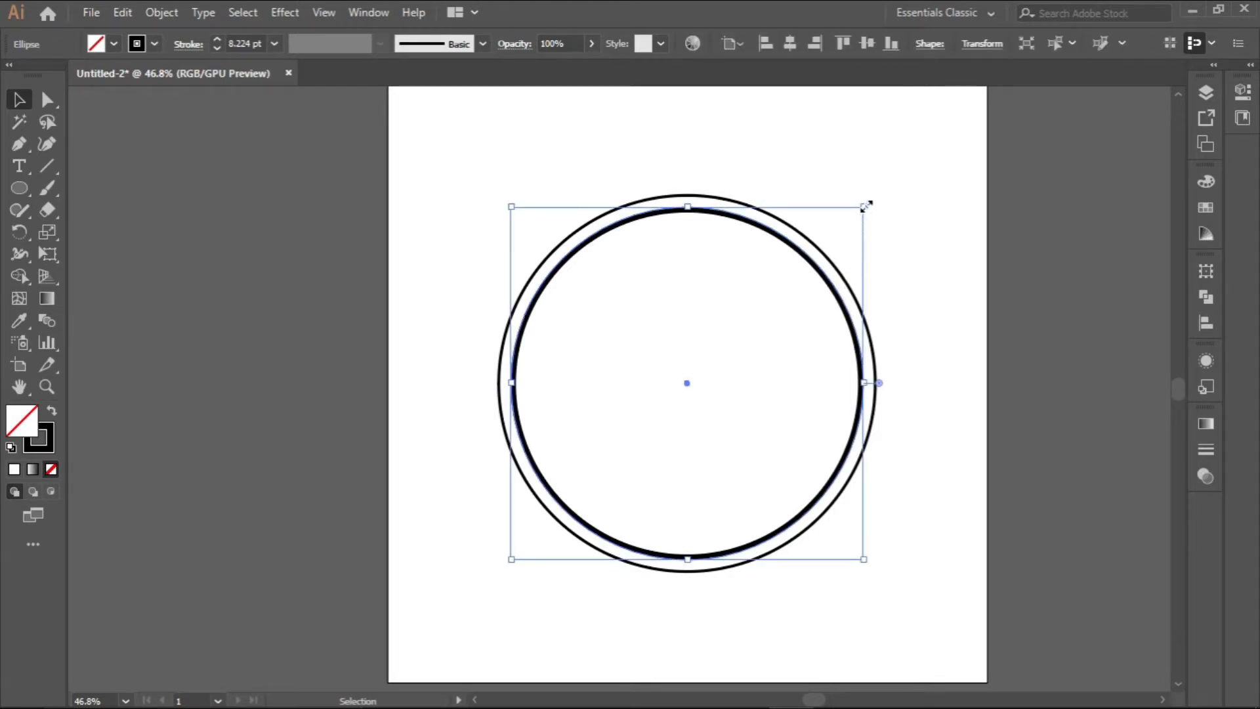
pyautogui.moveTo(865, 206); pyautogui.dragTo(866, 204)
pyautogui.click(944, 247)
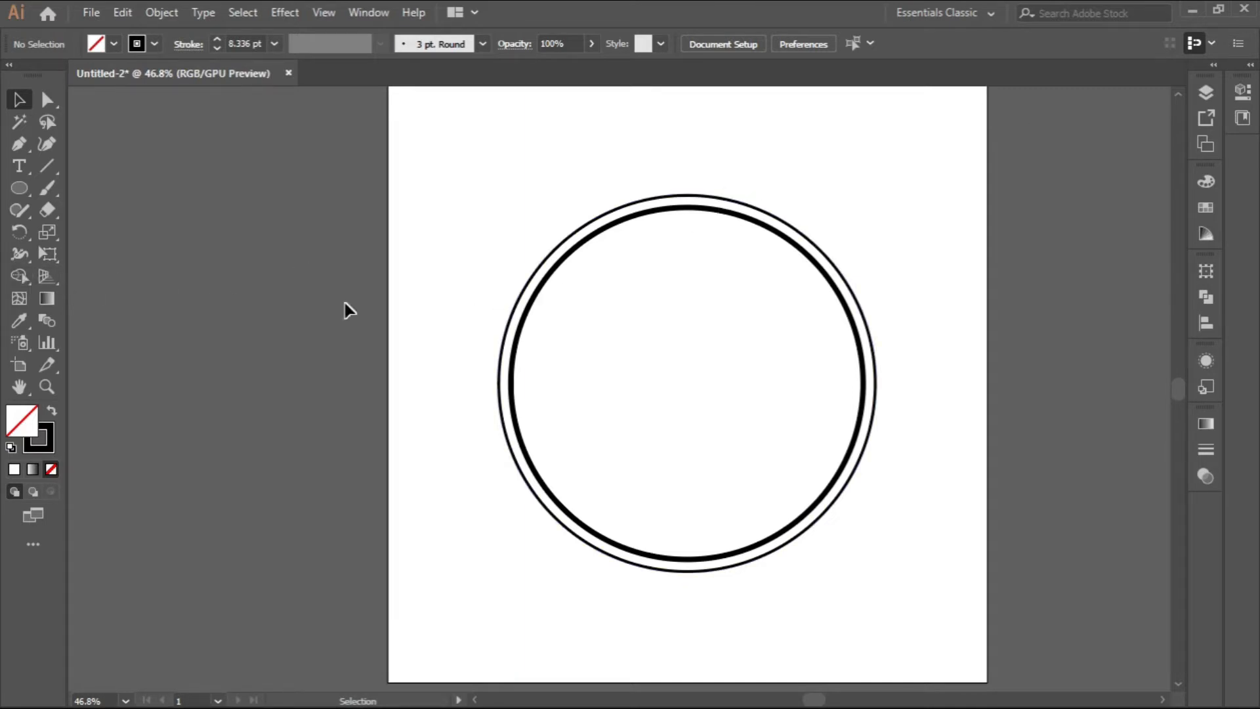
# Draw a rectangle about 759 x 131 px across the middle of the circles and set its stroke weight to 4 pt.
pyautogui.click(22, 191)
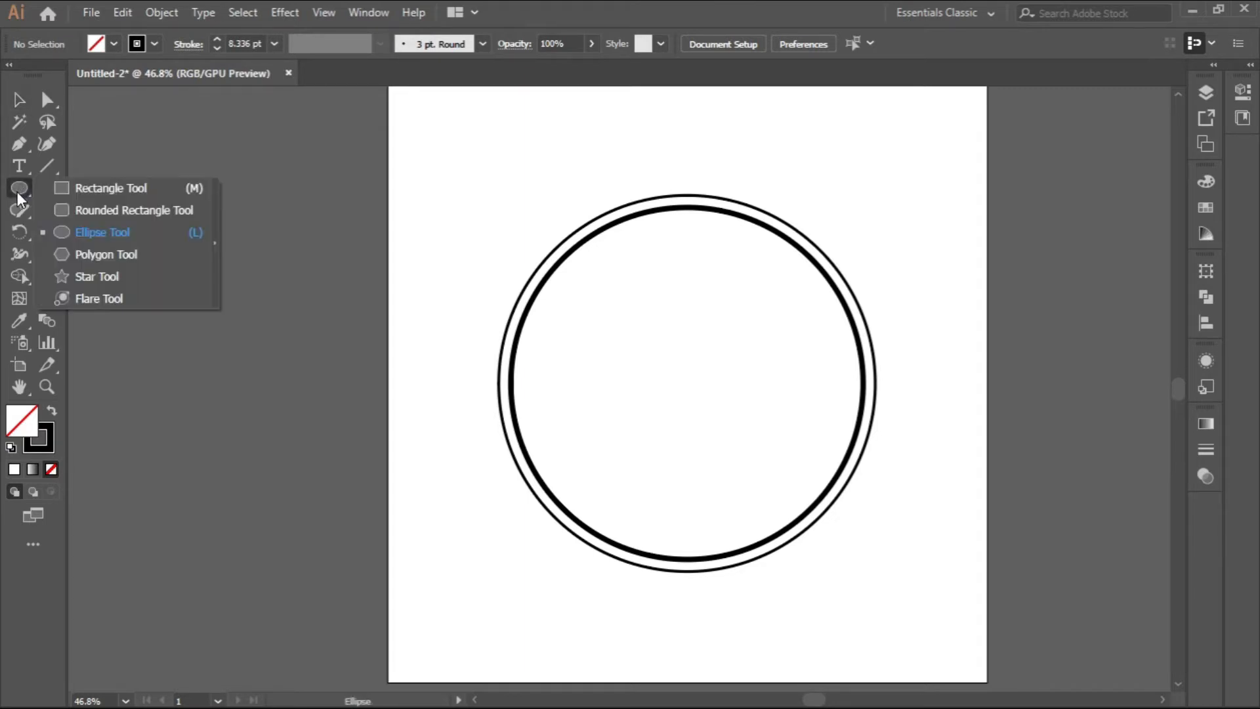
pyautogui.click(88, 187)
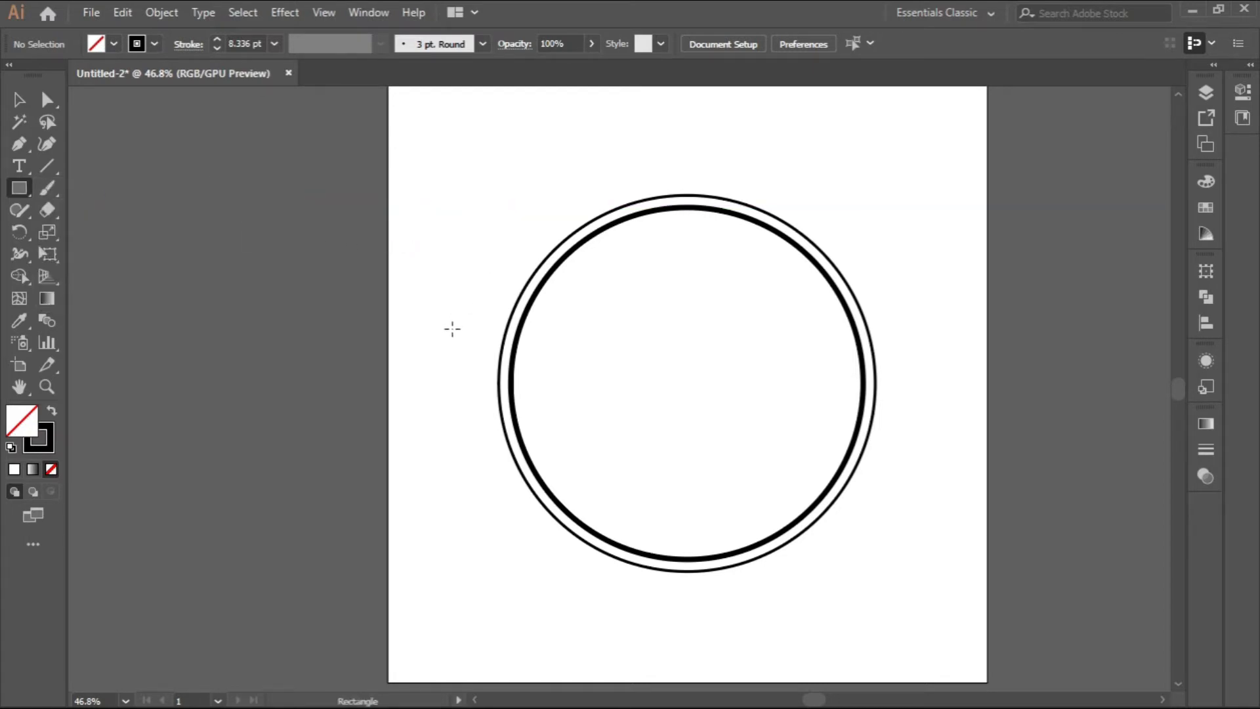
pyautogui.moveTo(456, 330); pyautogui.dragTo(910, 407)
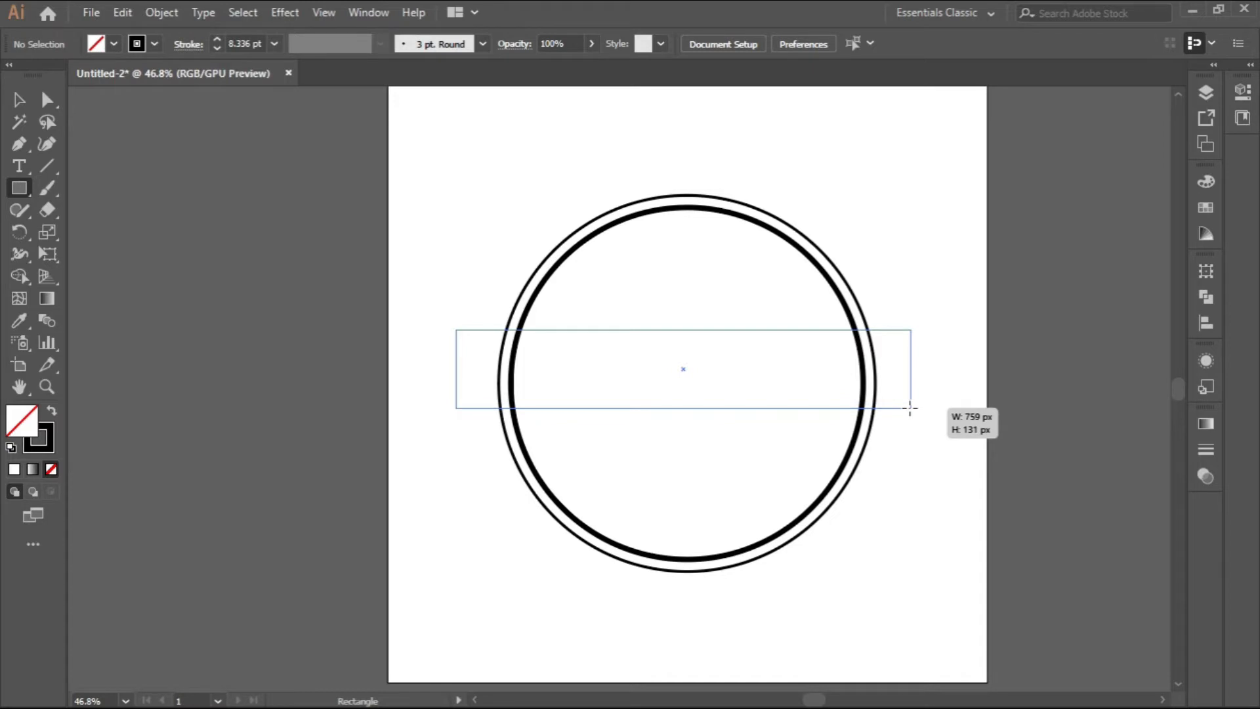
pyautogui.moveTo(910, 407); pyautogui.dragTo(909, 407)
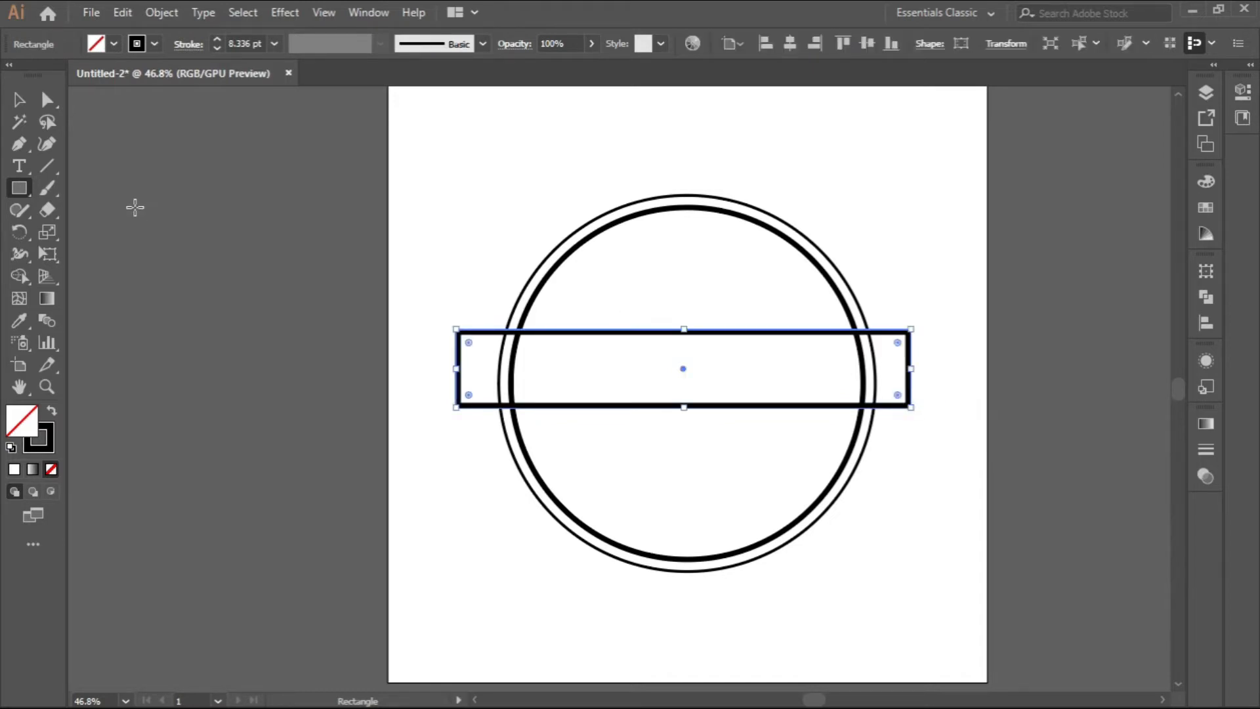
pyautogui.click(218, 47)
pyautogui.click(217, 48)
pyautogui.click(217, 47)
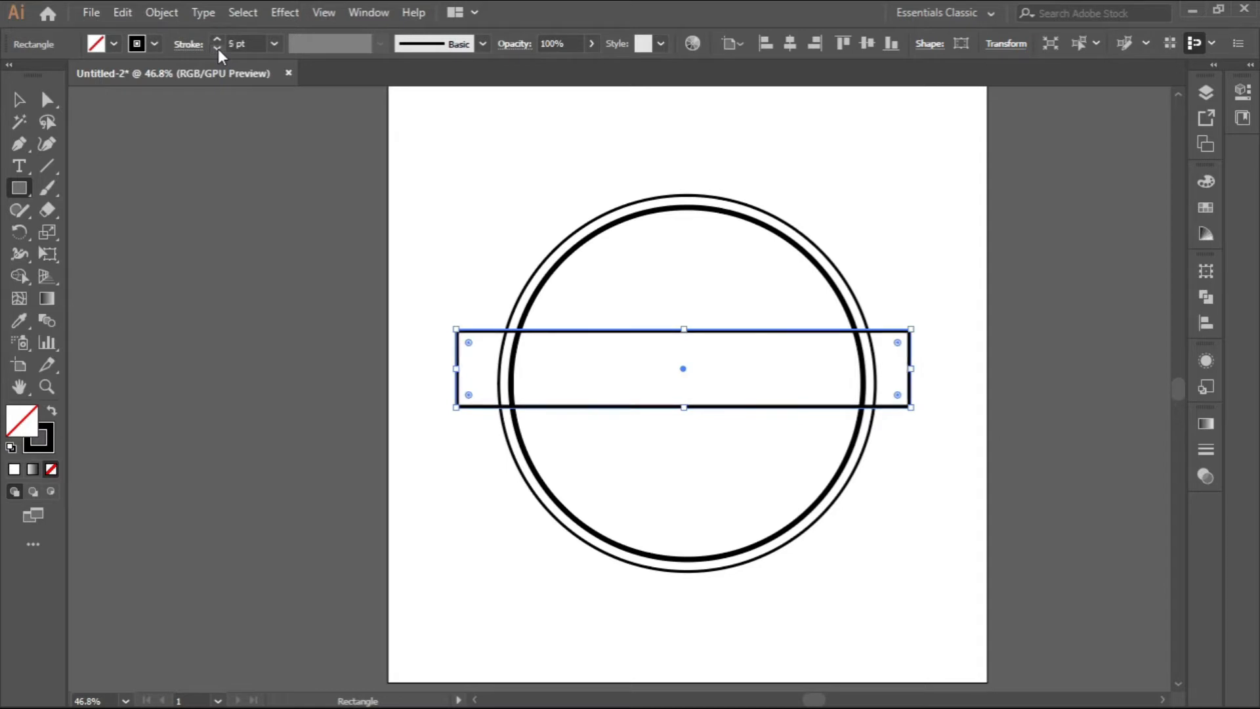
pyautogui.click(217, 47)
# Centre the rectangle horizontally and vertically on the artboard and narrow it slightly about its centre.
pyautogui.click(17, 104)
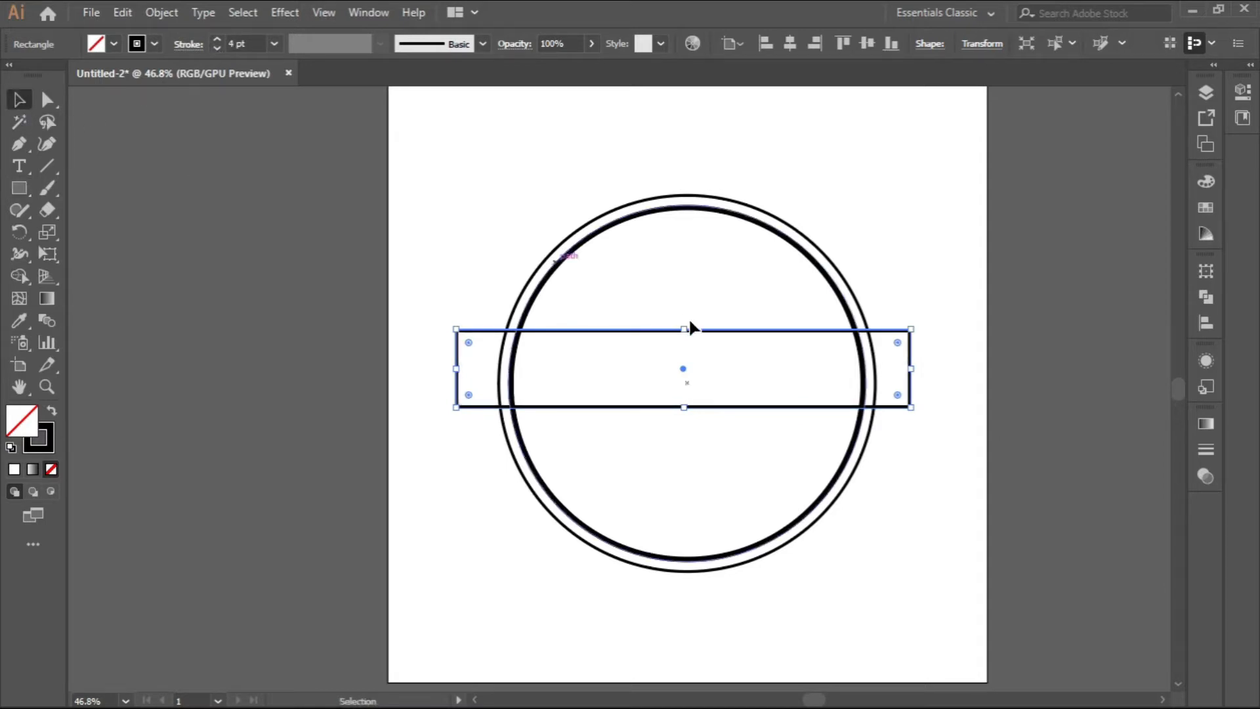
pyautogui.click(788, 47)
pyautogui.click(866, 51)
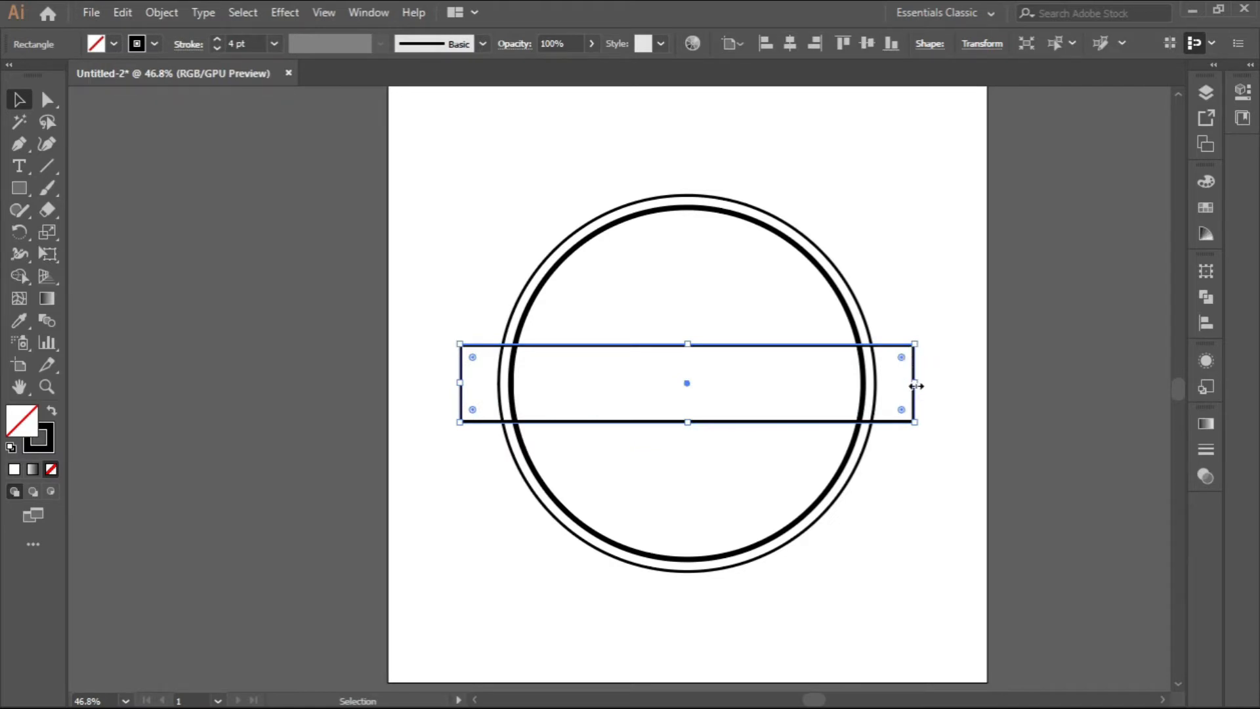
pyautogui.moveTo(915, 386); pyautogui.dragTo(909, 384)
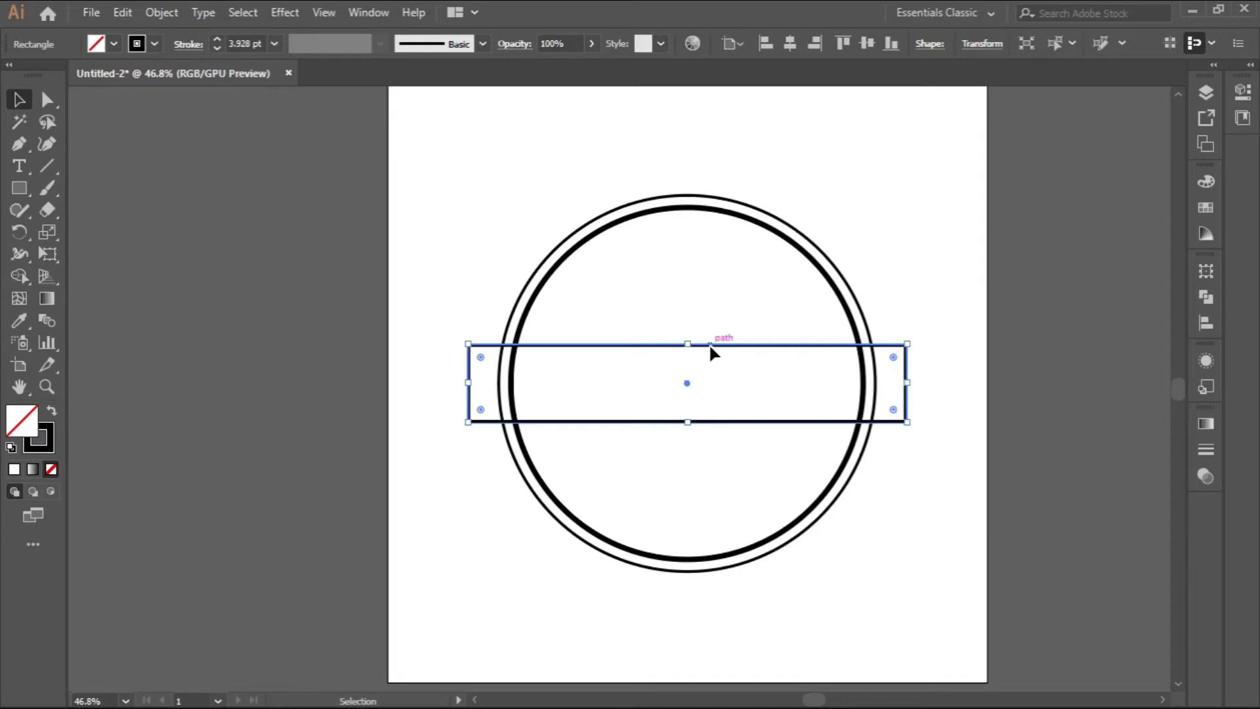
# Move the rectangle straight down about 66.5 px, placing its upper edge at the circles' centre.
pyautogui.moveTo(709, 345); pyautogui.dragTo(708, 381)
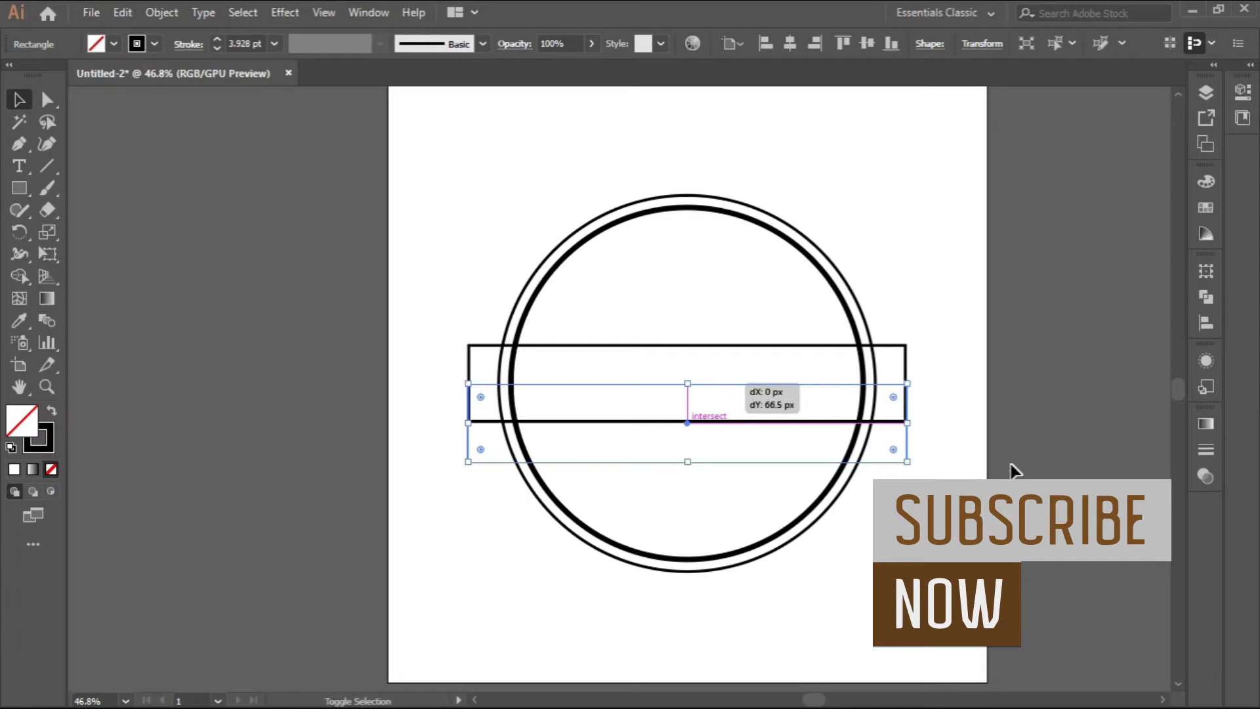
pyautogui.click(955, 435)
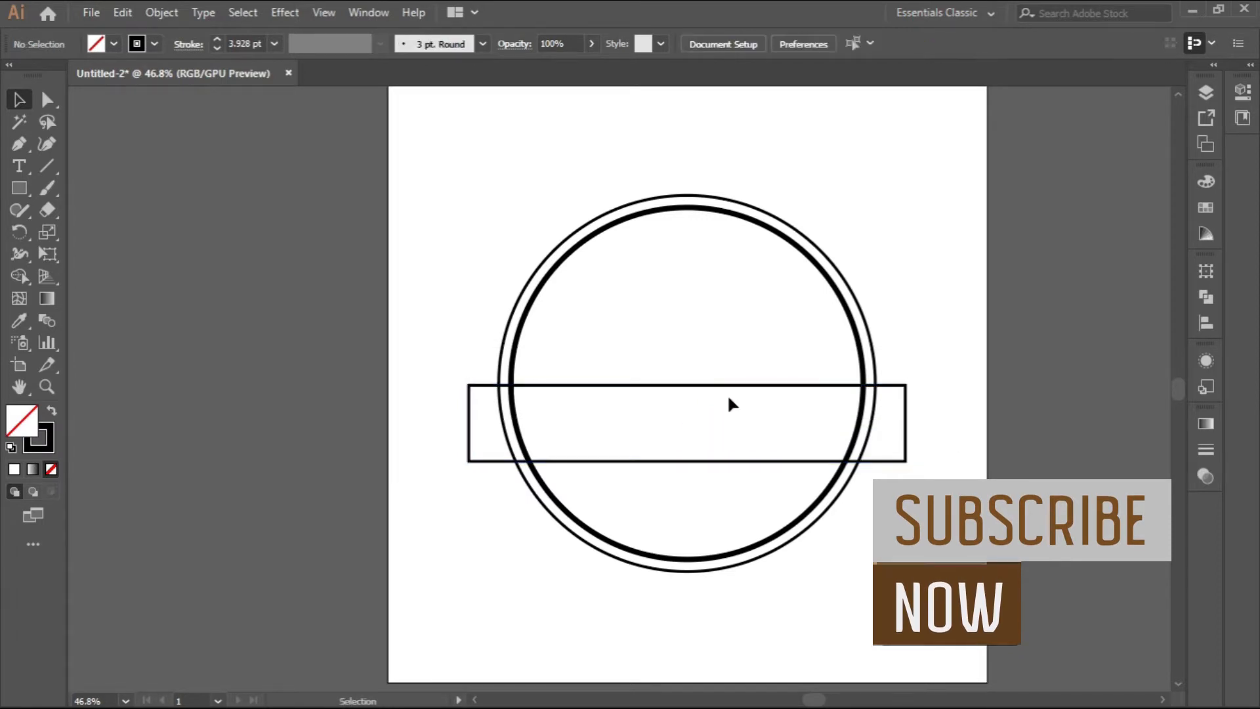
pyautogui.click(575, 387)
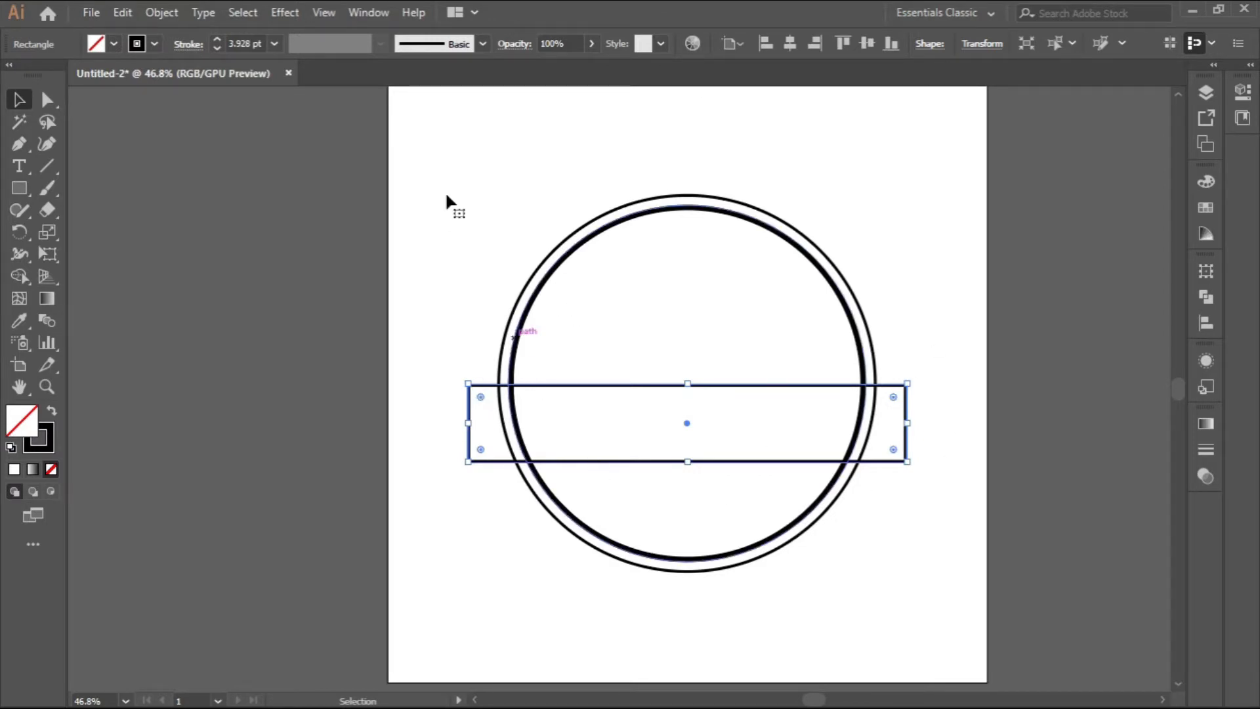
# Select both circles and the rectangle, and remove the two circle arcs inside the rectangle's left end with the Shape Builder.
pyautogui.moveTo(404, 145); pyautogui.dragTo(959, 605)
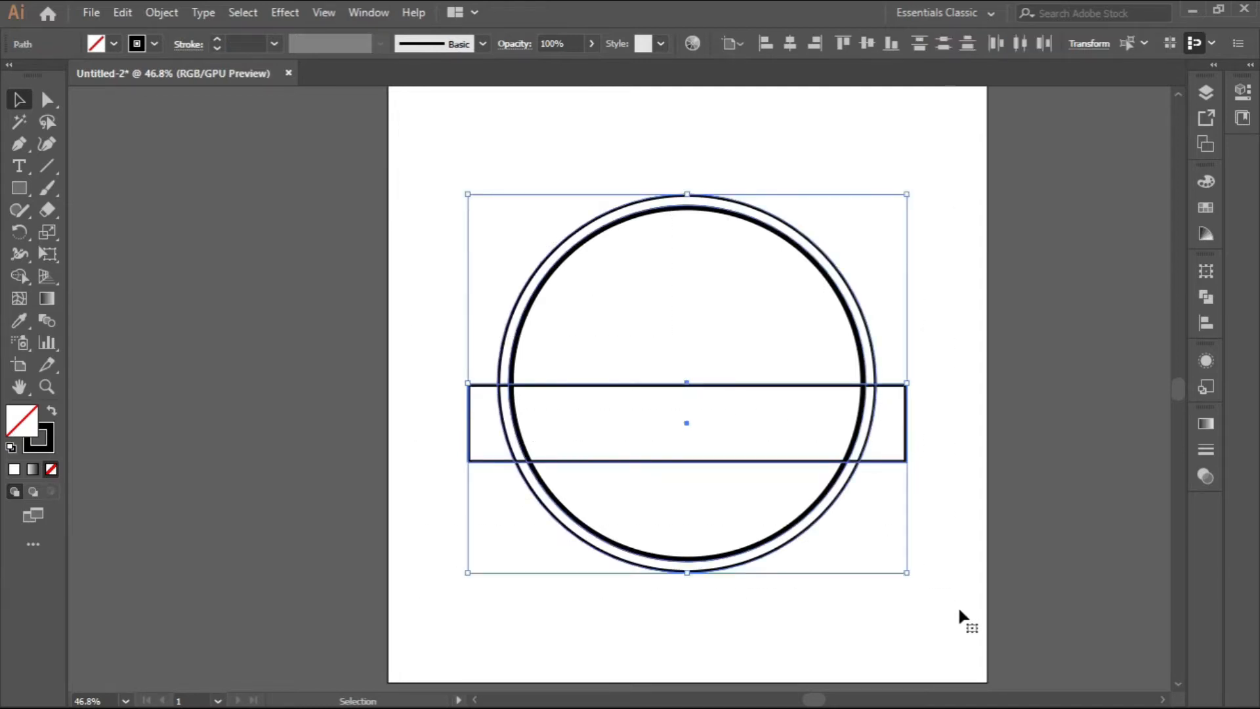
pyautogui.click(20, 278)
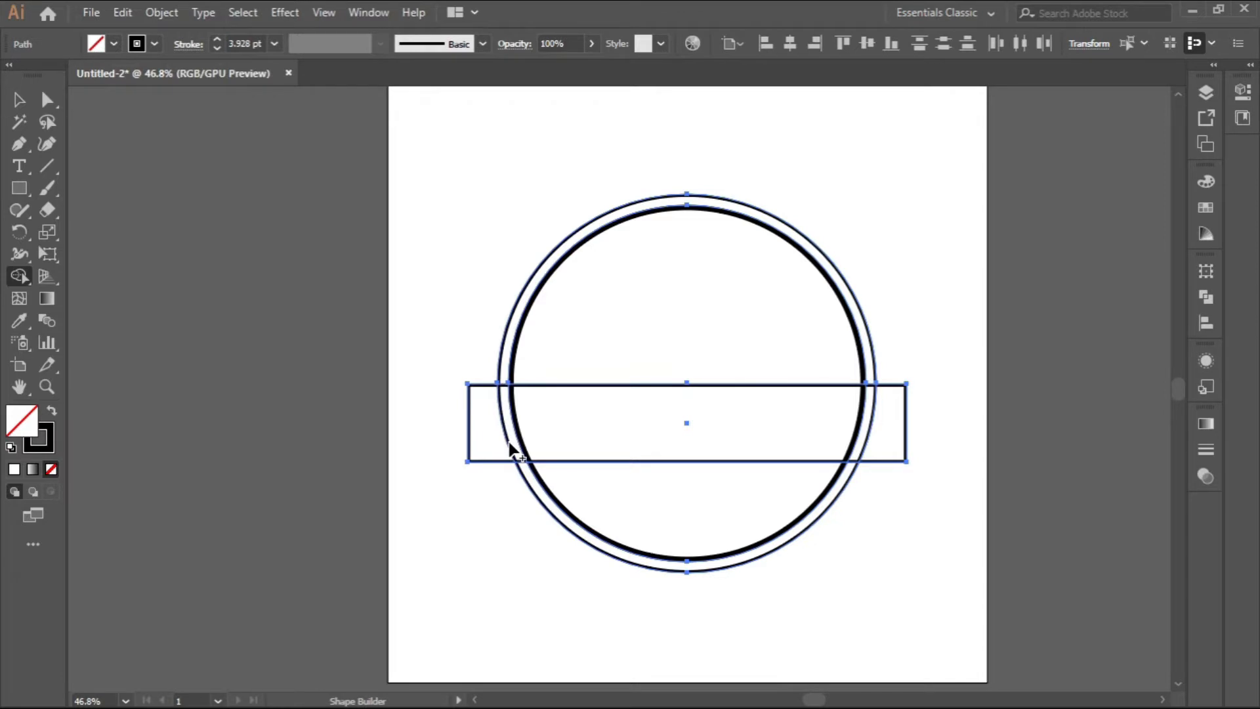
pyautogui.scroll(3, 516, 453)
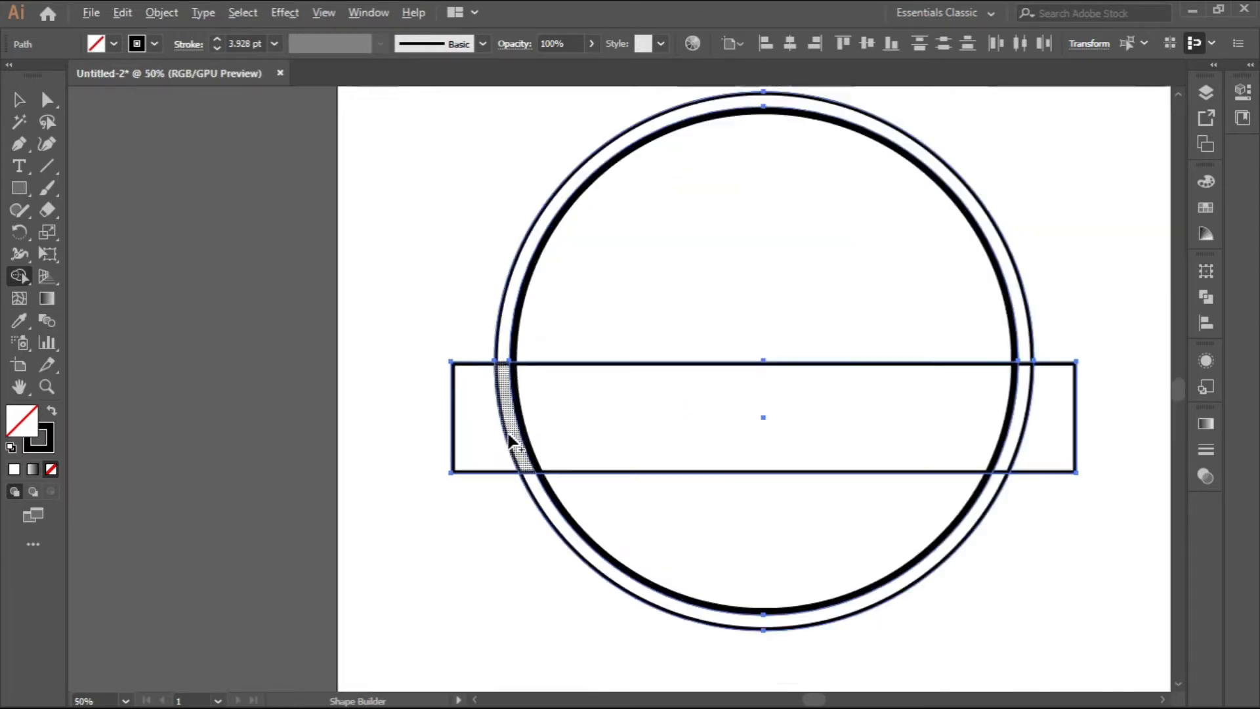
pyautogui.scroll(-3, 510, 438)
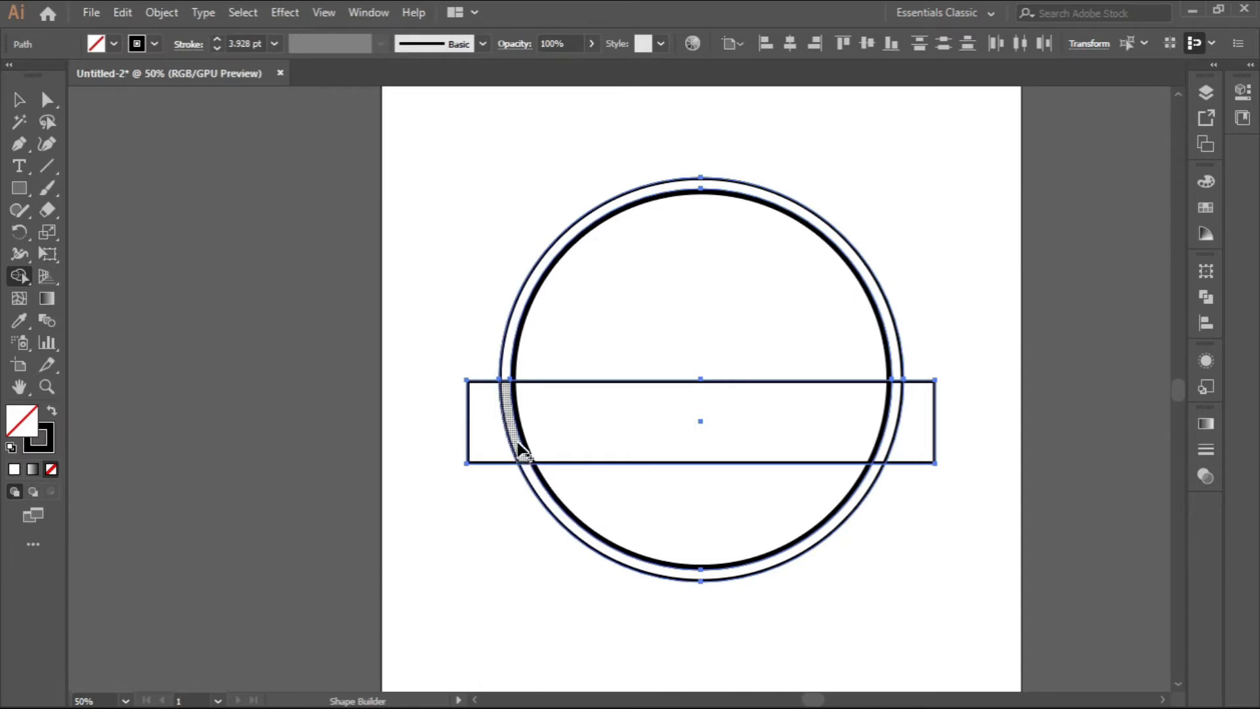
pyautogui.scroll(3, 523, 459)
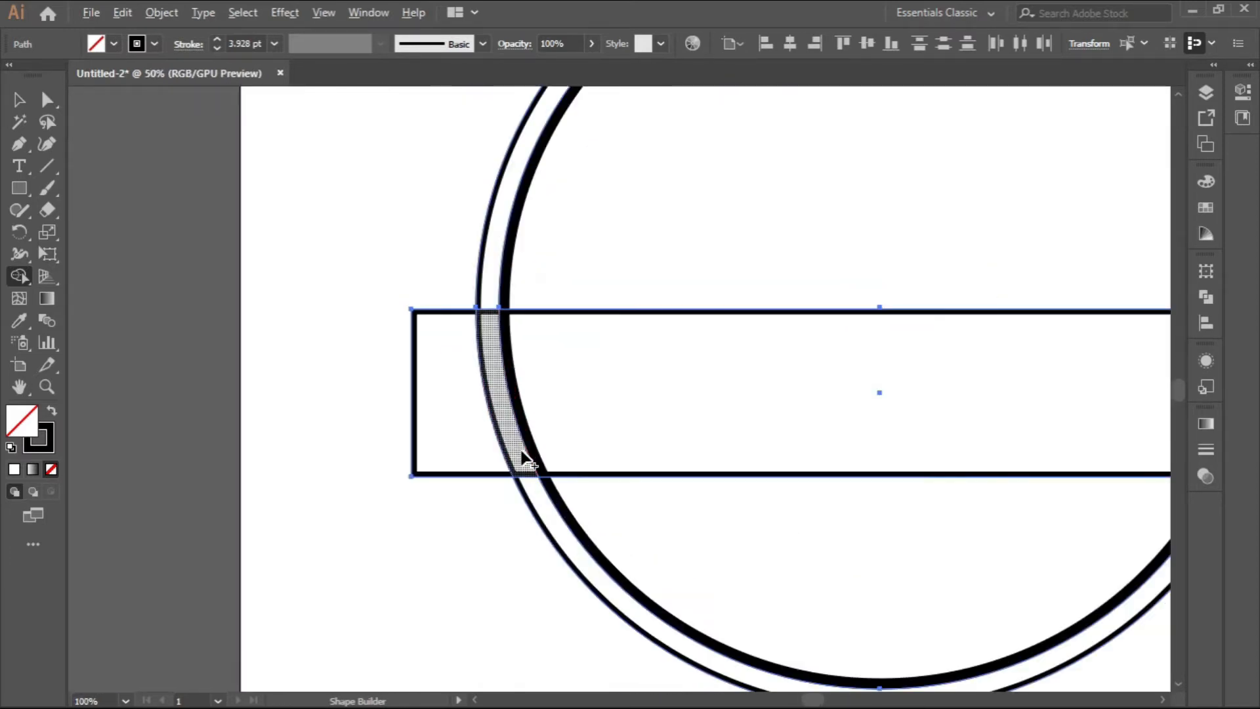
pyautogui.scroll(-3, 525, 456)
pyautogui.scroll(3, 525, 456)
pyautogui.scroll(-2, 523, 451)
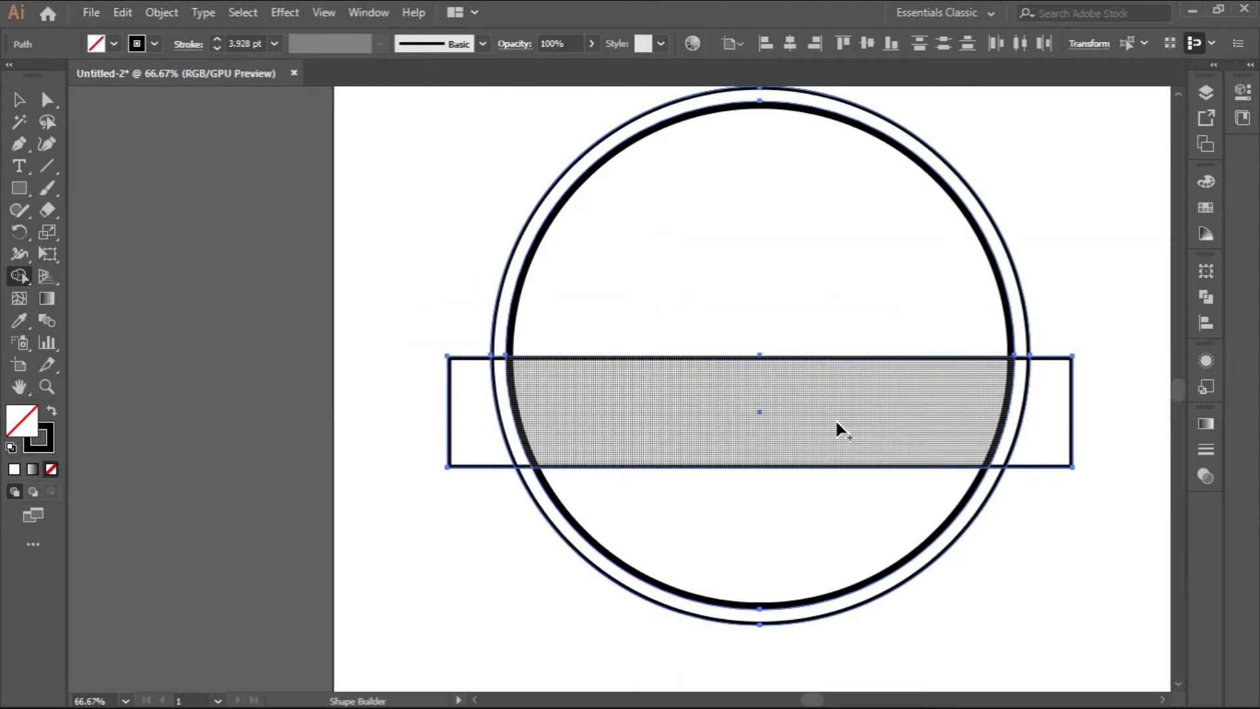
pyautogui.press('space')
pyautogui.moveTo(843, 425)
pyautogui.mouseDown()
pyautogui.moveTo(537, 450)
pyautogui.moveTo(777, 450)
pyautogui.moveTo(828, 434)
pyautogui.mouseUp()
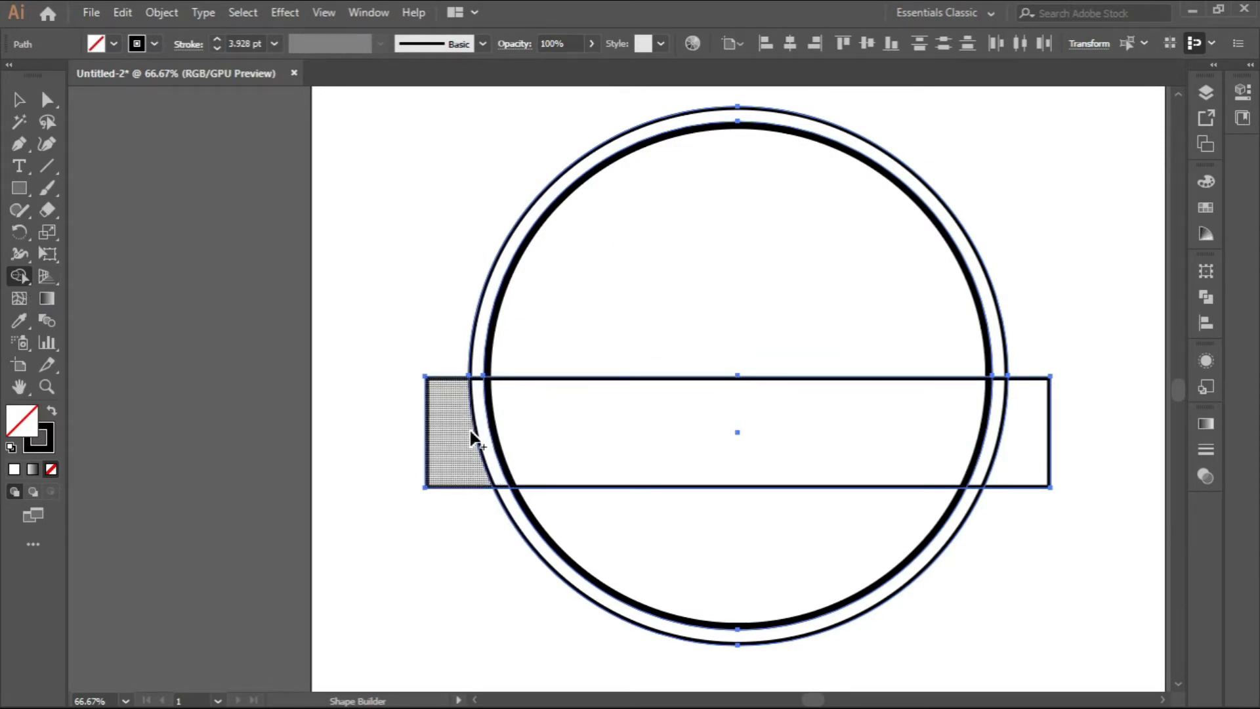
pyautogui.scroll(3, 481, 437)
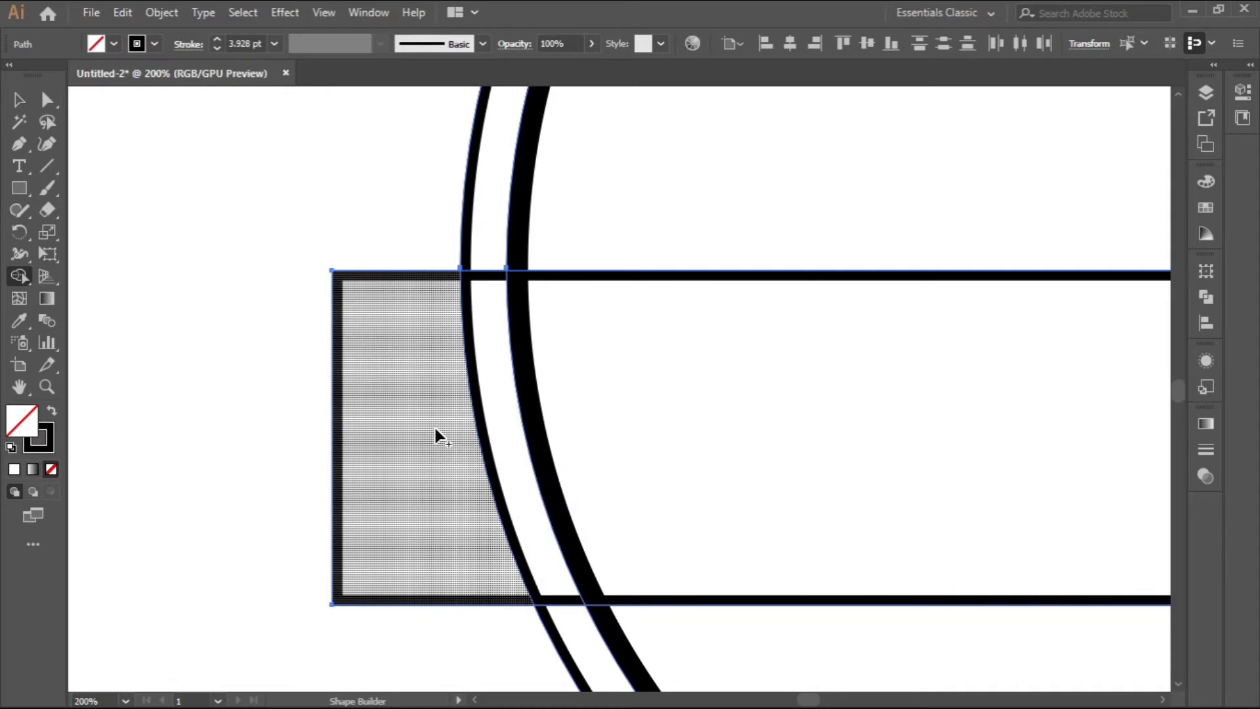
pyautogui.press('alt')
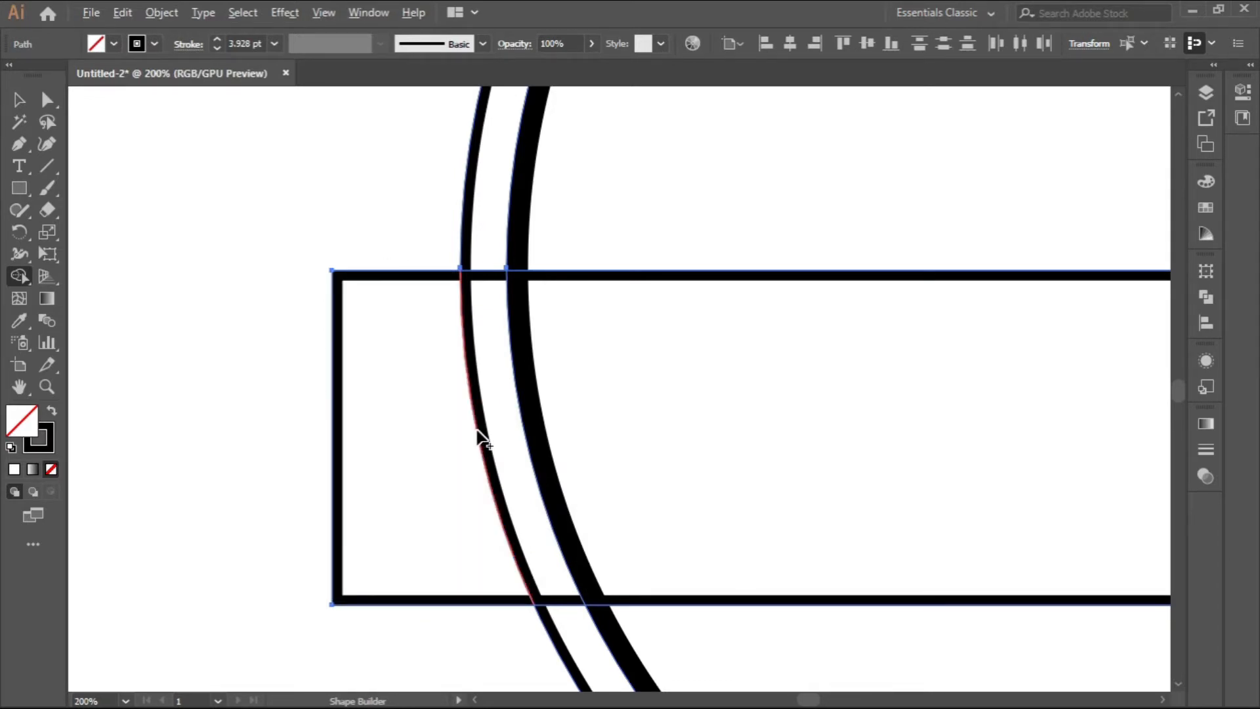
pyautogui.keyDown('alt'); pyautogui.click(478, 431); pyautogui.keyUp('alt')
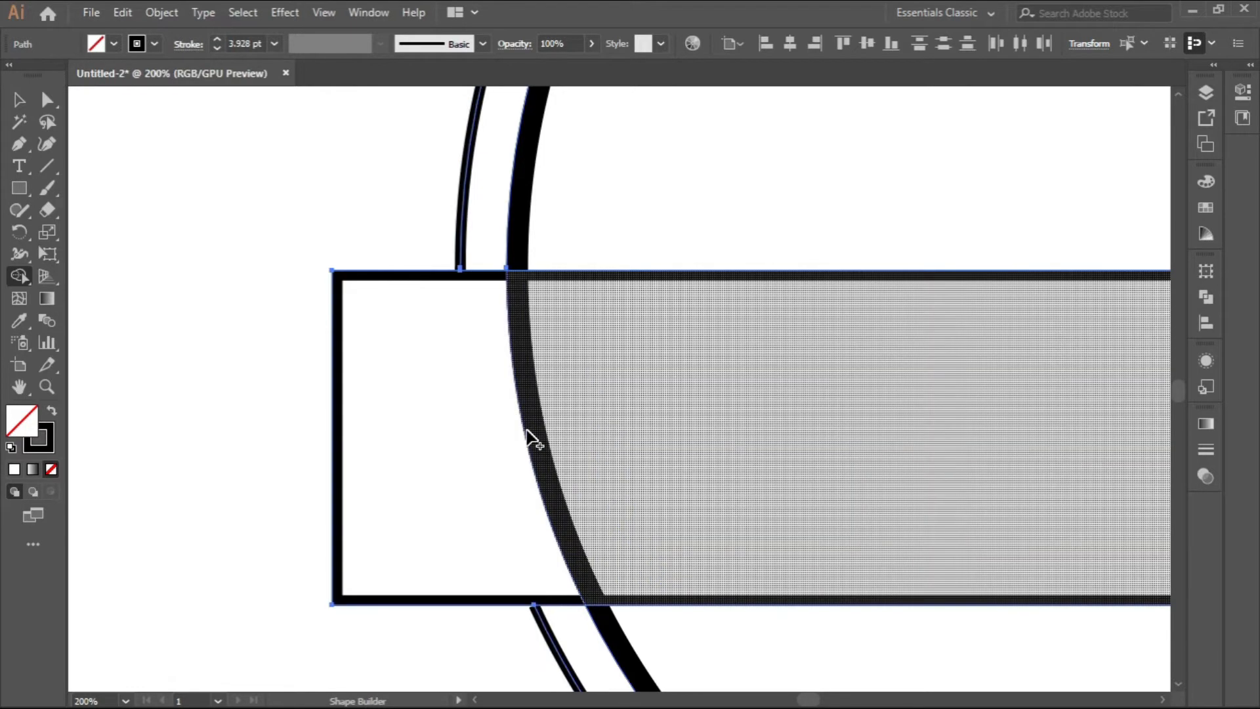
pyautogui.keyDown('alt'); pyautogui.click(532, 439); pyautogui.keyUp('alt')
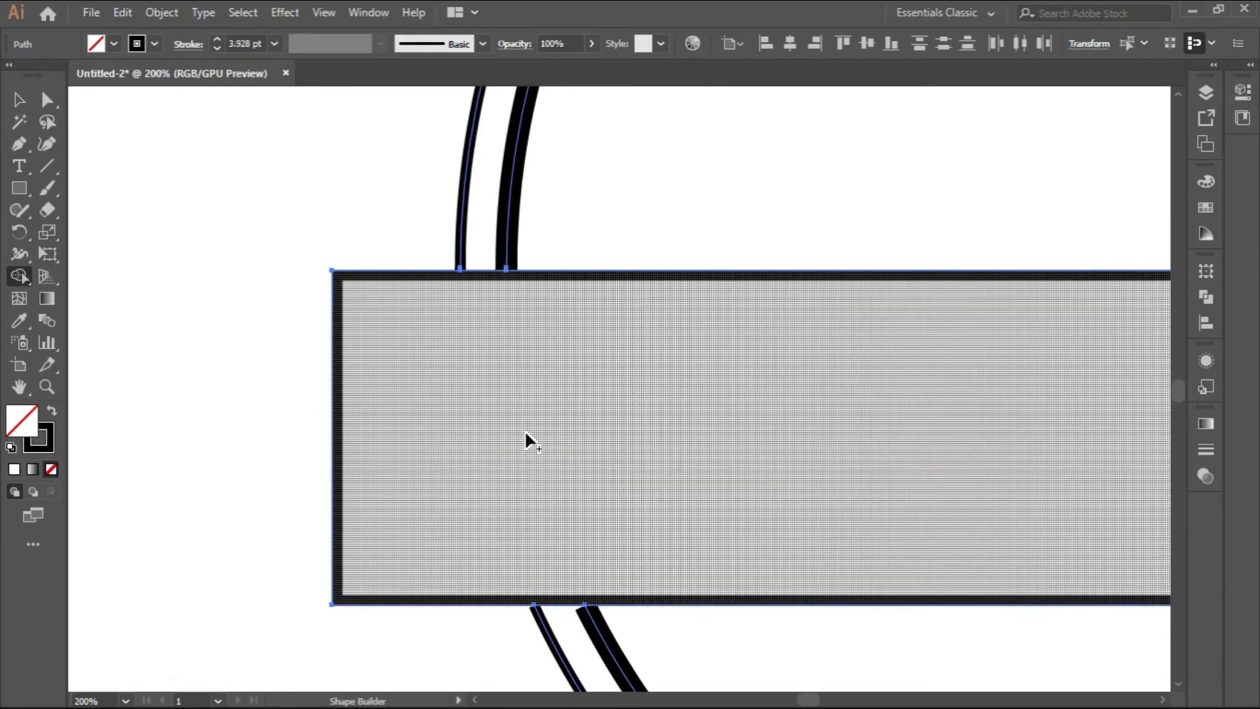
# Remove the two circle arcs inside the rectangle's right end with the Shape Builder.
pyautogui.hotkey('ctrl', '0')
pyautogui.scroll(3, 1024, 445)
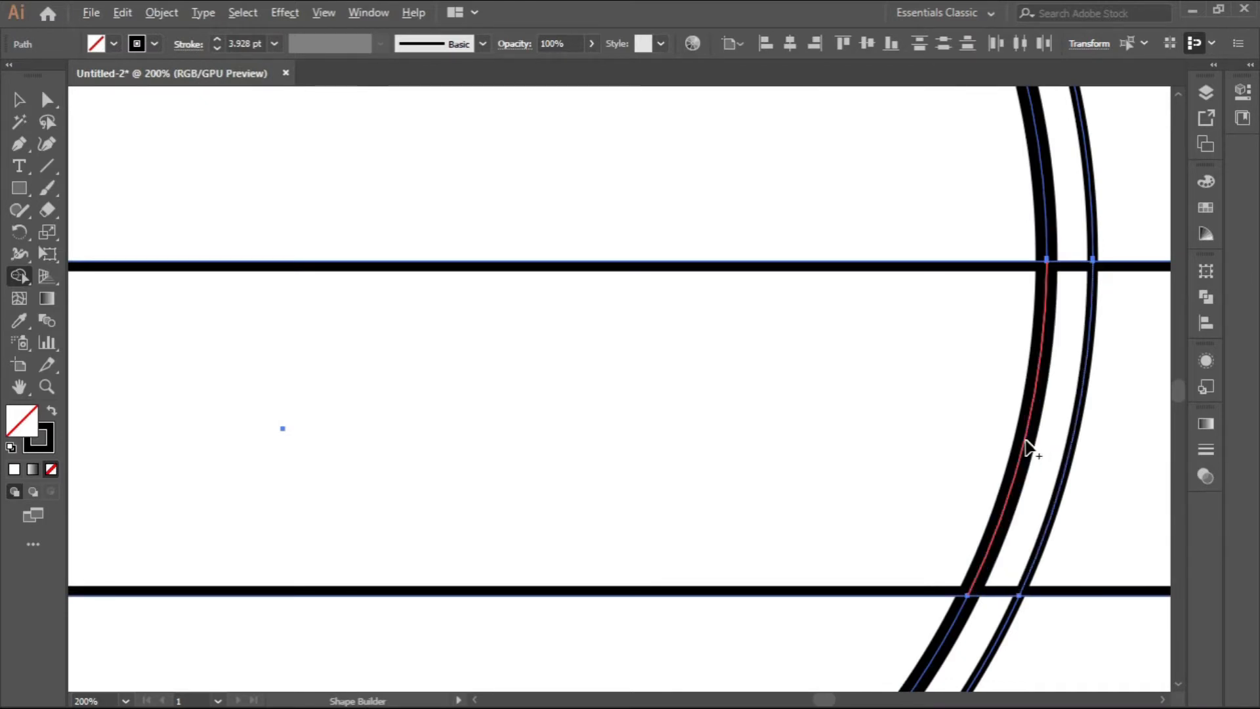
pyautogui.keyDown('alt'); pyautogui.click(1029, 440); pyautogui.keyUp('alt')
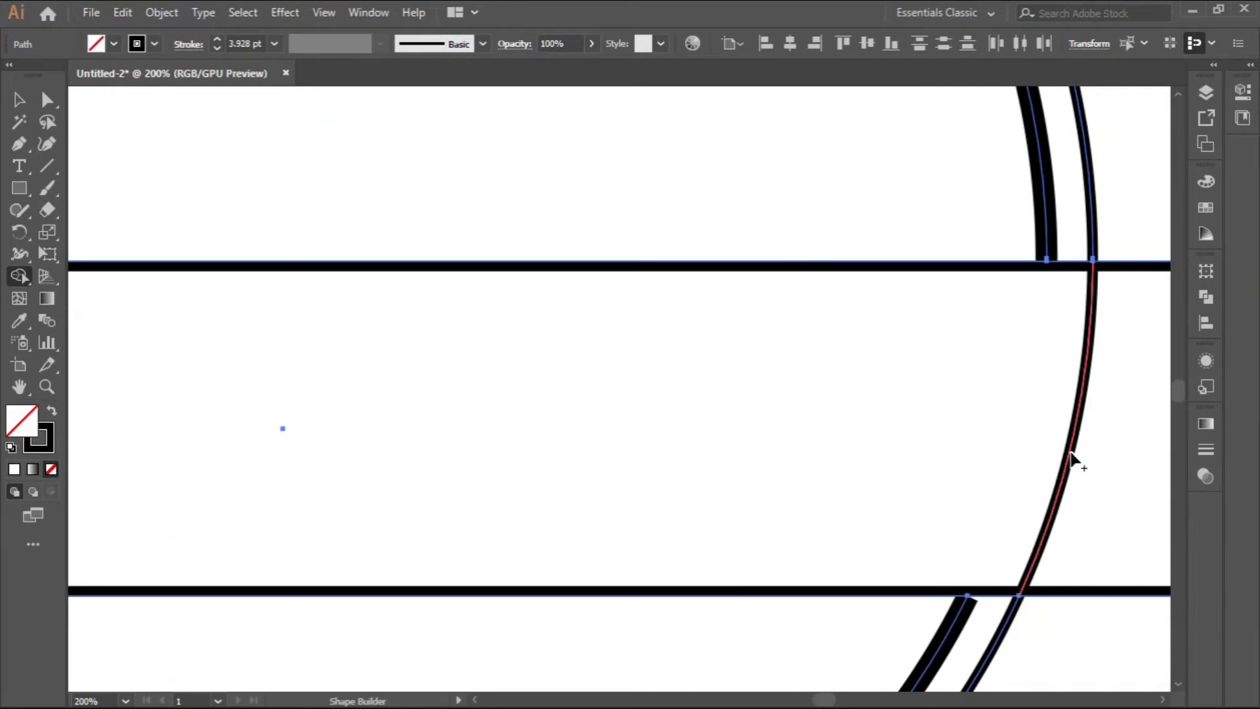
pyautogui.keyDown('alt'); pyautogui.click(1071, 458); pyautogui.keyUp('alt')
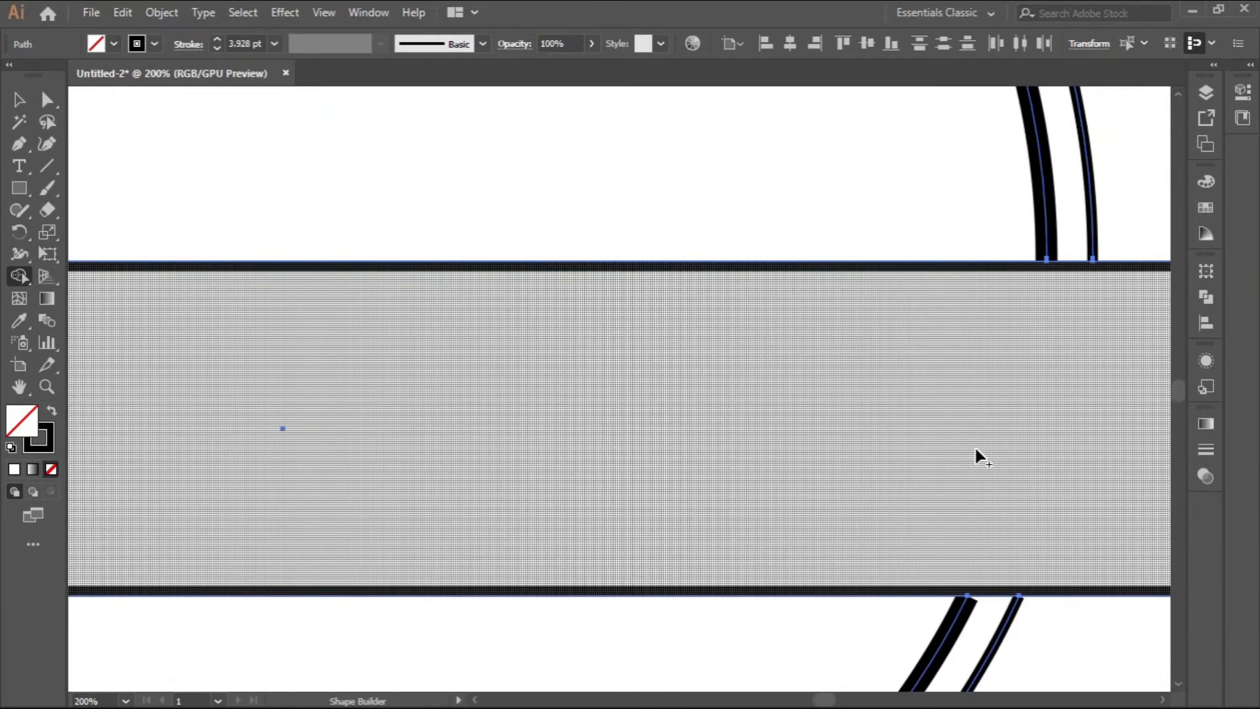
pyautogui.scroll(-3, 636, 416)
pyautogui.scroll(-1, 640, 418)
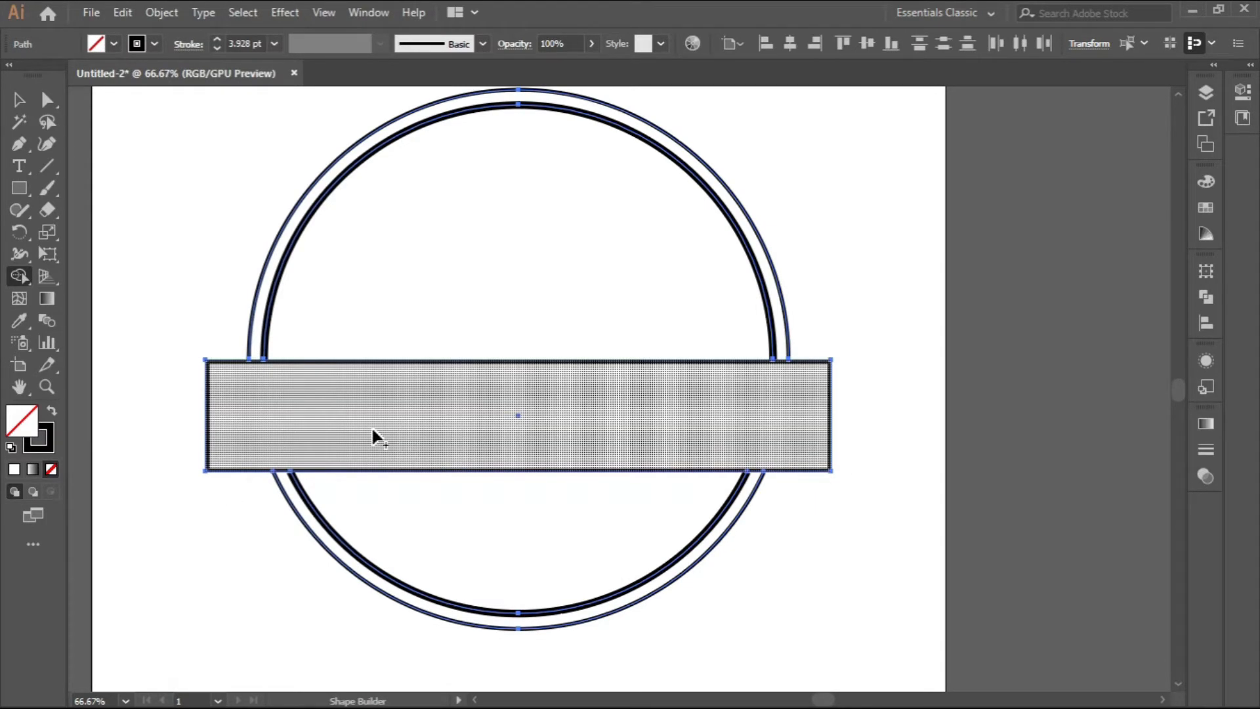
pyautogui.scroll(-1, 374, 436)
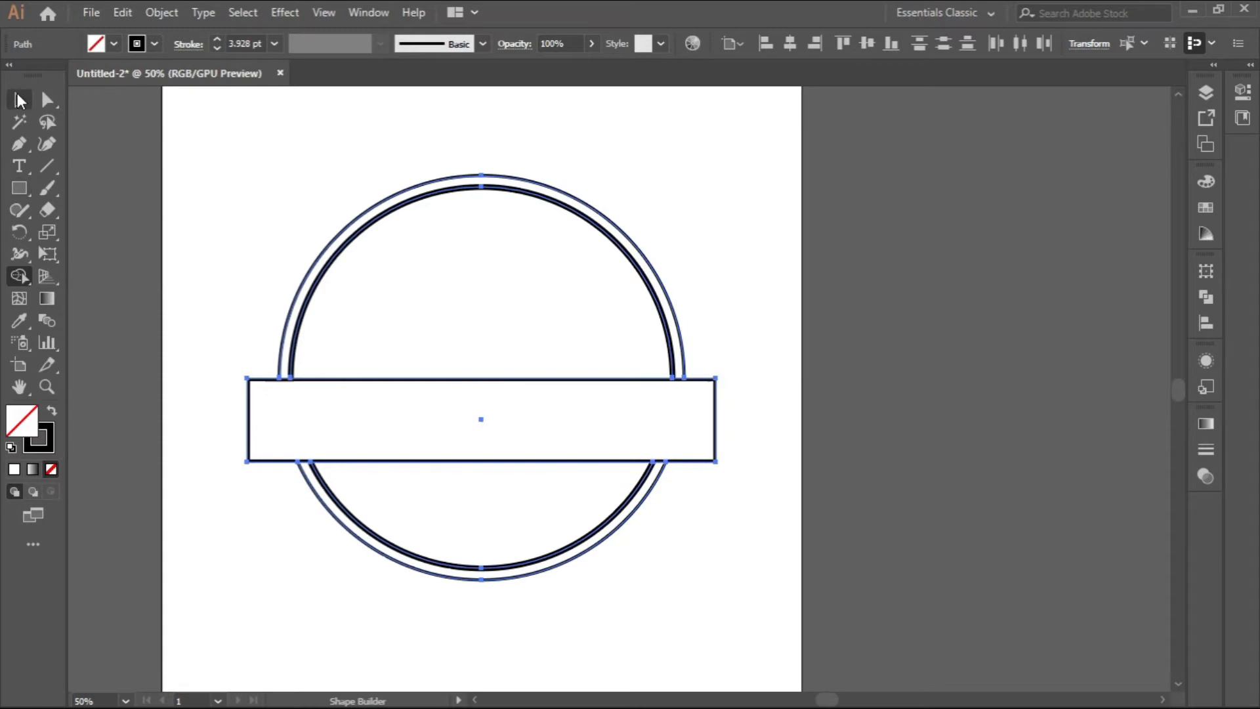
# Start a Pen path at the rectangle's upper-left corner and curve it inward to the outer circle at about X 186, Y 462 px.
pyautogui.click(19, 99)
pyautogui.moveTo(335, 385); pyautogui.dragTo(431, 380)
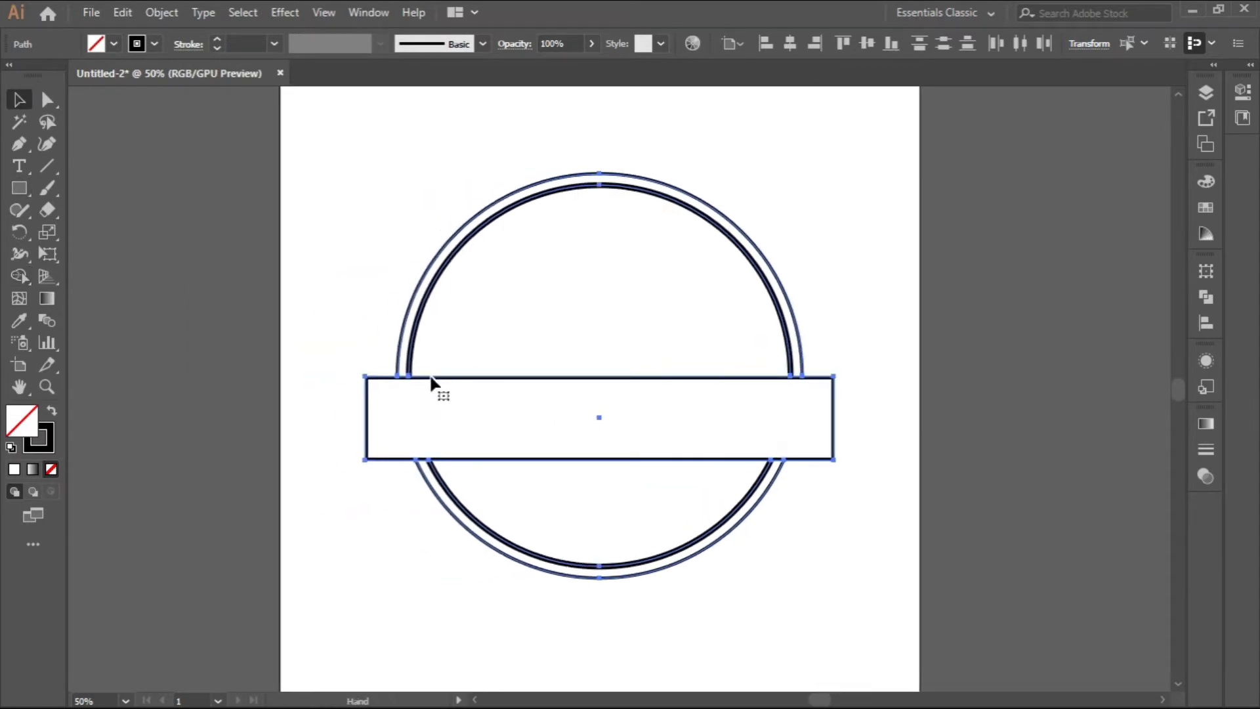
pyautogui.scroll(2, 365, 377)
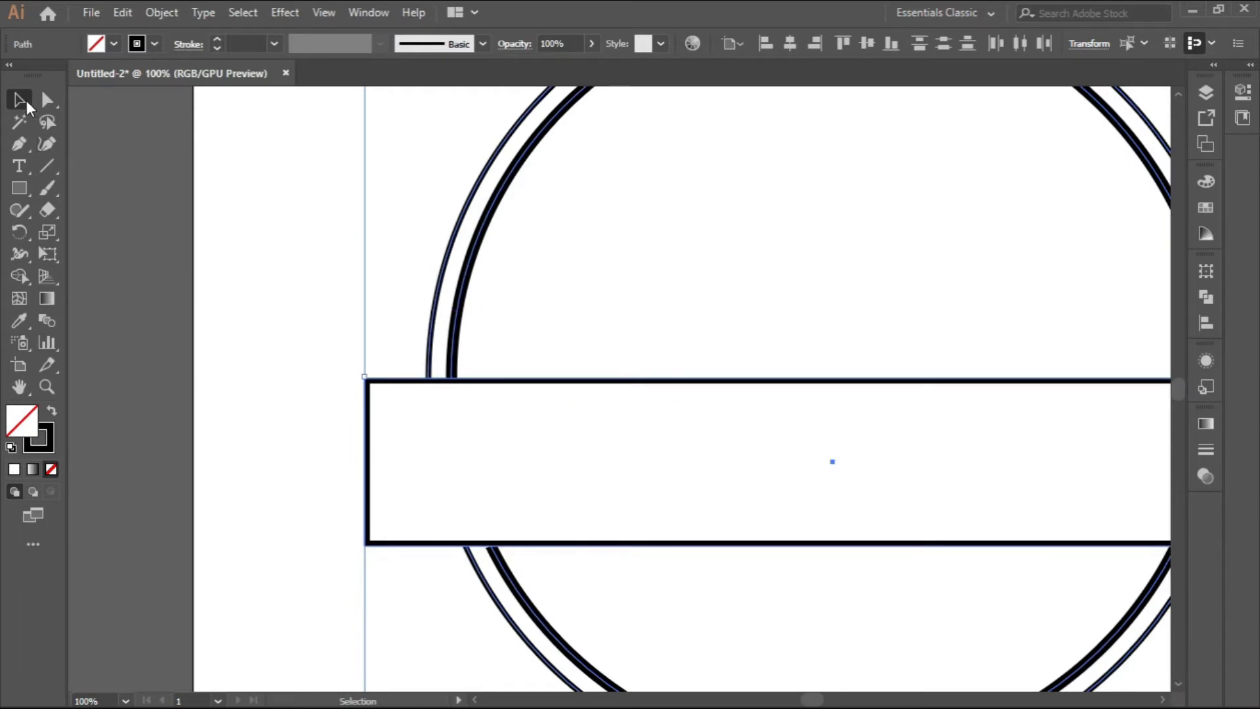
pyautogui.click(255, 237)
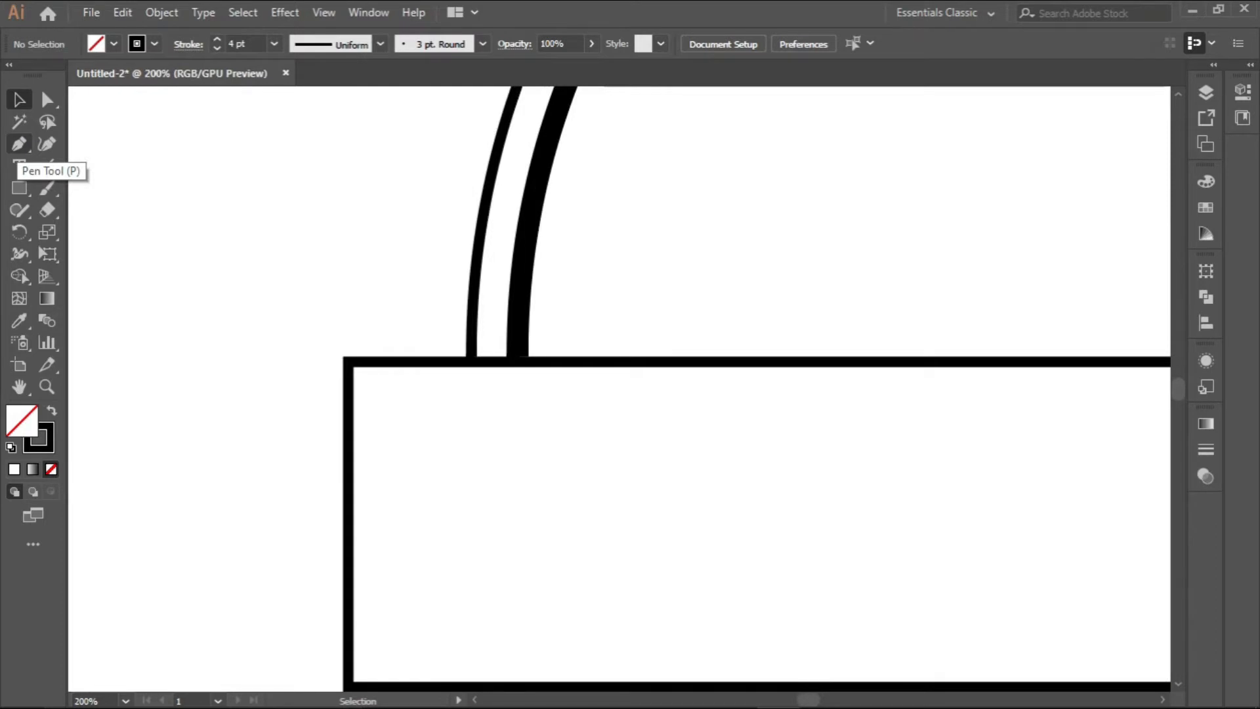
pyautogui.click(18, 143)
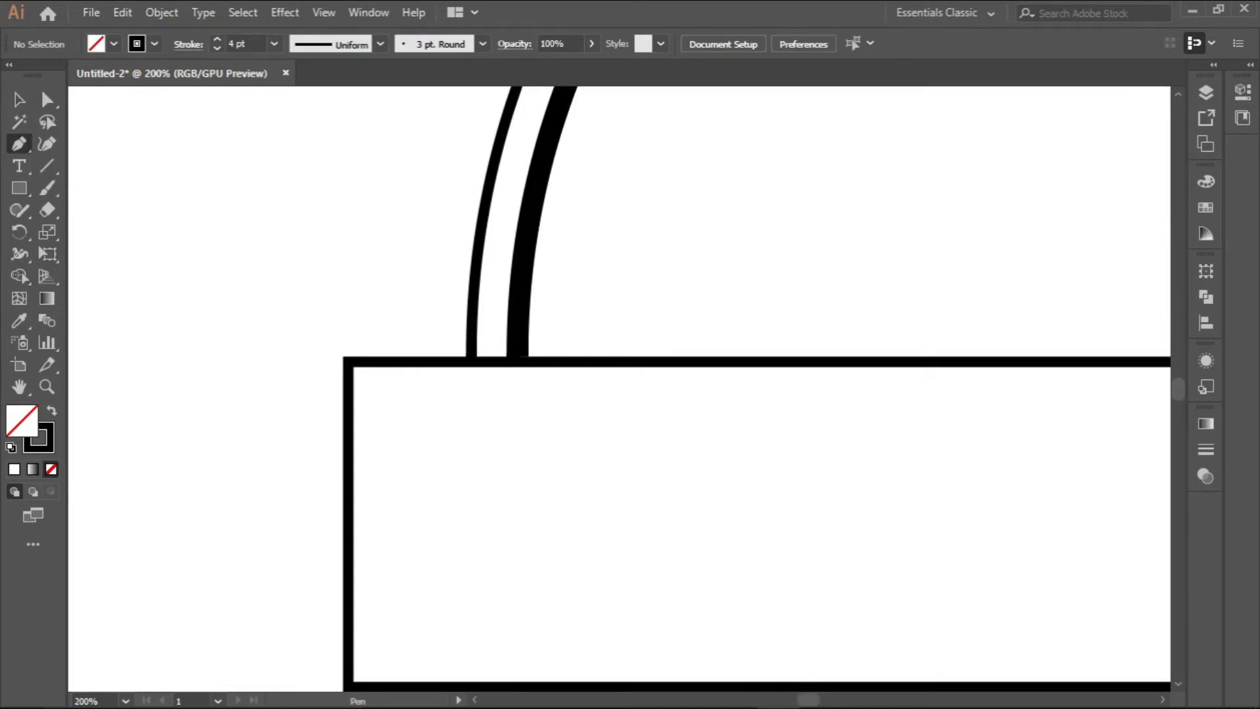
pyautogui.click(351, 364)
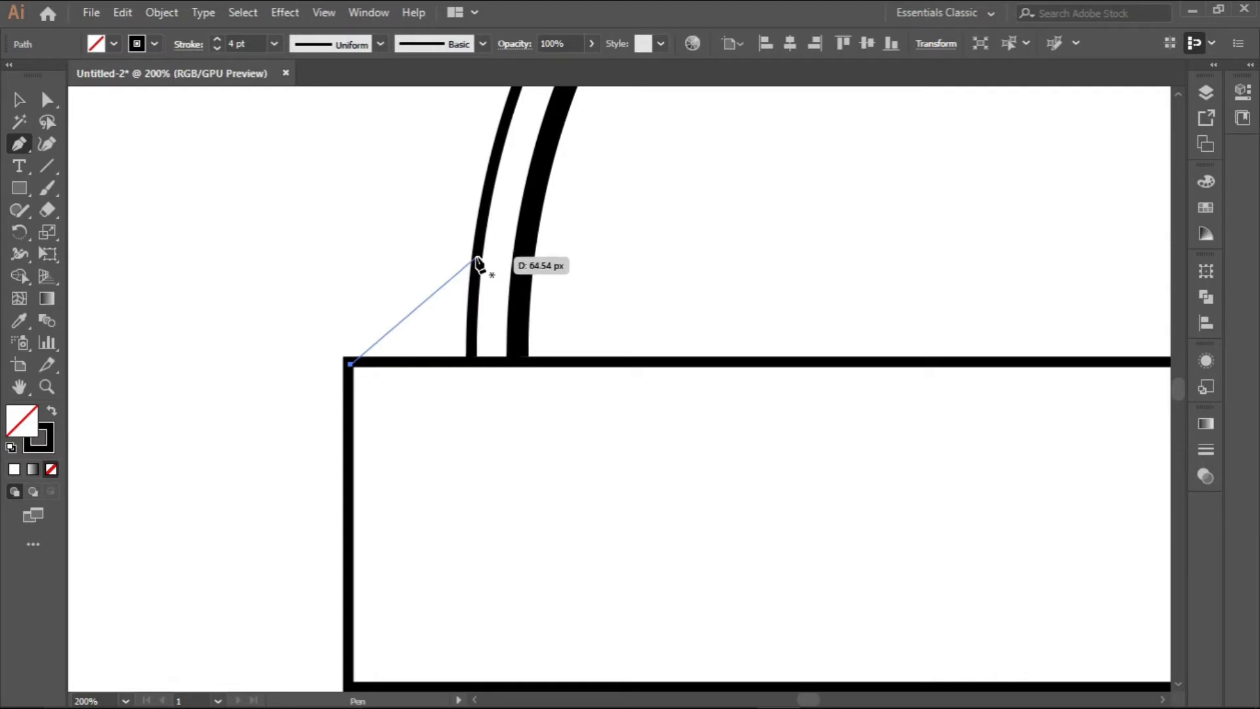
pyautogui.moveTo(477, 258)
pyautogui.mouseDown()
pyautogui.moveTo(512, 189)
pyautogui.moveTo(494, 173)
pyautogui.moveTo(506, 178)
pyautogui.moveTo(505, 155)
pyautogui.moveTo(542, 181)
pyautogui.moveTo(437, 128)
pyautogui.moveTo(340, 172)
pyautogui.moveTo(243, 170)
pyautogui.moveTo(424, 176)
pyautogui.moveTo(665, 250)
pyautogui.moveTo(341, 155)
pyautogui.moveTo(494, 197)
pyautogui.moveTo(493, 167)
pyautogui.moveTo(517, 132)
pyautogui.moveTo(507, 158)
pyautogui.mouseUp()
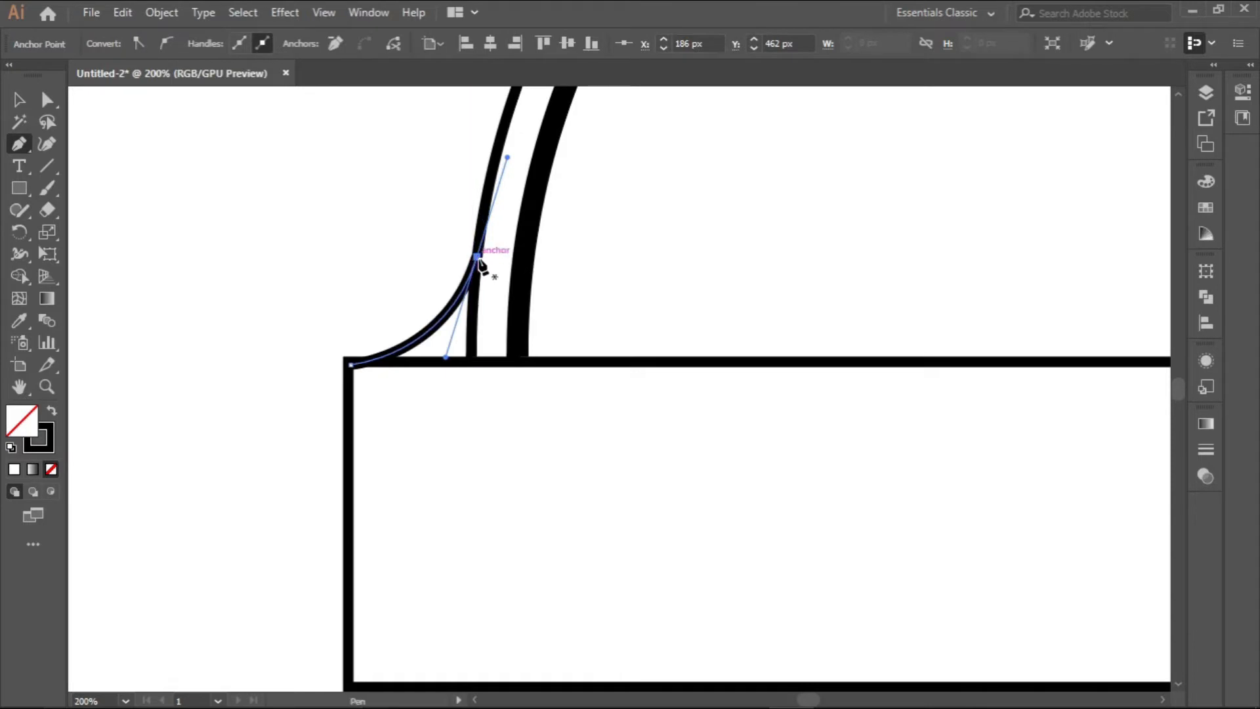
# Close the Pen shape down along the outer circle to the rectangle's top edge and back to its upper-left corner, then deselect it.
pyautogui.moveTo(544, 362)
pyautogui.mouseDown()
pyautogui.moveTo(614, 357)
pyautogui.moveTo(647, 399)
pyautogui.moveTo(514, 441)
pyautogui.moveTo(477, 279)
pyautogui.mouseUp()
pyautogui.moveTo(476, 257); pyautogui.dragTo(473, 359)
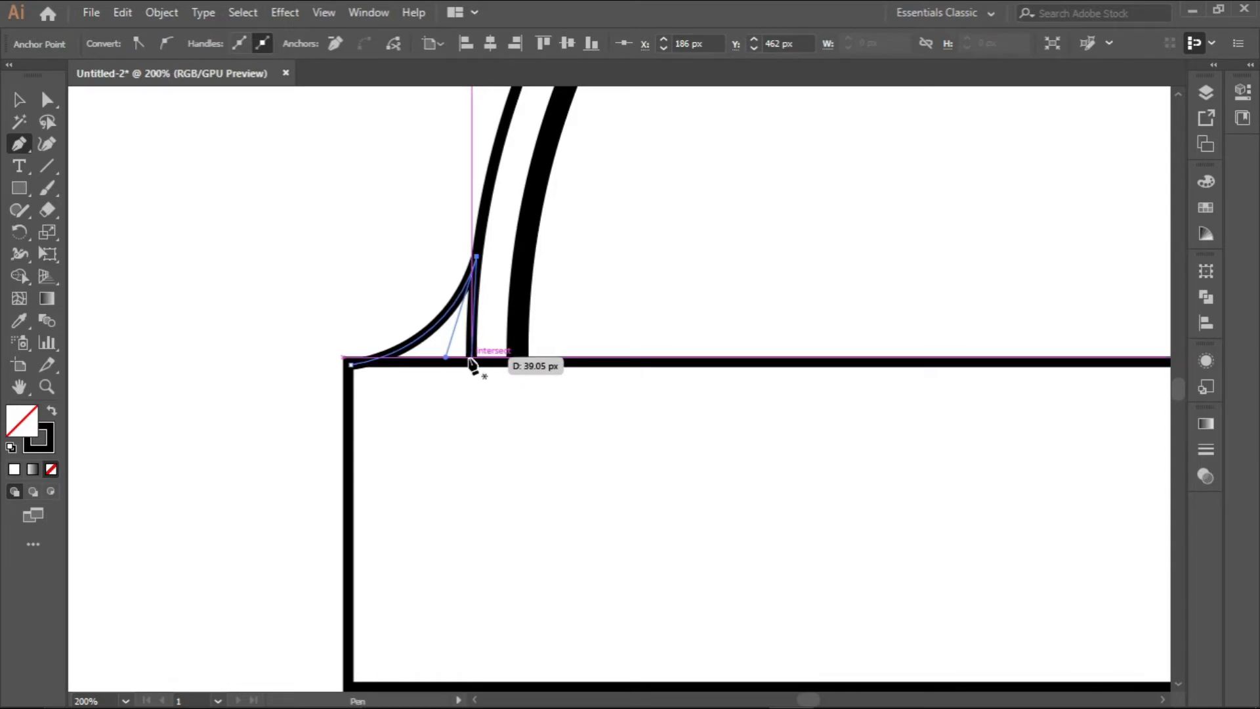
pyautogui.moveTo(473, 359); pyautogui.dragTo(483, 370)
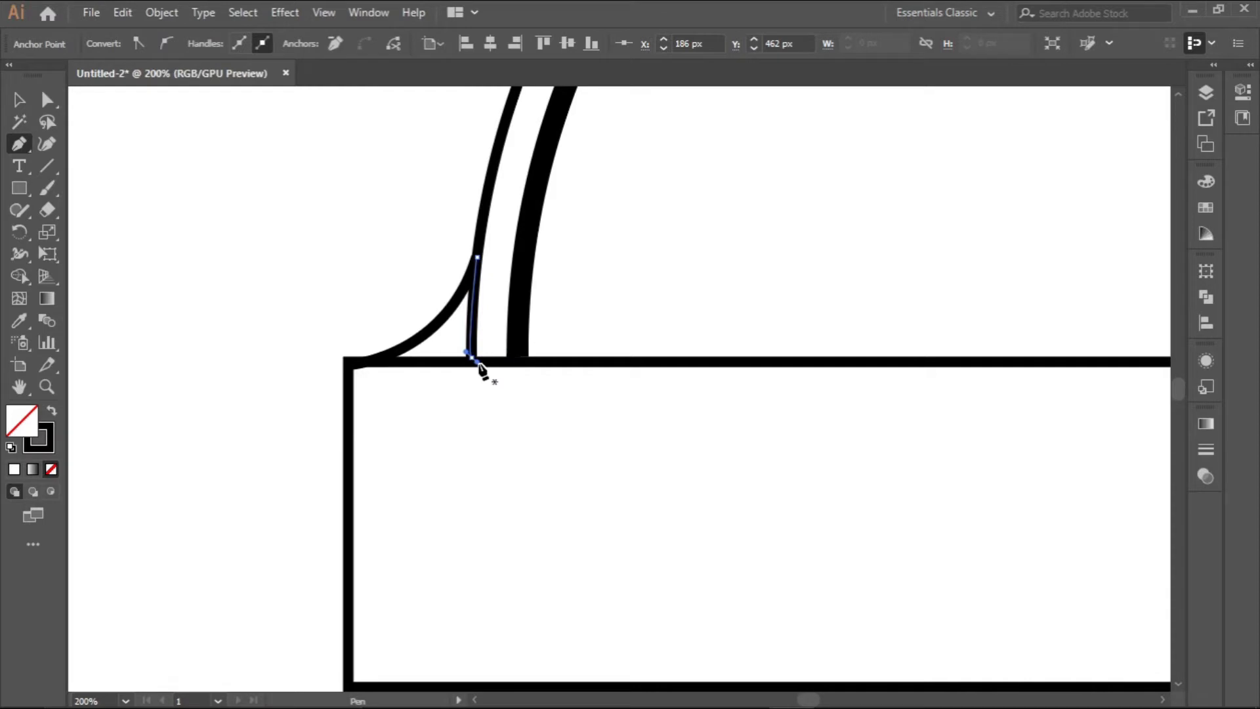
pyautogui.moveTo(479, 362); pyautogui.dragTo(470, 355)
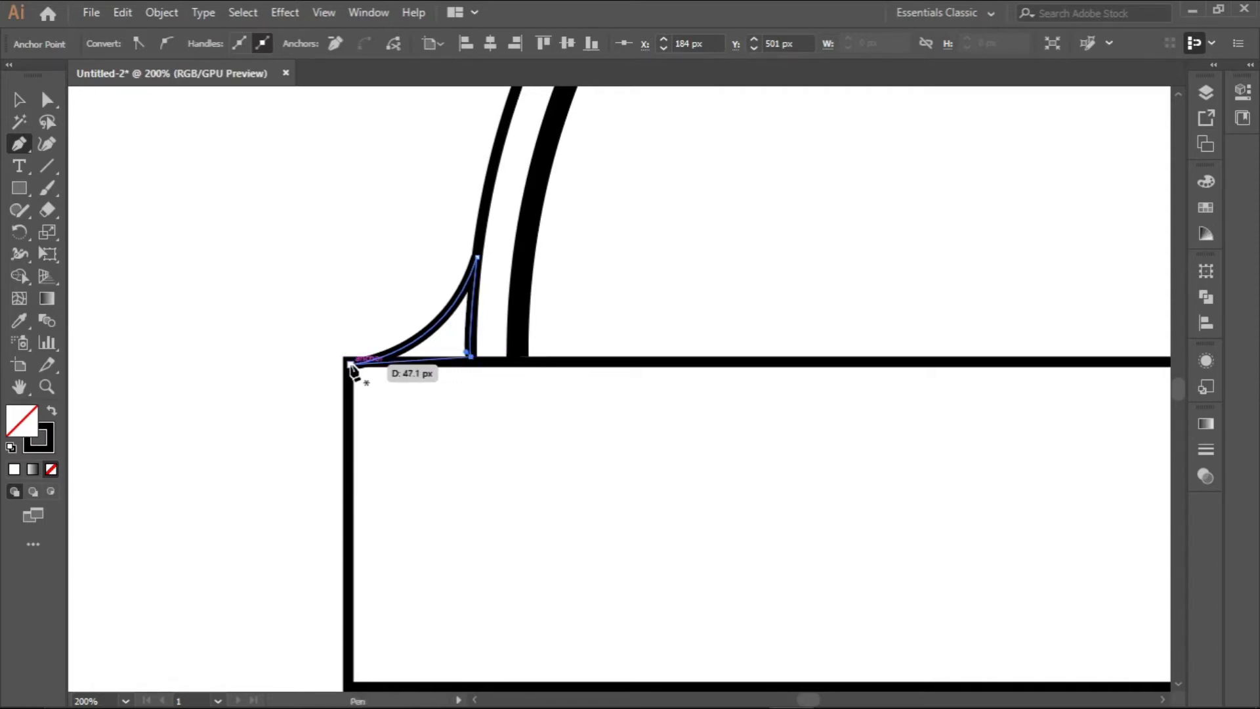
pyautogui.click(354, 364)
pyautogui.click(19, 99)
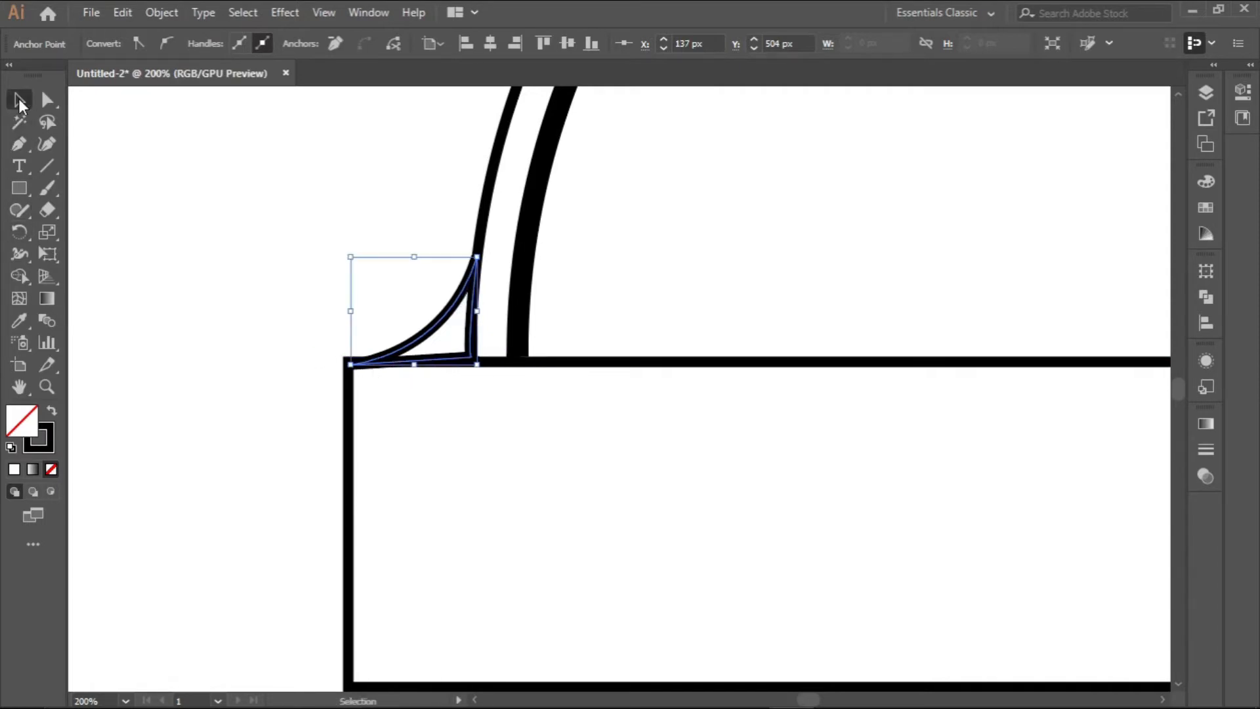
pyautogui.click(227, 134)
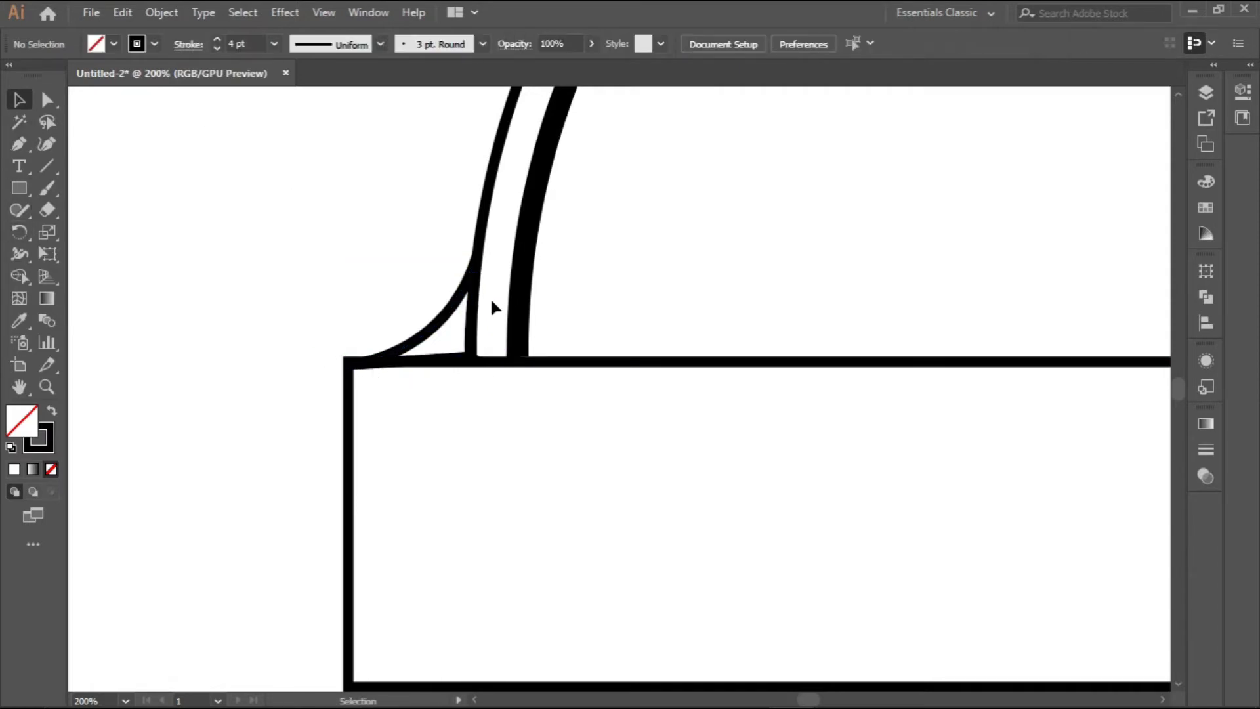
# Swap the curved corner shape's fill and stroke, giving it a solid black fill and no stroke.
pyautogui.click(451, 315)
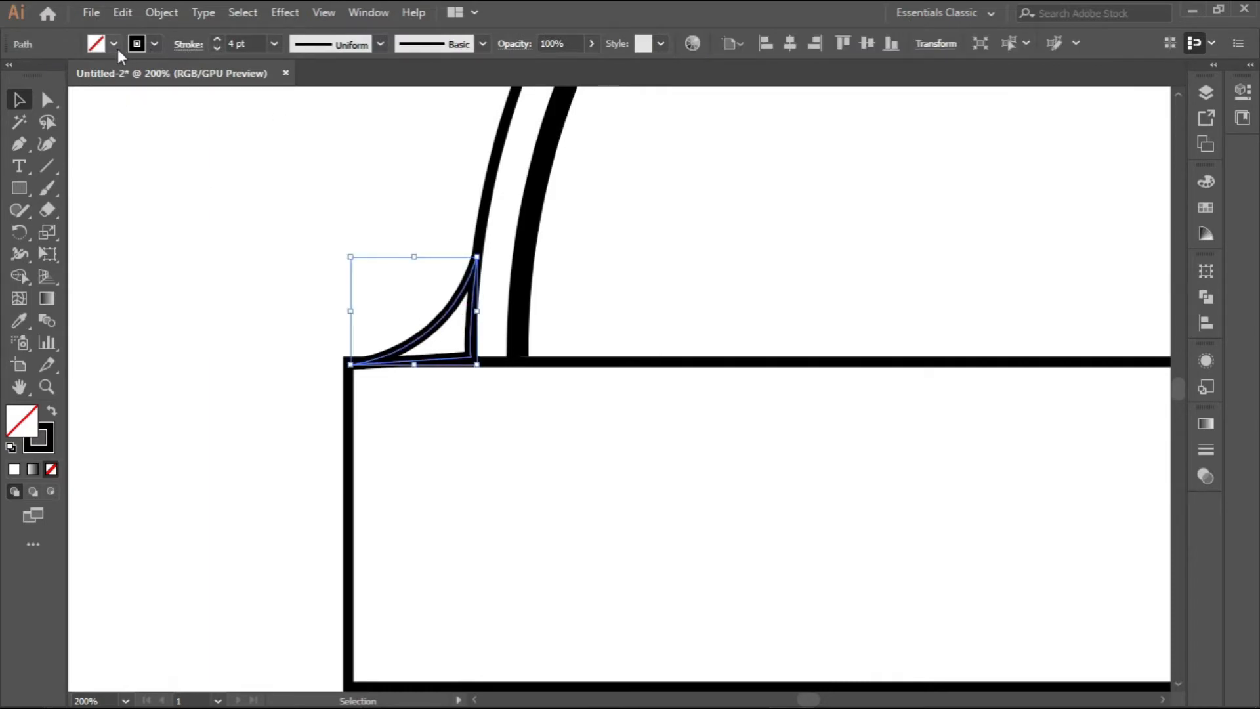
pyautogui.click(51, 412)
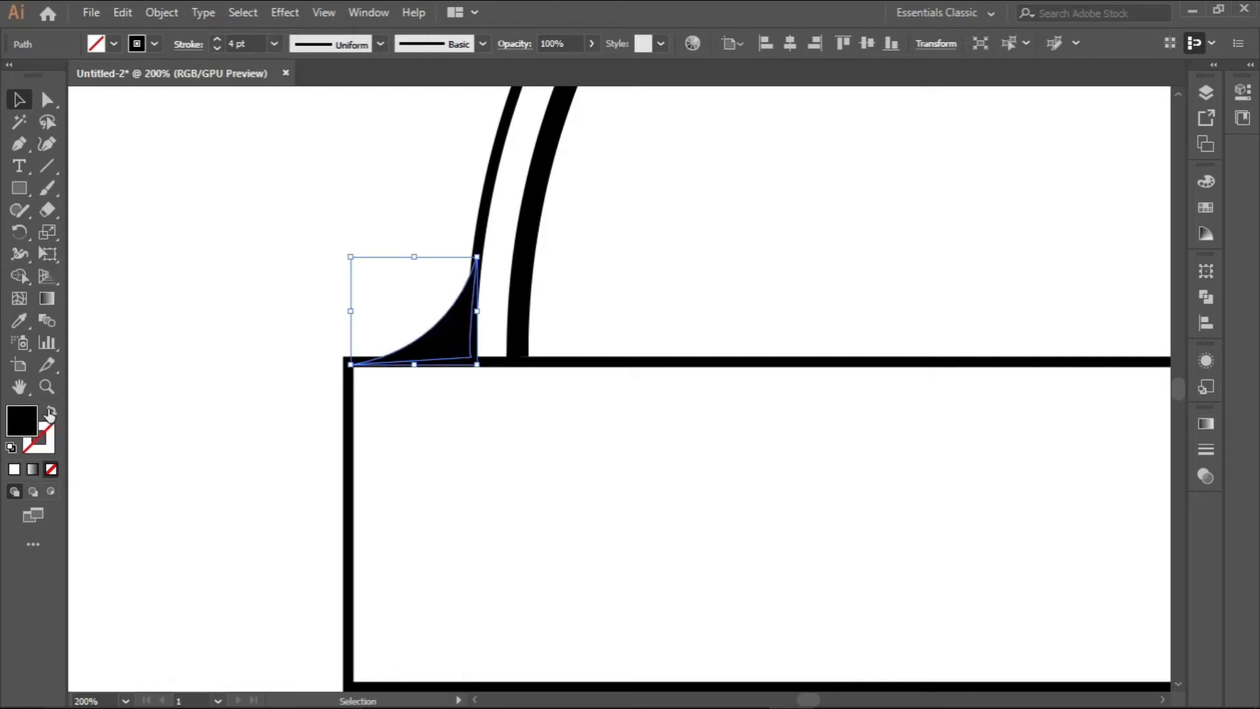
pyautogui.click(318, 336)
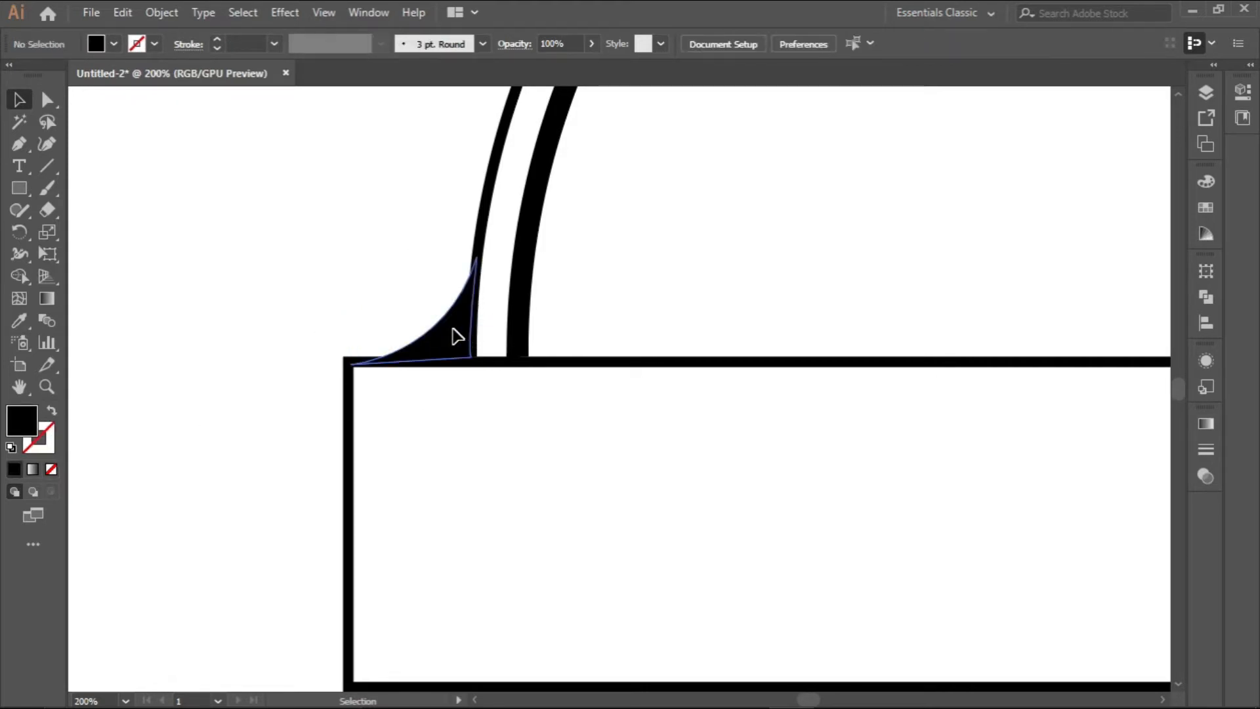
# Duplicate the black corner shape horizontally to the rectangle's upper-right end, beside the outer circle.
pyautogui.scroll(-4, 450, 332)
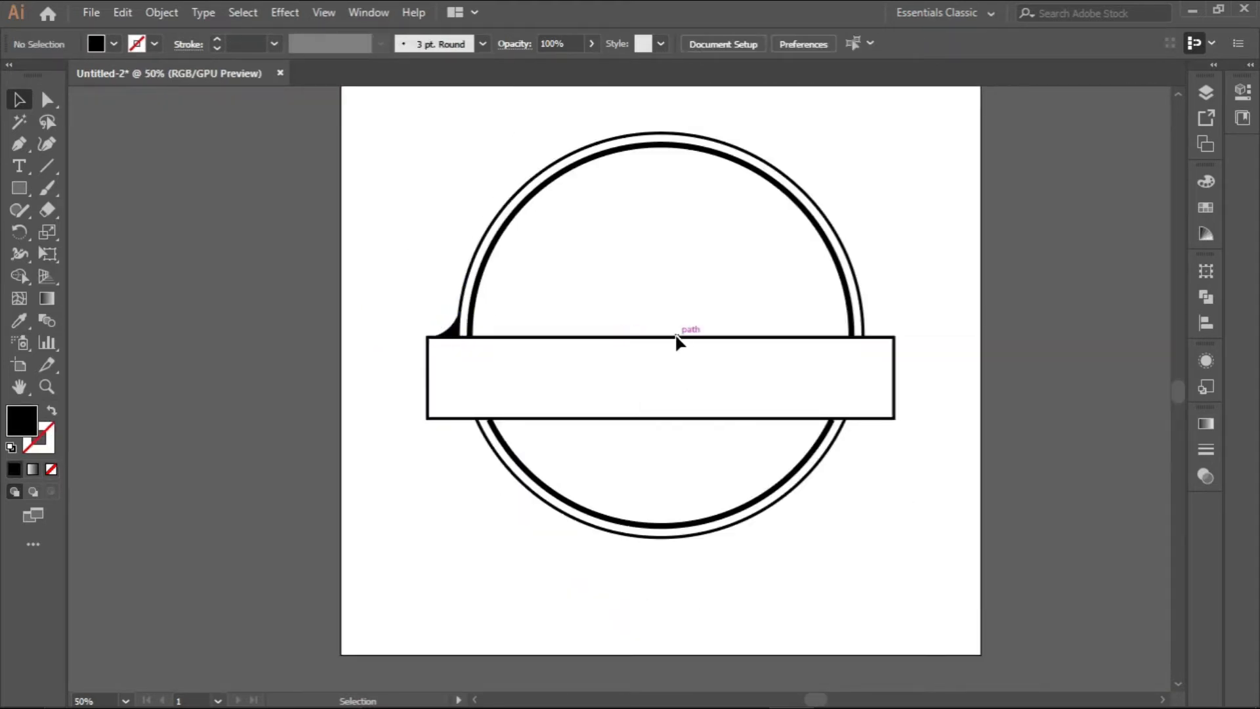
pyautogui.scroll(1, 694, 327)
pyautogui.scroll(-1, 691, 329)
pyautogui.moveTo(460, 334); pyautogui.dragTo(487, 336)
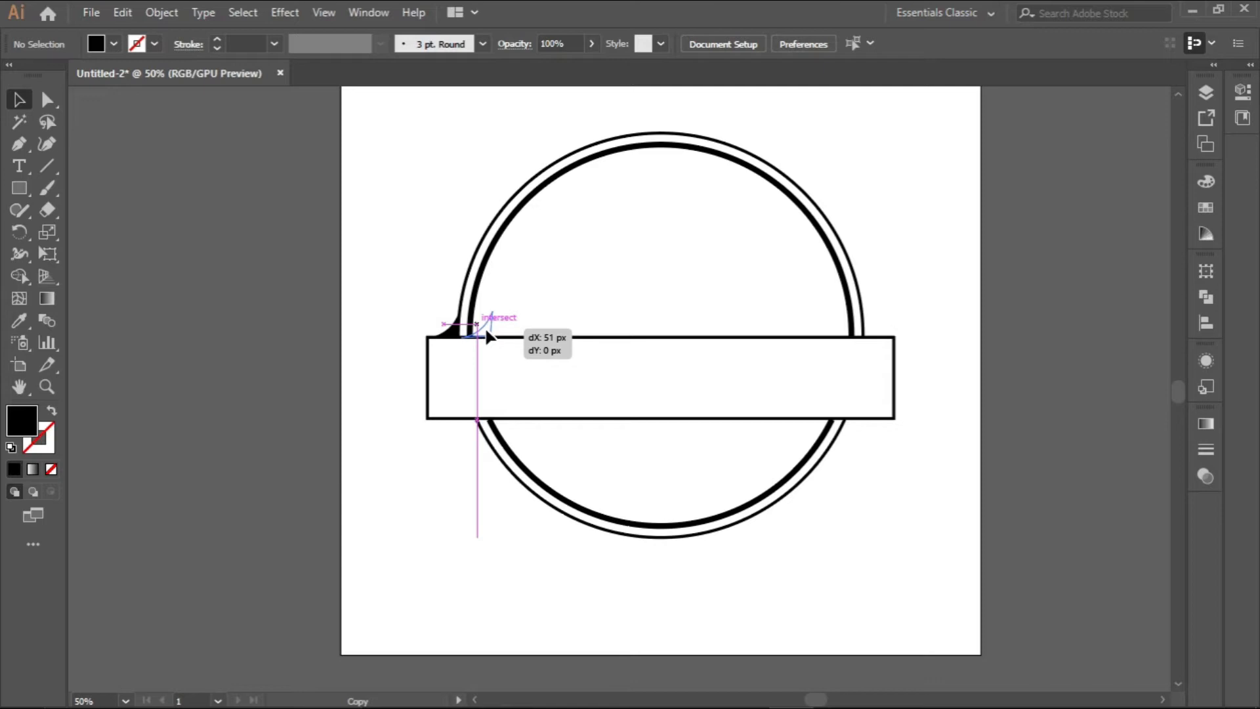
pyautogui.moveTo(487, 336); pyautogui.dragTo(884, 326)
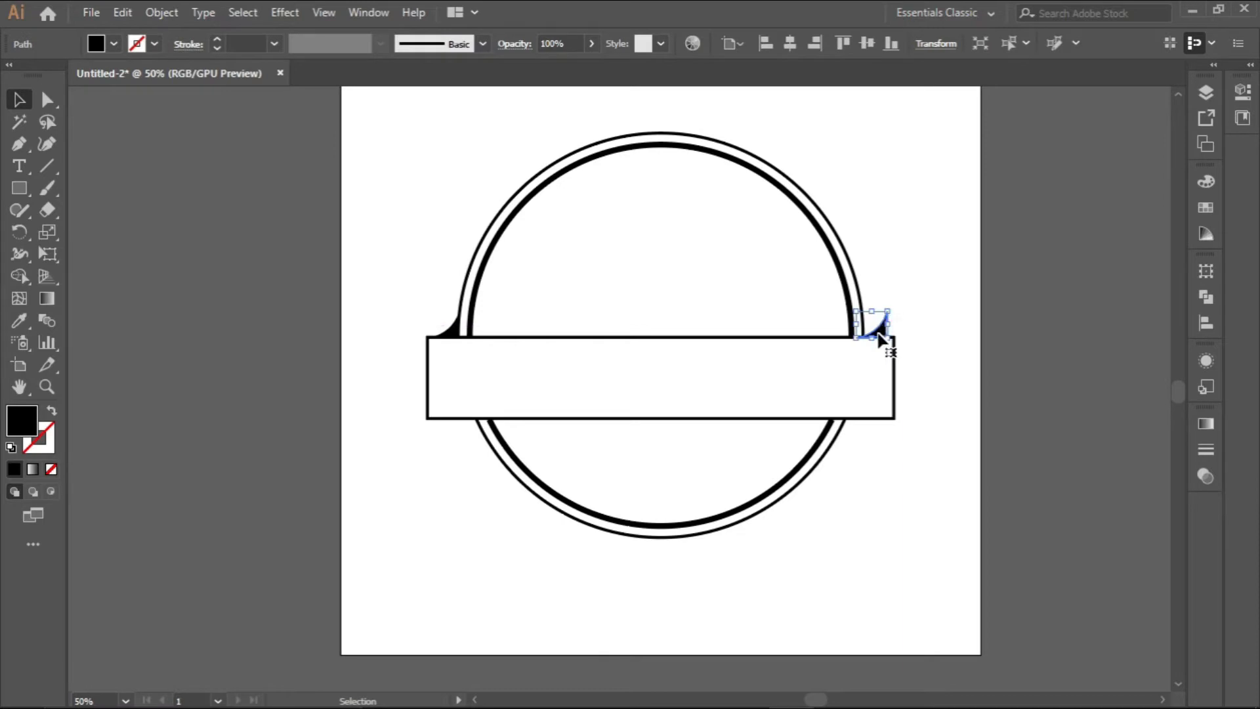
# Reflect the duplicated corner shape across the vertical axis, with Preview enabled.
pyautogui.rightClick(879, 329)
pyautogui.moveTo(952, 615)
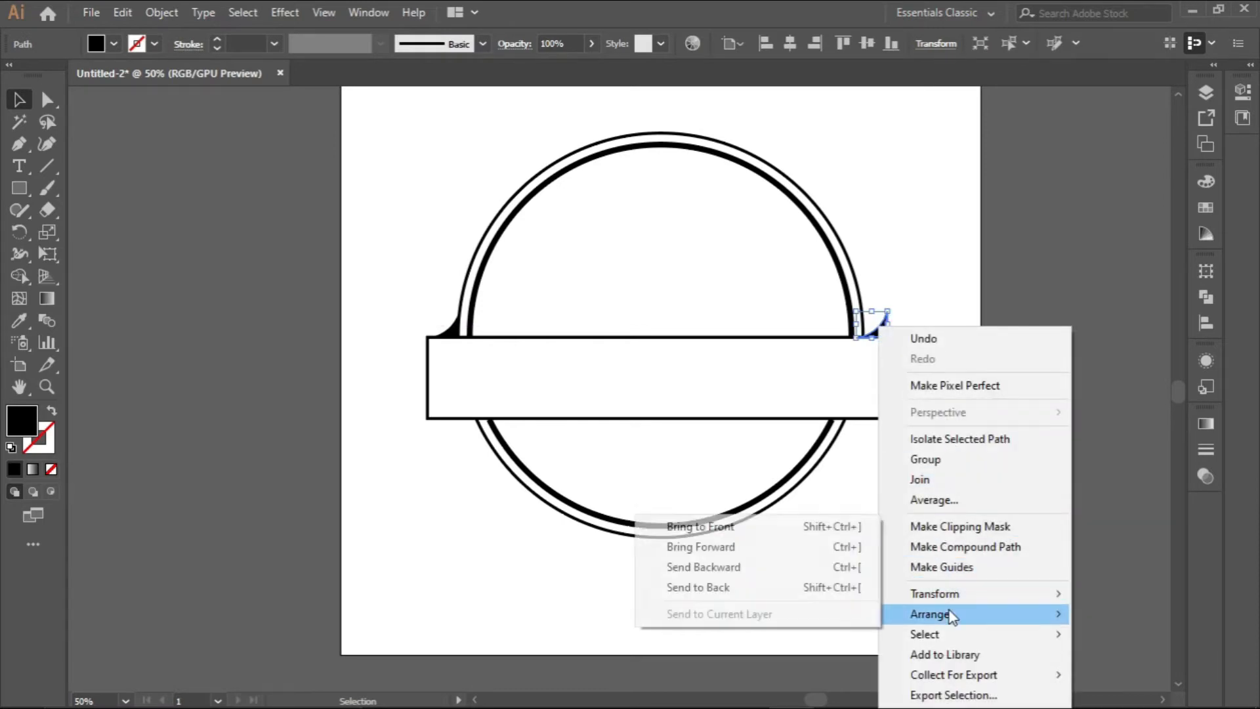
pyautogui.moveTo(945, 595)
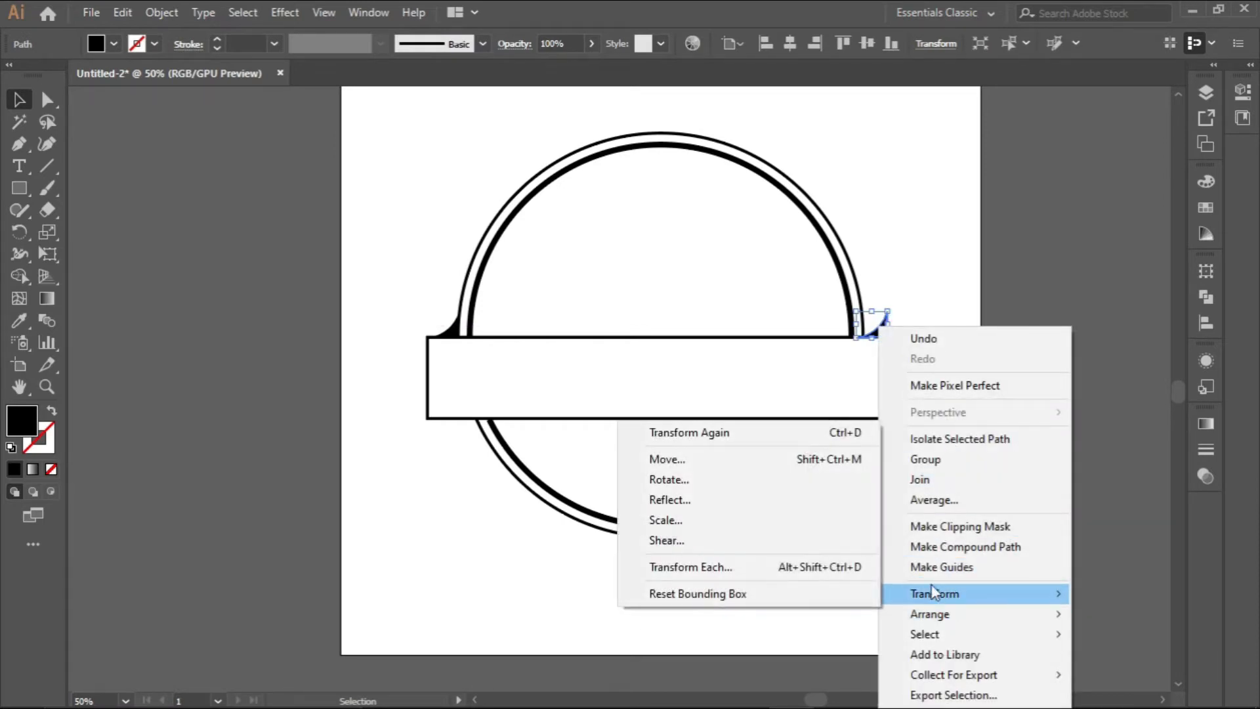
pyautogui.click(730, 506)
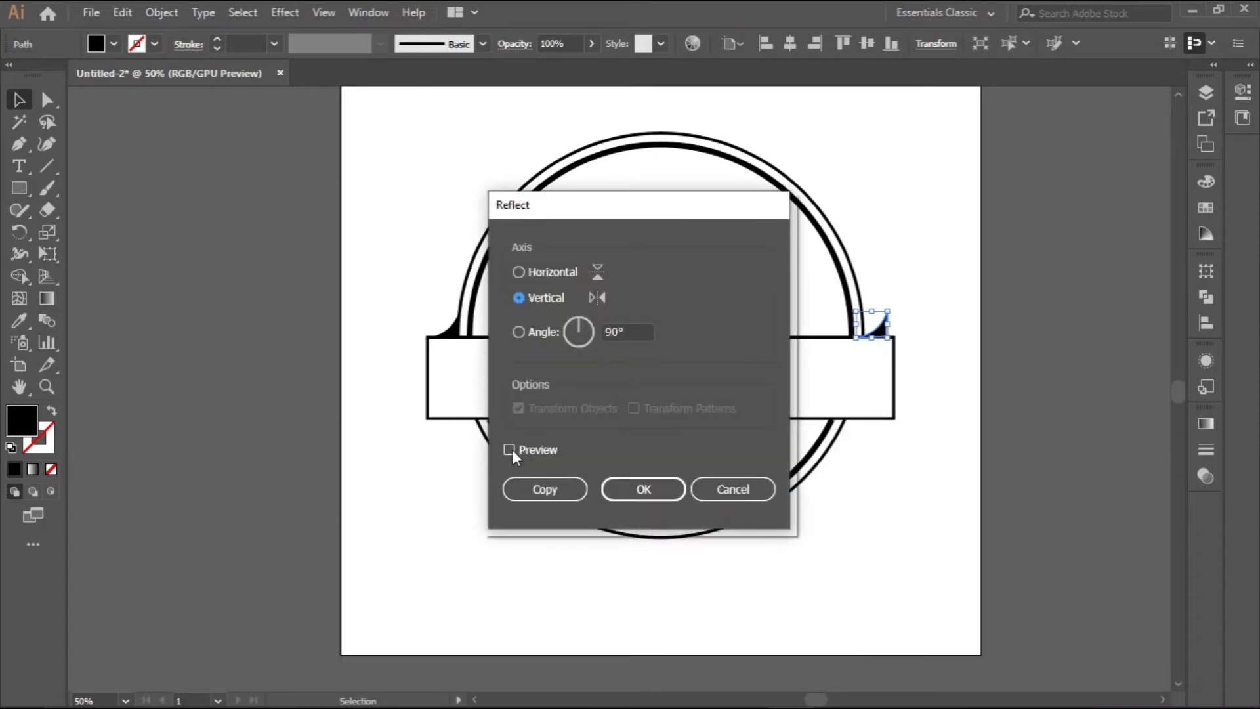
pyautogui.click(510, 450)
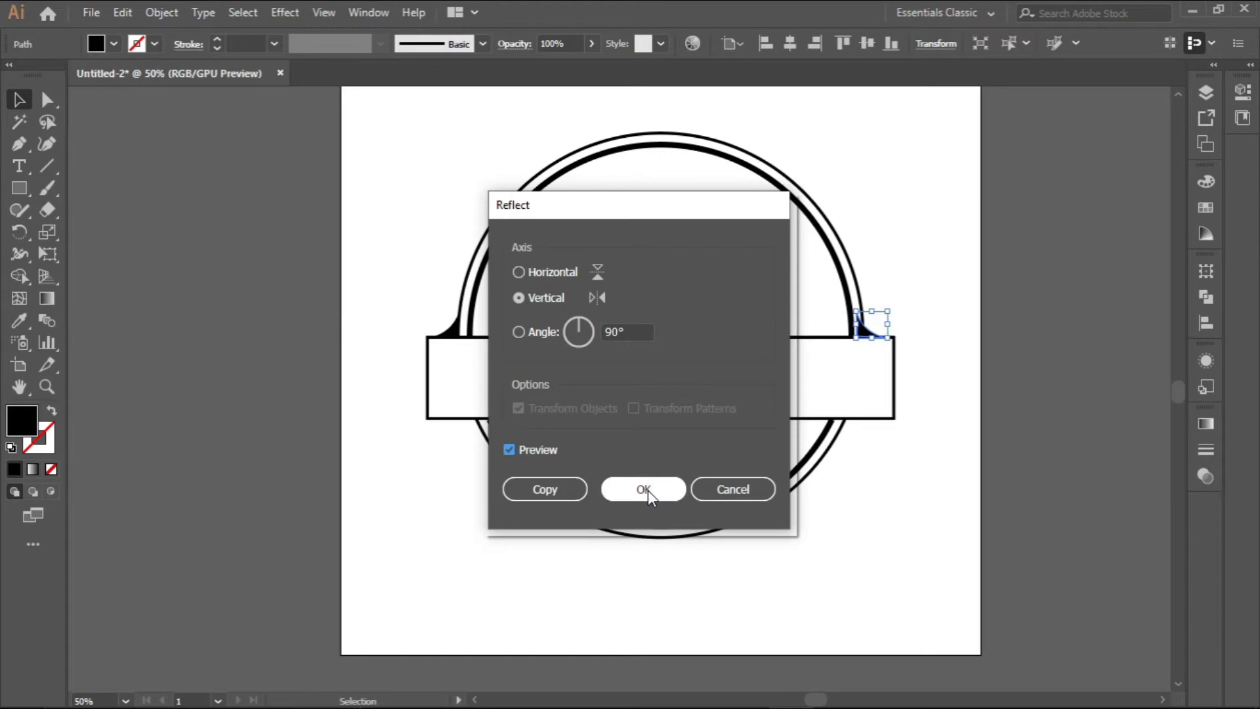
pyautogui.click(644, 490)
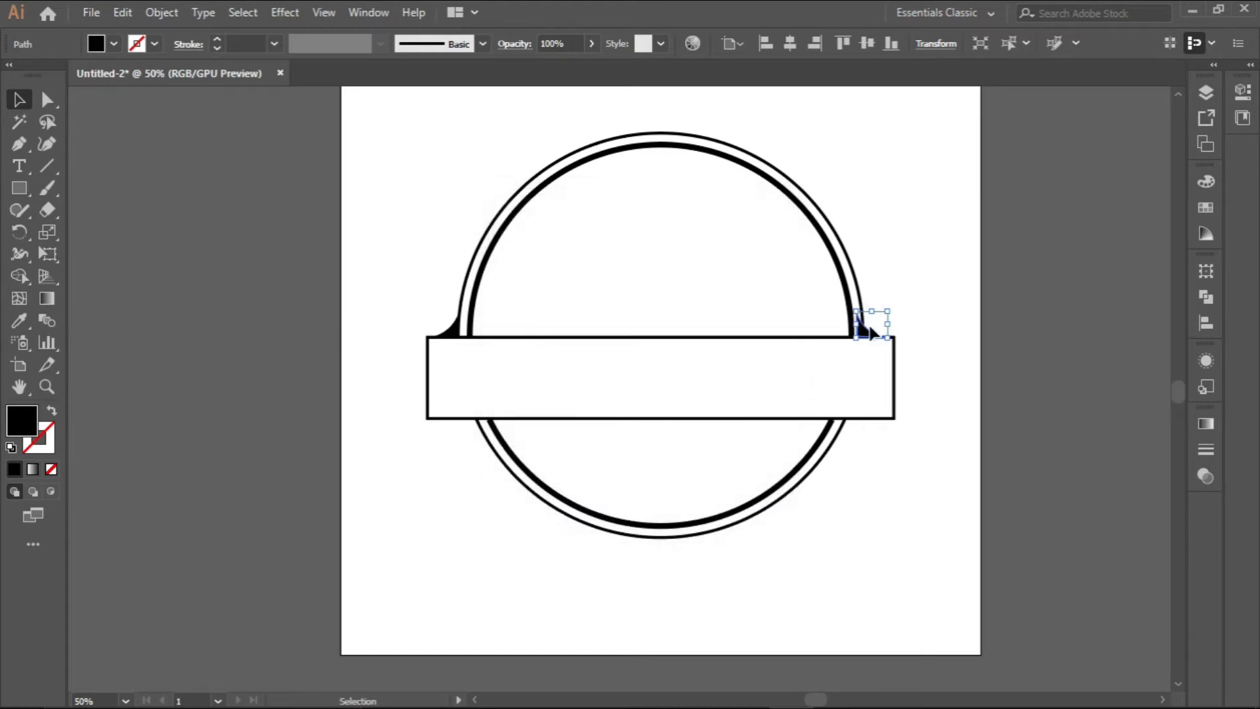
# Move the reflected shape outward to fit between the outer circle and the rectangle's upper-right corner, and deselect it.
pyautogui.scroll(4, 871, 331)
pyautogui.moveTo(860, 341); pyautogui.dragTo(880, 346)
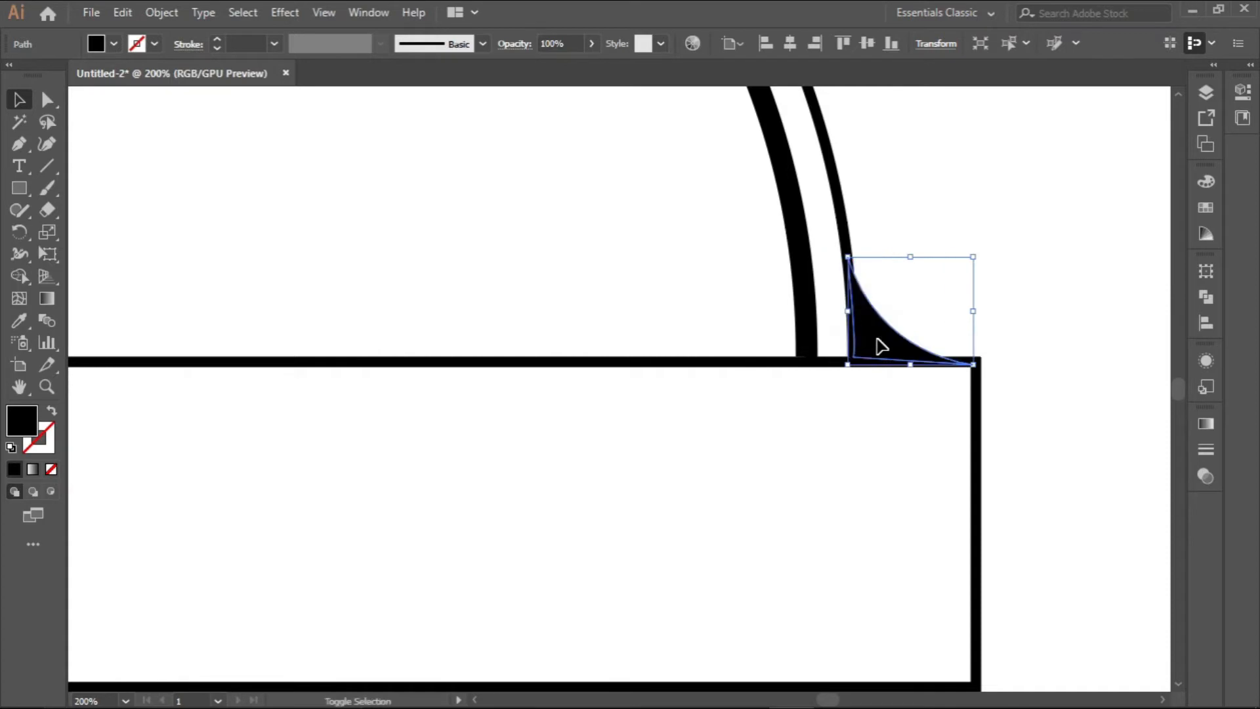
pyautogui.click(1008, 342)
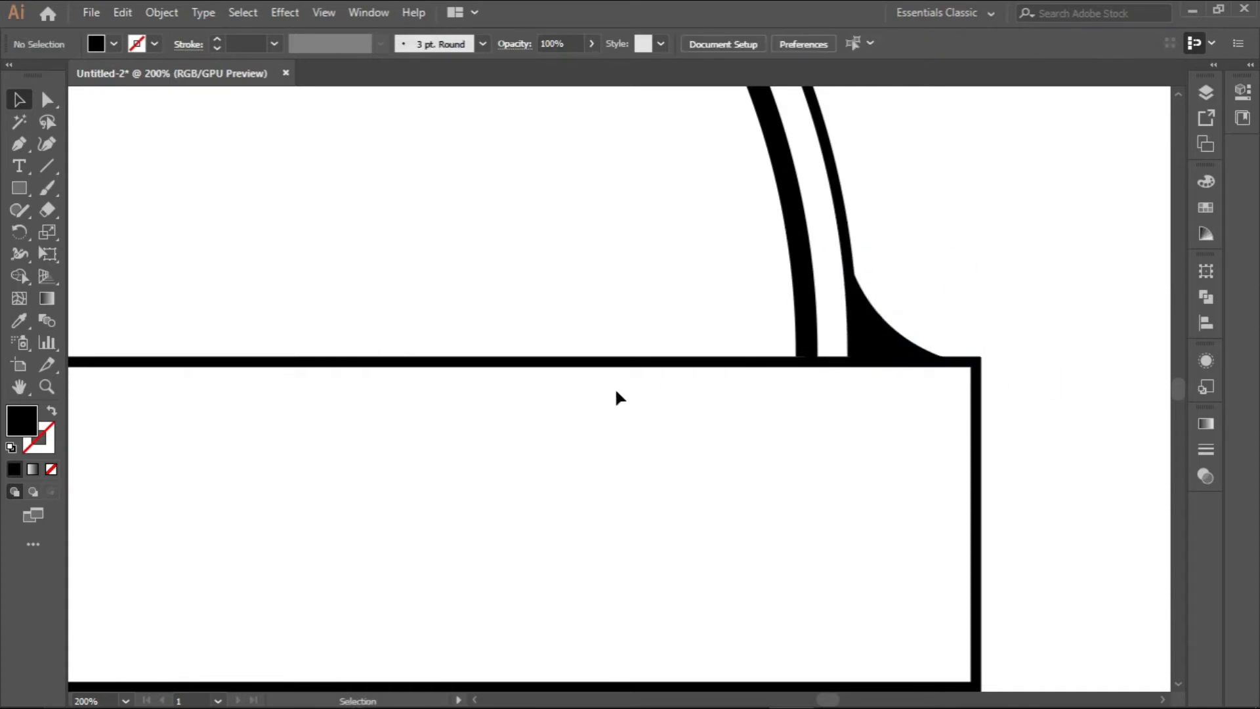
# Start a black-filled Pen path at the rectangle's lower-left corner and curve it to the outer circle at about X 244, Y 685 px.
pyautogui.scroll(-3, 550, 426)
pyautogui.moveTo(405, 455); pyautogui.dragTo(759, 368)
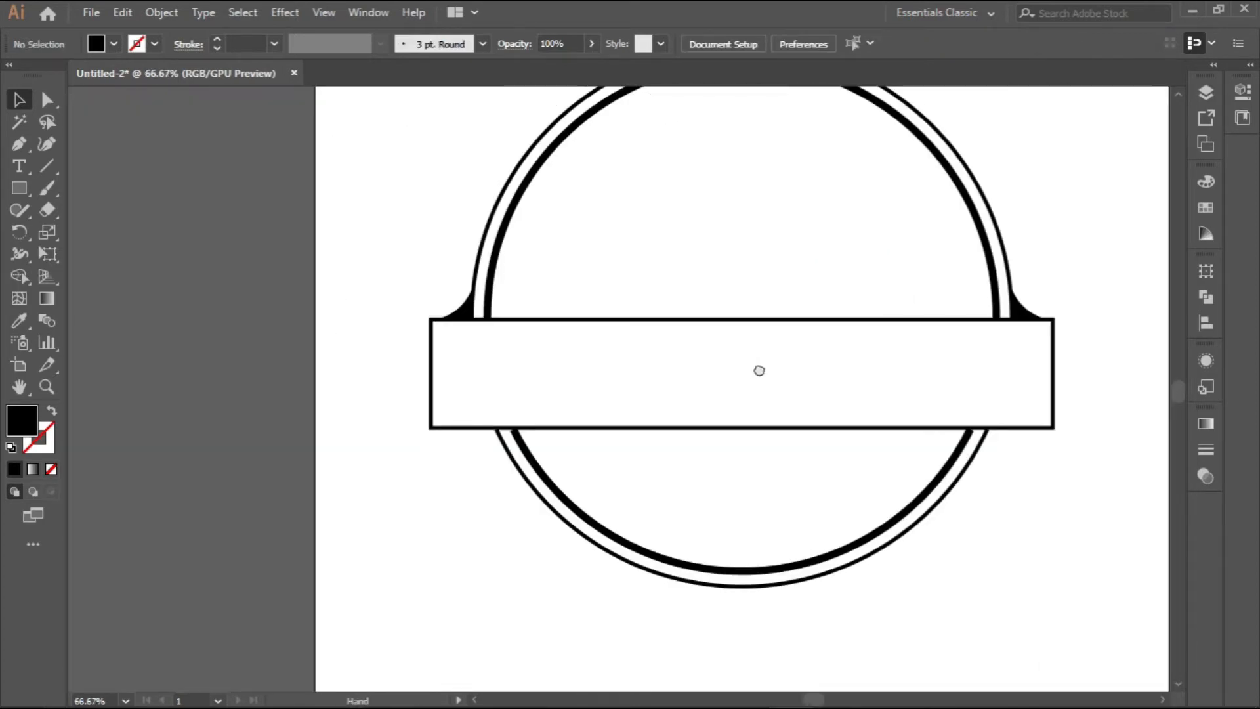
pyautogui.scroll(1, 495, 452)
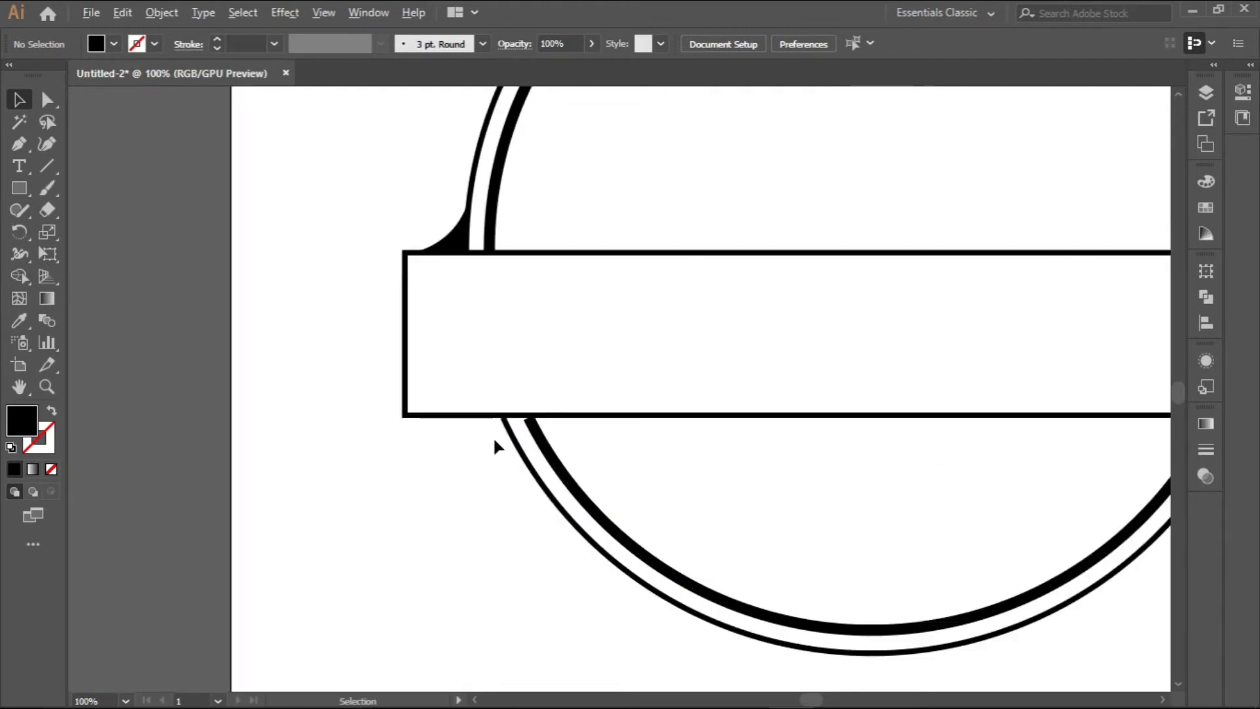
pyautogui.scroll(1, 496, 453)
pyautogui.moveTo(506, 457); pyautogui.dragTo(509, 407)
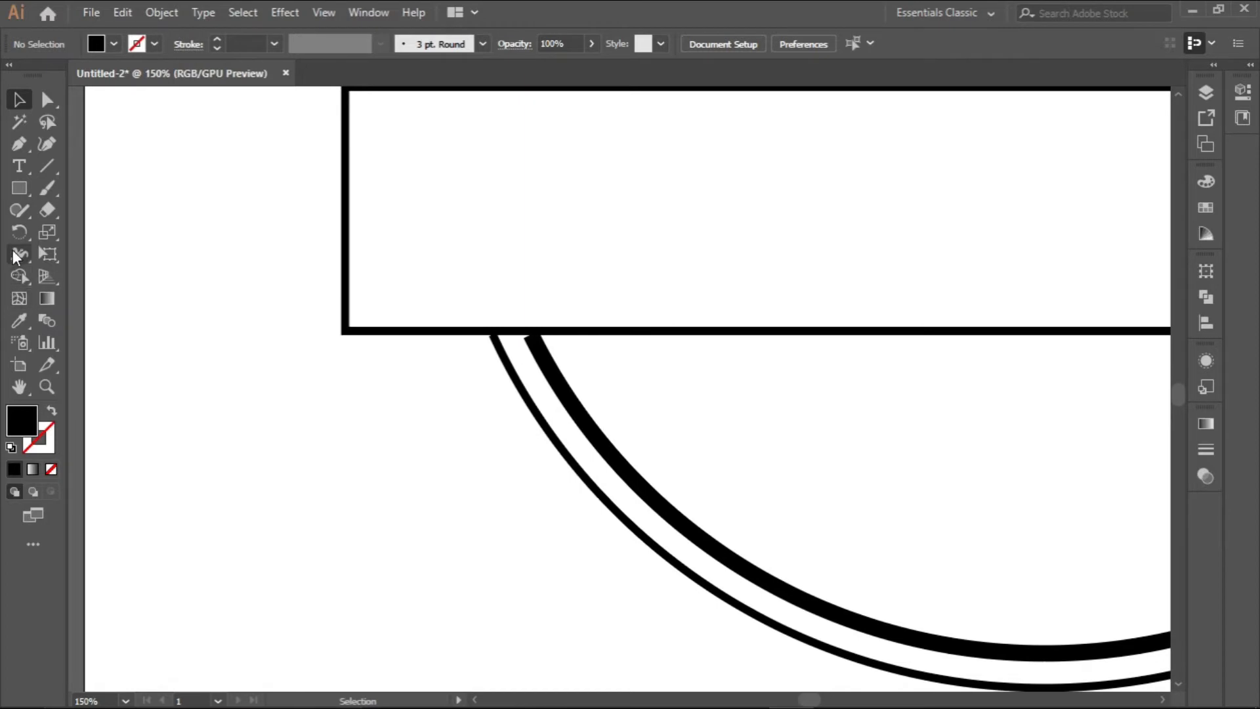
pyautogui.click(17, 145)
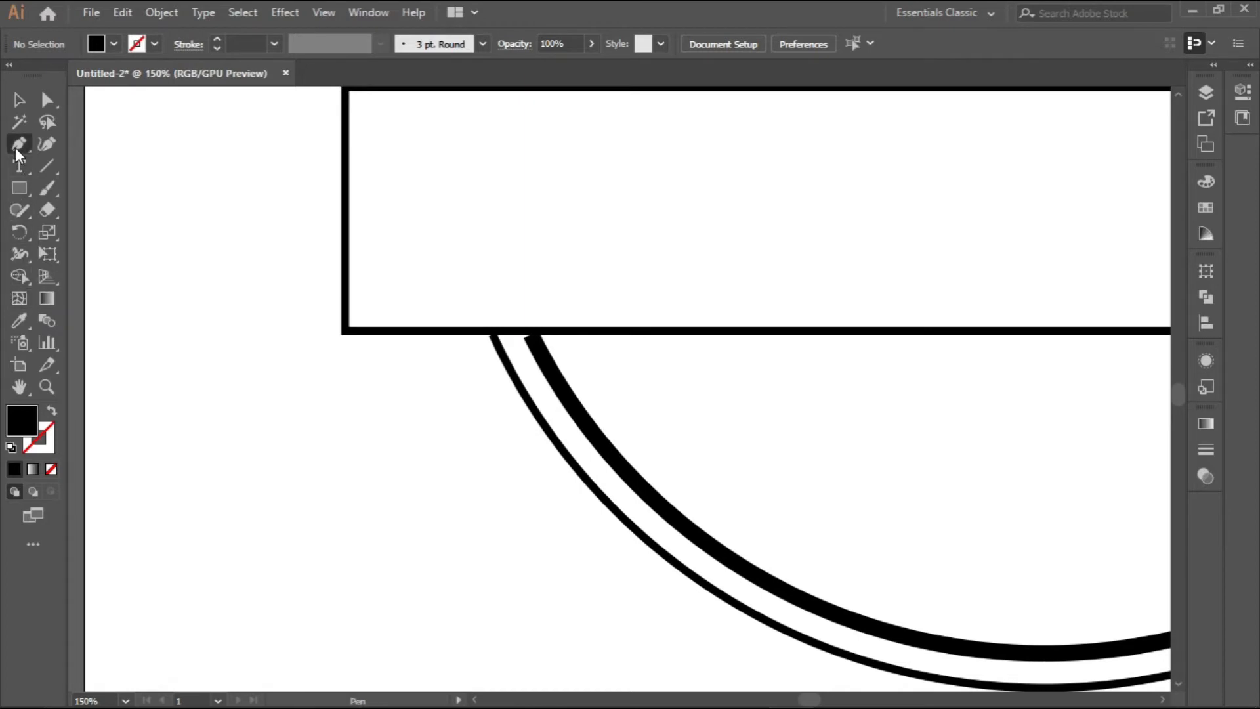
pyautogui.scroll(1, 349, 338)
pyautogui.click(345, 326)
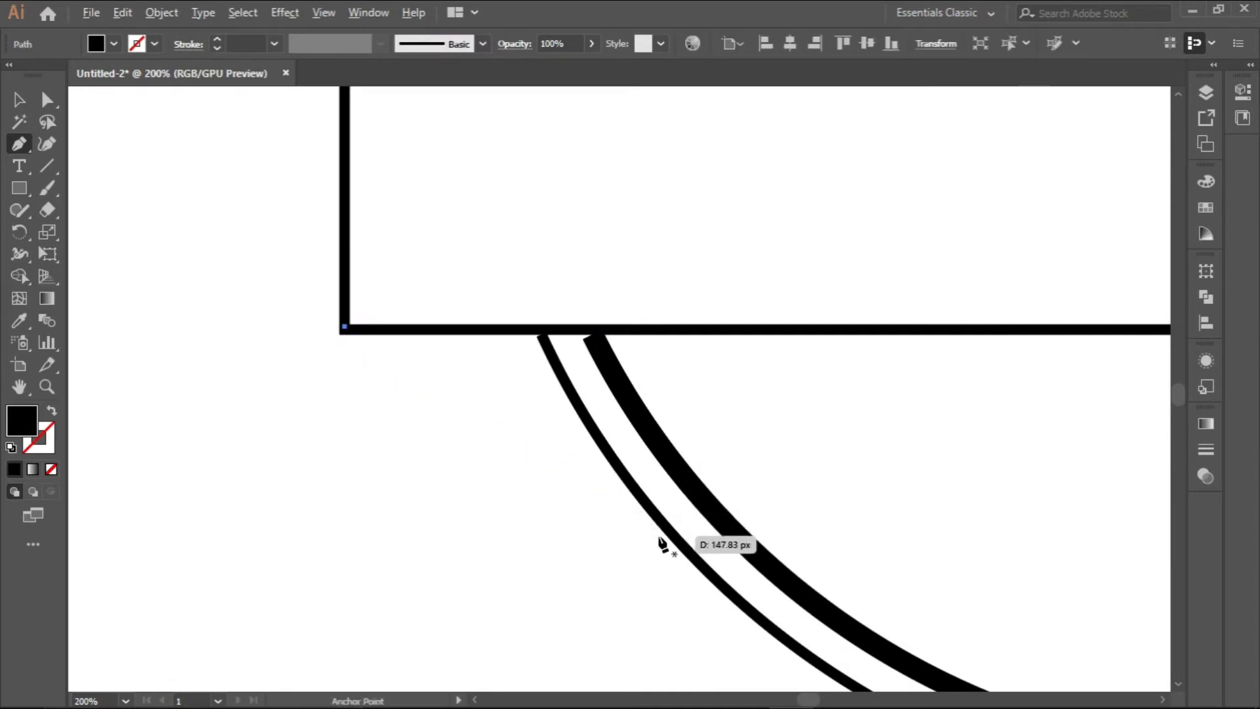
pyautogui.scroll(-3, 659, 539)
pyautogui.scroll(2, 651, 529)
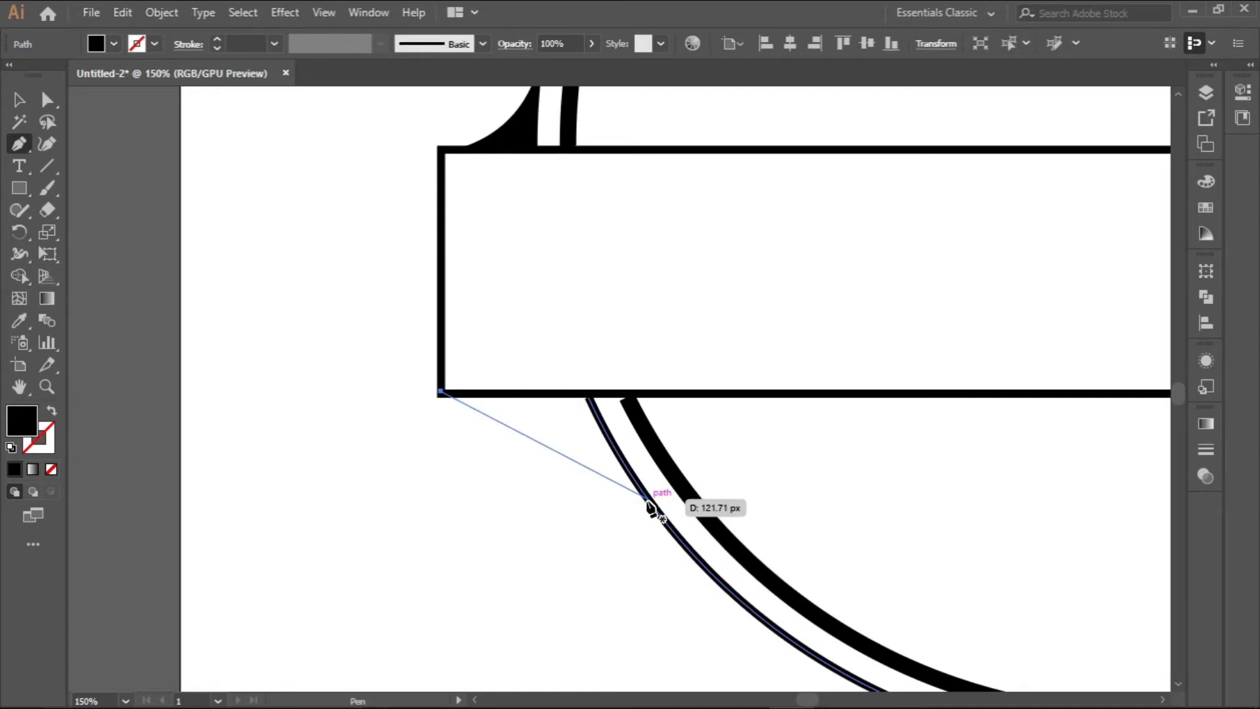
pyautogui.moveTo(648, 500); pyautogui.dragTo(734, 593)
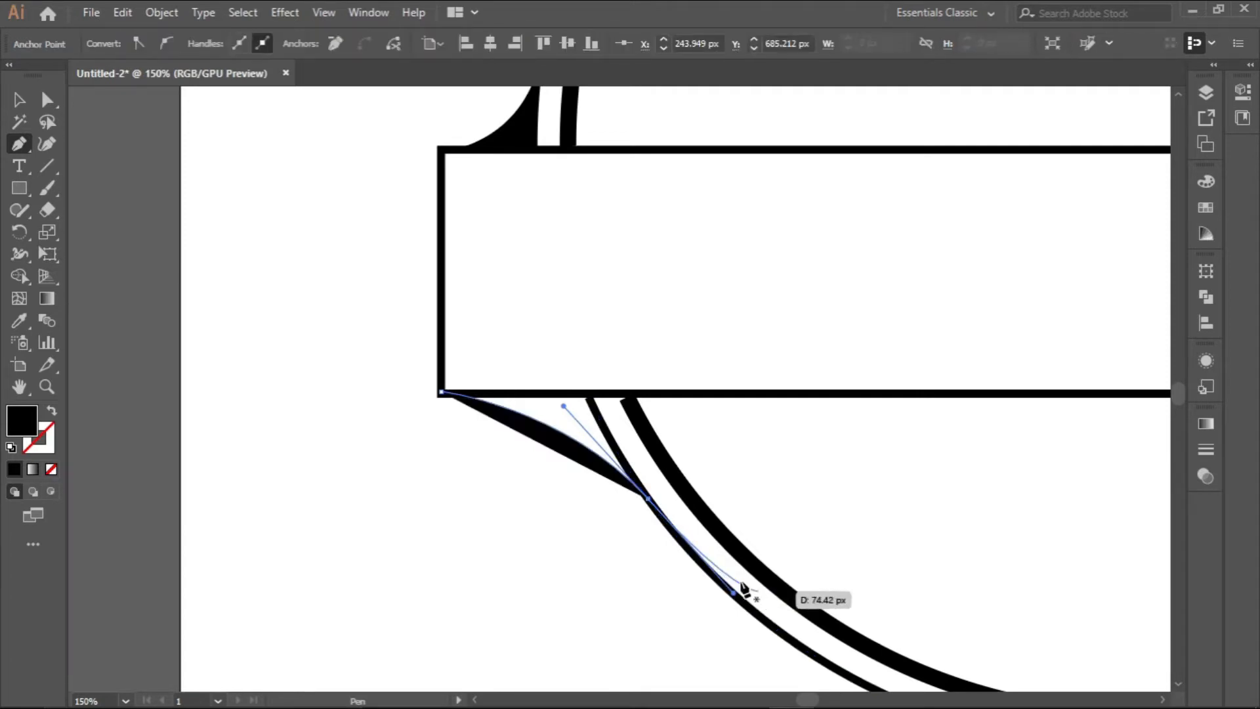
# Close the lower-left Pen shape up along the outer circle to the rectangle's bottom edge at X 213, Y 629 px and back to the corner.
pyautogui.click(648, 499)
pyautogui.scroll(2, 589, 398)
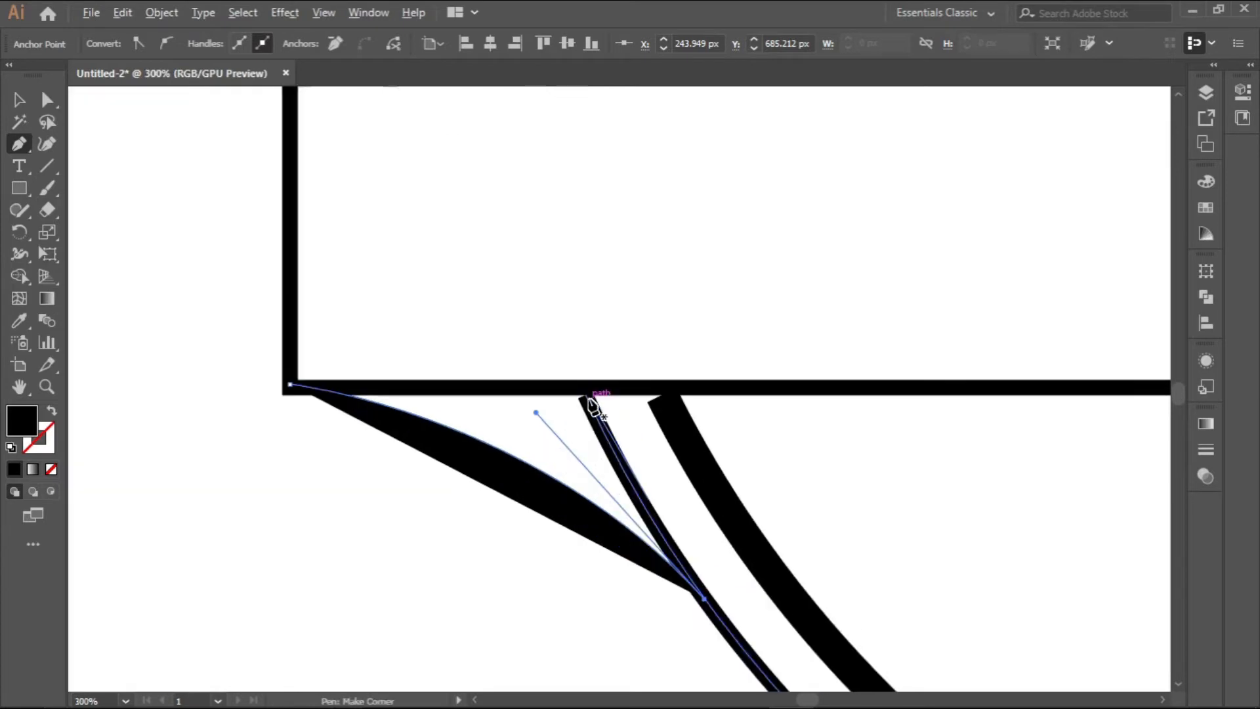
pyautogui.moveTo(585, 386); pyautogui.dragTo(590, 354)
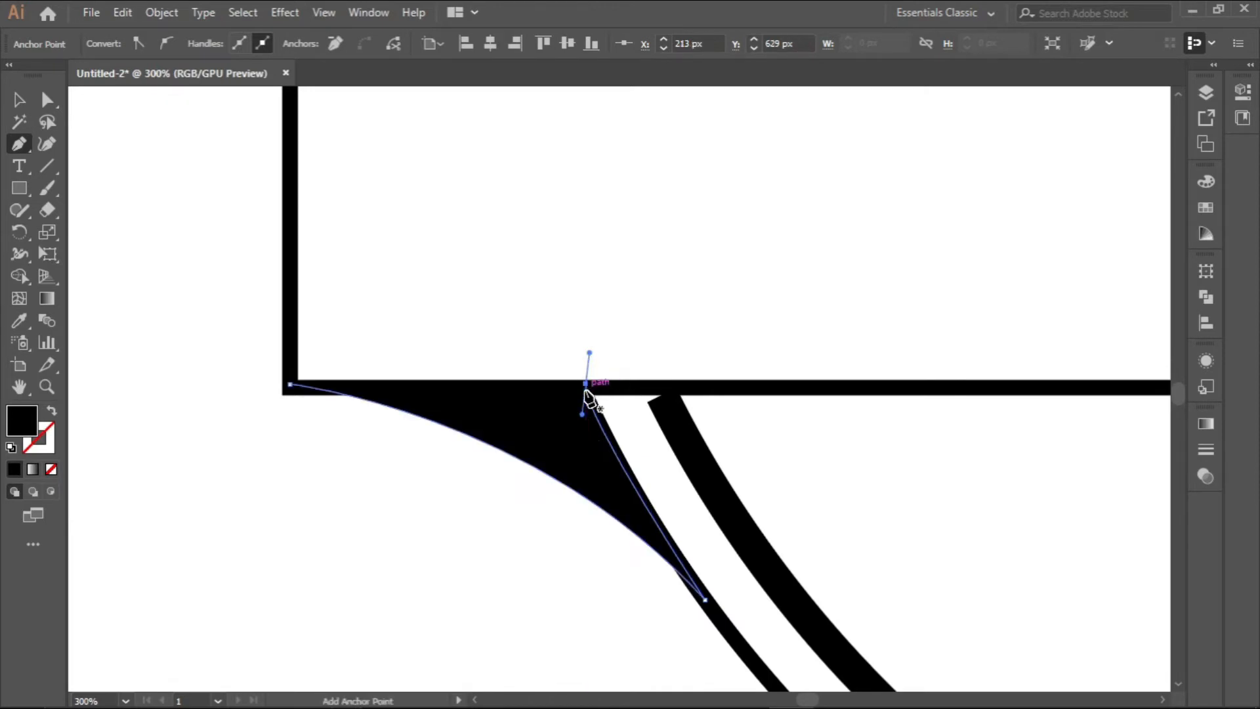
pyautogui.click(586, 384)
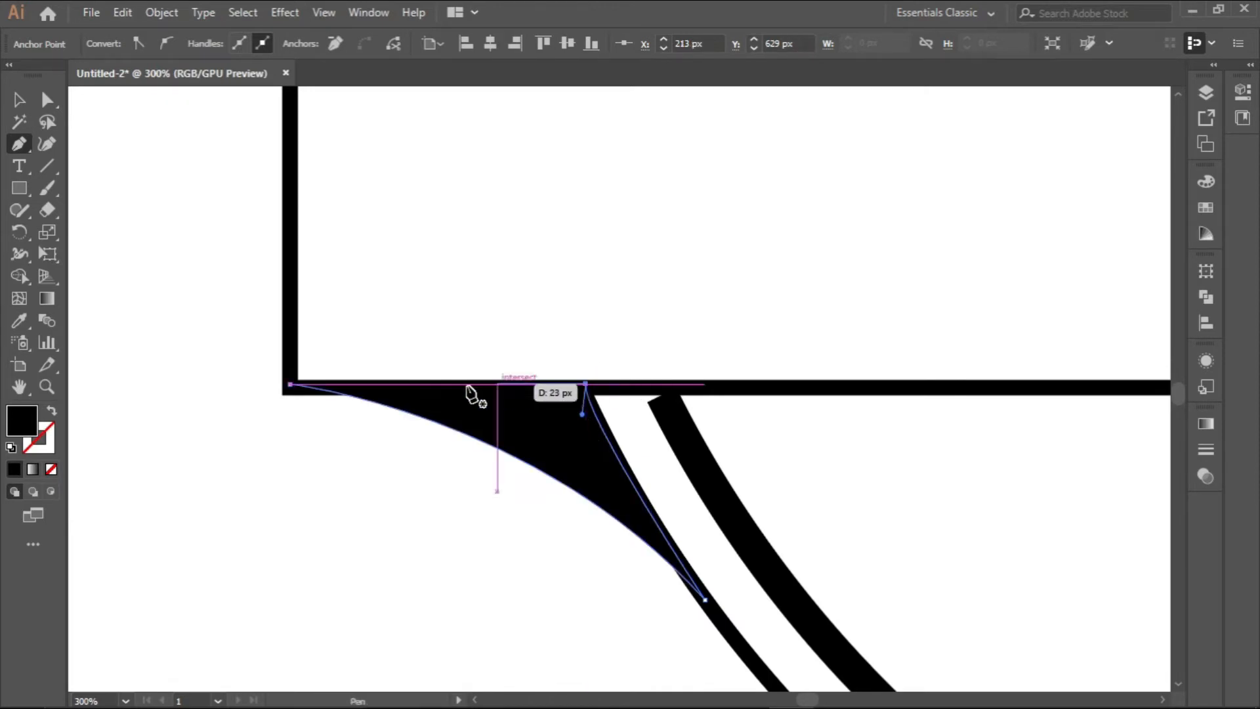
pyautogui.click(290, 384)
pyautogui.scroll(-2, 525, 406)
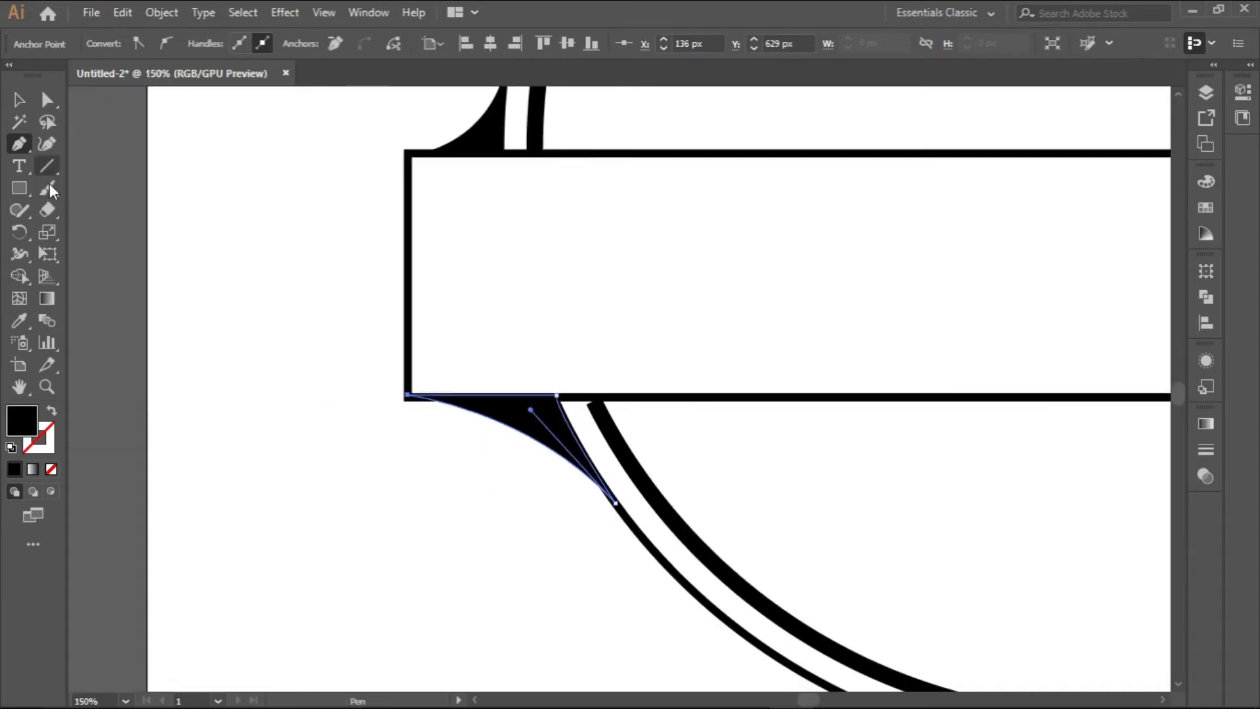
# Deselect the finished lower-left corner shape and place a duplicate of it level at the rectangle's lower-right corner.
pyautogui.click(18, 99)
pyautogui.click(214, 208)
pyautogui.scroll(-3, 501, 399)
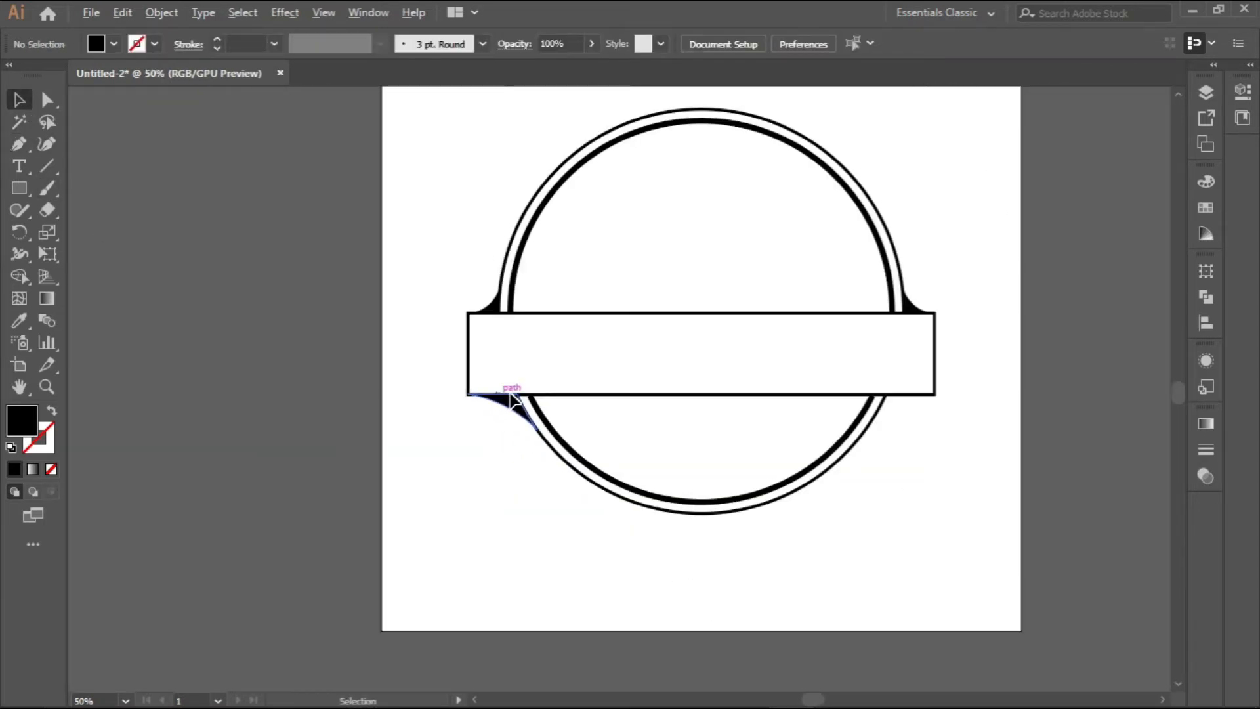
pyautogui.scroll(1, 588, 416)
pyautogui.scroll(-1, 588, 416)
pyautogui.moveTo(672, 419); pyautogui.dragTo(558, 420)
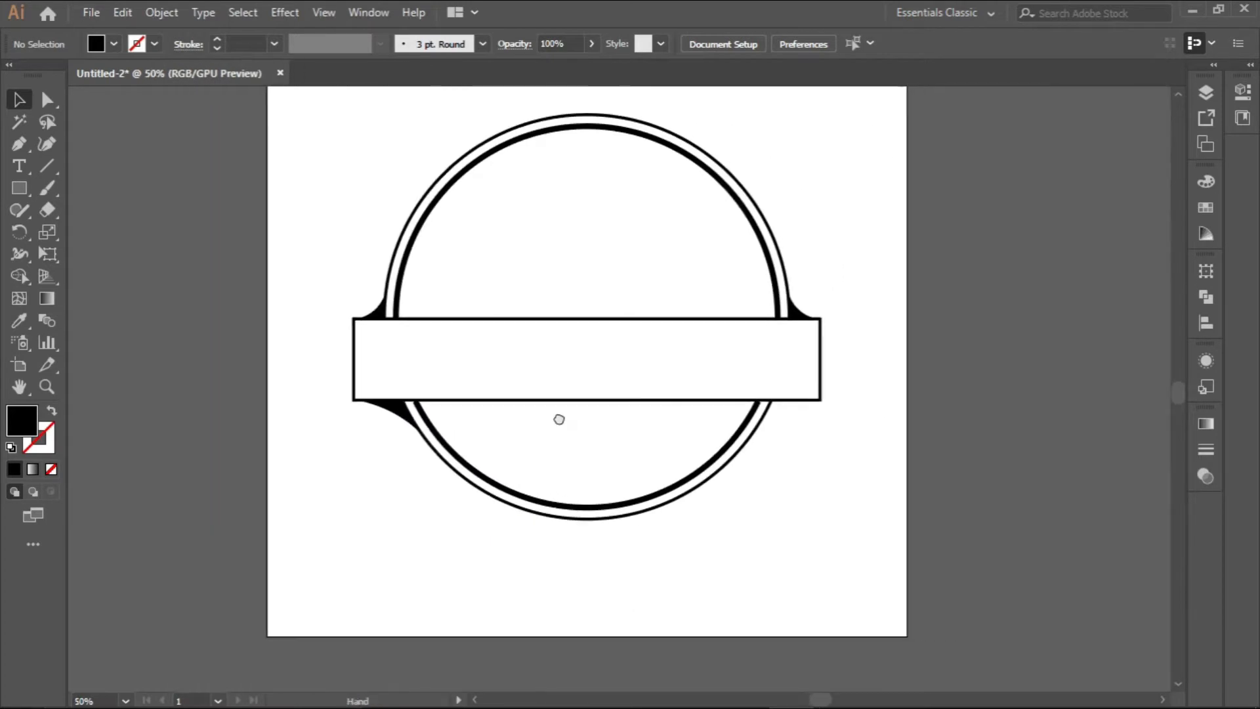
pyautogui.scroll(1, 403, 419)
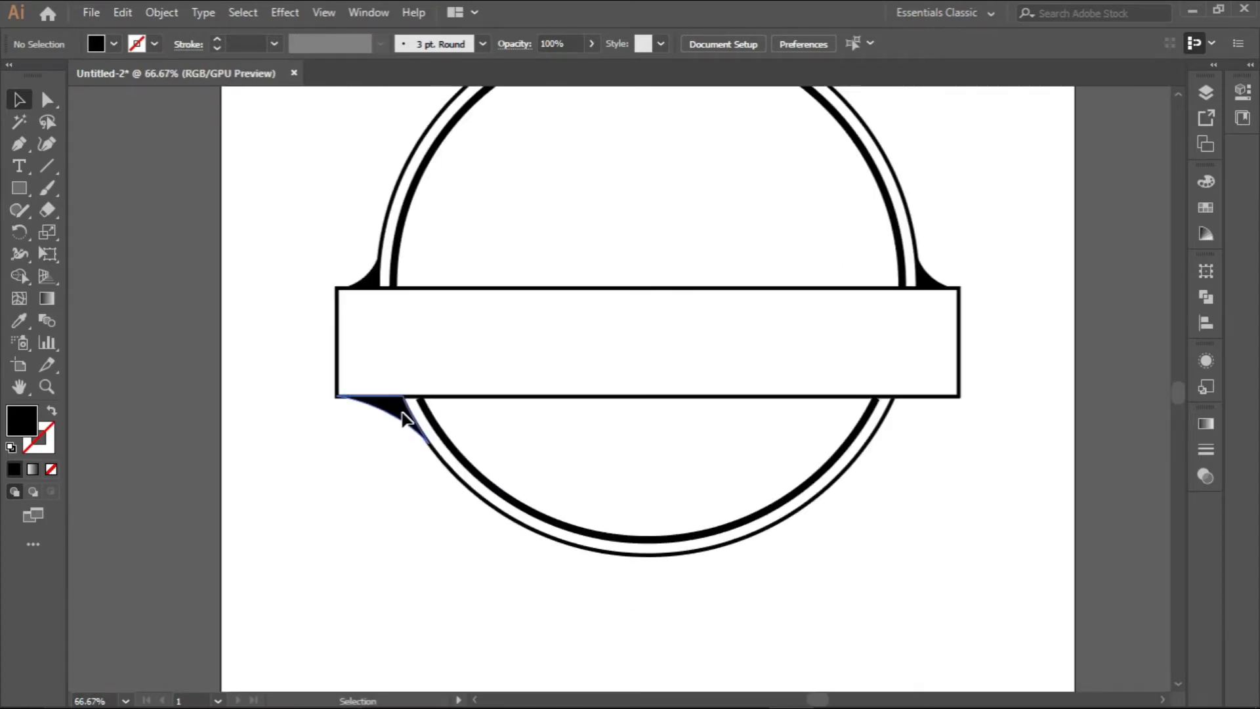
pyautogui.moveTo(397, 415); pyautogui.dragTo(951, 416)
# Reflect the duplicated lower corner shape across the vertical axis, with Preview enabled.
pyautogui.rightClick(952, 416)
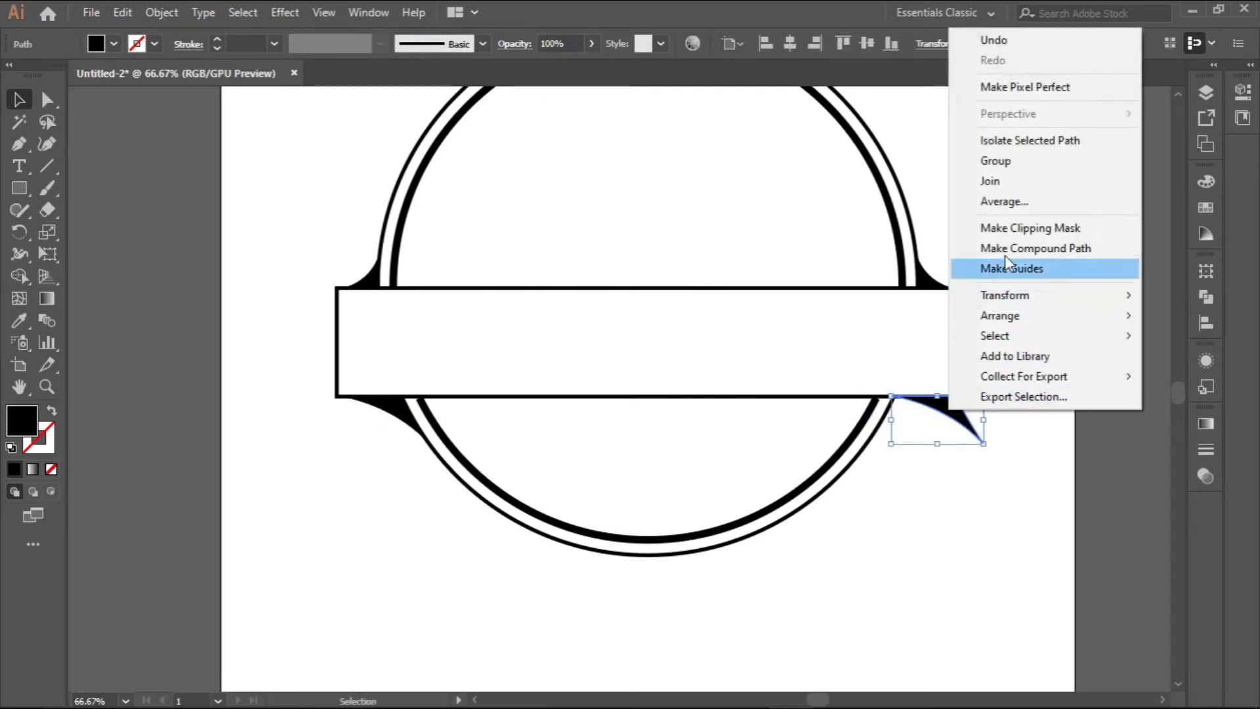
pyautogui.moveTo(1022, 305)
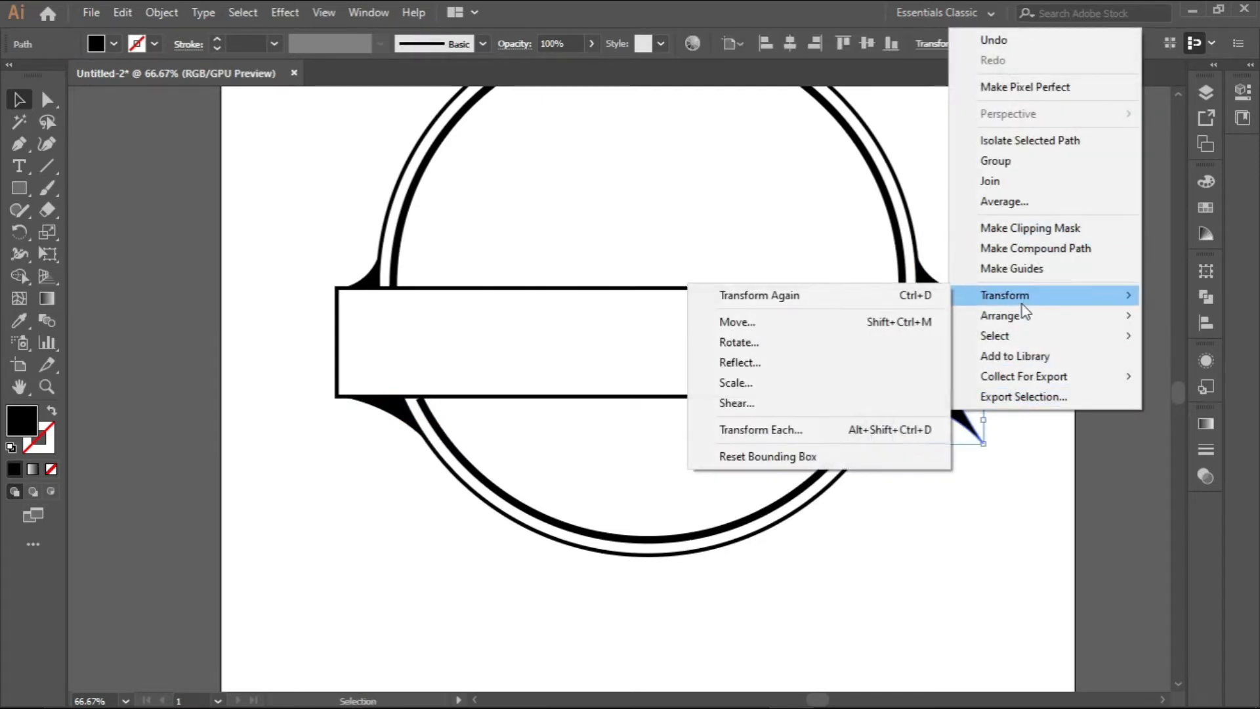
pyautogui.click(790, 364)
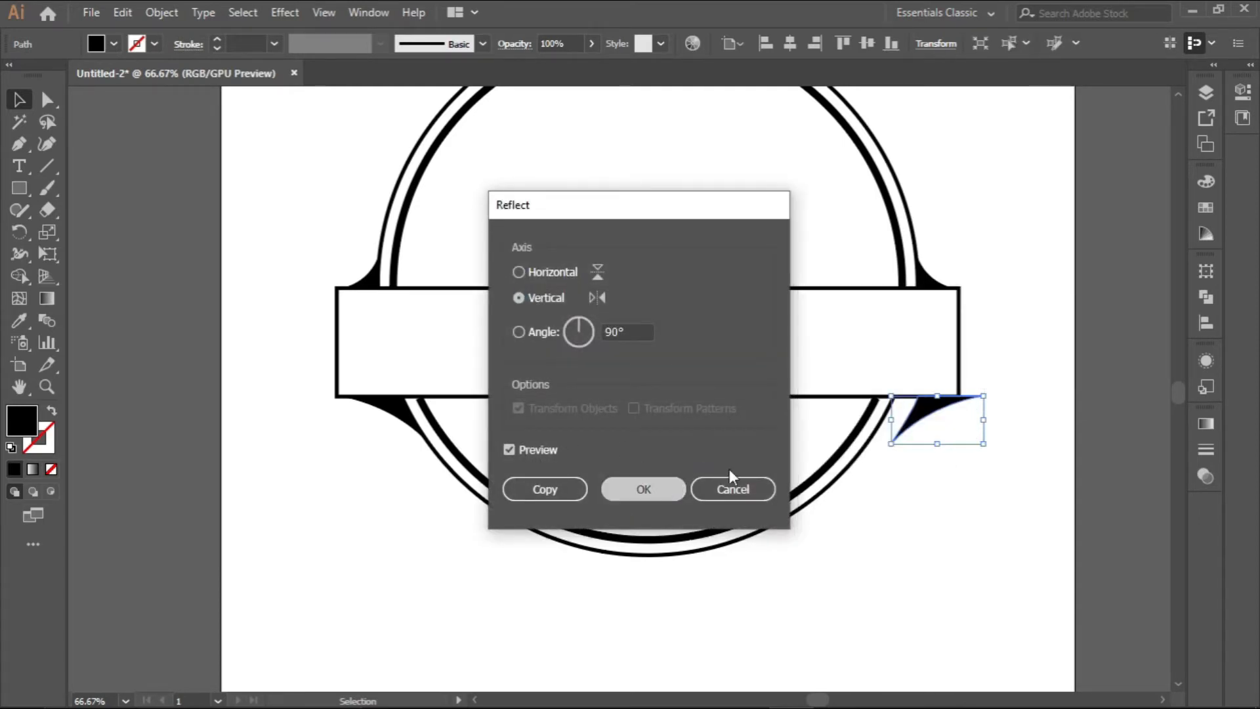
pyautogui.click(629, 499)
# Move the reflected lower shape inward to fit between the outer circle and the rectangle's lower-right corner, and deselect it.
pyautogui.scroll(1, 919, 426)
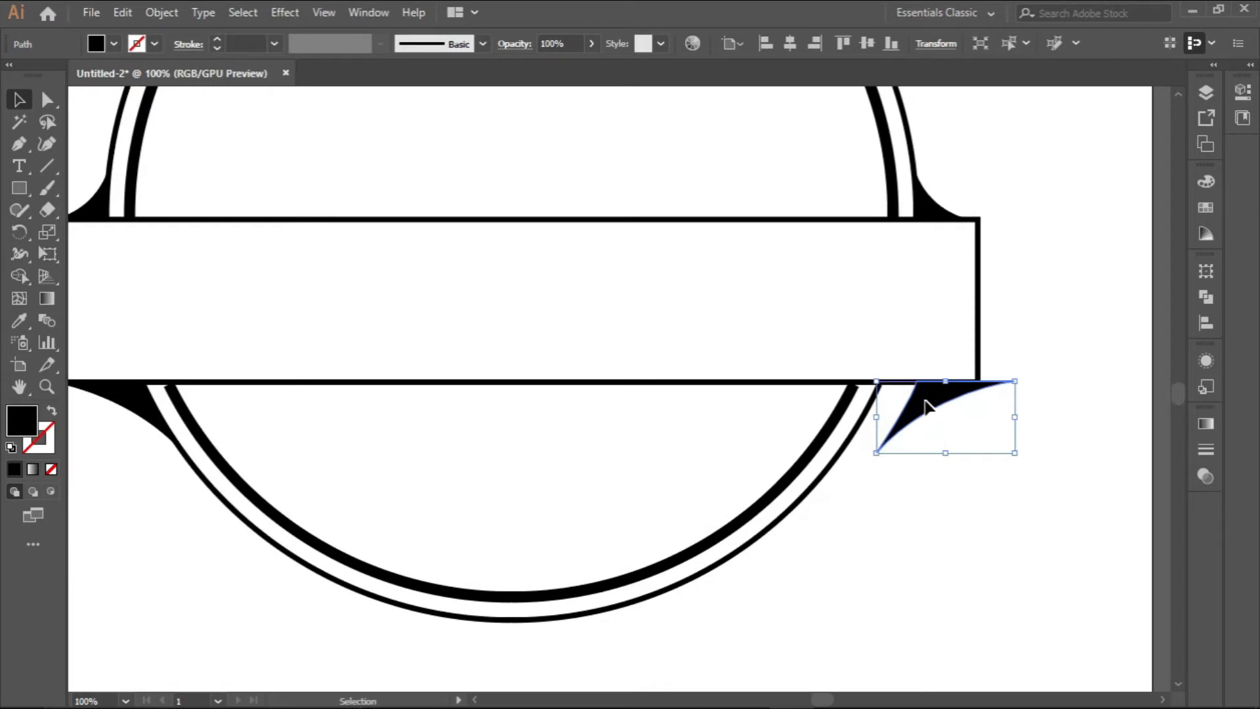
pyautogui.moveTo(925, 407); pyautogui.dragTo(891, 408)
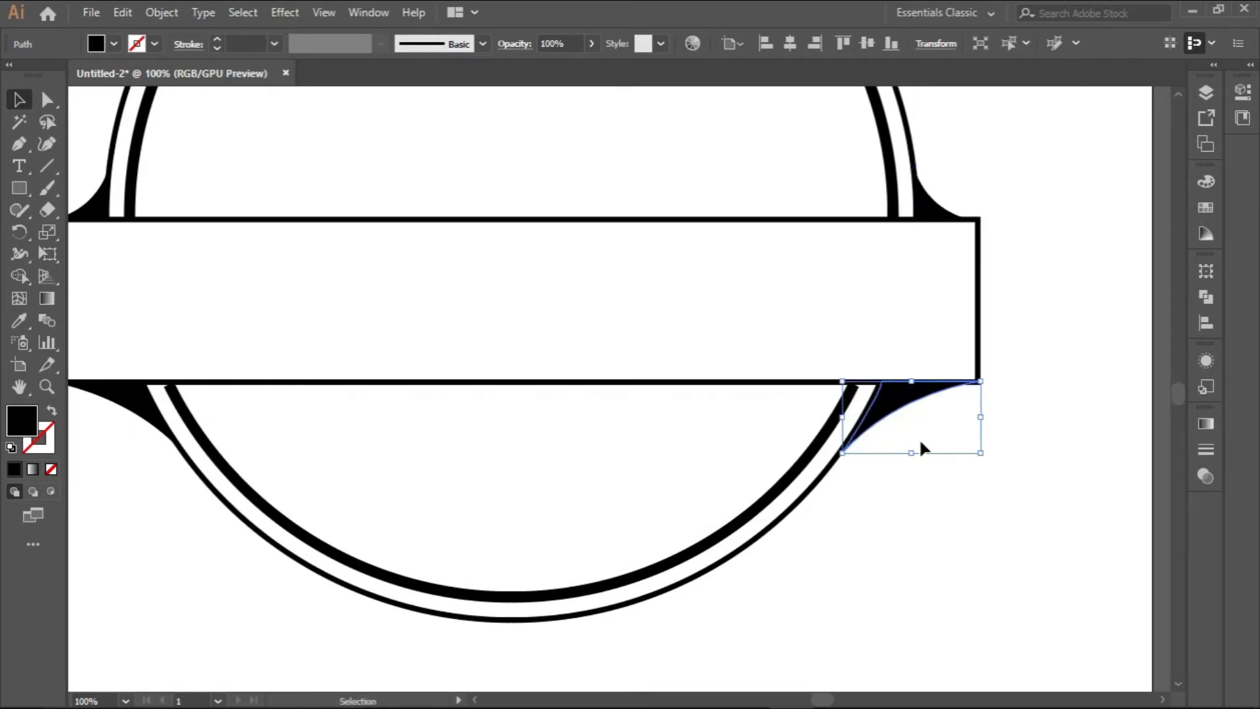
pyautogui.click(836, 508)
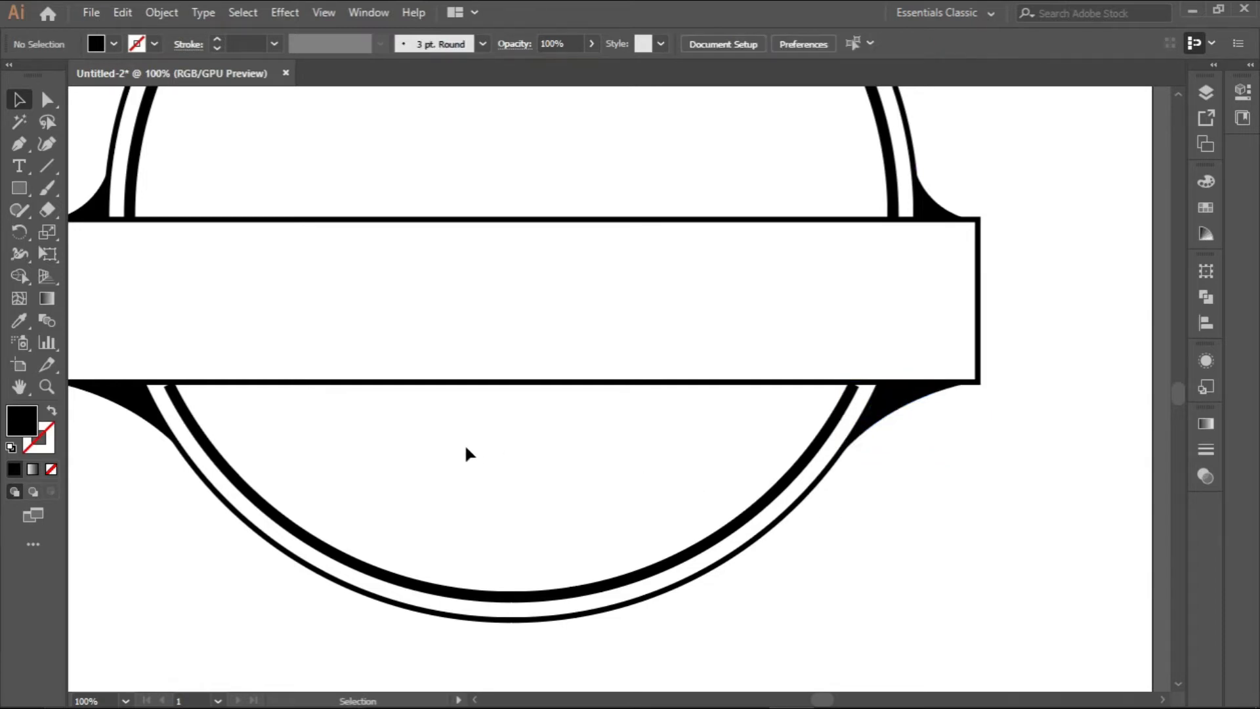
# Examine the whole badge on the artboard, including the four black corner shapes around the banner.
pyautogui.scroll(-1, 466, 448)
pyautogui.moveTo(346, 404); pyautogui.dragTo(541, 430)
pyautogui.scroll(-1, 524, 393)
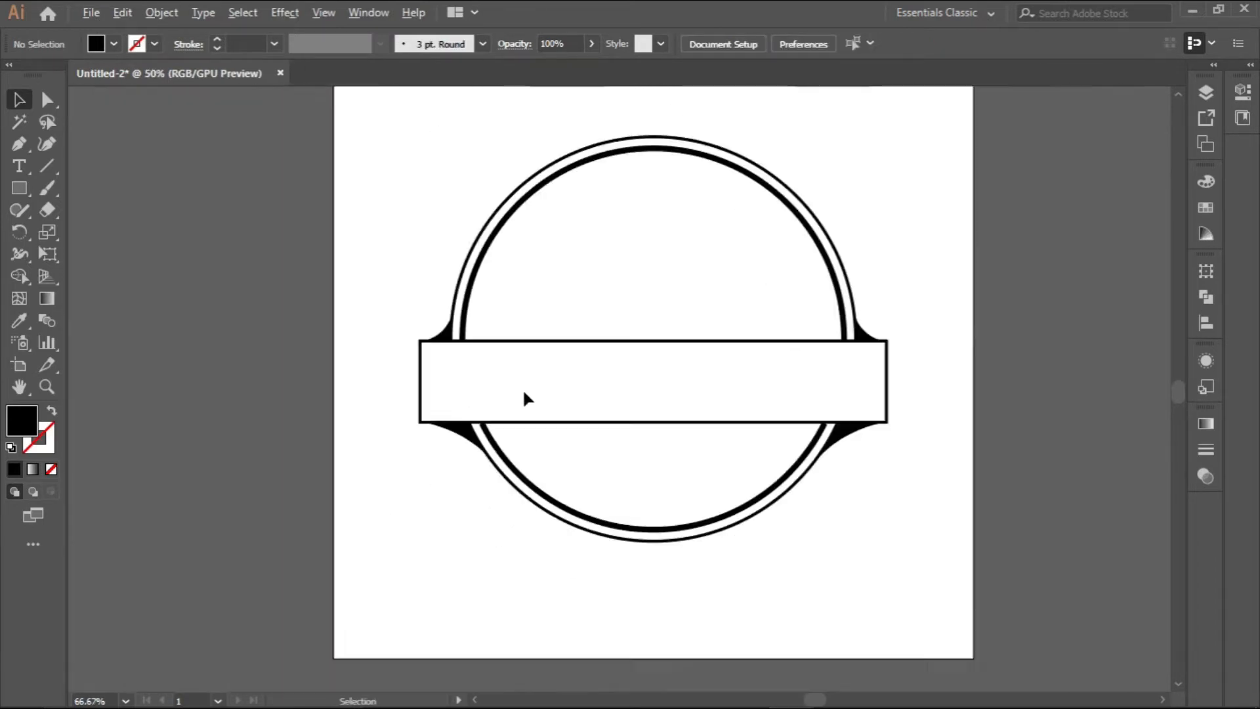
pyautogui.scroll(-1, 545, 387)
pyautogui.scroll(2, 575, 369)
pyautogui.scroll(-2, 577, 370)
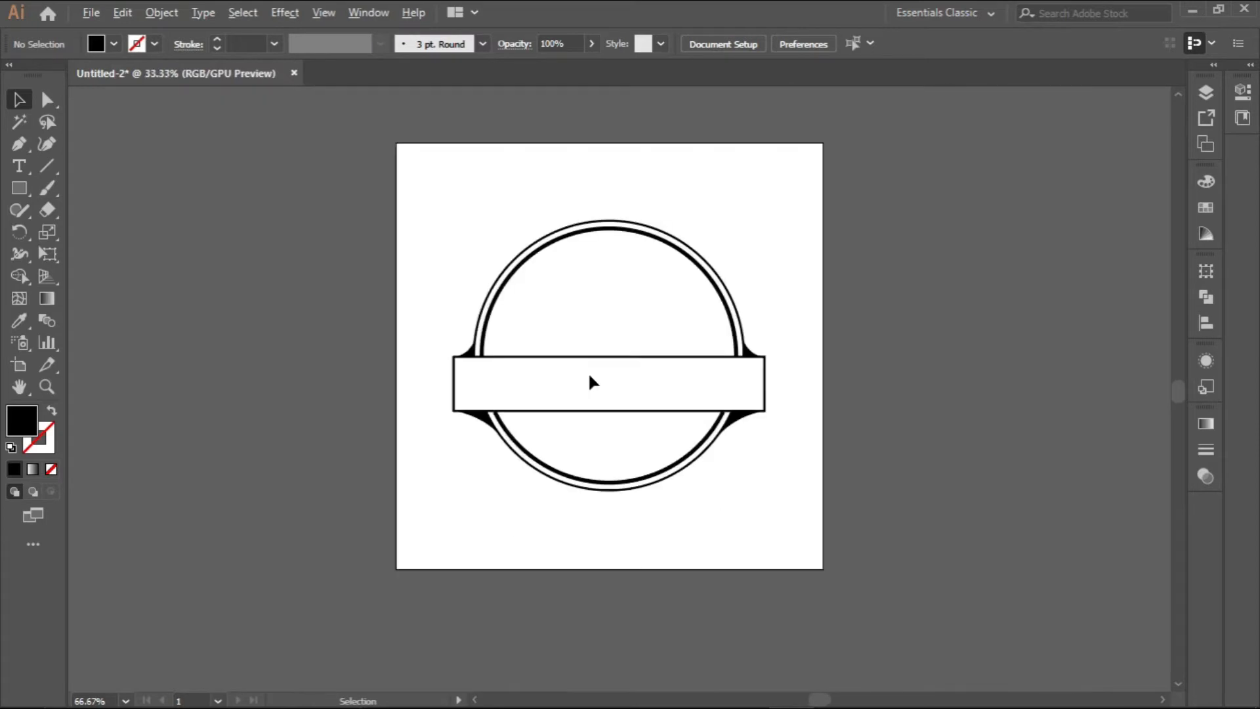
pyautogui.scroll(1, 618, 383)
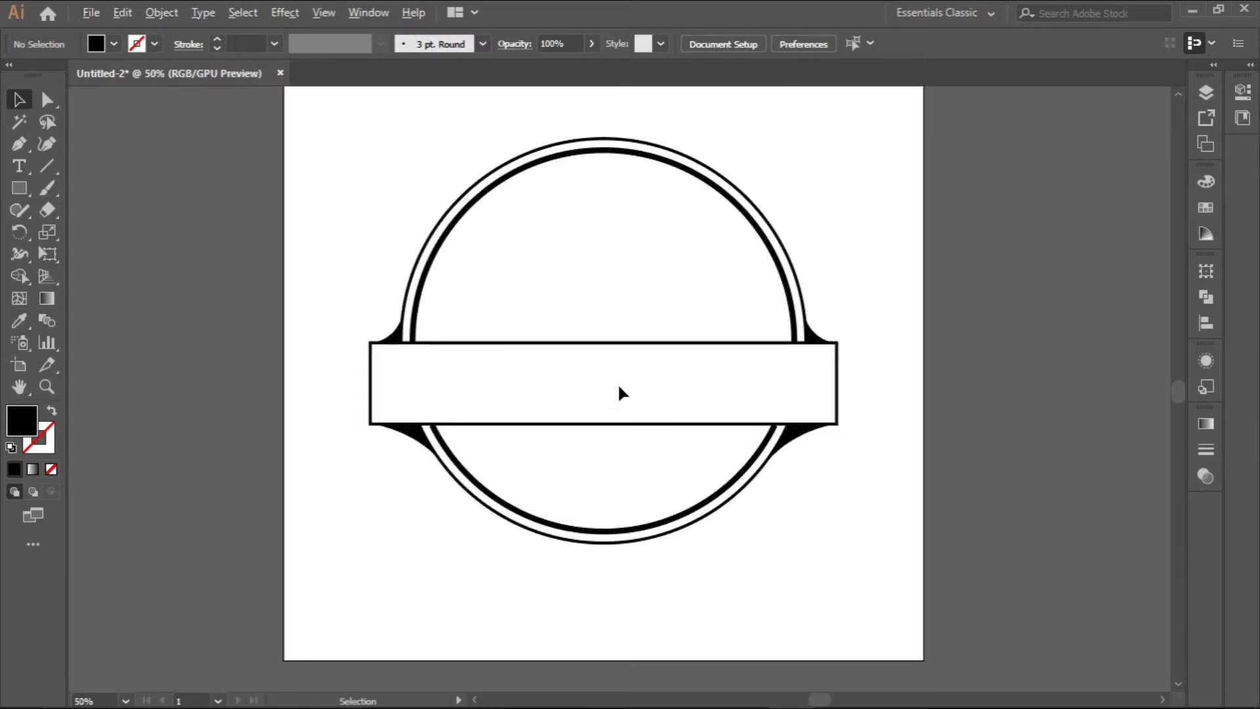
pyautogui.scroll(-1, 577, 385)
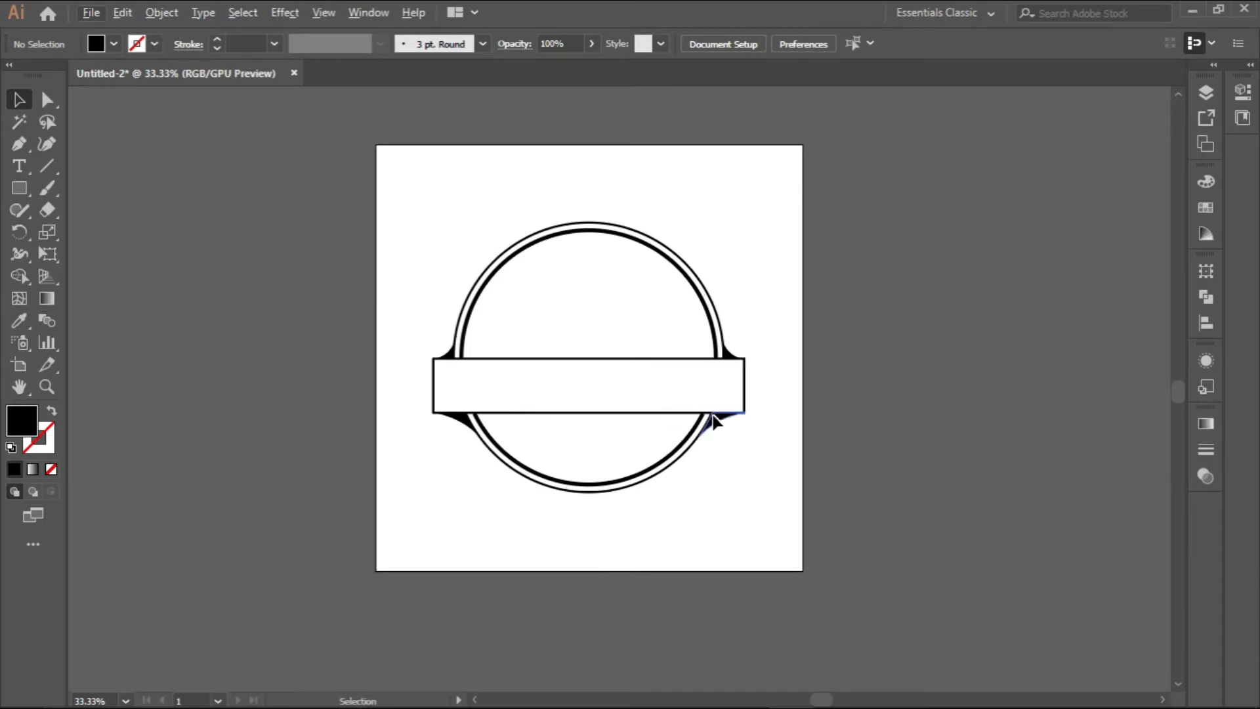
pyautogui.hotkey('ctrl', '+')
pyautogui.hotkey('ctrl', '-')
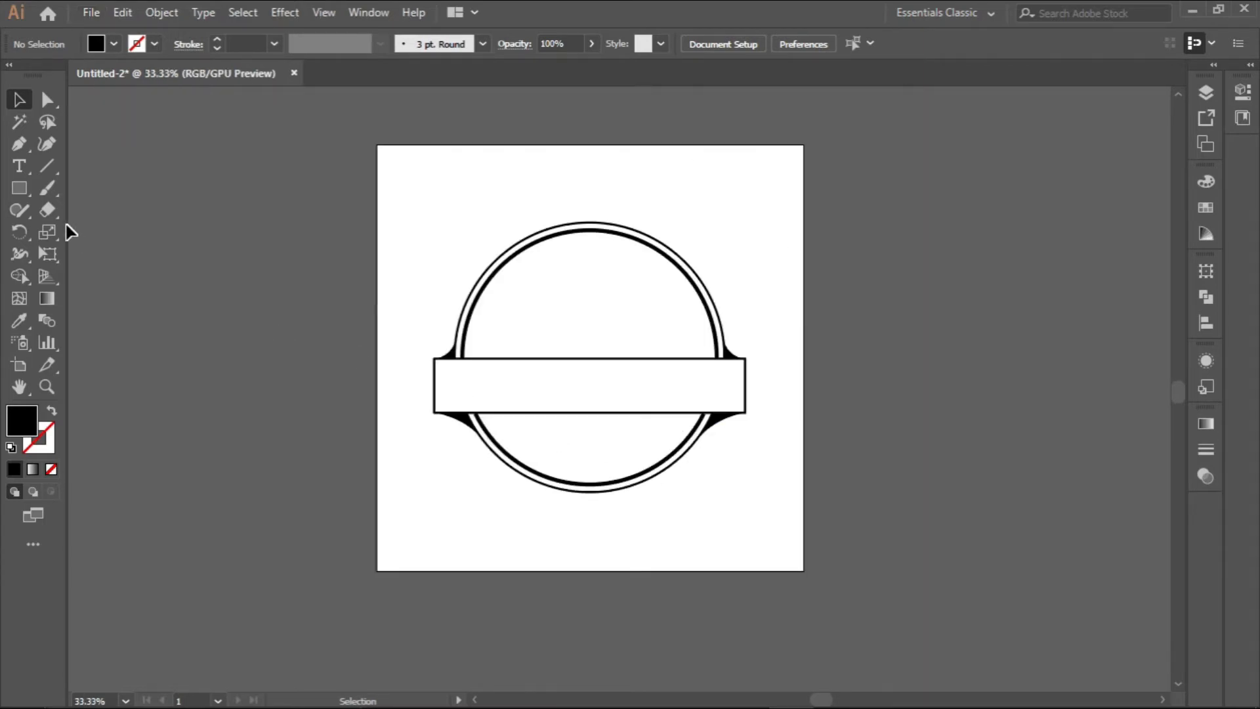
# Draw a large circle over the badge with the Ellipse tool, and swap its colours to no fill with a black stroke.
pyautogui.moveTo(13, 191); pyautogui.dragTo(92, 233)
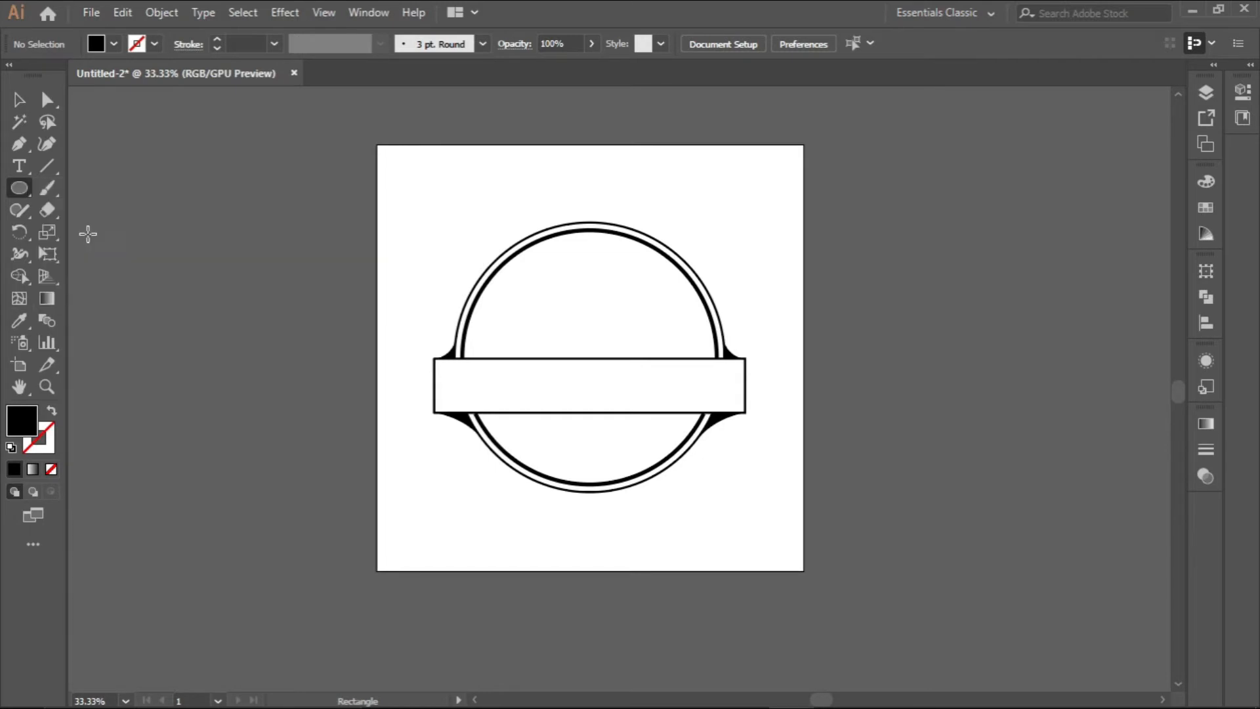
pyautogui.moveTo(407, 264); pyautogui.dragTo(640, 525)
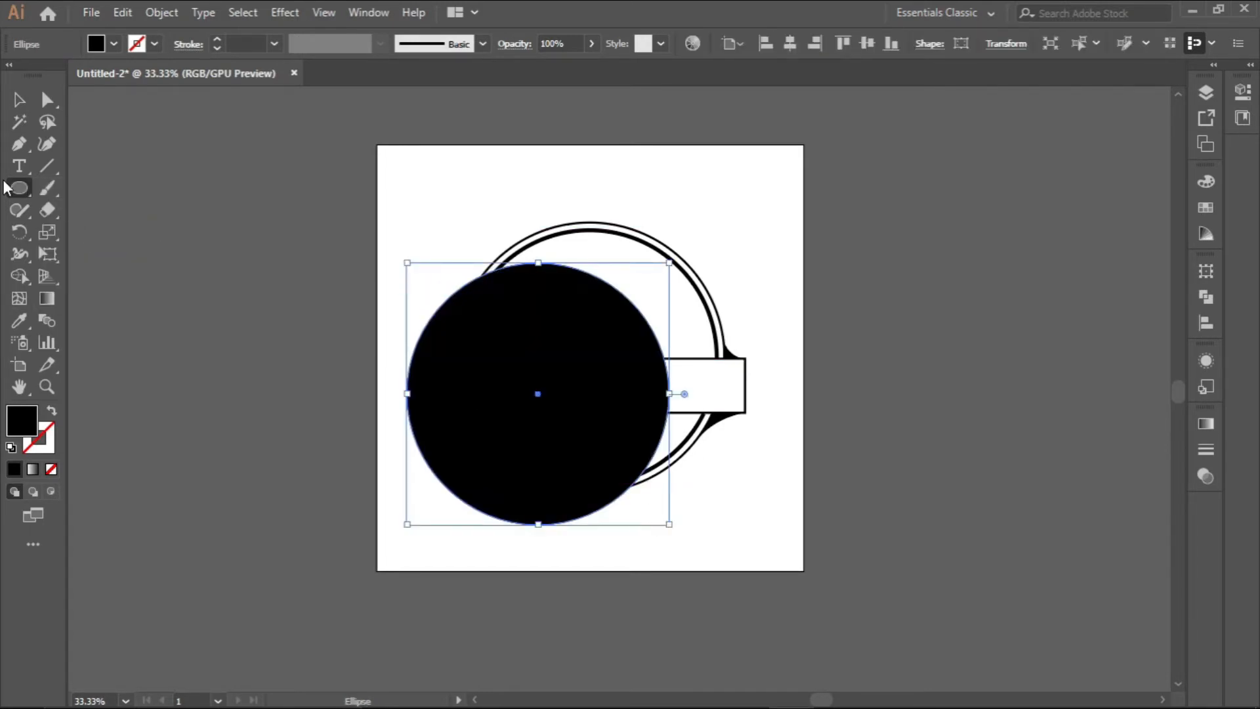
pyautogui.click(18, 99)
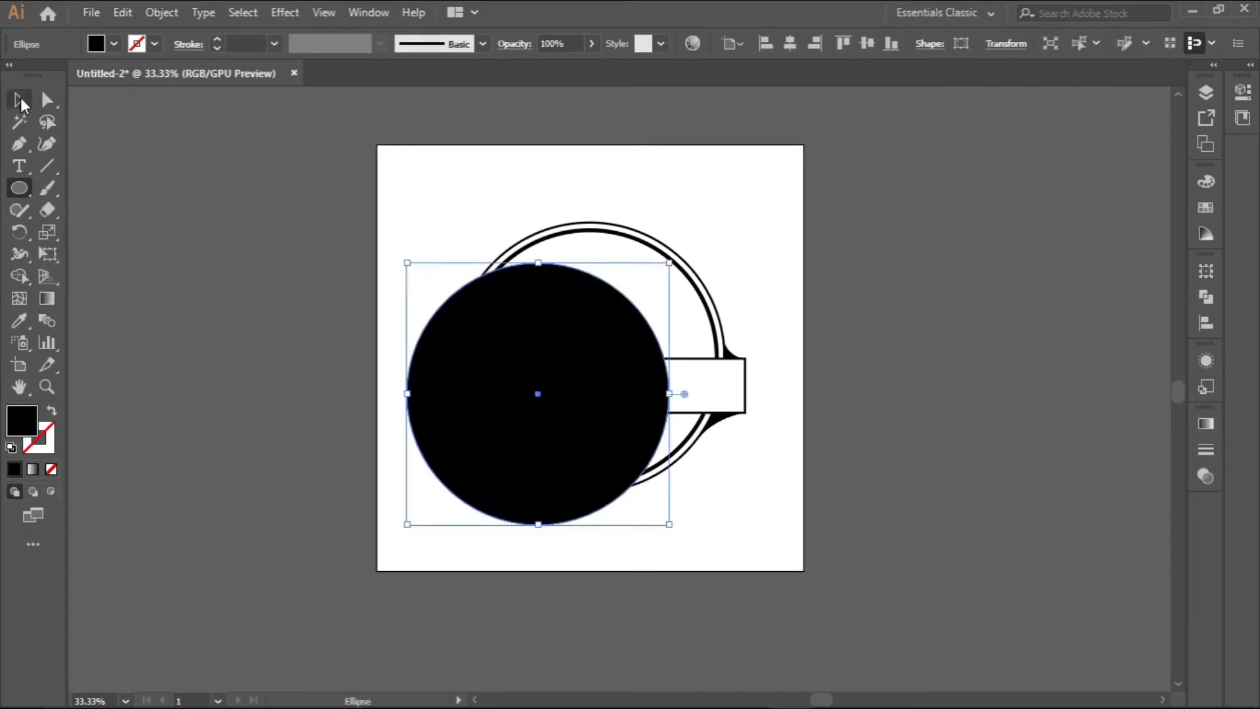
pyautogui.click(52, 411)
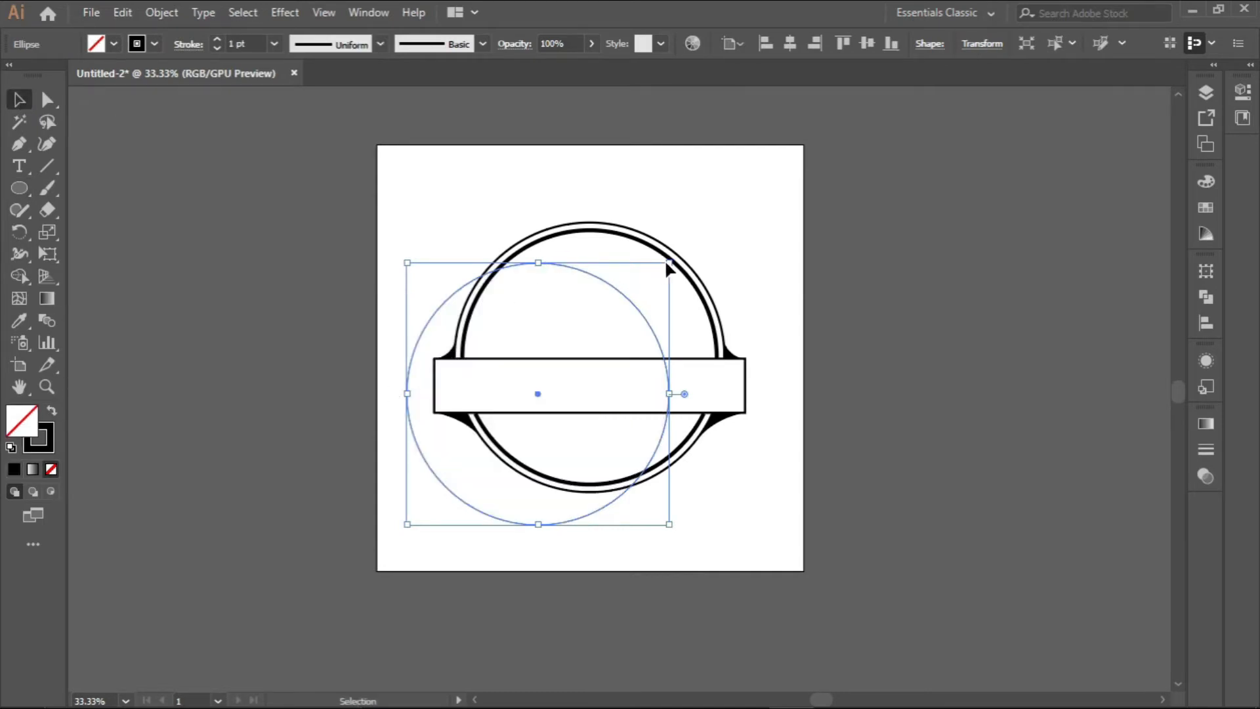
# Centre the new circle horizontally and vertically on the artboard, and scale it down proportionally from its centre to sit well inside the inner ring.
pyautogui.click(790, 43)
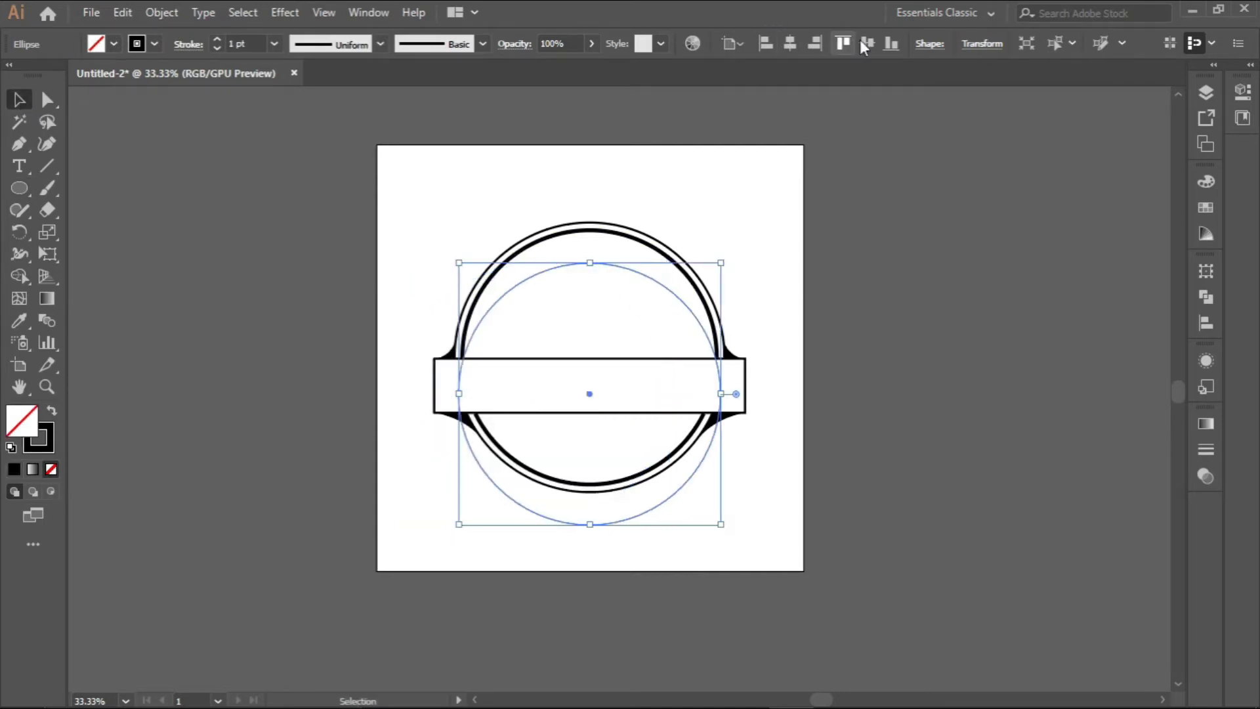
pyautogui.click(866, 44)
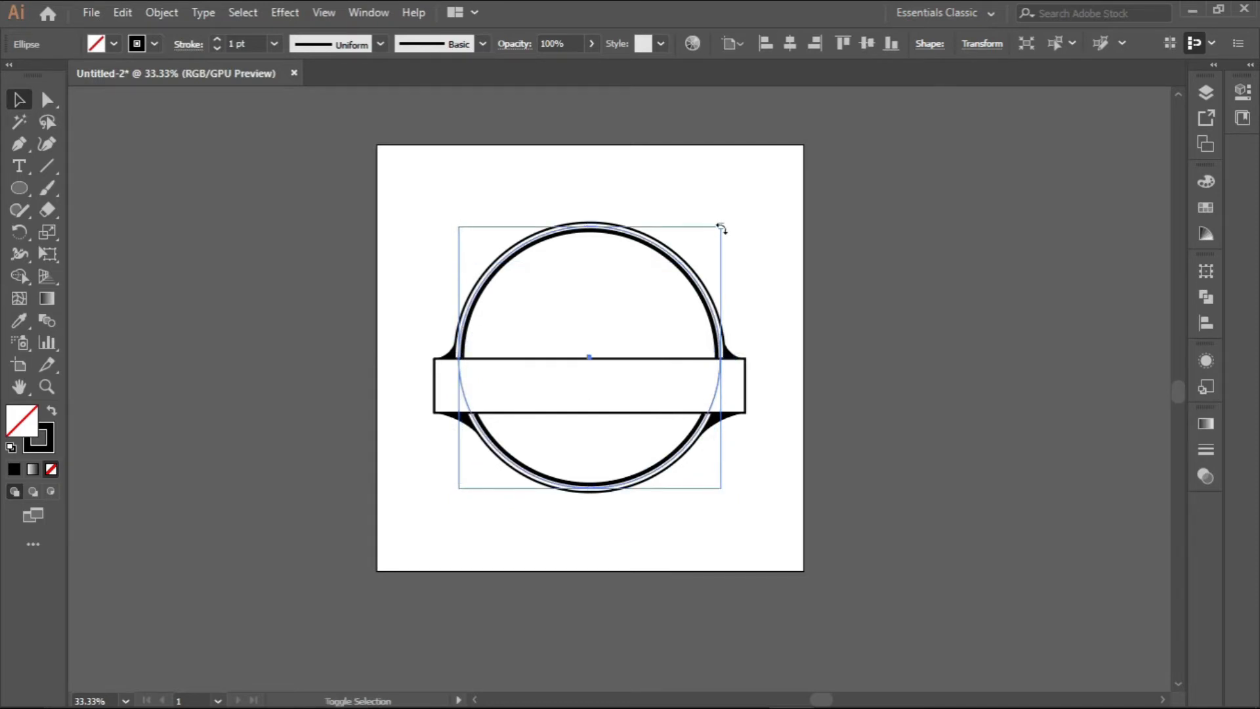
pyautogui.moveTo(721, 227); pyautogui.dragTo(687, 236)
pyautogui.scroll(1, 628, 294)
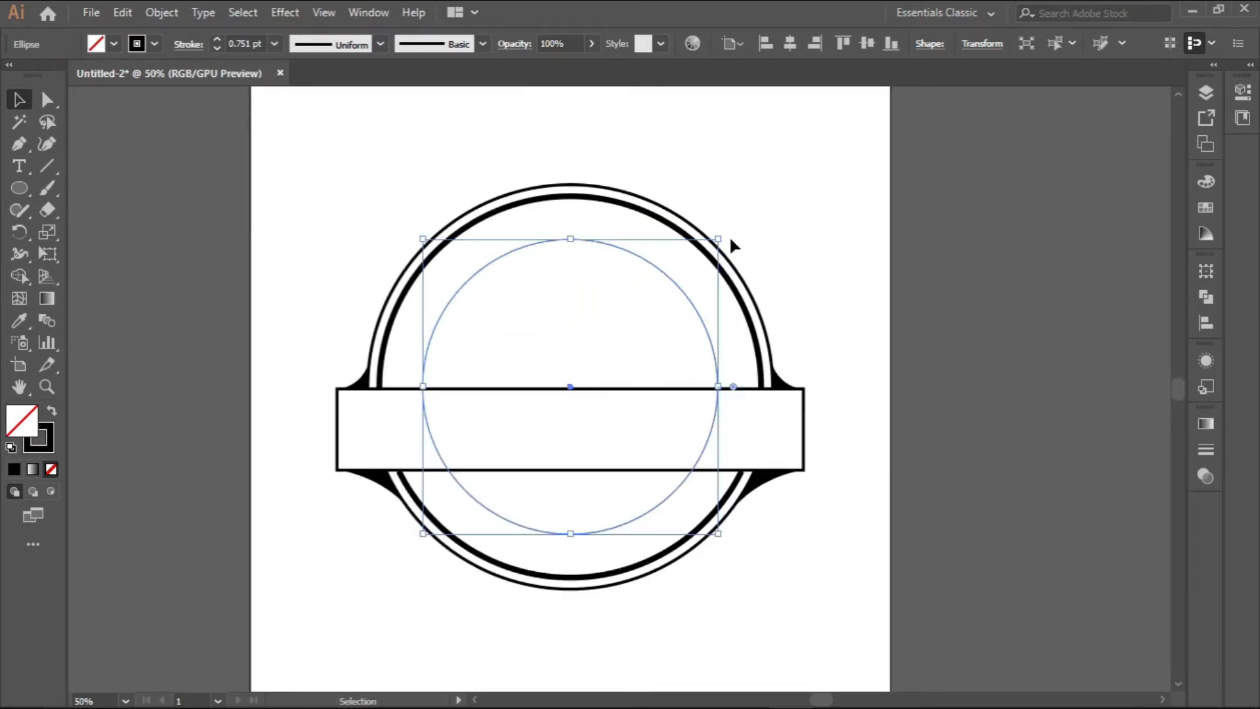
pyautogui.moveTo(718, 239); pyautogui.dragTo(713, 239)
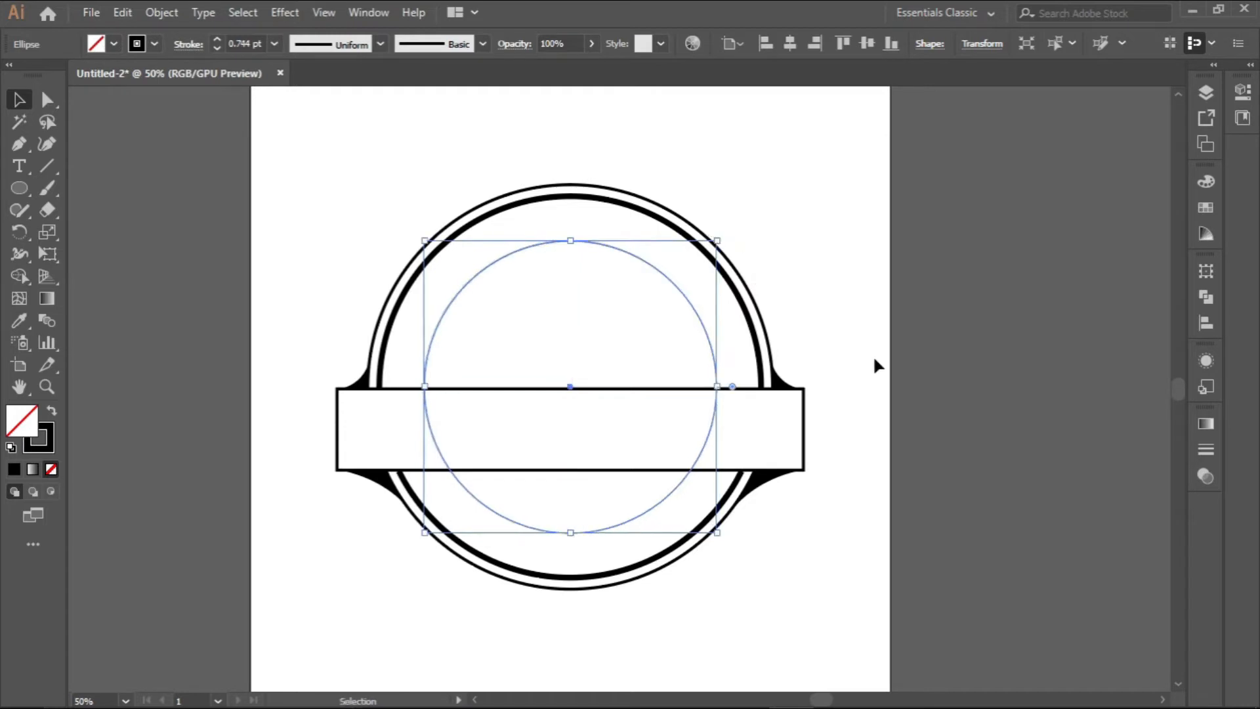
pyautogui.click(919, 395)
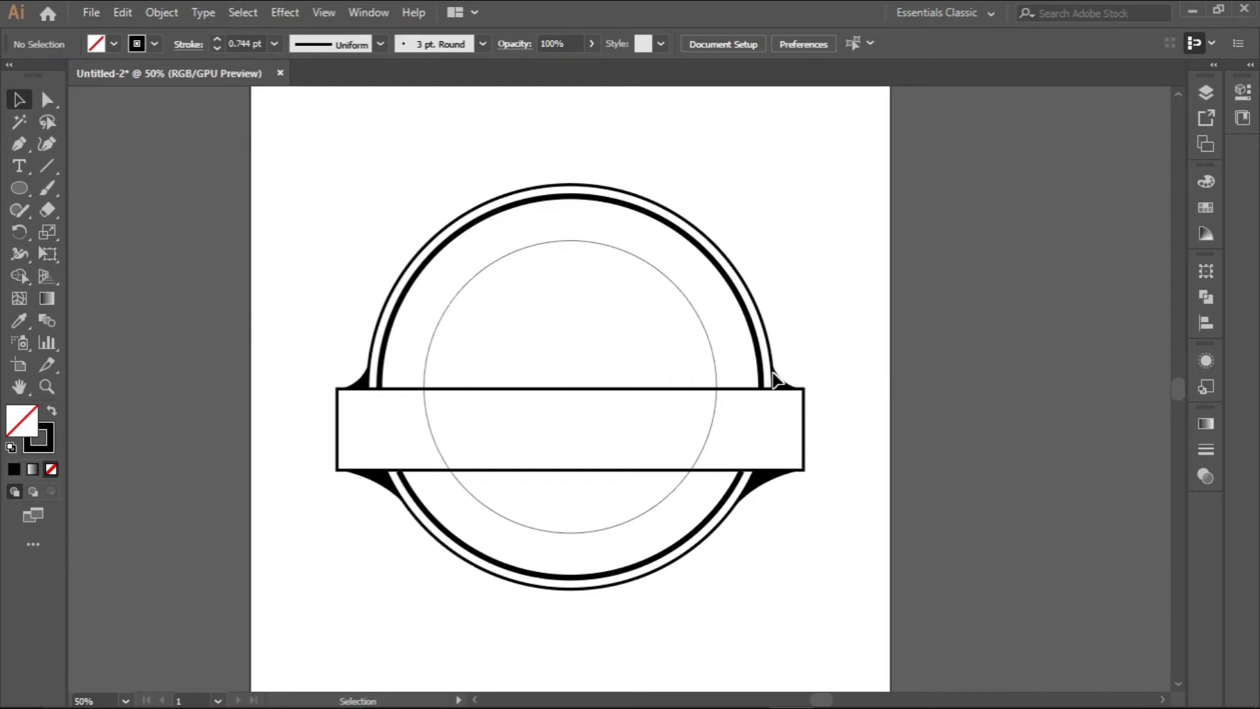
# Unlock all locked objects in the document and leave nothing selected.
pyautogui.click(714, 363)
pyautogui.scroll(-1, 570, 430)
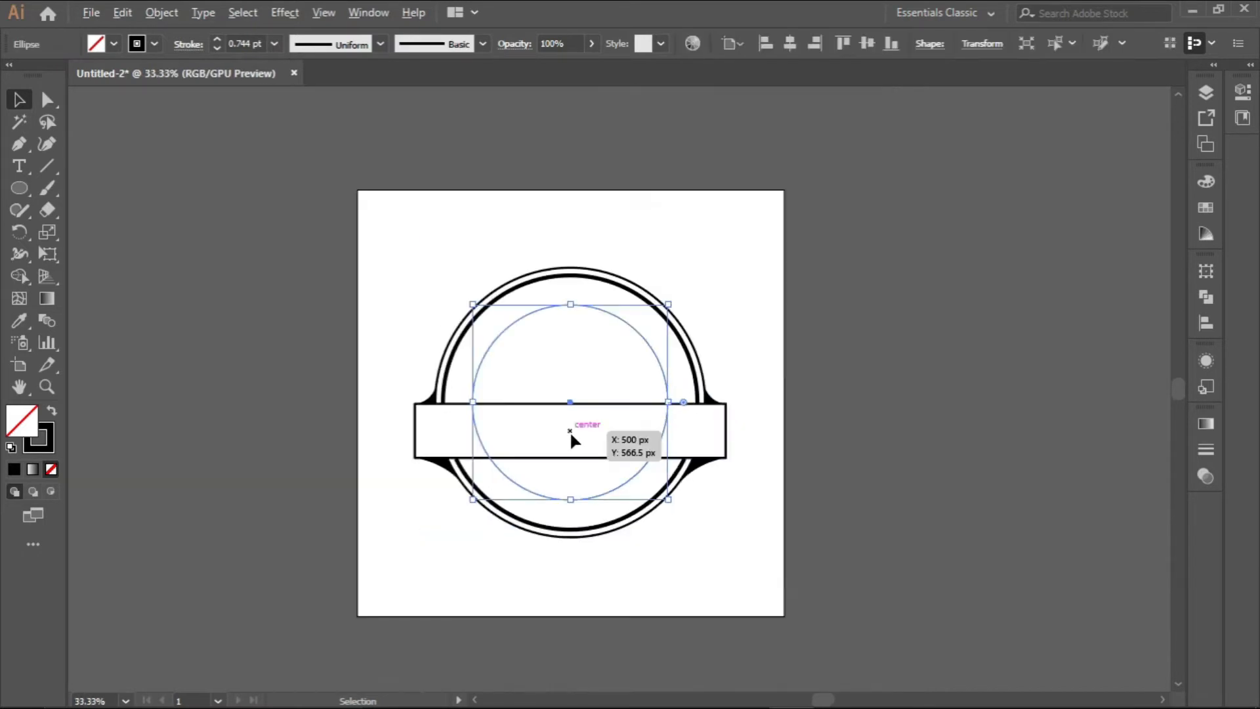
pyautogui.scroll(1, 570, 431)
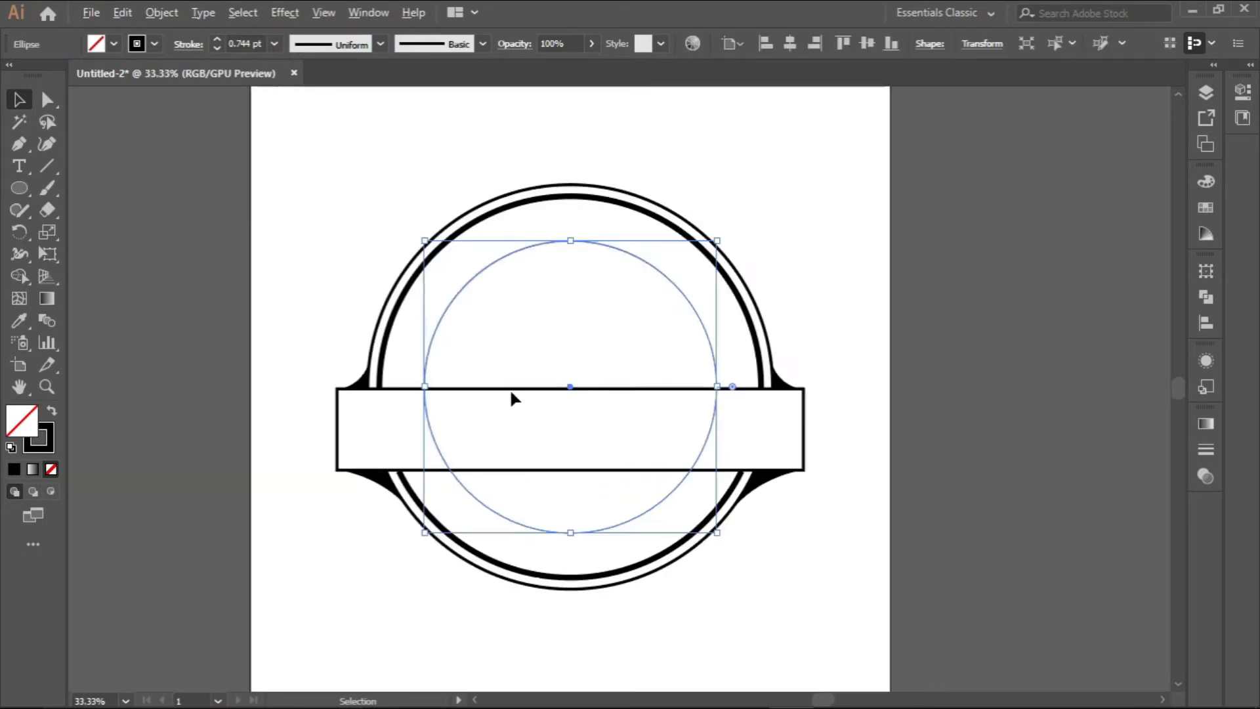
pyautogui.click(392, 390)
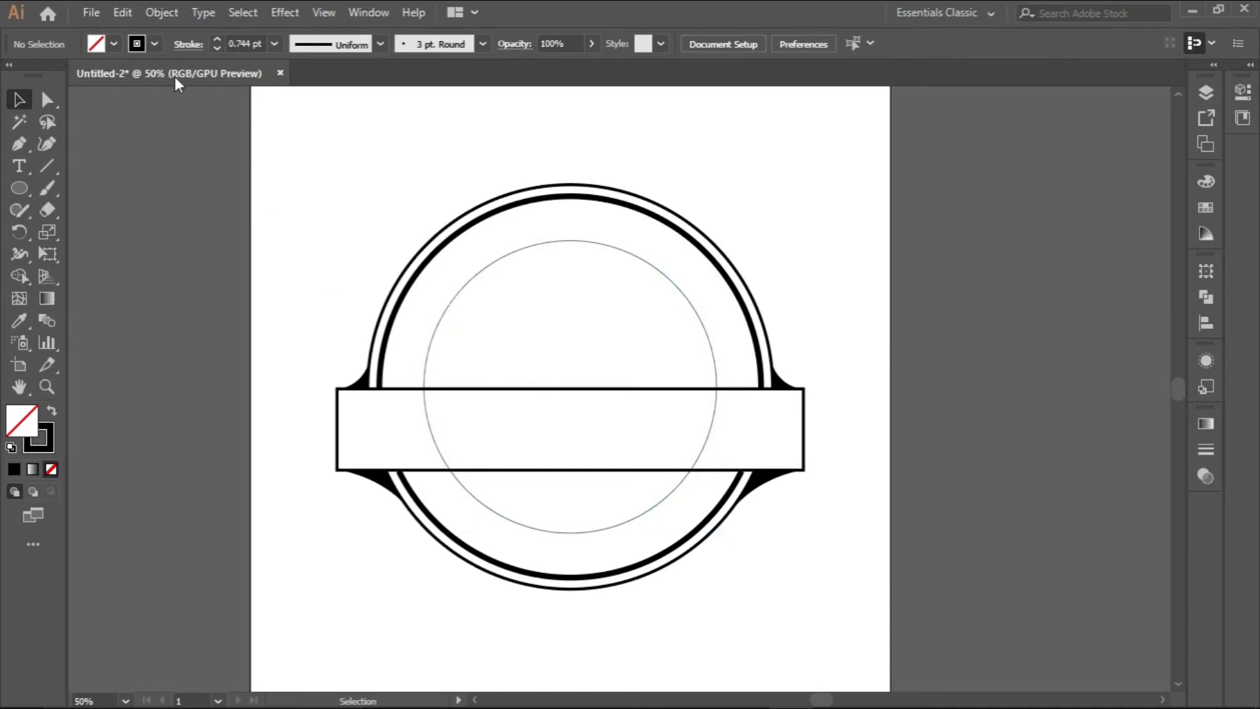
pyautogui.click(164, 18)
pyautogui.click(263, 132)
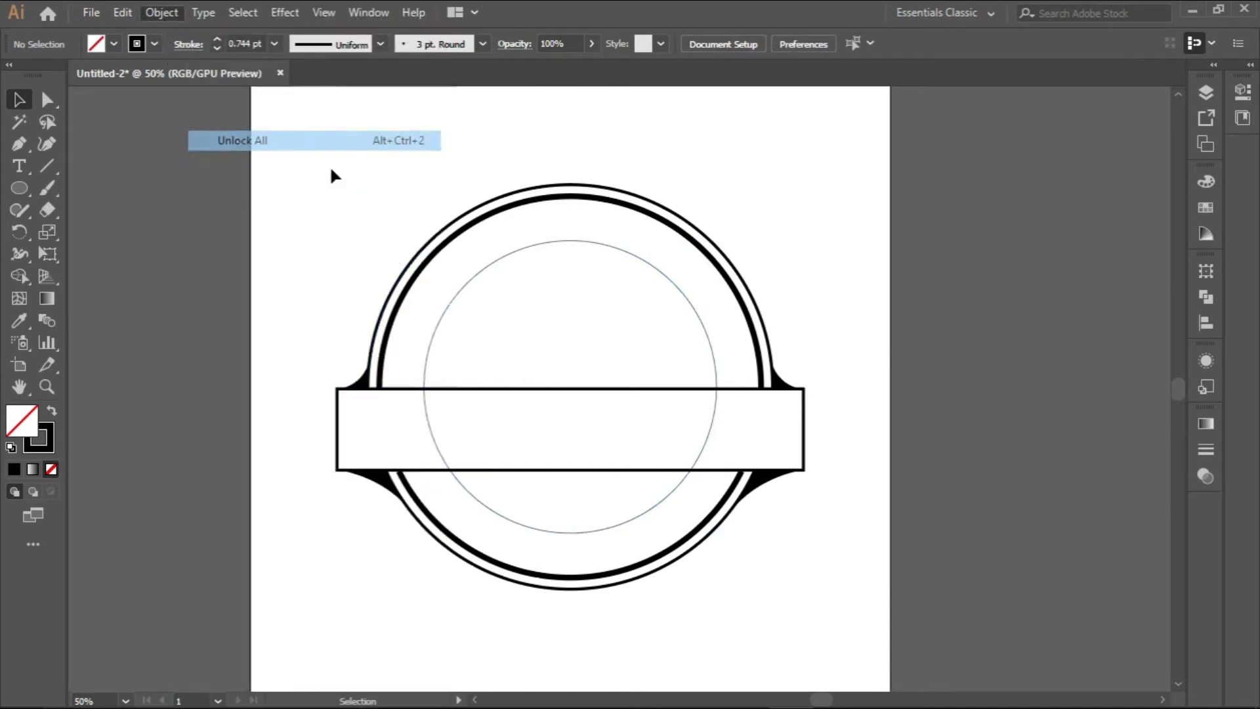
pyautogui.click(304, 211)
# Select the whole badge and remove the new inner circle's arc above the banner with the Shape Builder tool.
pyautogui.moveTo(266, 135); pyautogui.dragTo(852, 632)
pyautogui.scroll(-1, 587, 535)
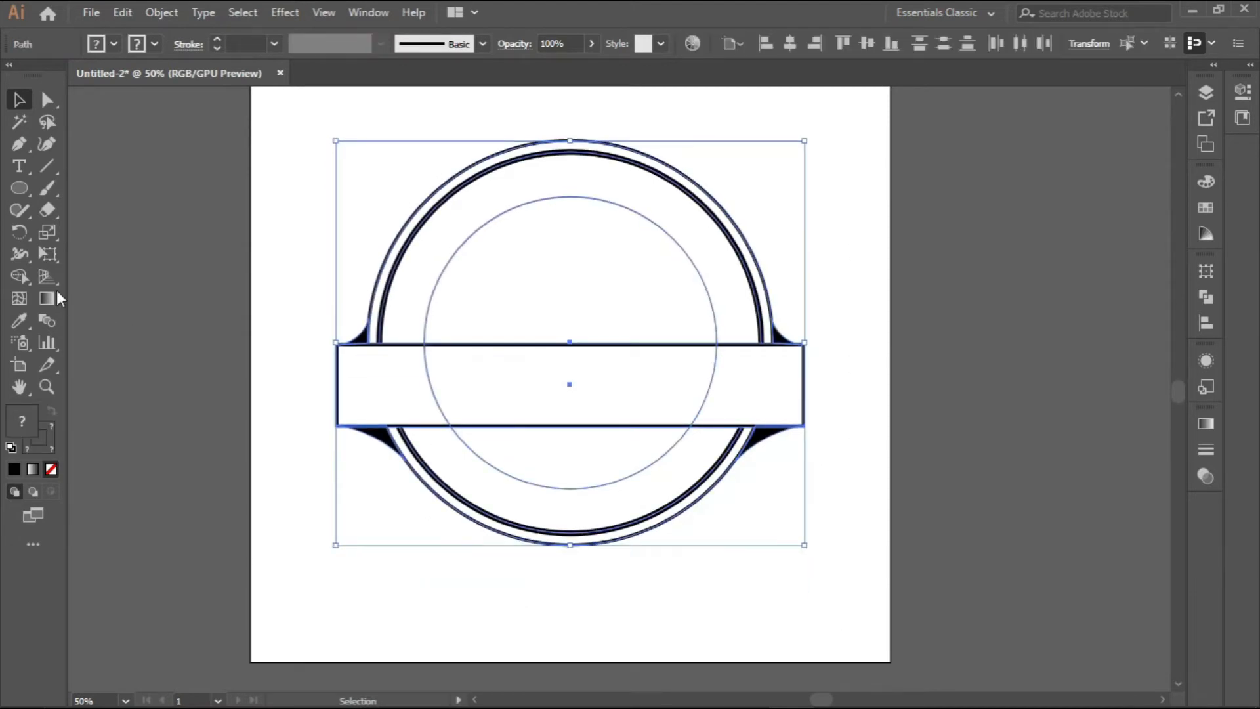
pyautogui.click(23, 277)
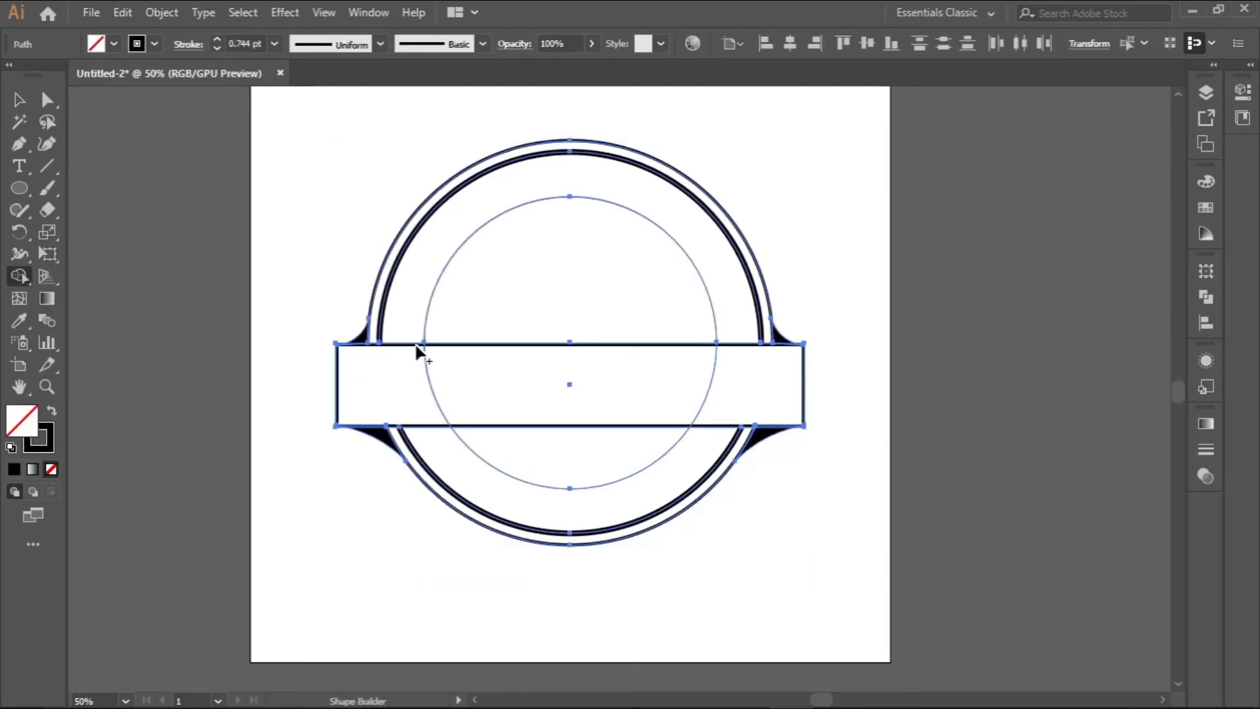
pyautogui.scroll(2, 430, 284)
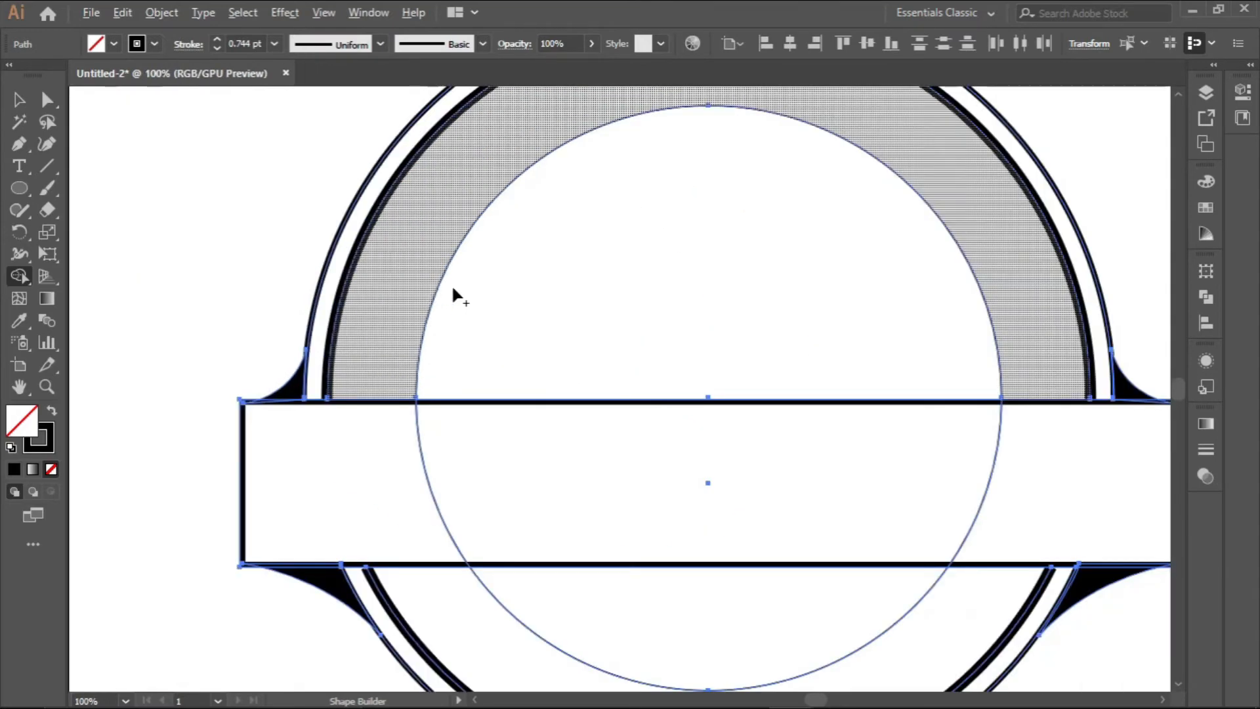
pyautogui.keyDown('alt'); pyautogui.click(436, 288); pyautogui.keyUp('alt')
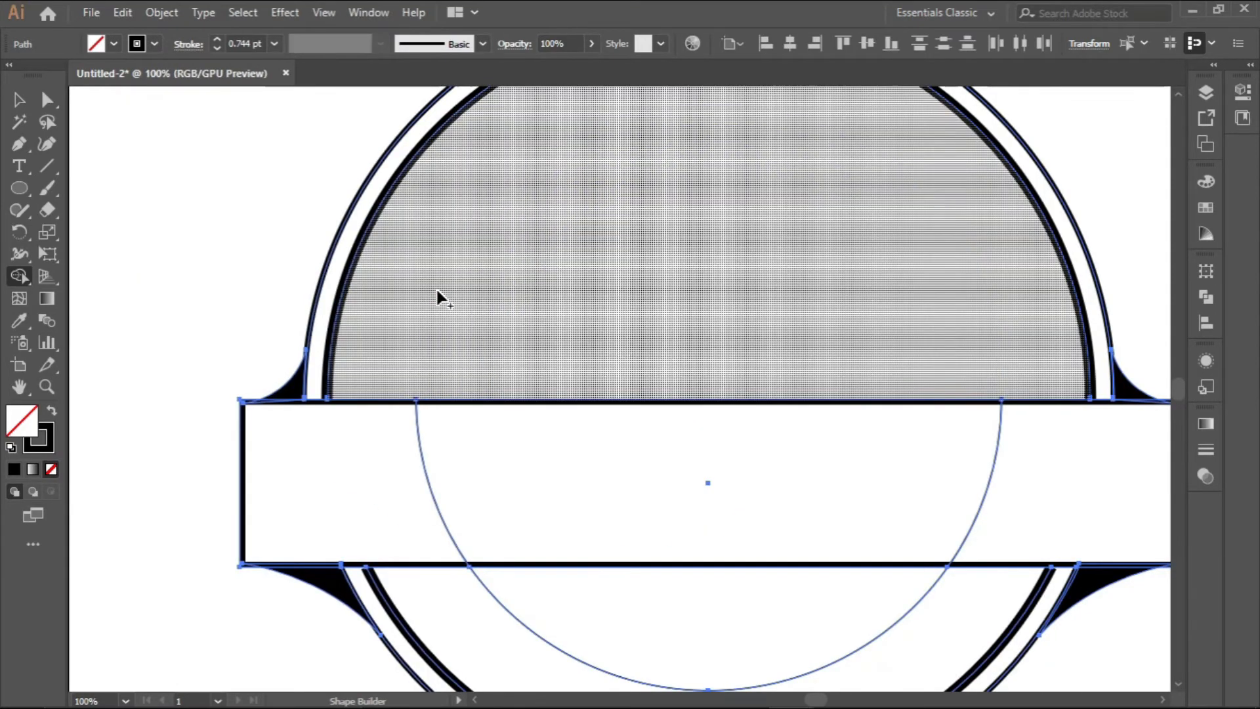
# Remove both arc segments of the inner circle that cross the banner with the Shape Builder tool, and deselect the artwork.
pyautogui.scroll(-3, 441, 302)
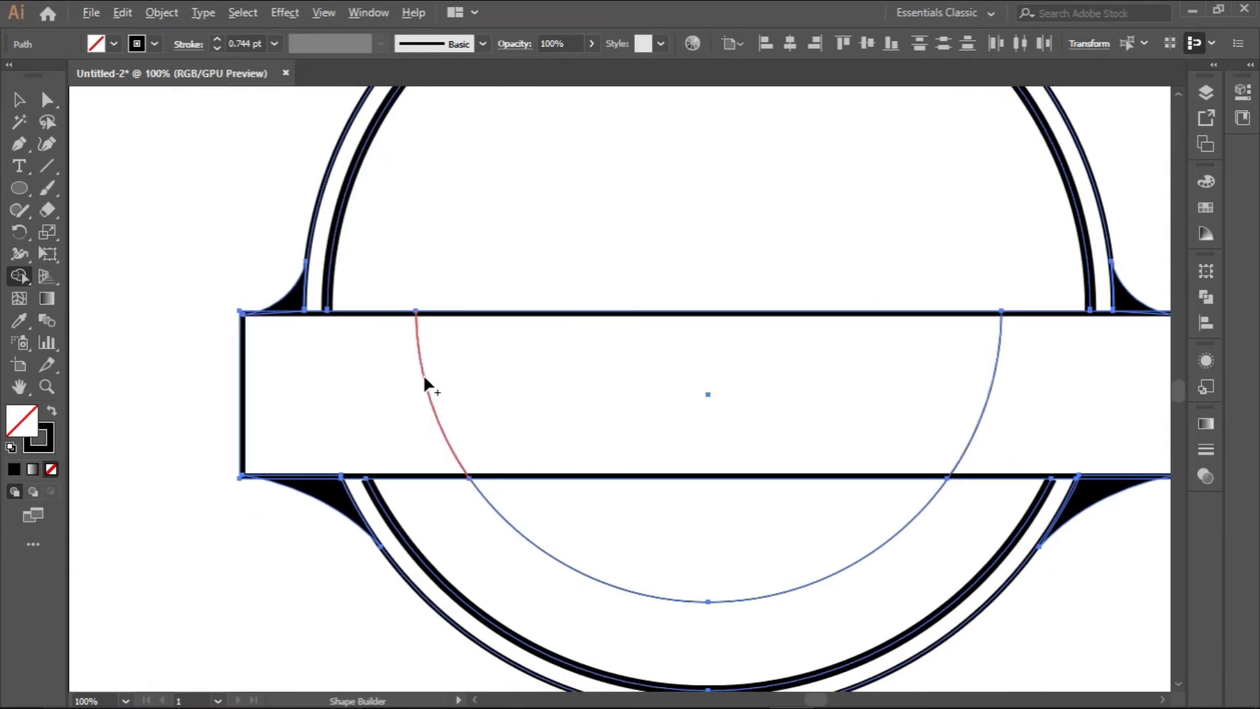
pyautogui.keyDown('alt'); pyautogui.click(423, 373); pyautogui.keyUp('alt')
pyautogui.keyDown('alt'); pyautogui.click(985, 408); pyautogui.keyUp('alt')
pyautogui.scroll(-2, 658, 392)
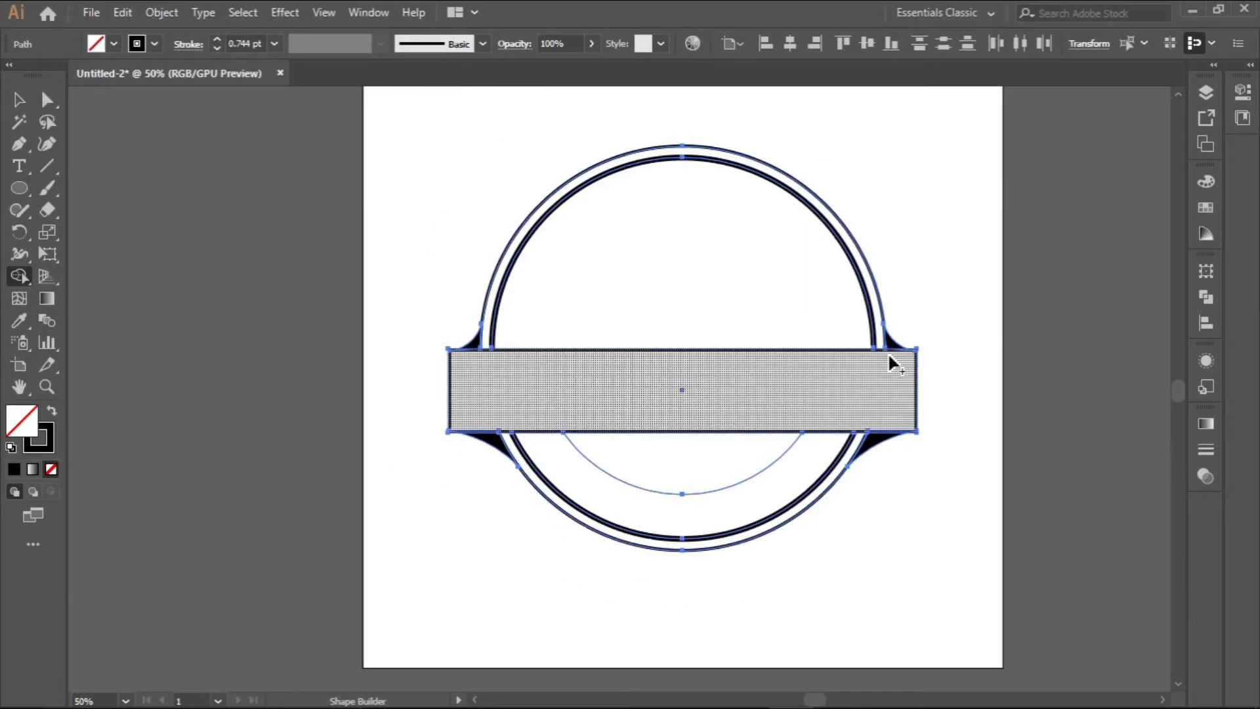
pyautogui.click(18, 99)
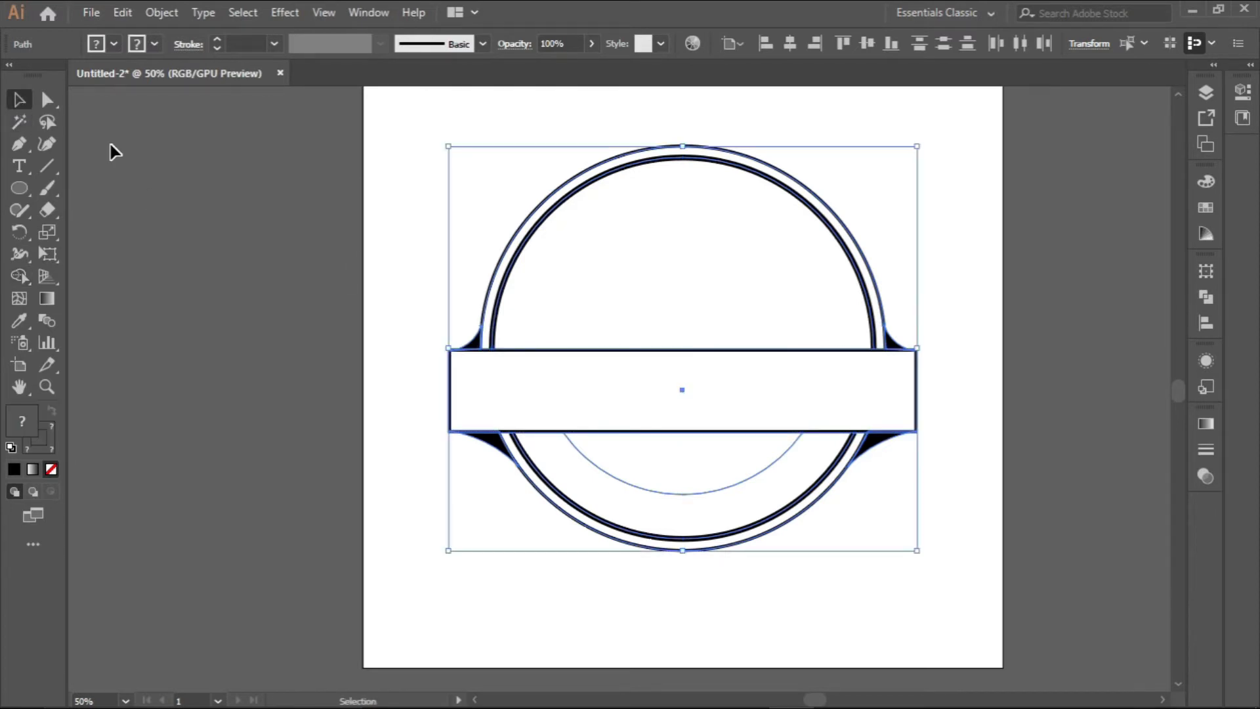
pyautogui.click(226, 311)
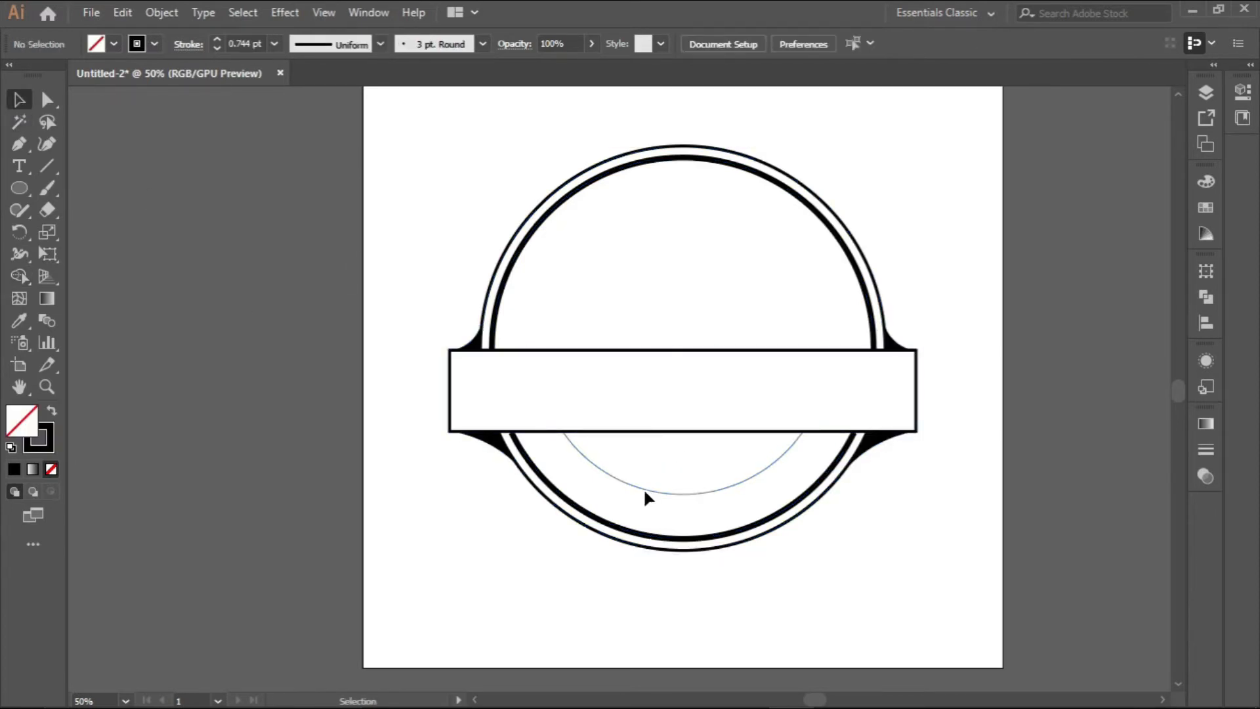
pyautogui.scroll(2, 644, 499)
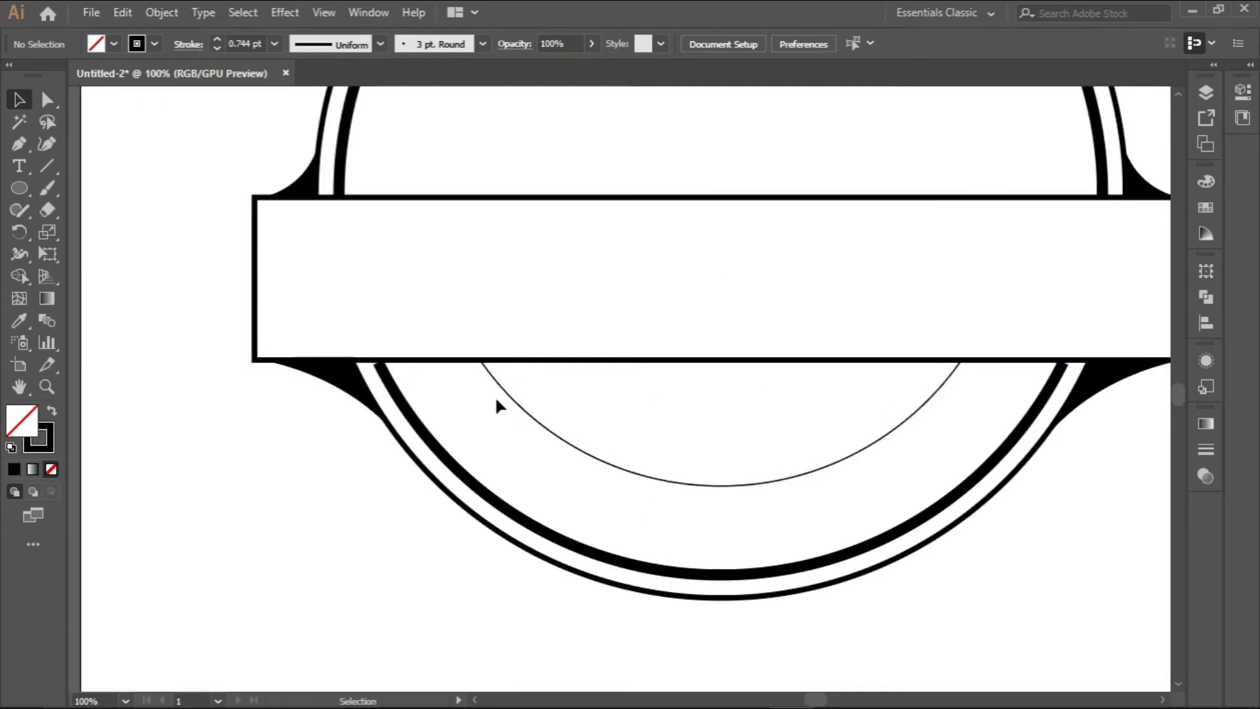
pyautogui.click(49, 166)
pyautogui.click(104, 168)
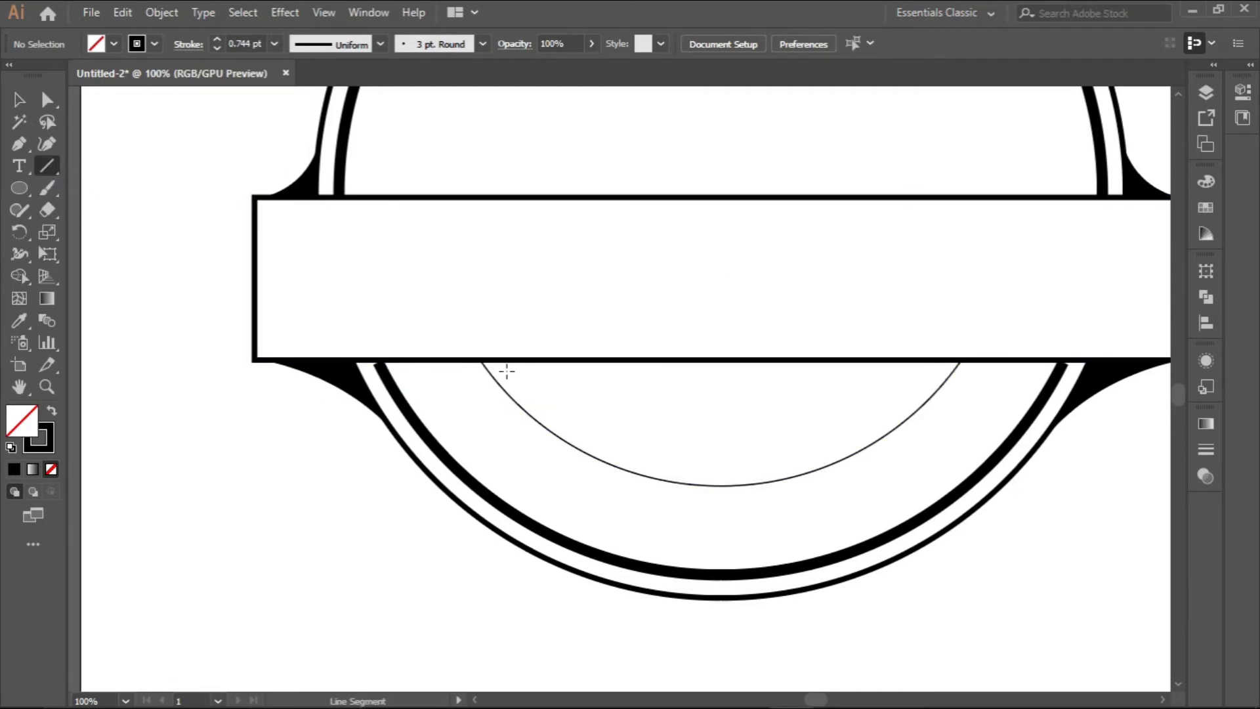
pyautogui.scroll(2, 507, 371)
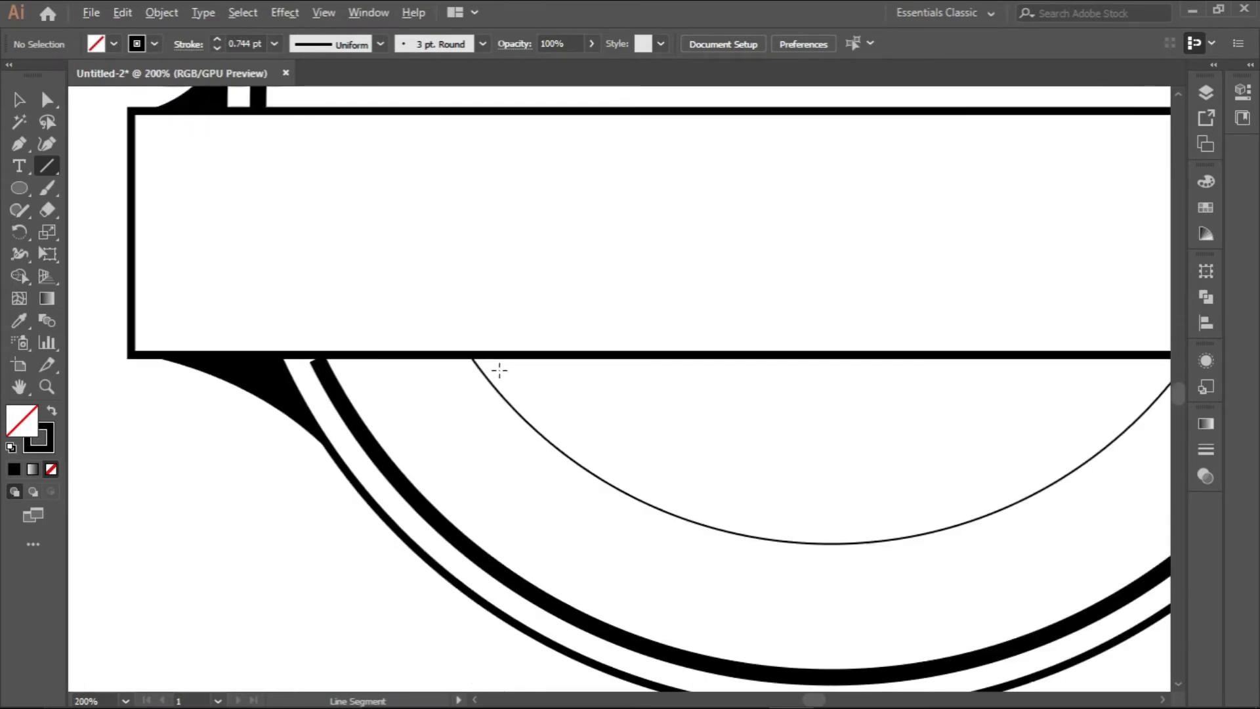
pyautogui.scroll(-1, 499, 371)
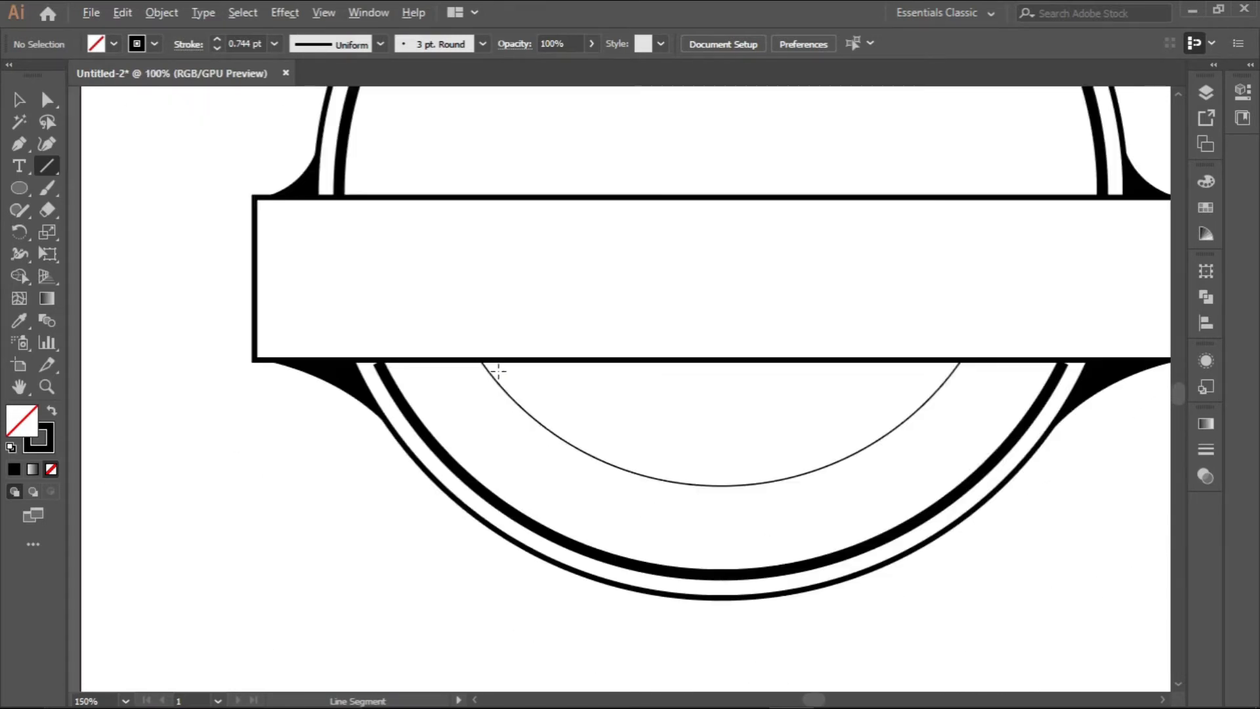
pyautogui.scroll(-1, 498, 370)
pyautogui.scroll(2, 495, 366)
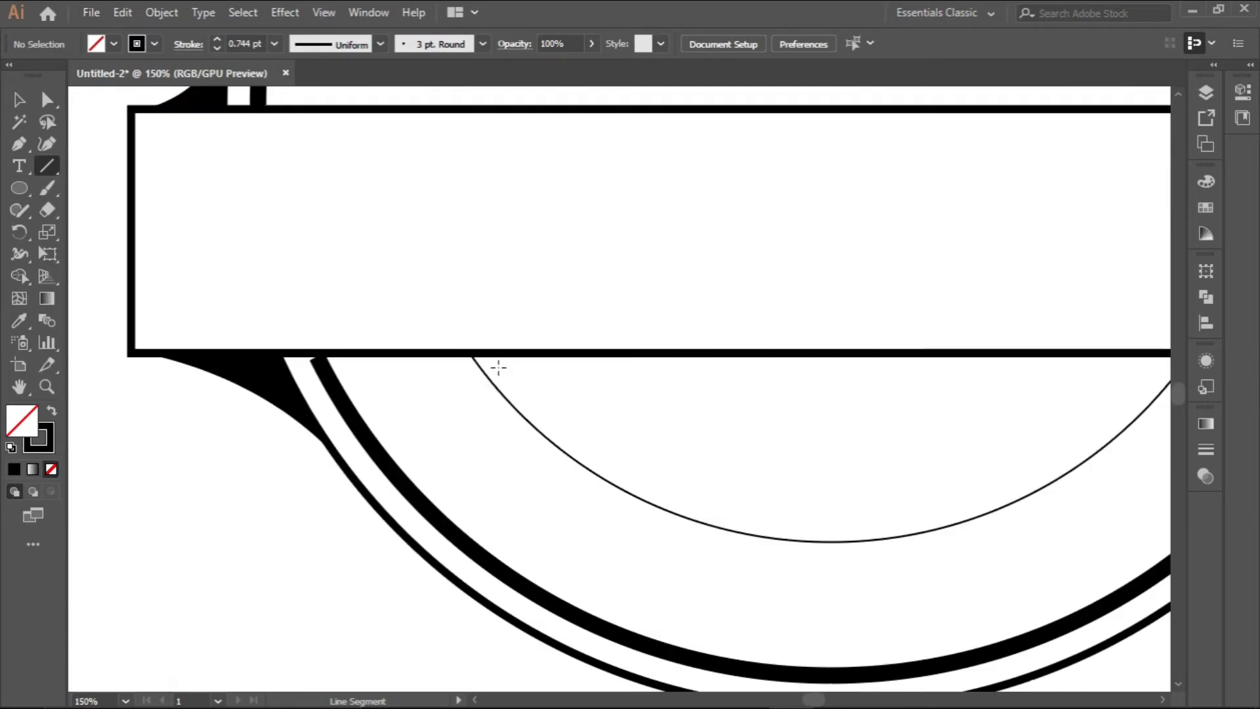
# Select the rectangular banner and lock it.
pyautogui.click(18, 99)
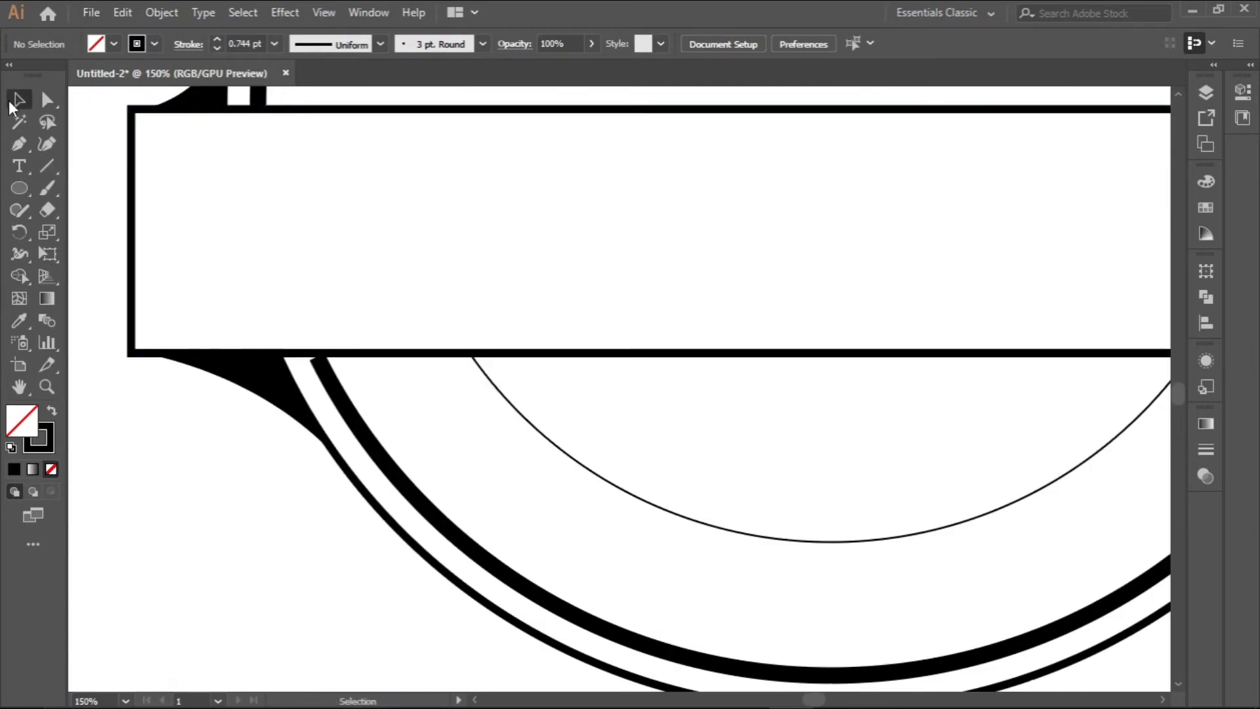
pyautogui.click(397, 358)
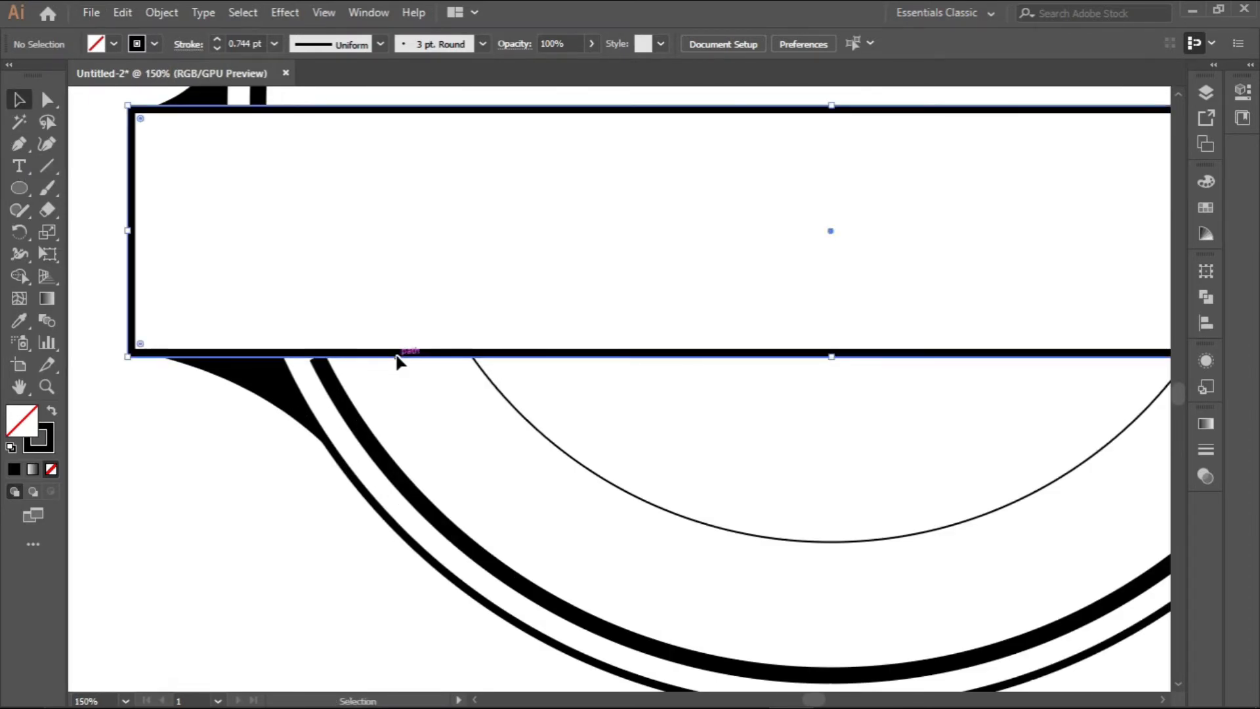
pyautogui.scroll(-1, 510, 395)
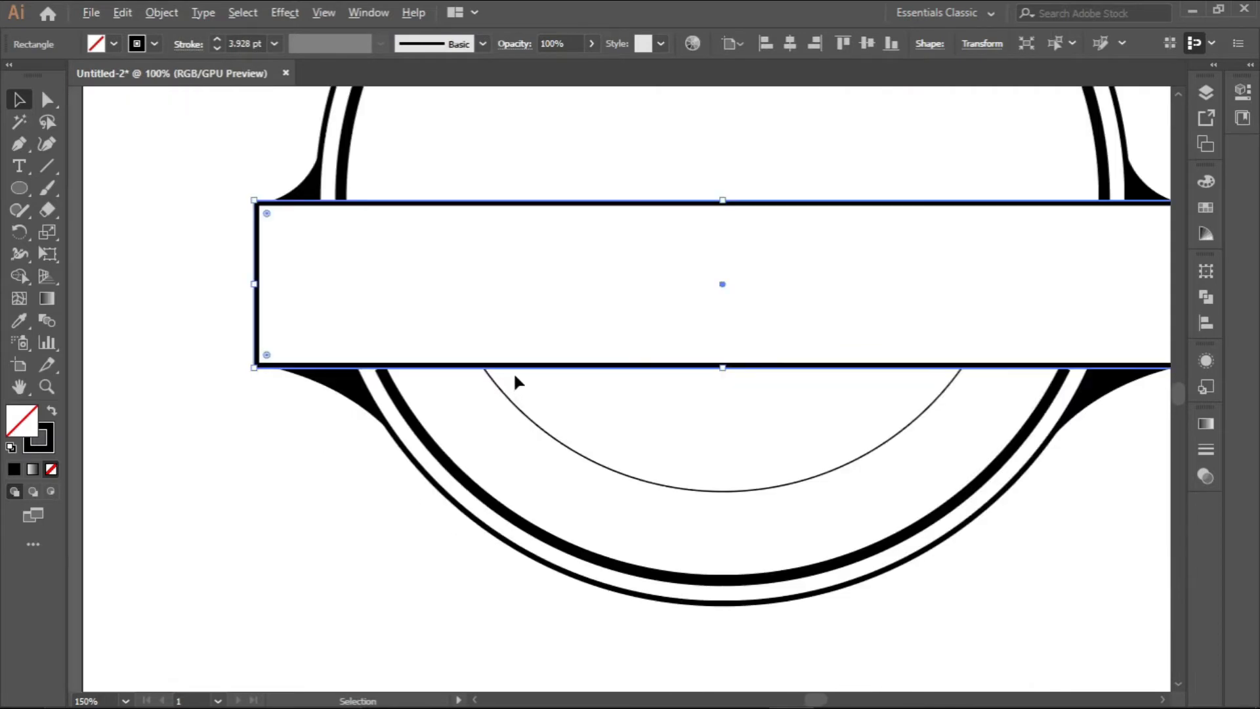
pyautogui.press('a')
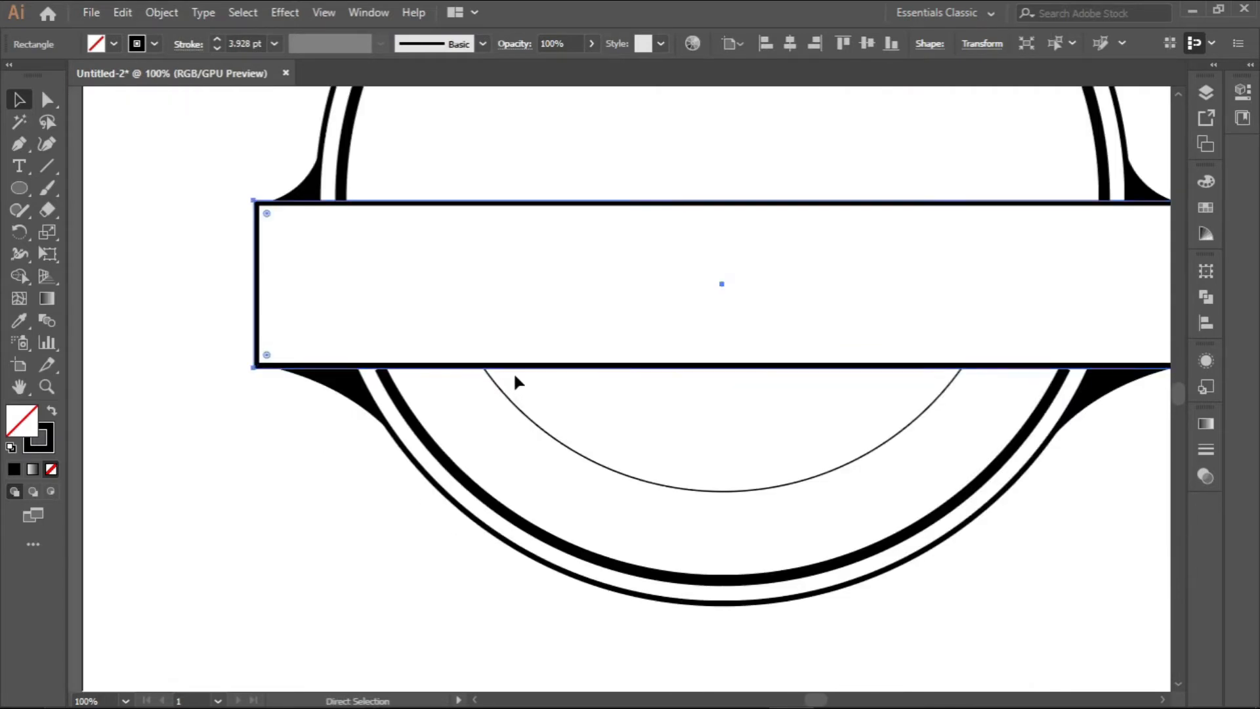
pyautogui.hotkey('ctrl', '2')
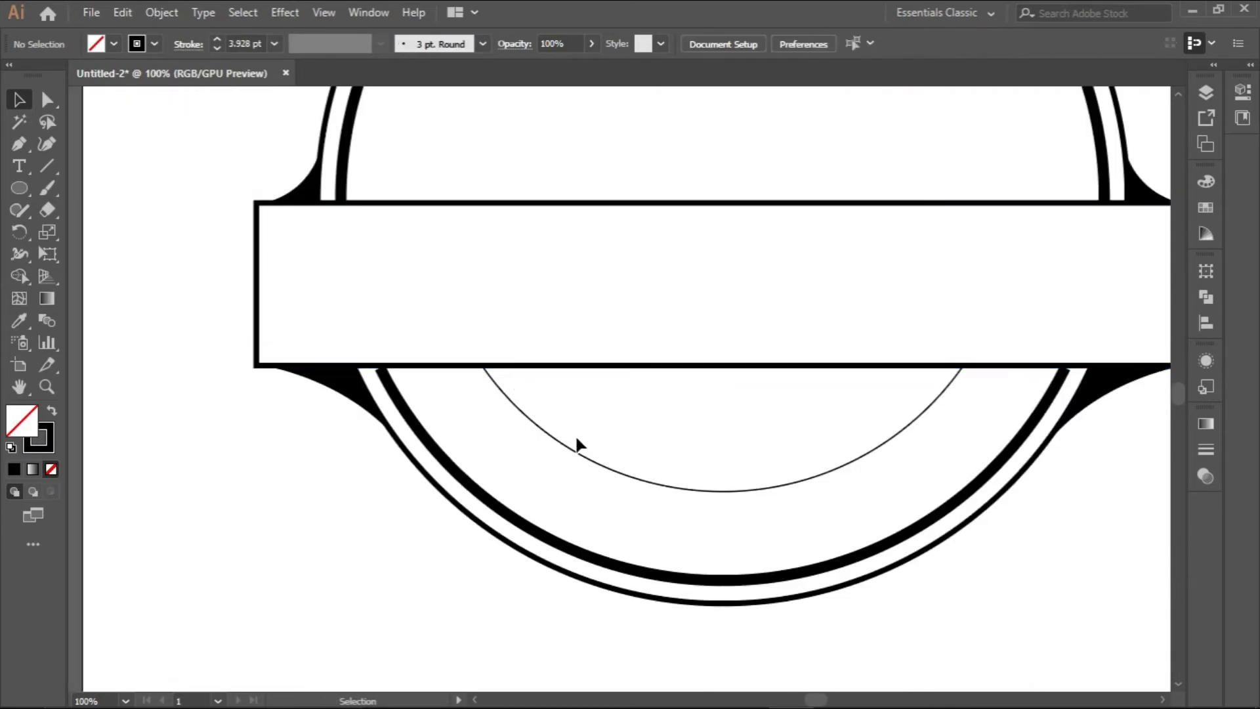
# Draw a vertical line from the banner's lower edge near the inner arc's left end down past the outer ring, with a 1 pt stroke.
pyautogui.click(40, 164)
pyautogui.scroll(2, 512, 380)
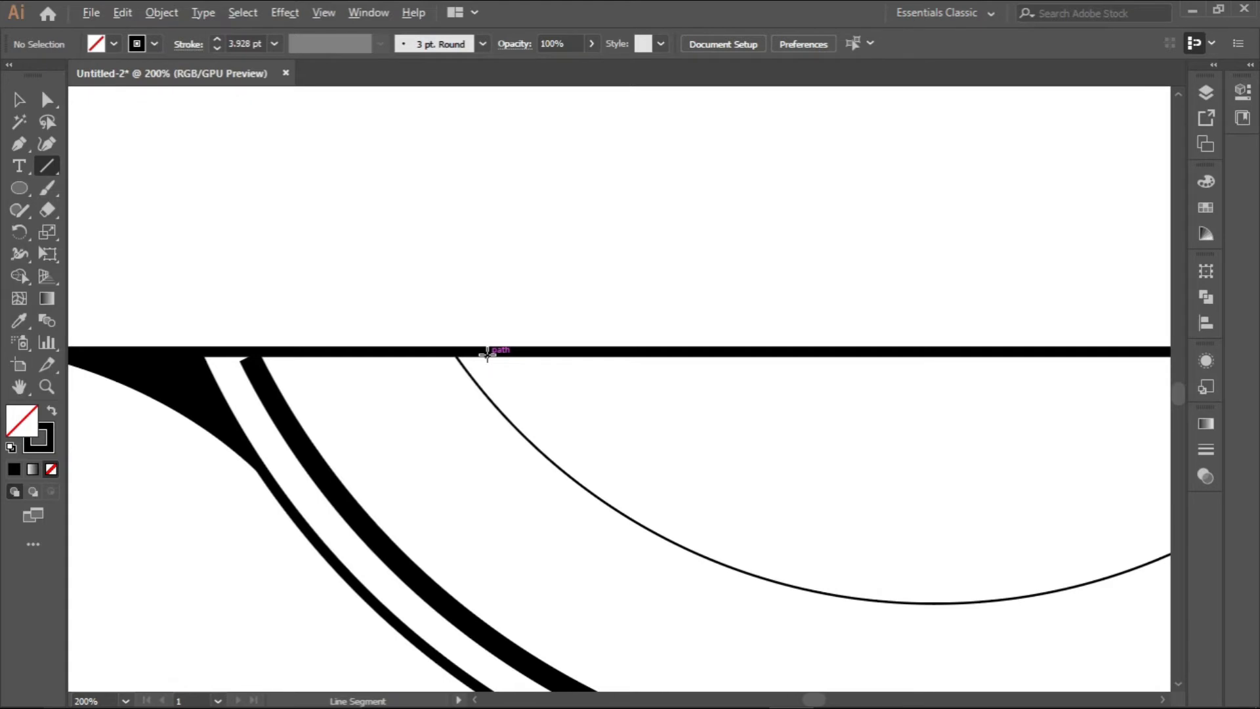
pyautogui.scroll(-1, 488, 354)
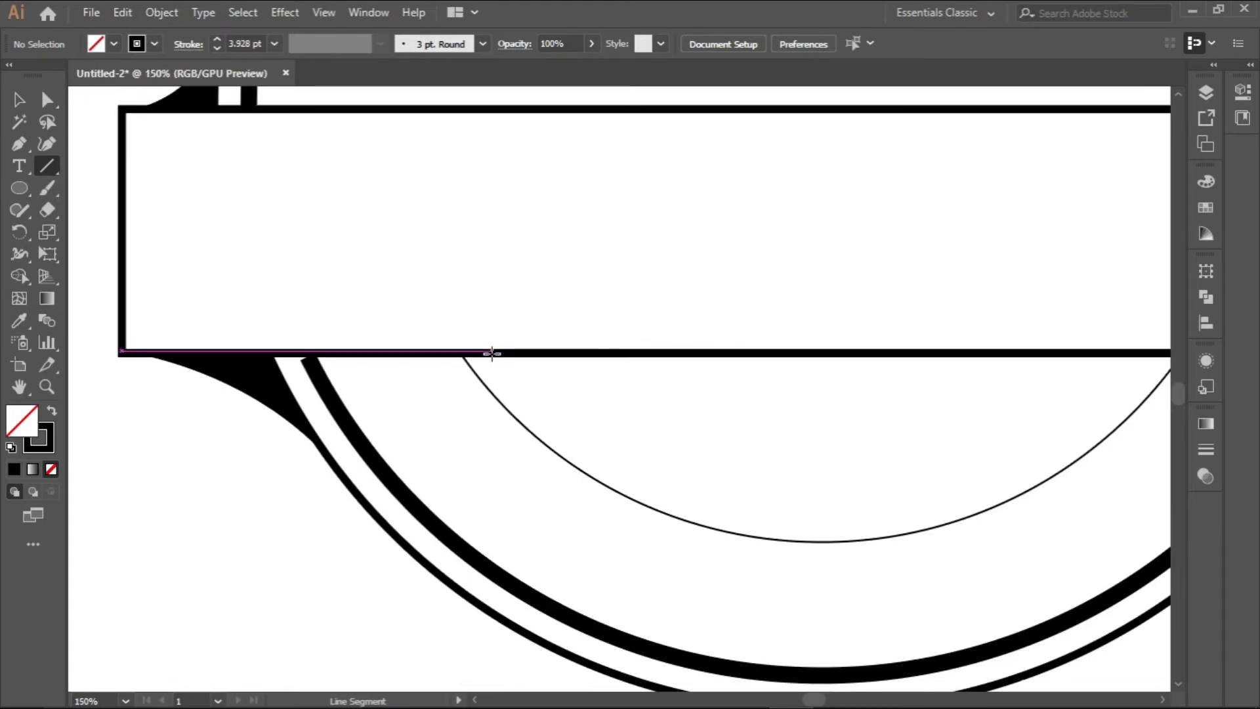
pyautogui.moveTo(491, 354); pyautogui.dragTo(506, 523)
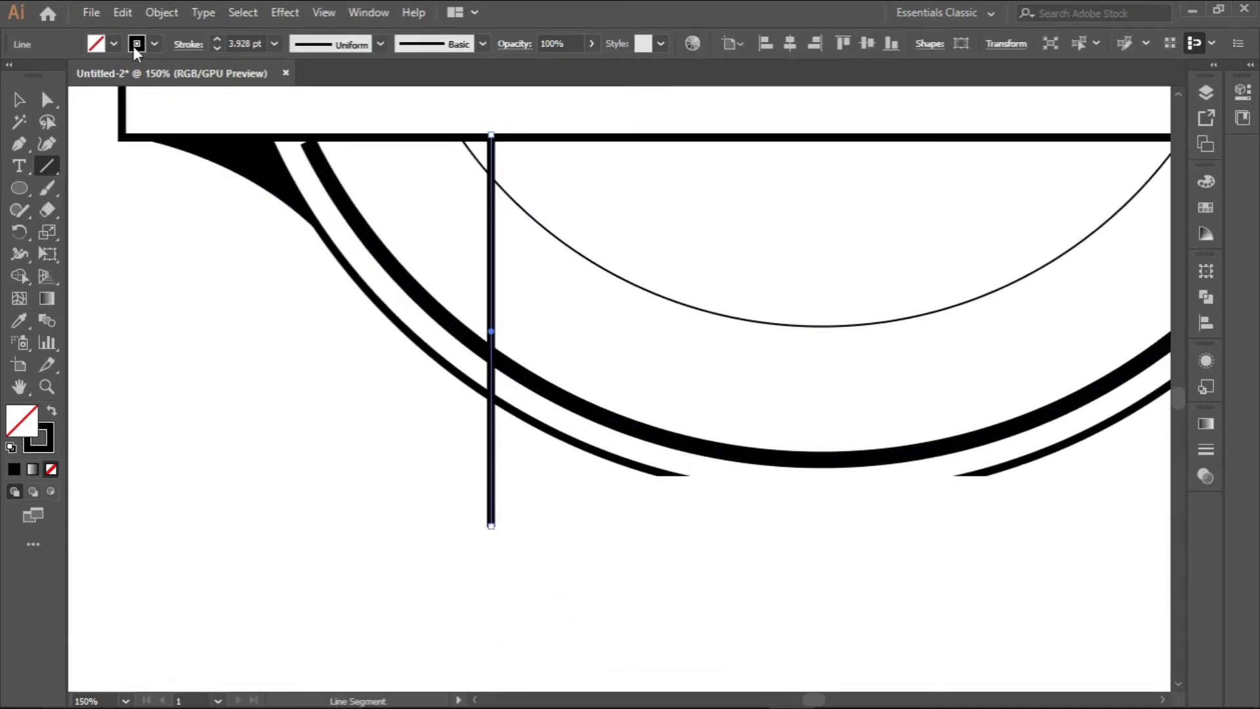
pyautogui.click(219, 49)
pyautogui.click(219, 49)
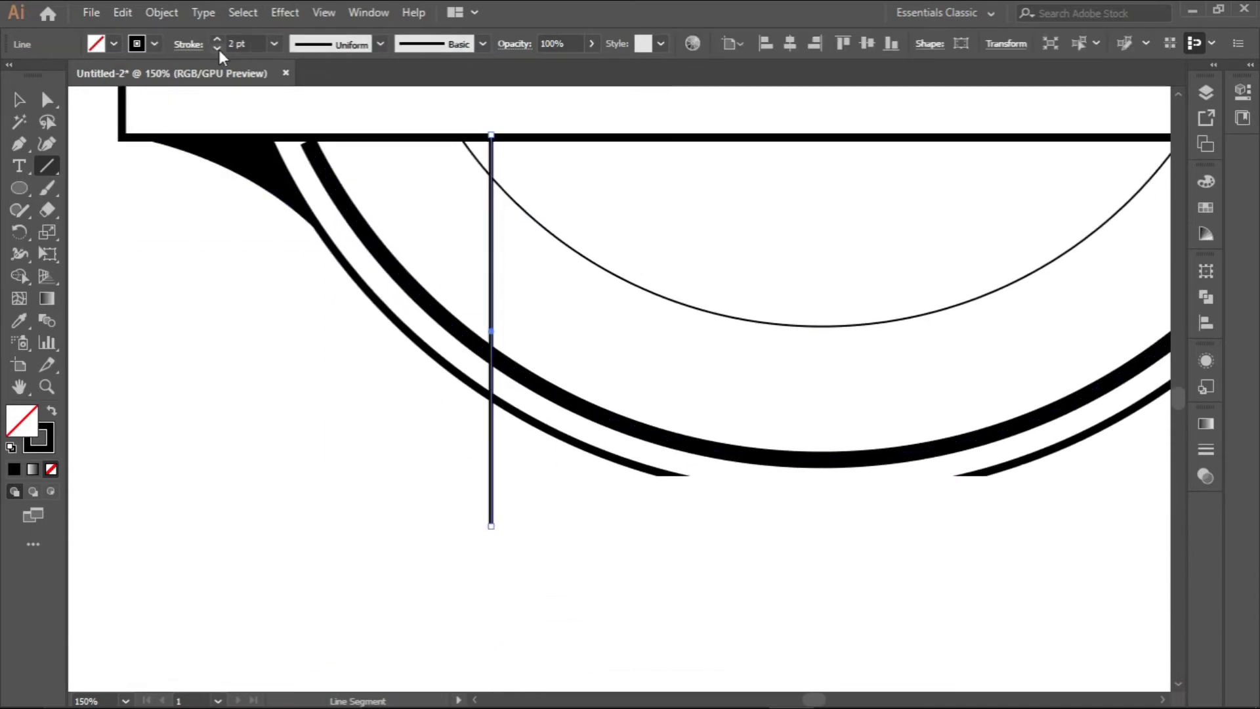
pyautogui.click(219, 49)
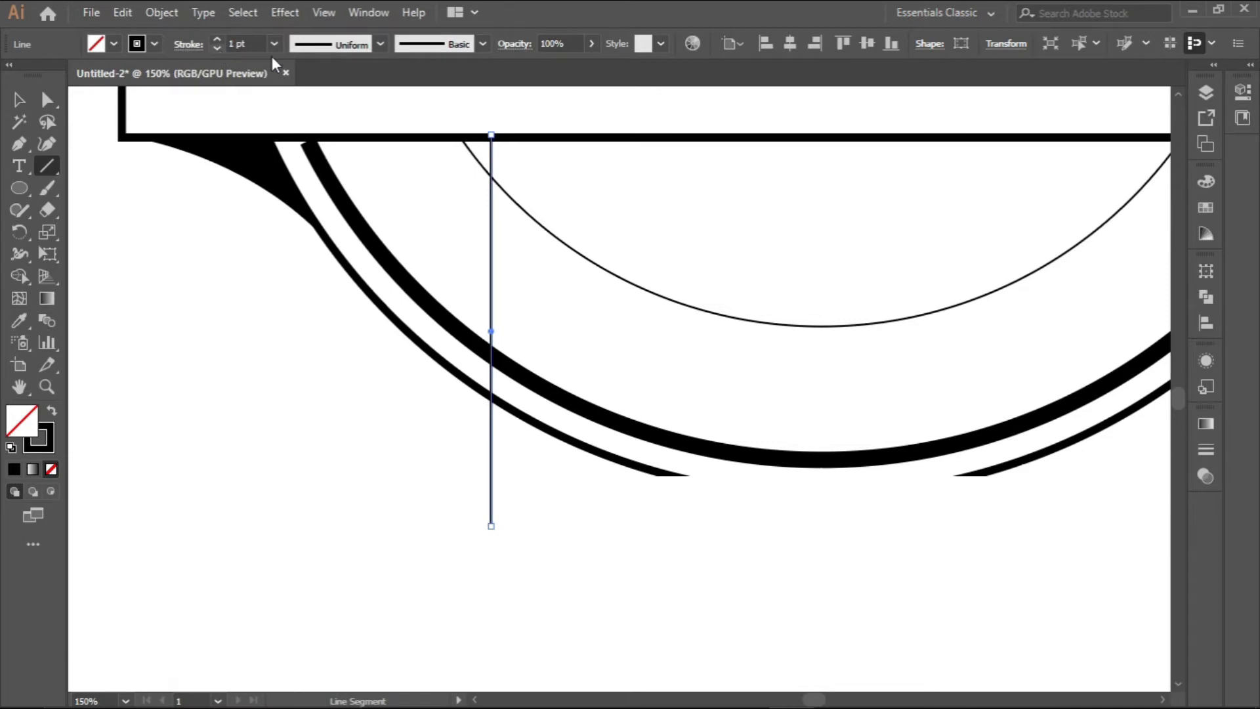
# Duplicate the vertical line a short distance to its right, keeping the copy level with the original.
pyautogui.scroll(-2, 544, 236)
pyautogui.scroll(3, 518, 209)
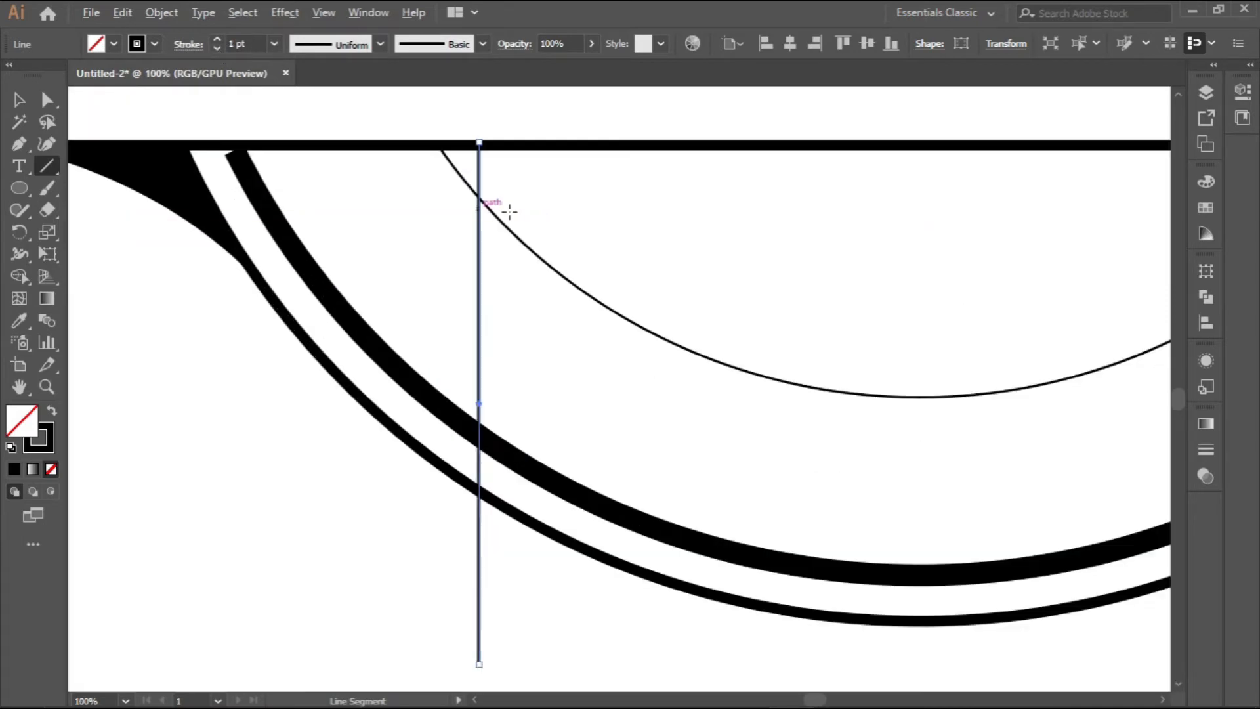
pyautogui.click(19, 100)
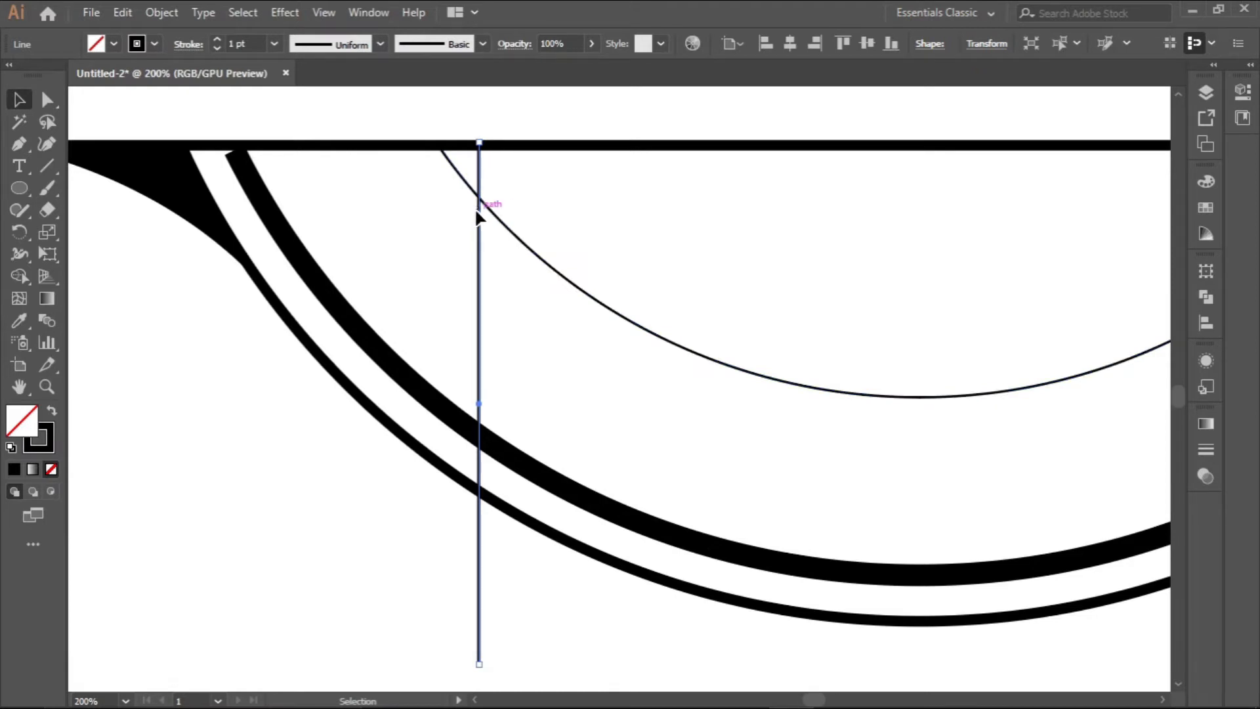
pyautogui.moveTo(477, 210); pyautogui.dragTo(500, 218)
pyautogui.scroll(-2, 501, 218)
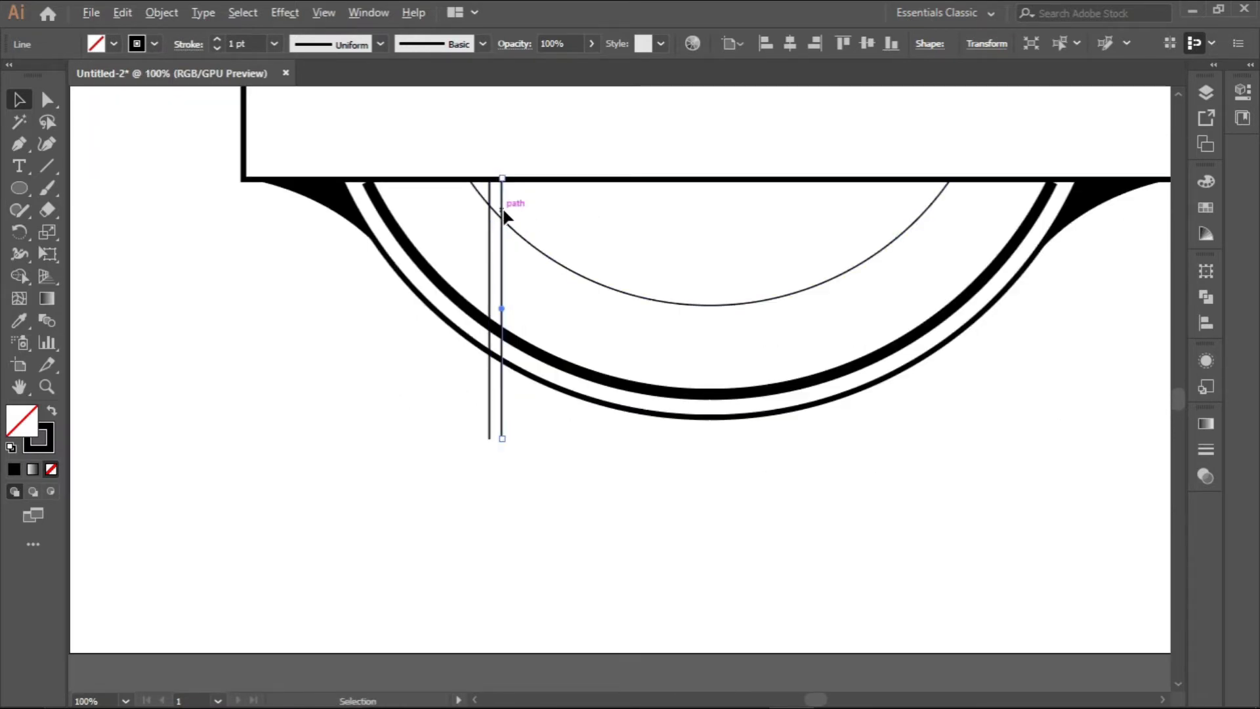
# Try placing two more copies of the vertical line by hand to the right, and undo both.
pyautogui.moveTo(504, 215); pyautogui.dragTo(537, 219)
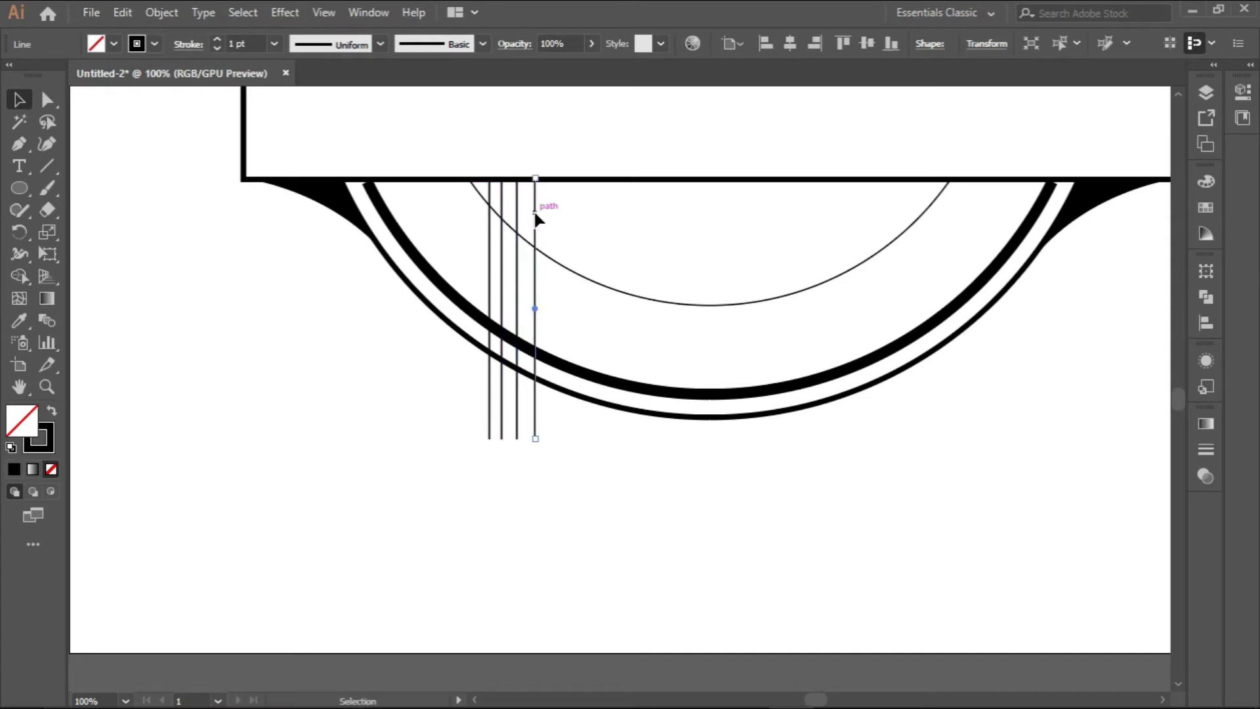
pyautogui.press('a')
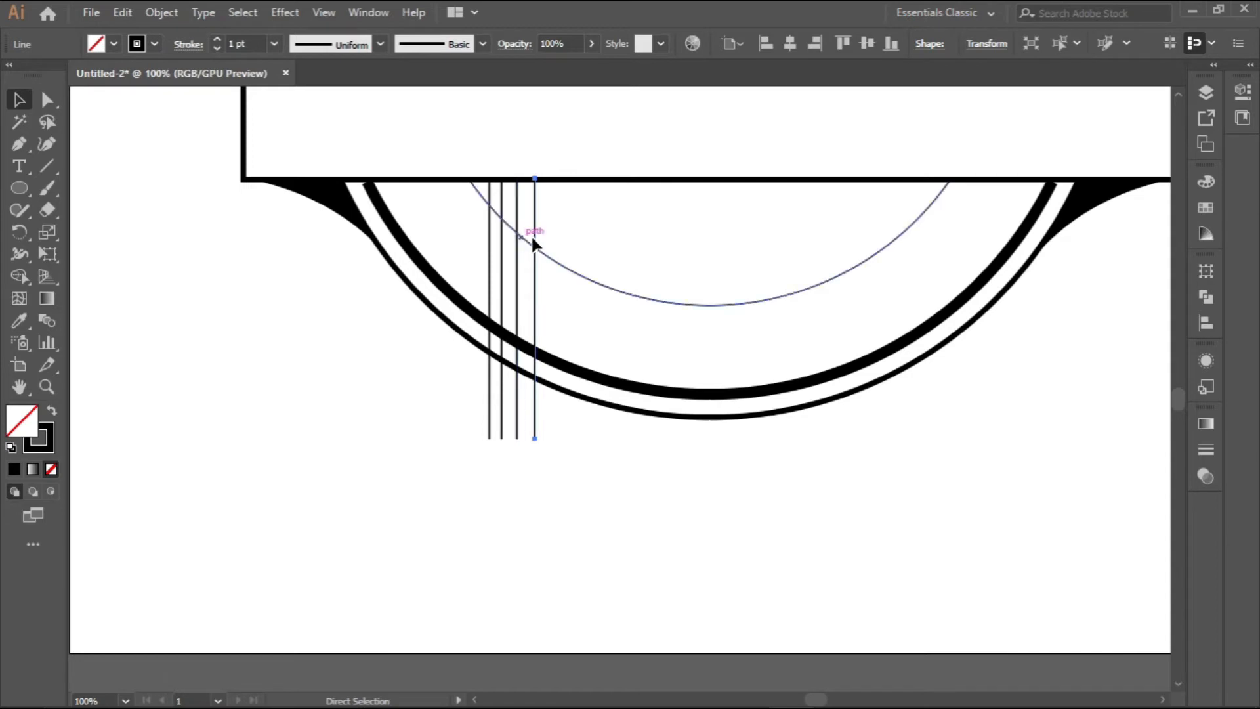
pyautogui.hotkey('ctrl', 'z')
pyautogui.hotkey('ctrl', 'z')
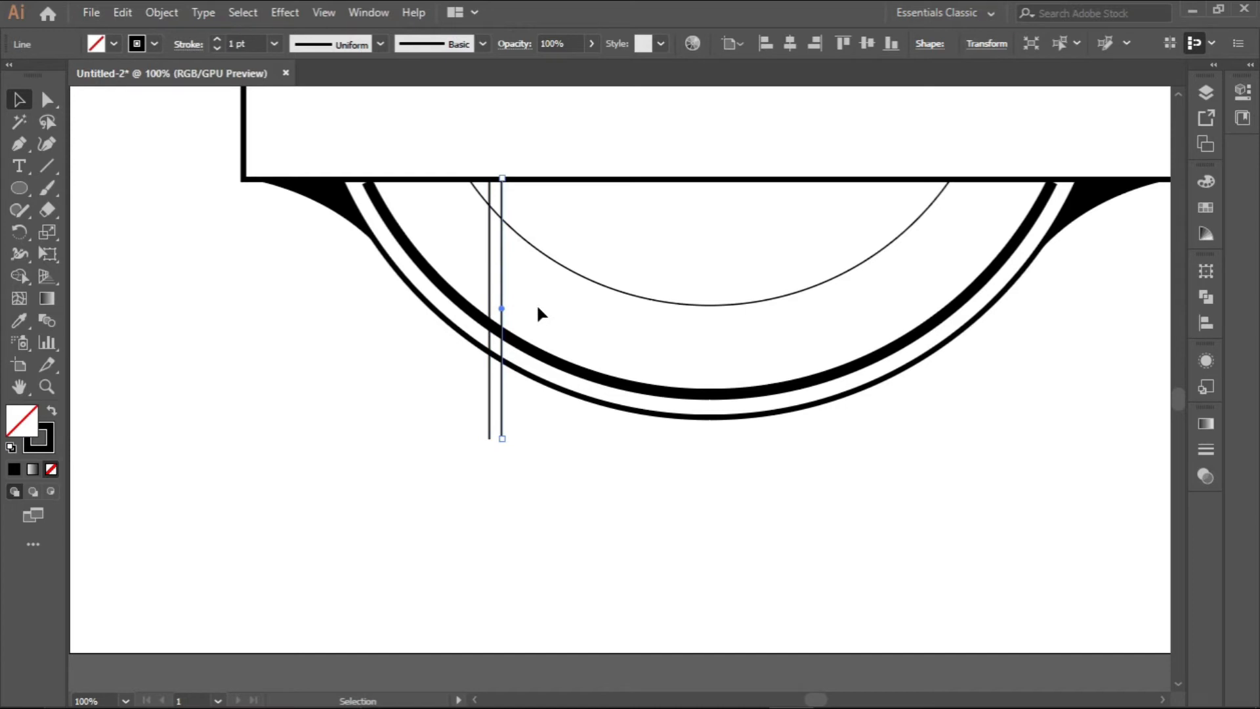
# Repeat the line duplication at the same spacing until the vertical lines reach the right end of the inner arc.
pyautogui.press('a')
pyautogui.hotkey('ctrl', 'd')
pyautogui.hotkey('ctrl', 'd')
pyautogui.hotkey('ctrl', 'd')
pyautogui.hotkey('ctrl', 'd')
pyautogui.hotkey('ctrl', 'd')
pyautogui.hotkey('ctrl', 'd')
pyautogui.hotkey('ctrl', 'd')
pyautogui.hotkey('ctrl', 'd')
pyautogui.hotkey('ctrl', 'd')
pyautogui.hotkey('ctrl', 'd')
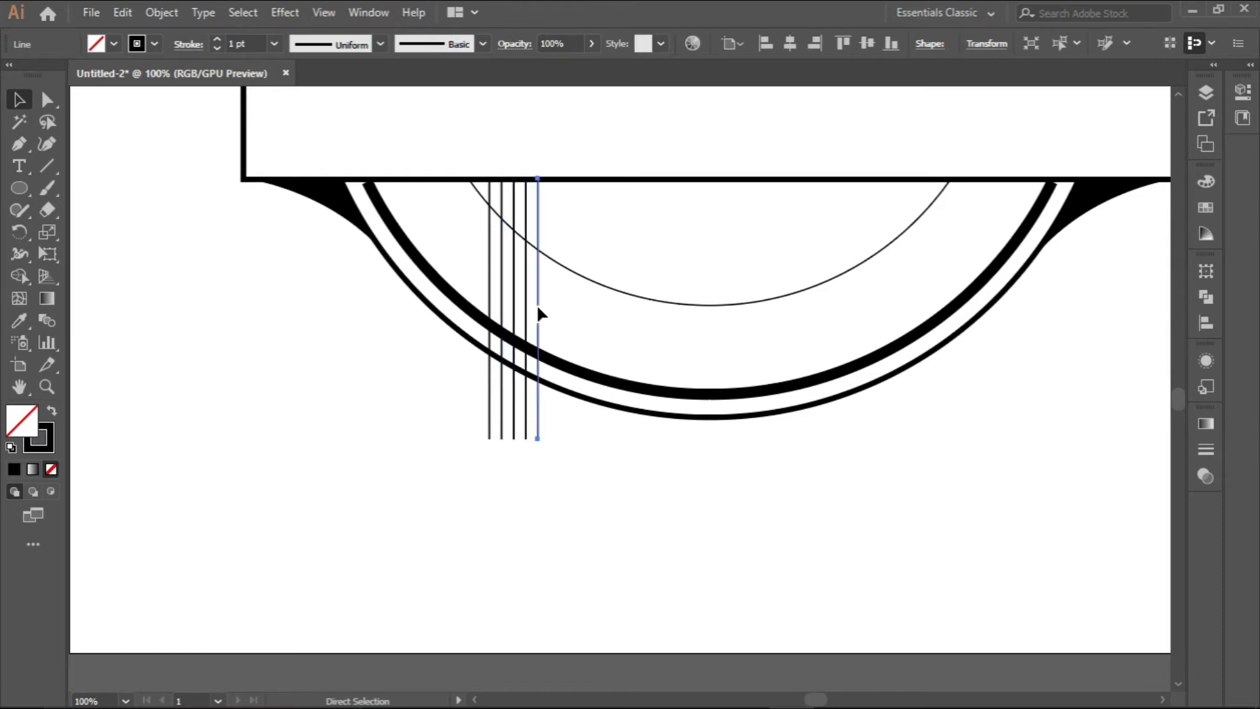
pyautogui.hotkey('ctrl', 'd')
pyautogui.hotkey('ctrl', 'd')
pyautogui.hotkey('ctrl', 'd')
pyautogui.hotkey('ctrl', 'd')
pyautogui.hotkey('ctrl', 'd')
pyautogui.hotkey('ctrl', 'd')
pyautogui.hotkey('ctrl', 'd')
pyautogui.hotkey('ctrl', 'd')
pyautogui.hotkey('ctrl', 'd')
pyautogui.hotkey('ctrl', 'd')
pyautogui.hotkey('ctrl', 'd')
pyautogui.hotkey('ctrl', 'd')
pyautogui.hotkey('ctrl', 'd')
pyautogui.hotkey('ctrl', 'd')
pyautogui.hotkey('ctrl', 'd')
pyautogui.hotkey('ctrl', 'd')
pyautogui.hotkey('ctrl', 'd')
pyautogui.hotkey('ctrl', 'd')
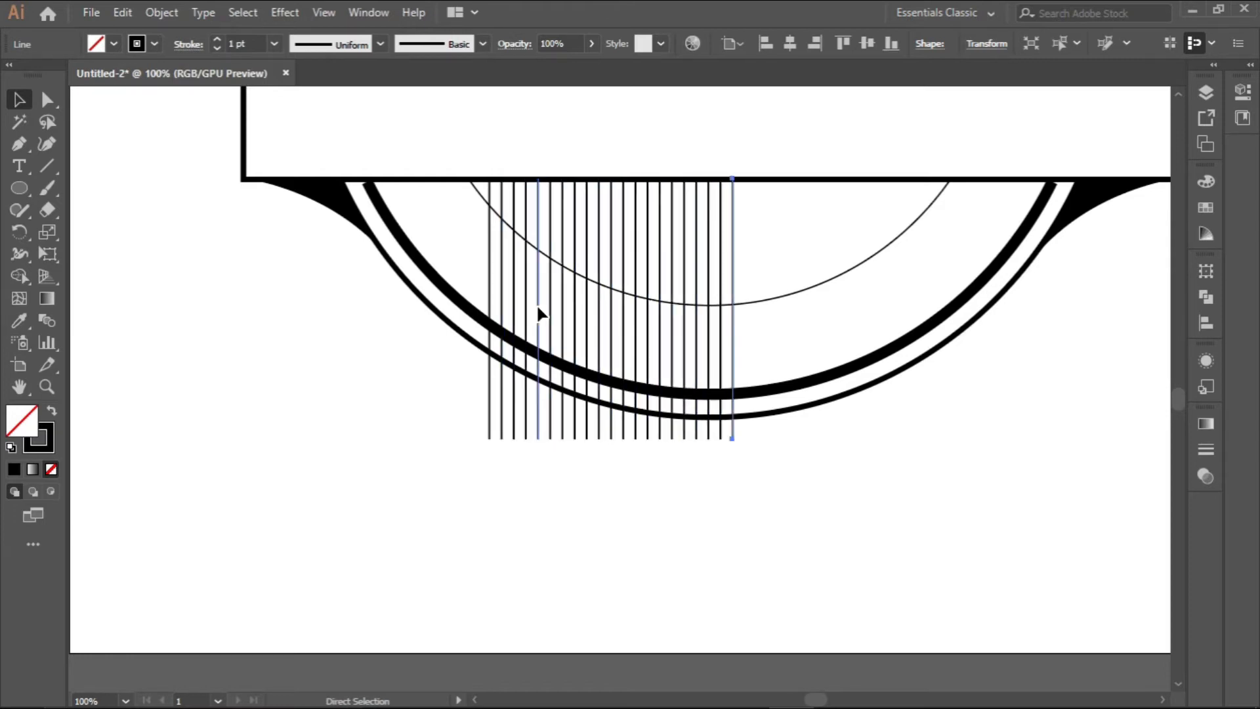
pyautogui.hotkey('ctrl', 'd')
pyautogui.hotkey('ctrl', 'd')
pyautogui.hotkey('ctrl', 'd')
pyautogui.hotkey('ctrl', 'd')
pyautogui.hotkey('ctrl', 'd')
pyautogui.hotkey('ctrl', 'd')
pyautogui.hotkey('ctrl', 'd')
pyautogui.hotkey('ctrl', 'd')
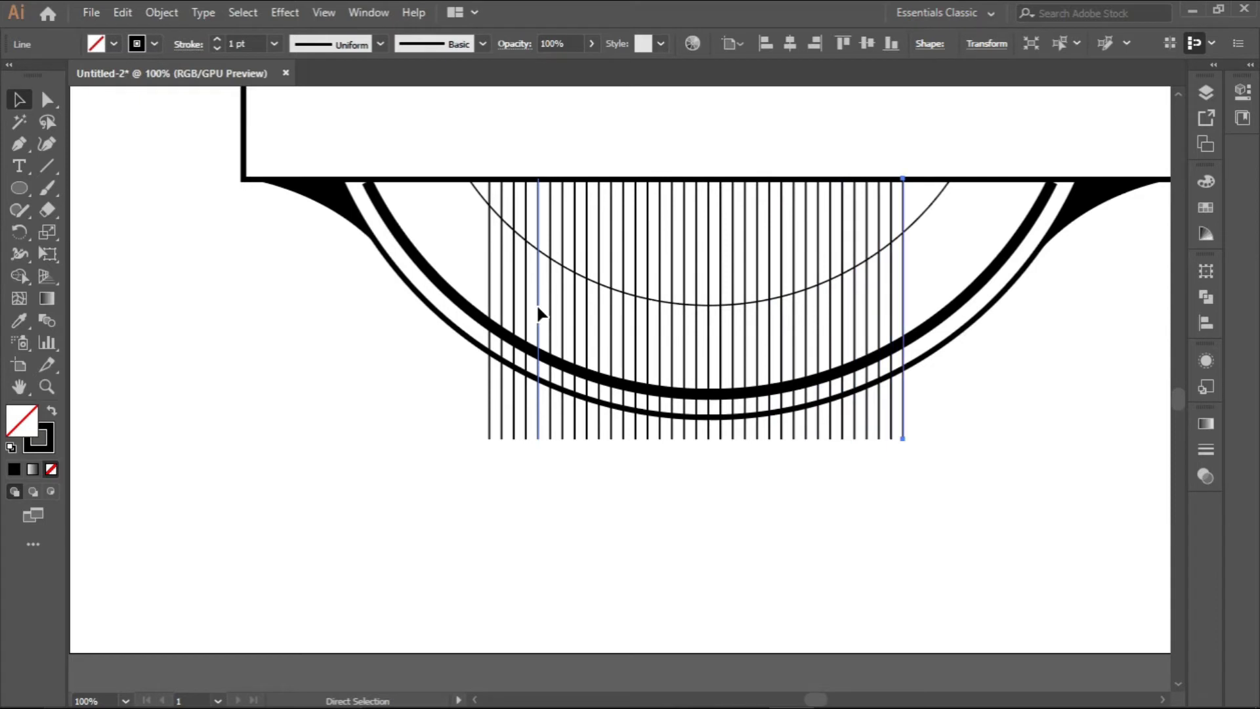
pyautogui.hotkey('ctrl', 'd')
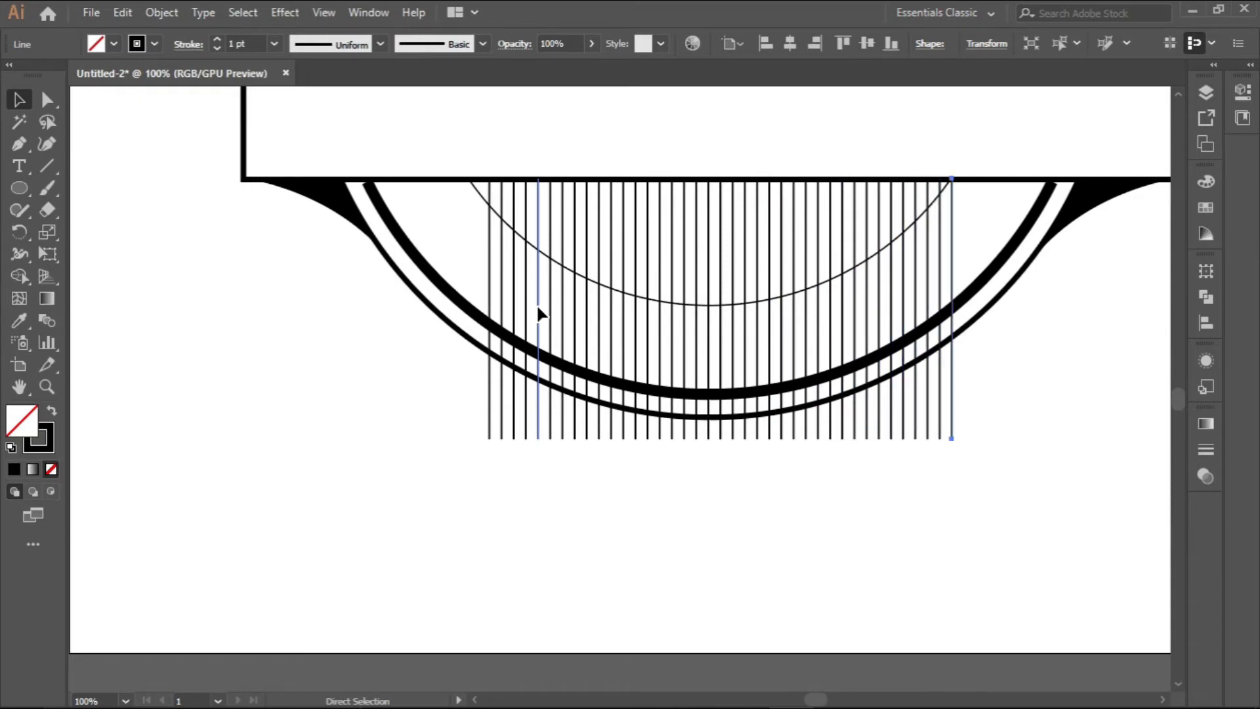
# Unlock all locked objects so the banner is editable again, and clear the selection.
pyautogui.scroll(-2, 544, 315)
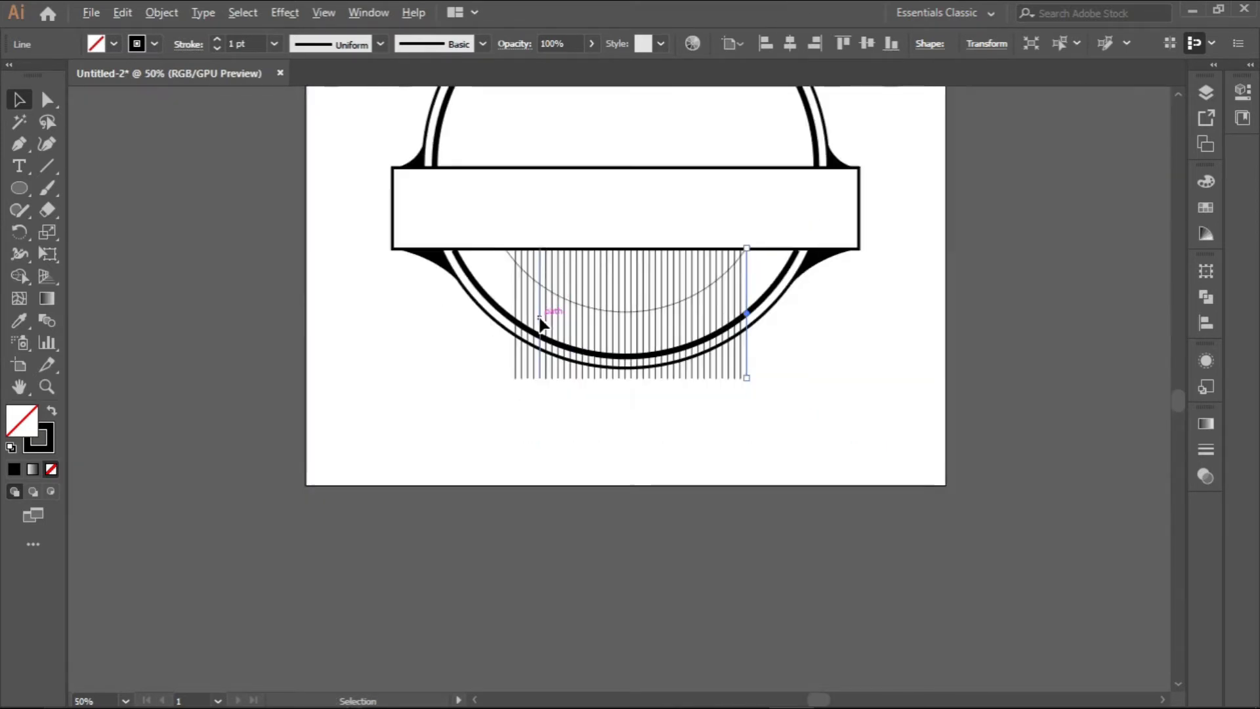
pyautogui.scroll(3, 548, 247)
pyautogui.scroll(3, 550, 245)
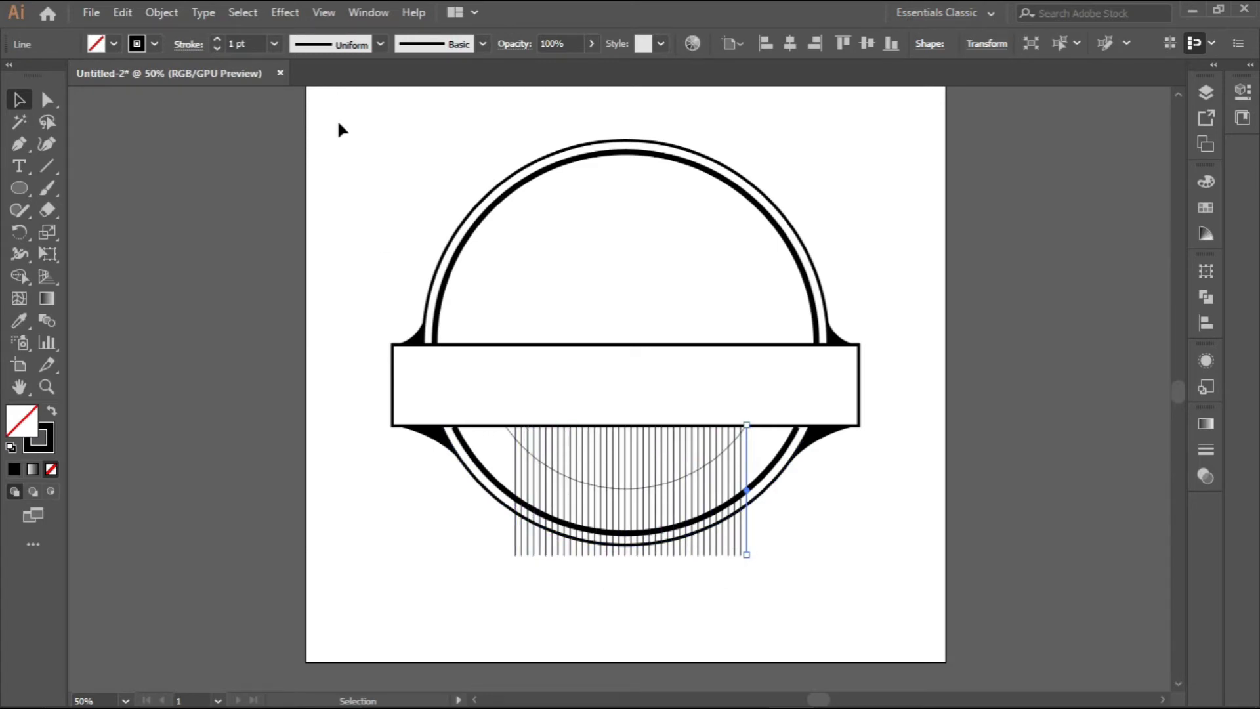
pyautogui.moveTo(304, 99); pyautogui.dragTo(549, 304)
pyautogui.click(162, 12)
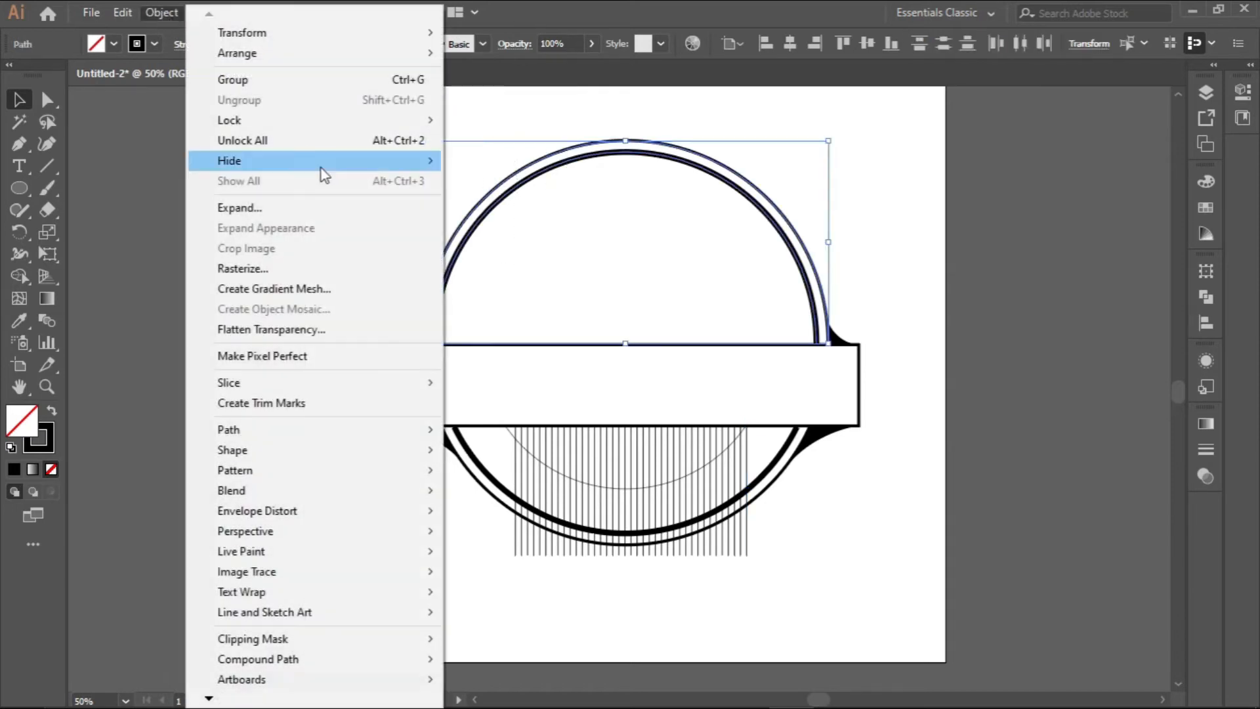
pyautogui.click(314, 149)
pyautogui.click(283, 177)
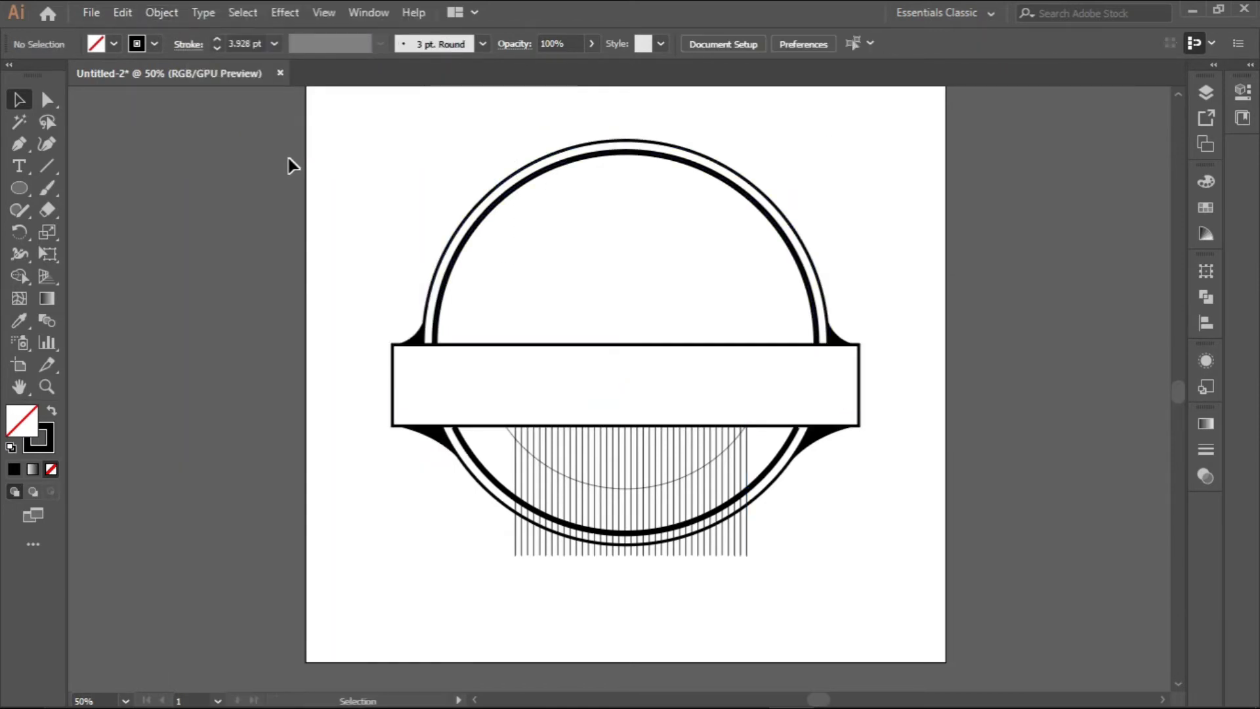
# Select the whole badge and remove the vertical line segments between the inner arc and the thick inner ring with the Shape Builder tool.
pyautogui.moveTo(309, 126); pyautogui.dragTo(886, 580)
pyautogui.click(17, 276)
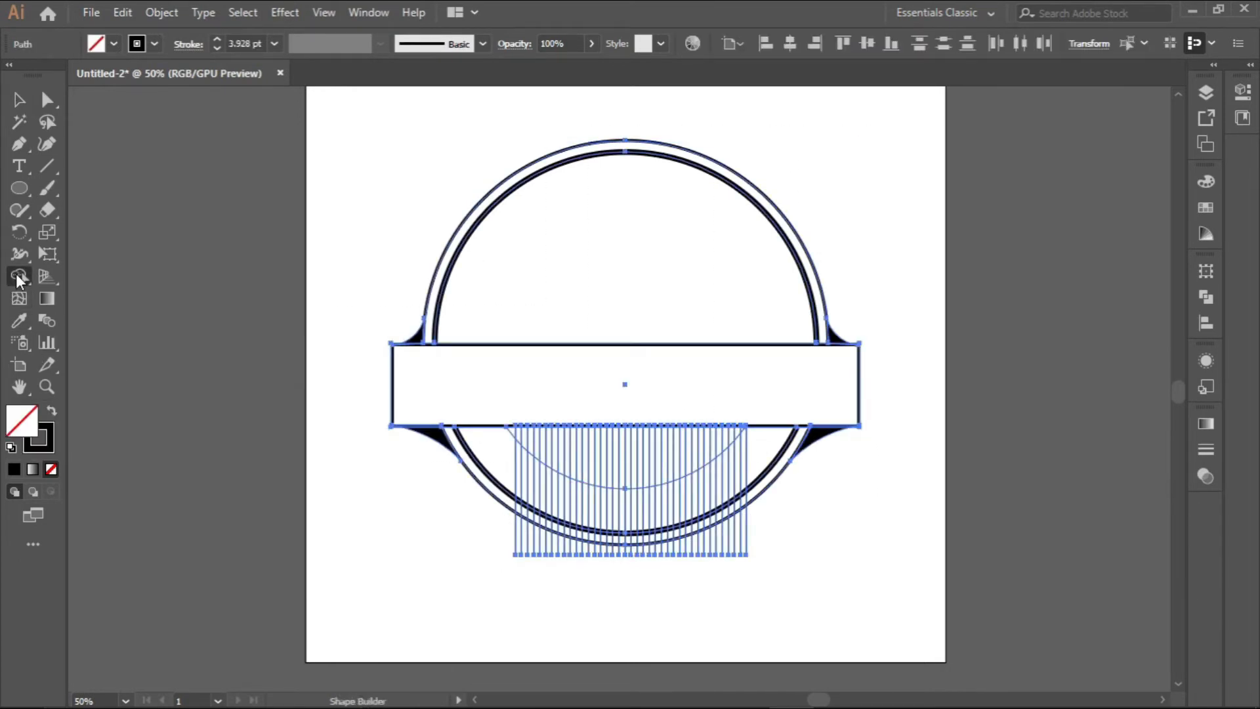
pyautogui.scroll(1, 557, 494)
pyautogui.scroll(3, 557, 491)
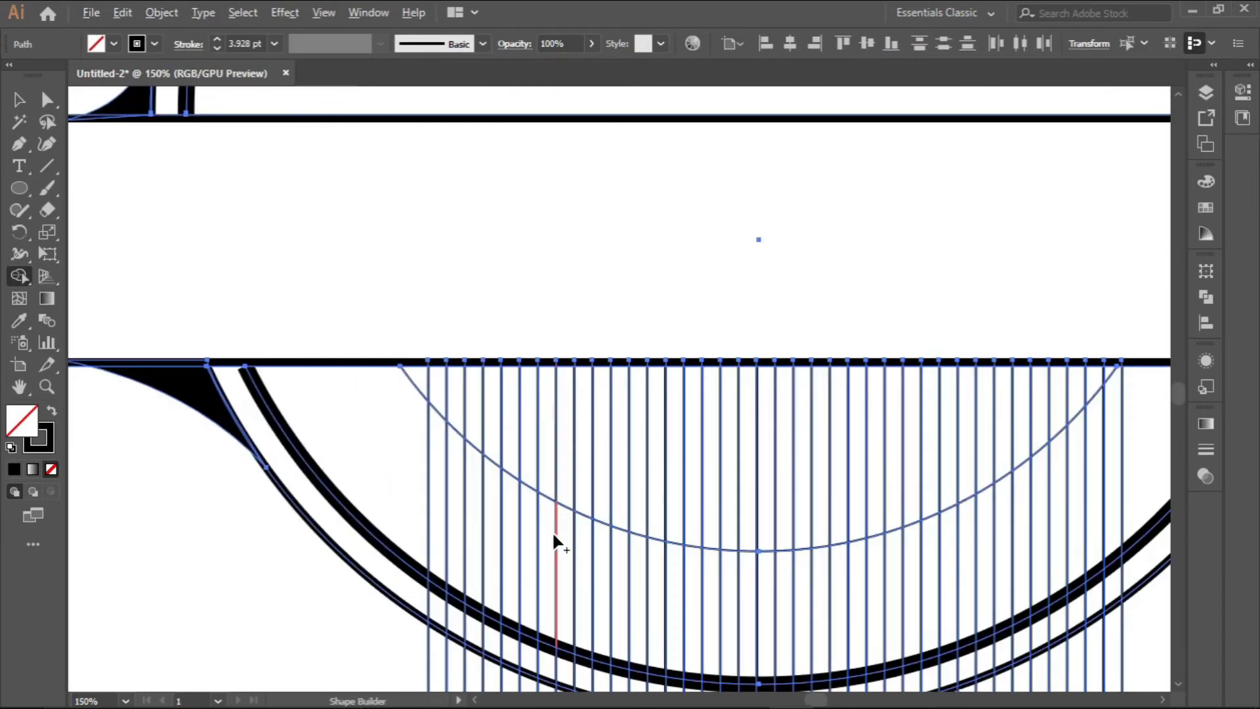
pyautogui.moveTo(682, 590); pyautogui.dragTo(541, 426)
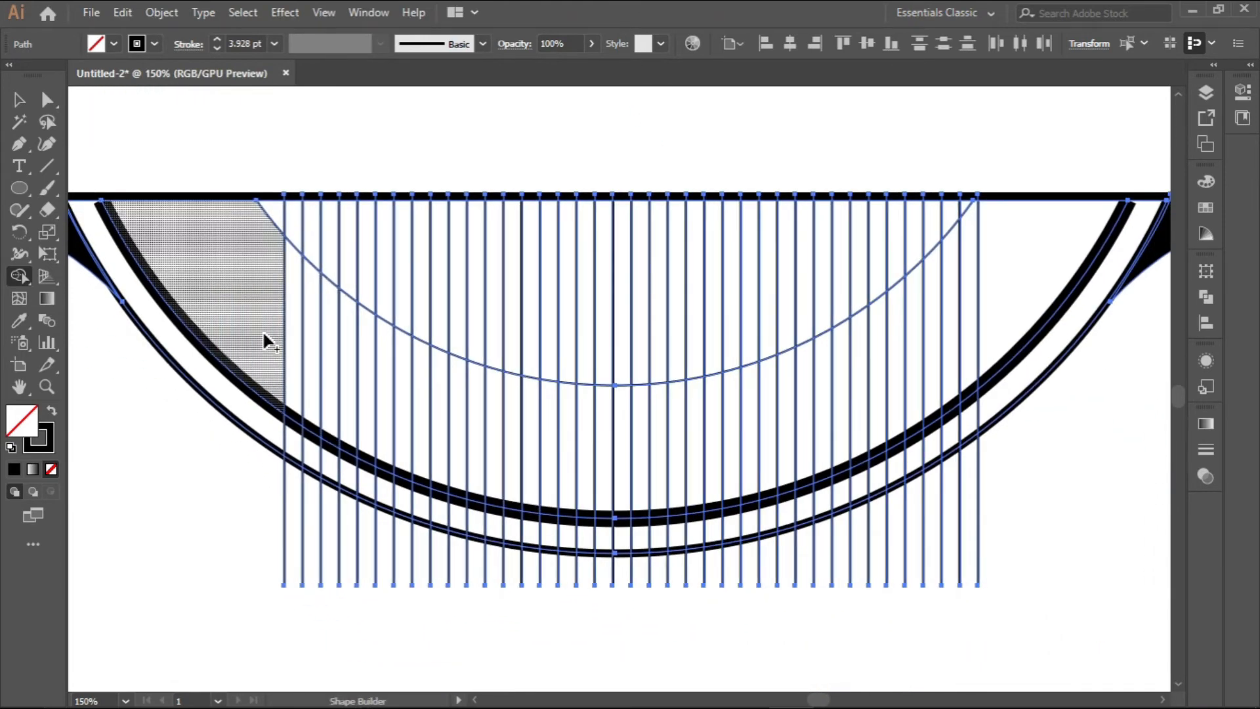
pyautogui.moveTo(263, 330)
pyautogui.mouseDown()
pyautogui.moveTo(447, 399)
pyautogui.moveTo(607, 425)
pyautogui.moveTo(748, 408)
pyautogui.moveTo(927, 344)
pyautogui.moveTo(995, 292)
pyautogui.mouseUp()
# Remove the vertical line ends that extend below the outer ring with the Shape Builder tool.
pyautogui.scroll(-3, 622, 471)
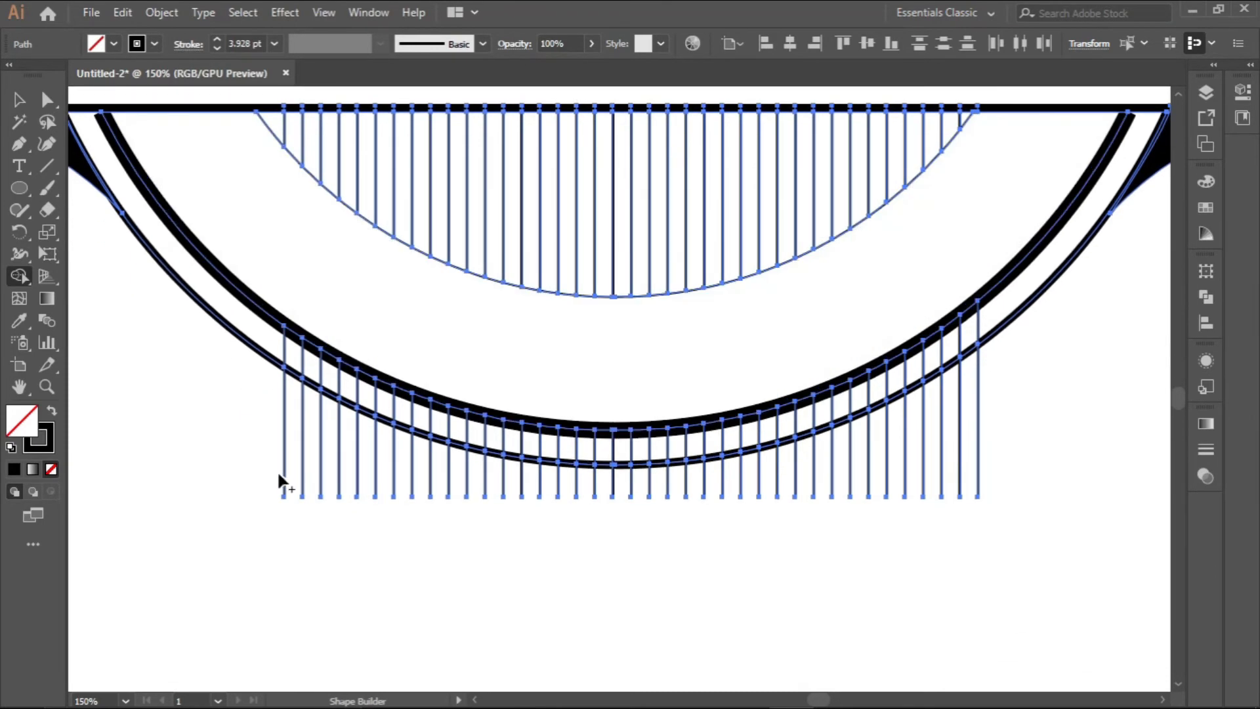
pyautogui.moveTo(274, 479); pyautogui.dragTo(517, 481)
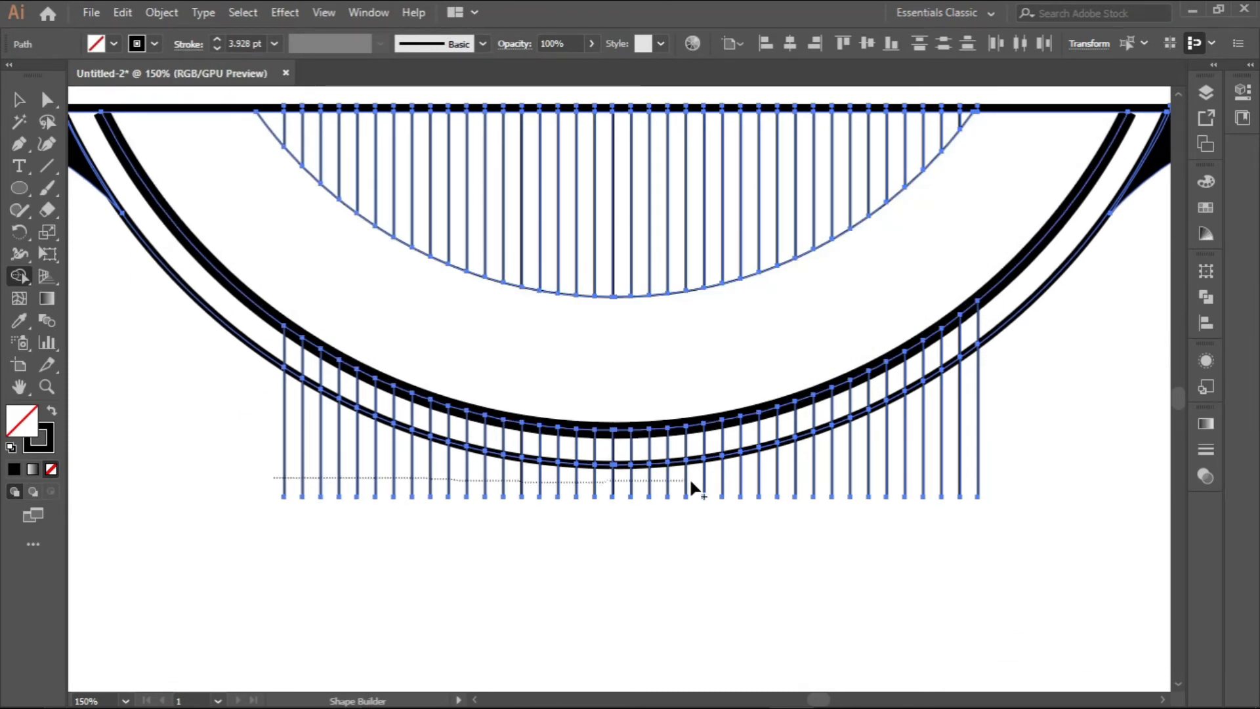
pyautogui.moveTo(689, 478)
pyautogui.mouseDown()
pyautogui.moveTo(945, 459)
pyautogui.moveTo(1000, 439)
pyautogui.mouseUp()
pyautogui.scroll(2, 308, 394)
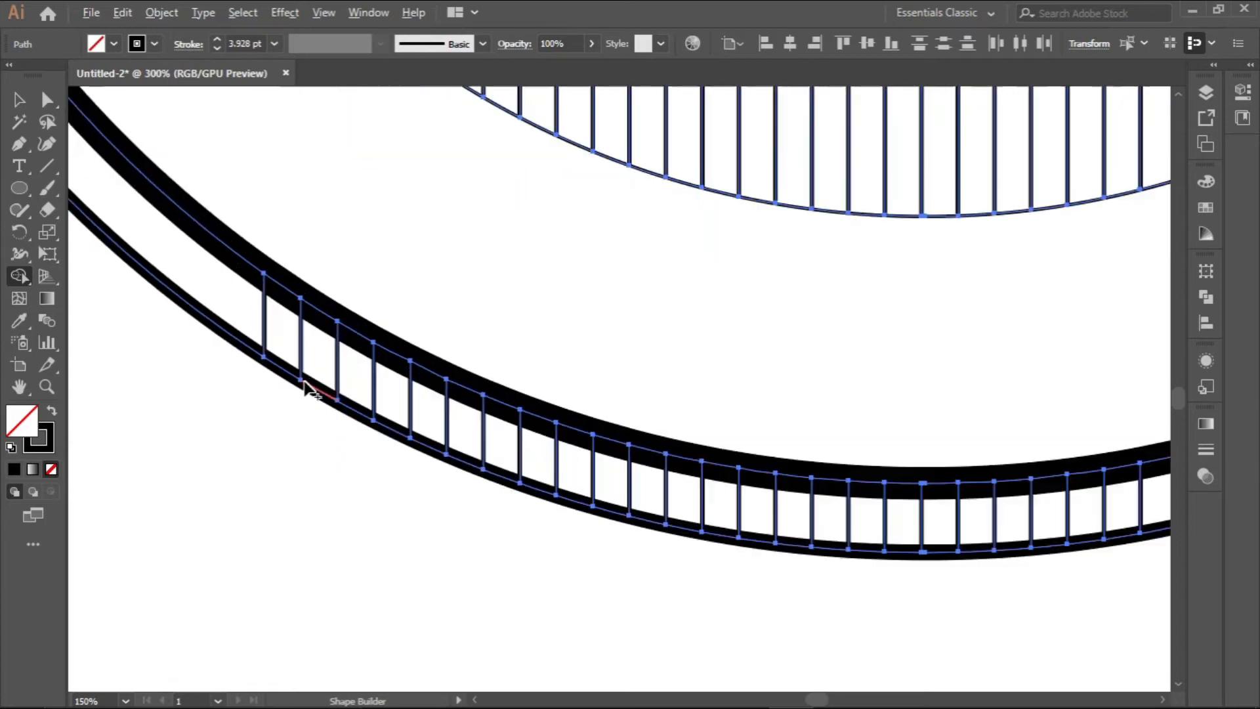
# Merge the regions between the thick inner ring and the outer ring with the Shape Builder tool to remove the vertical line segments there.
pyautogui.moveTo(246, 308)
pyautogui.mouseDown()
pyautogui.moveTo(505, 443)
pyautogui.moveTo(606, 469)
pyautogui.mouseUp()
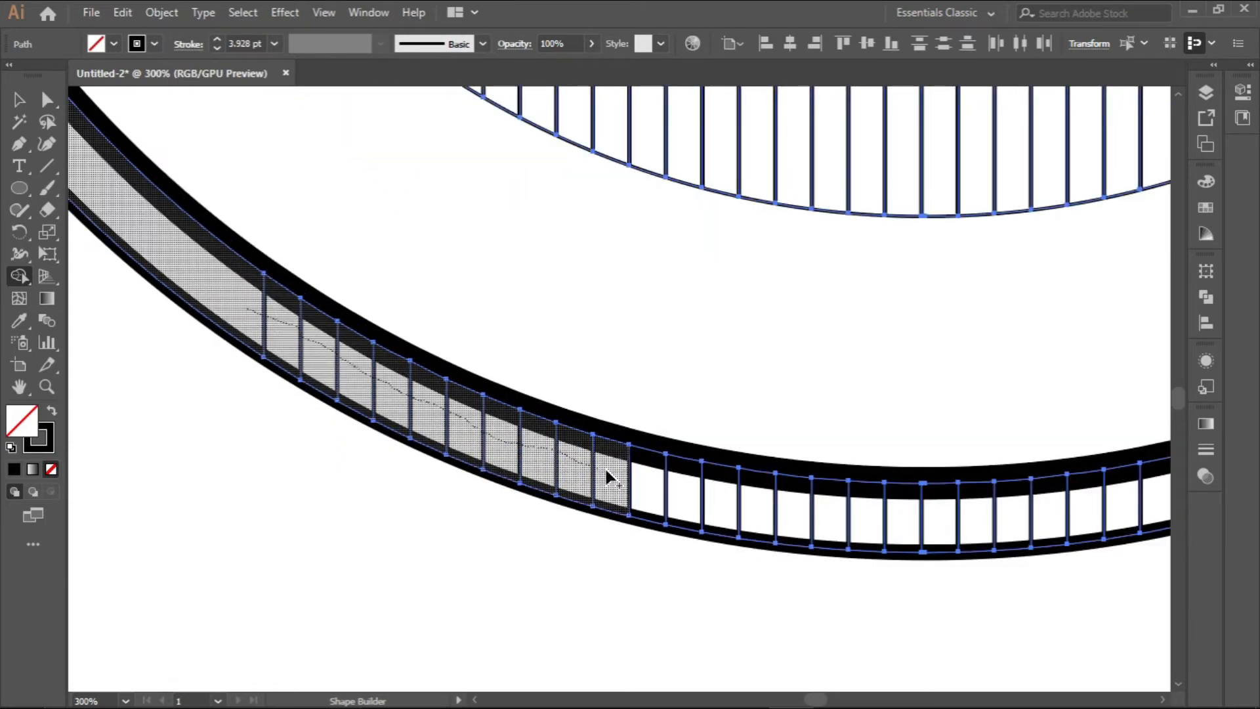
pyautogui.moveTo(682, 502); pyautogui.dragTo(777, 518)
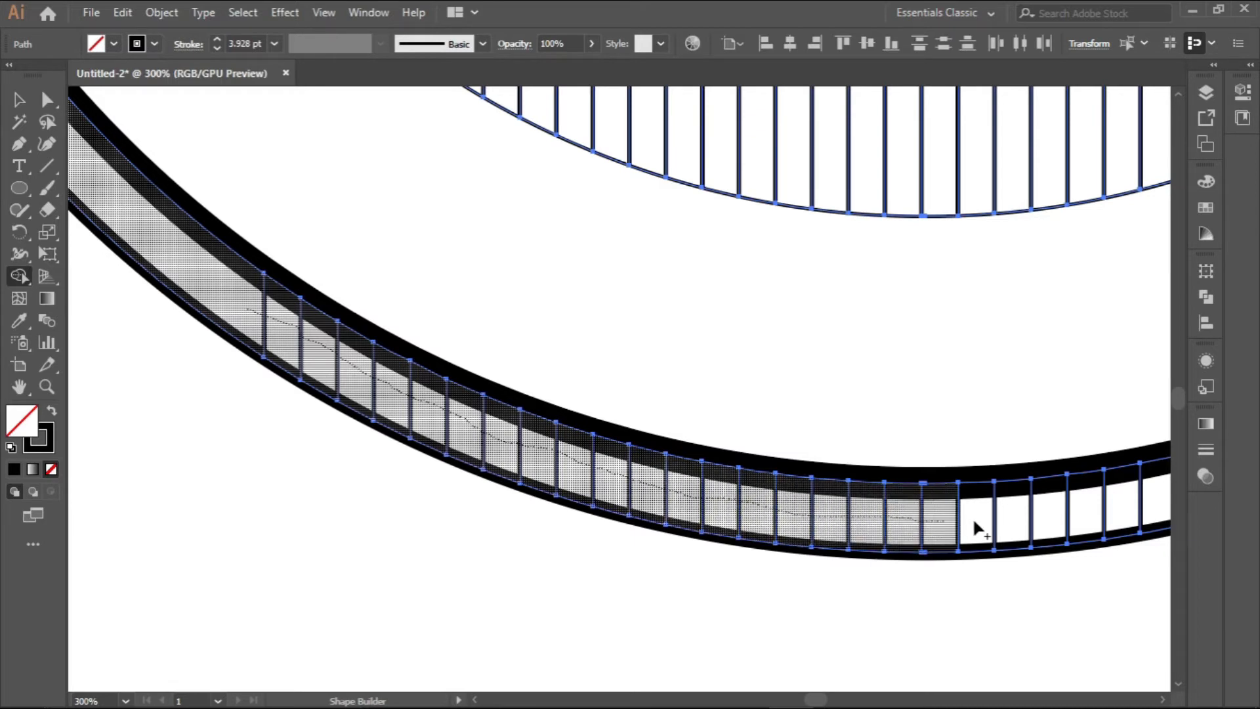
pyautogui.moveTo(976, 525)
pyautogui.mouseDown()
pyautogui.moveTo(1124, 505)
pyautogui.moveTo(480, 534)
pyautogui.mouseUp()
pyautogui.moveTo(378, 566)
pyautogui.mouseDown()
pyautogui.moveTo(479, 557)
pyautogui.moveTo(597, 514)
pyautogui.moveTo(905, 361)
pyautogui.moveTo(919, 339)
pyautogui.mouseUp()
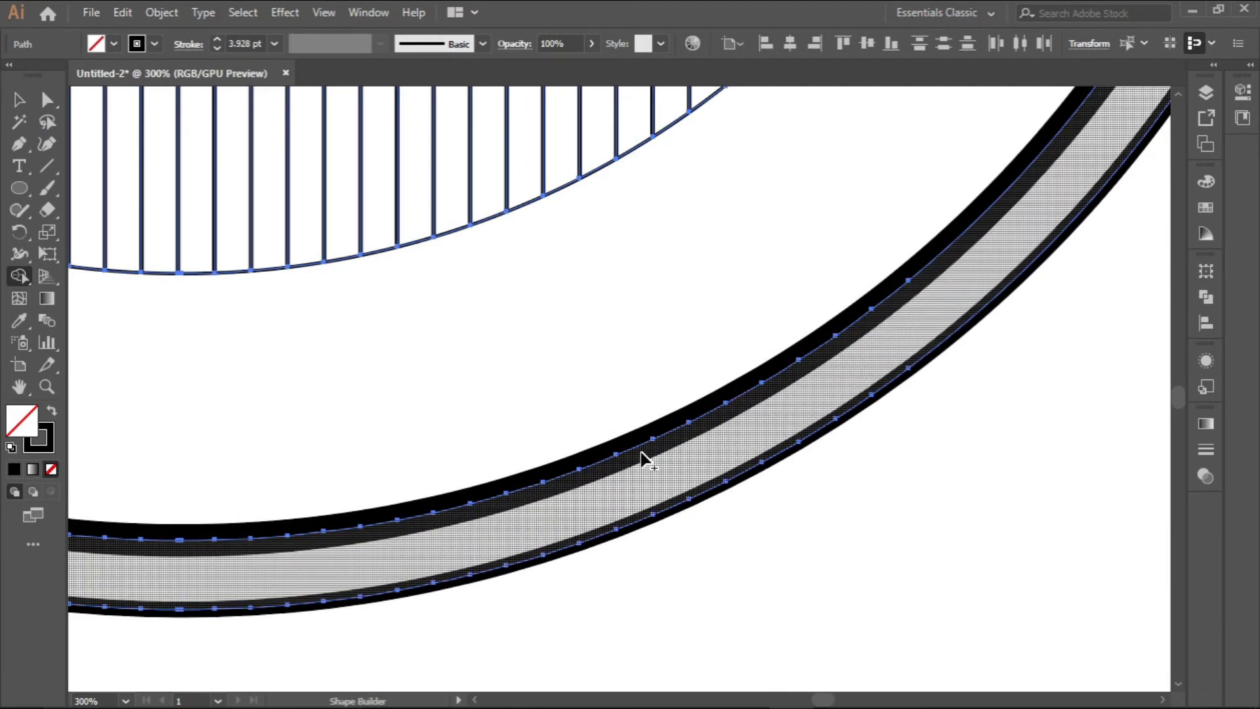
pyautogui.scroll(-5, 641, 455)
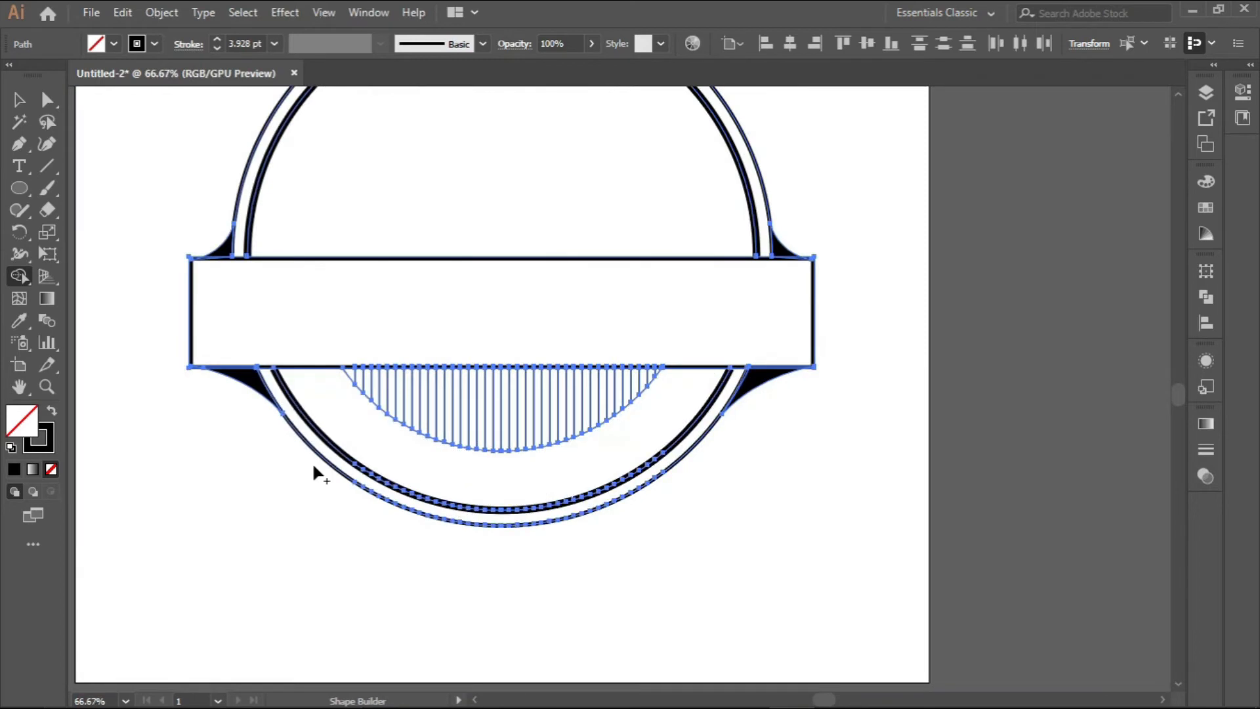
pyautogui.scroll(-1, 425, 399)
pyautogui.scroll(1, 425, 399)
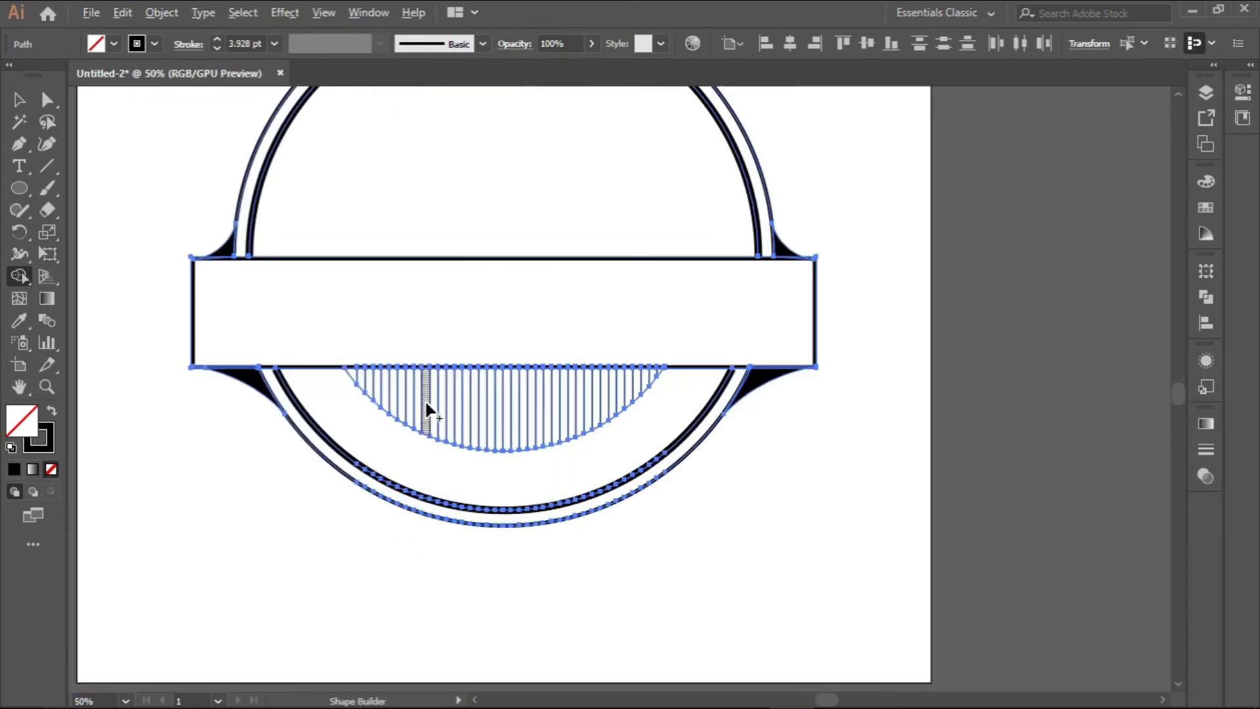
pyautogui.press('space')
pyautogui.moveTo(435, 389); pyautogui.dragTo(520, 468)
pyautogui.scroll(-2, 467, 411)
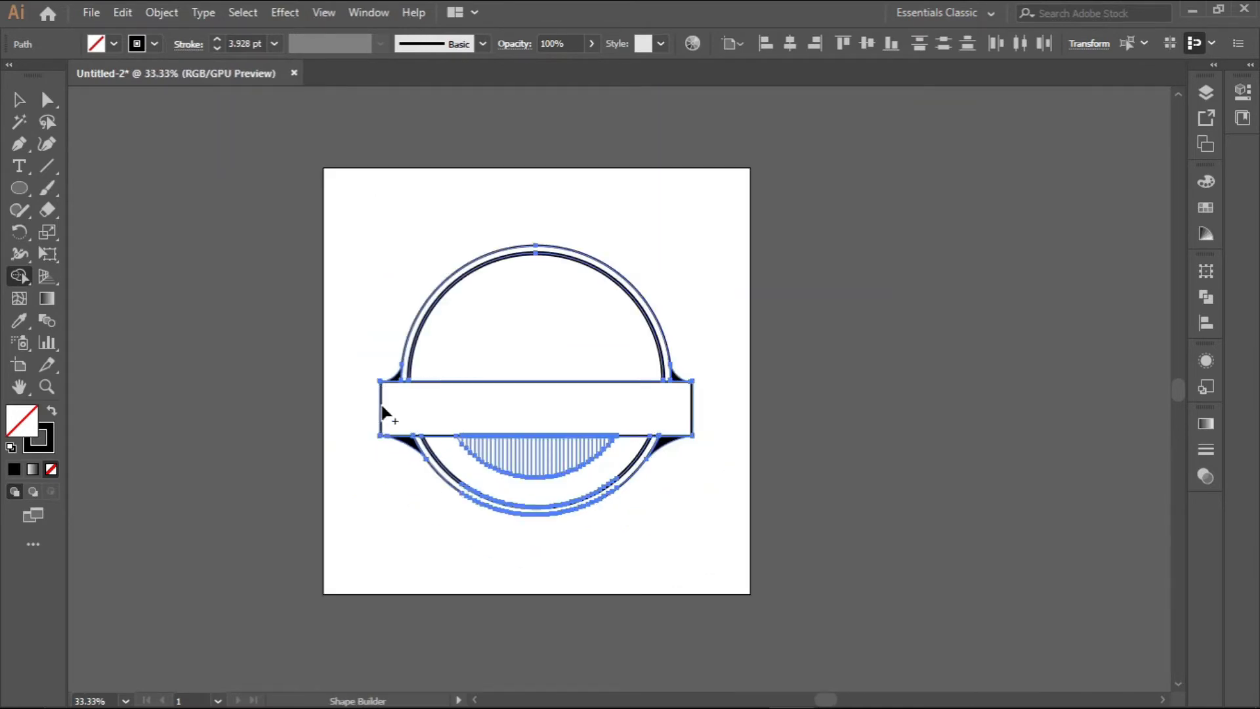
pyautogui.scroll(3, 382, 396)
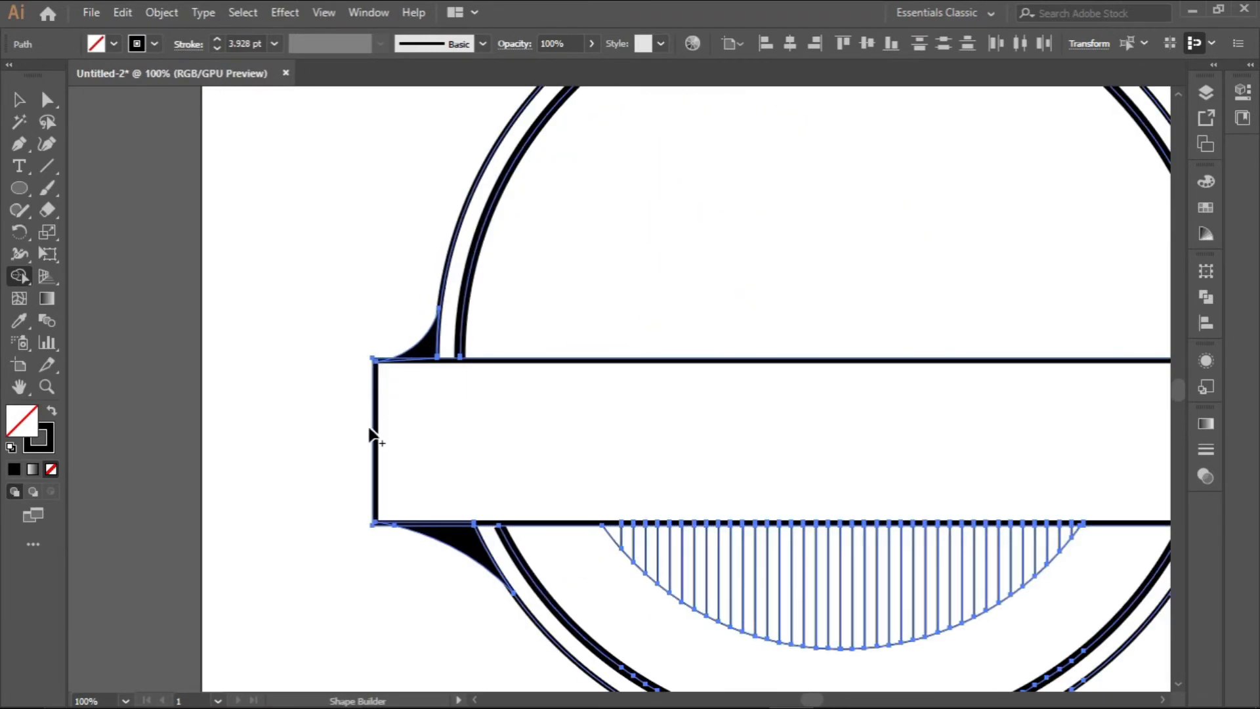
pyautogui.scroll(-2, 392, 458)
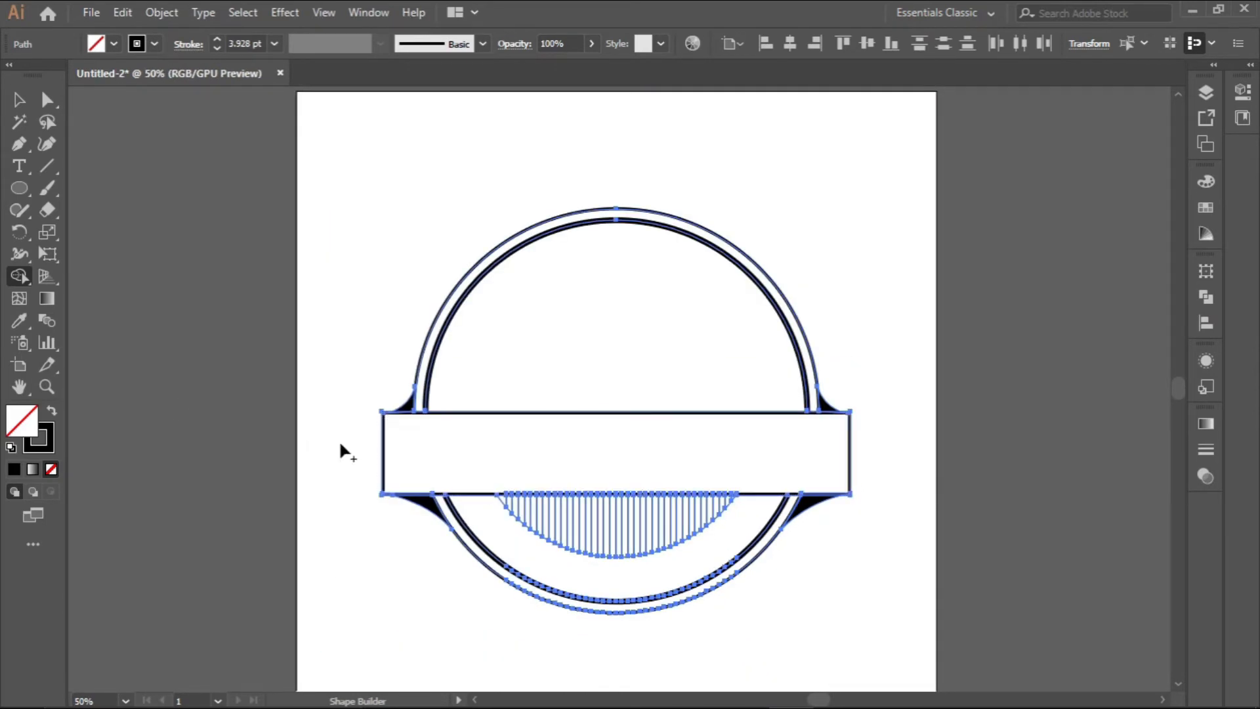
pyautogui.click(18, 99)
pyautogui.hotkey('ctrl', 'a')
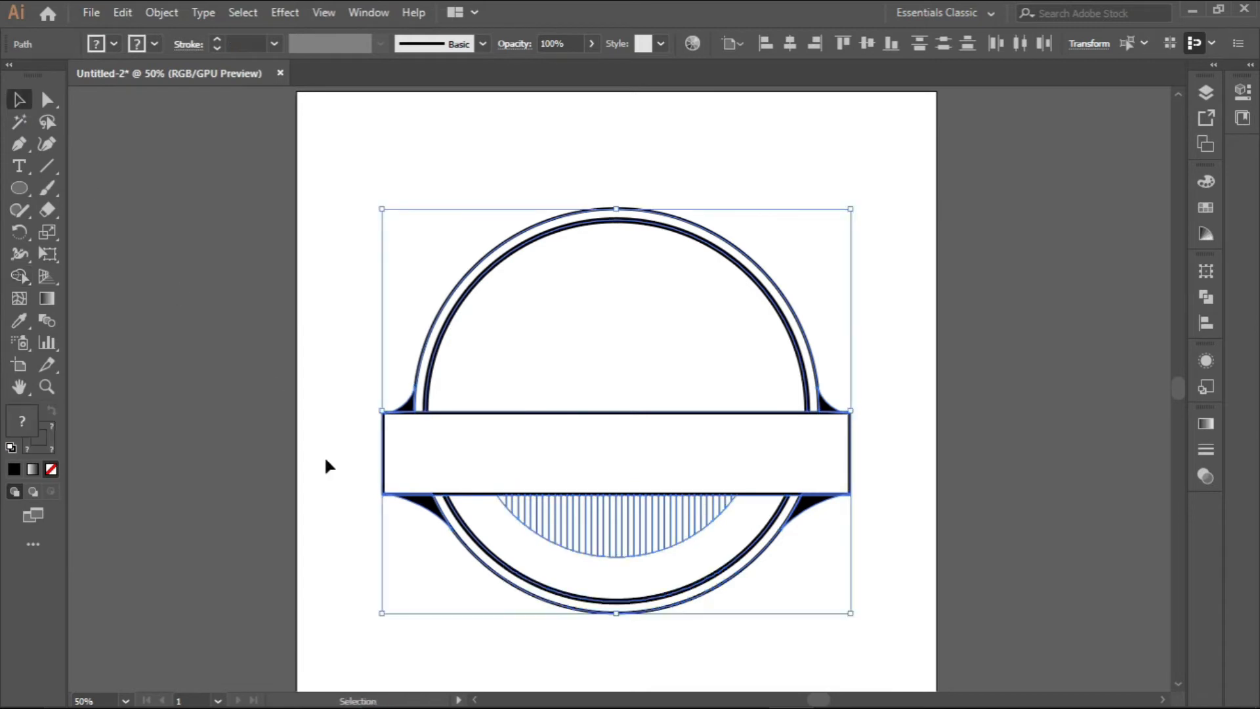
pyautogui.click(50, 210)
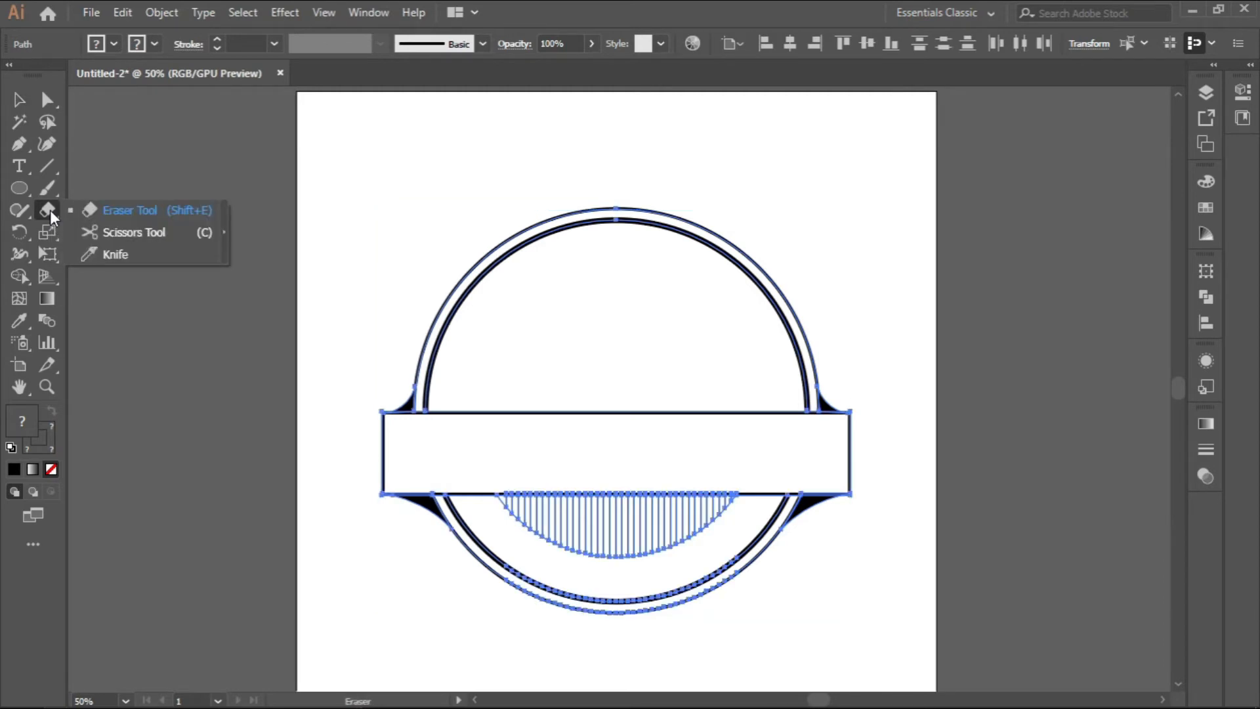
pyautogui.click(105, 230)
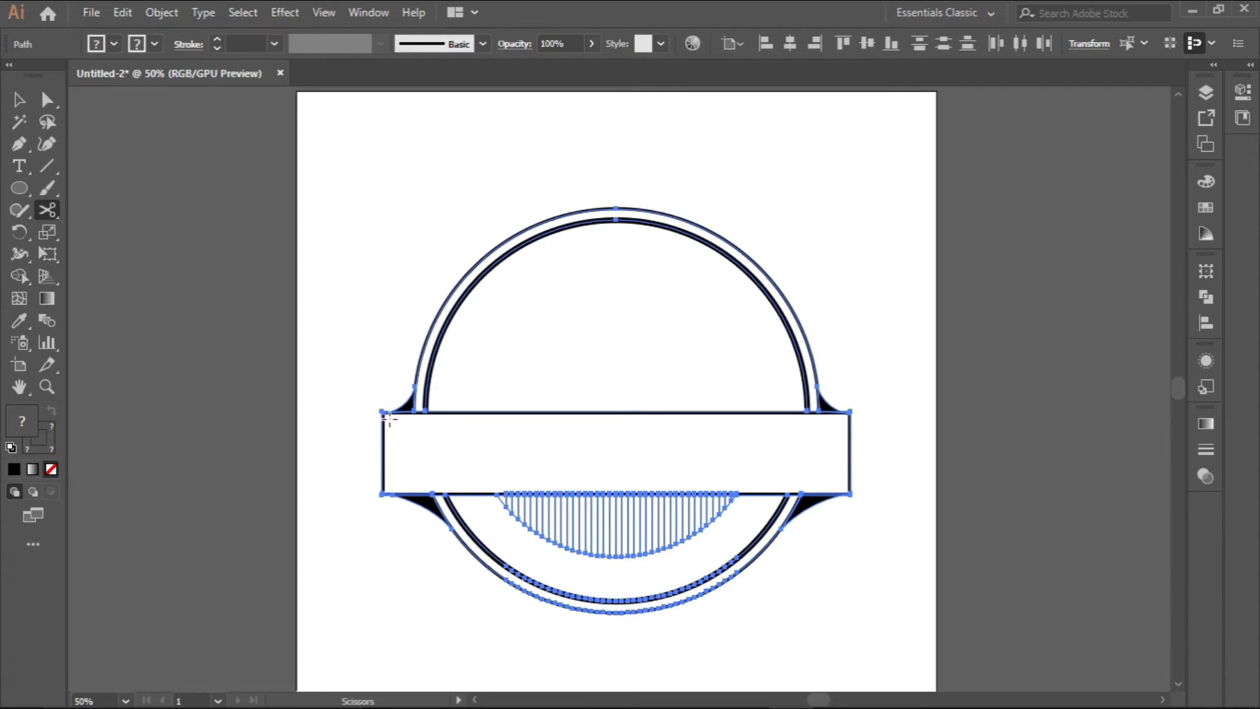
pyautogui.scroll(1, 382, 426)
pyautogui.click(19, 99)
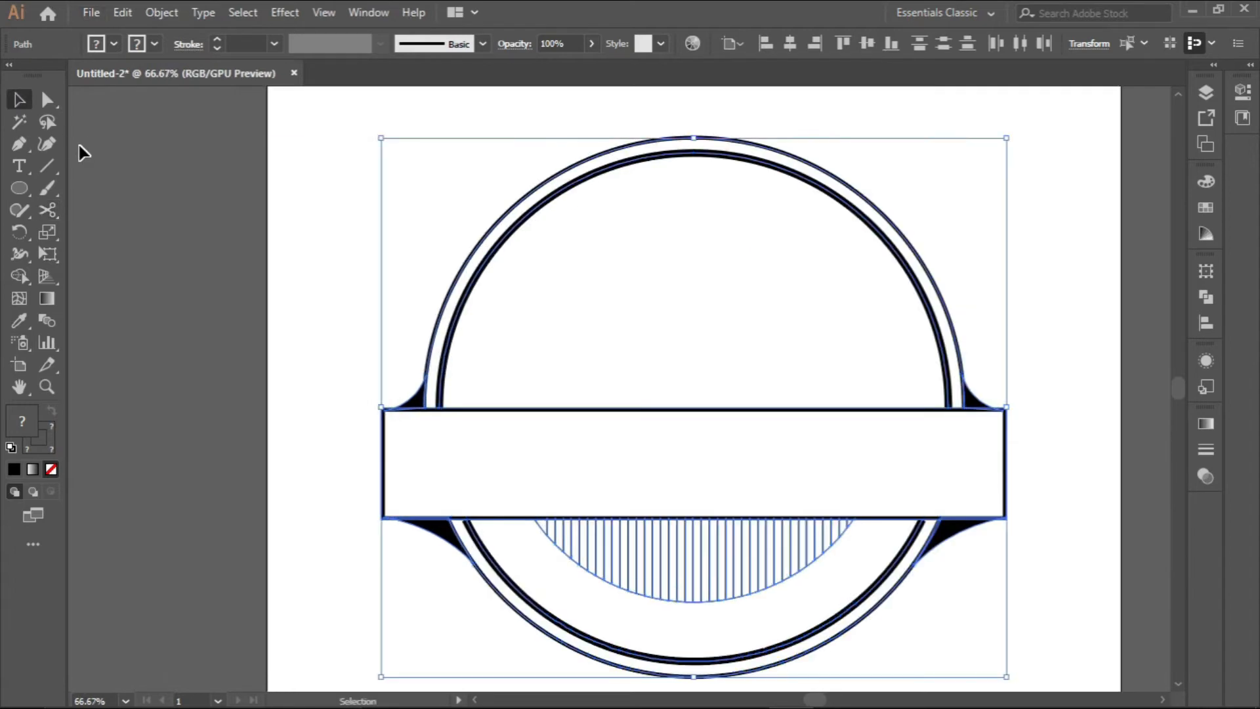
pyautogui.click(299, 321)
# Cut the banner outline at its upper-left and lower-left corner anchors with the Scissors tool.
pyautogui.click(387, 437)
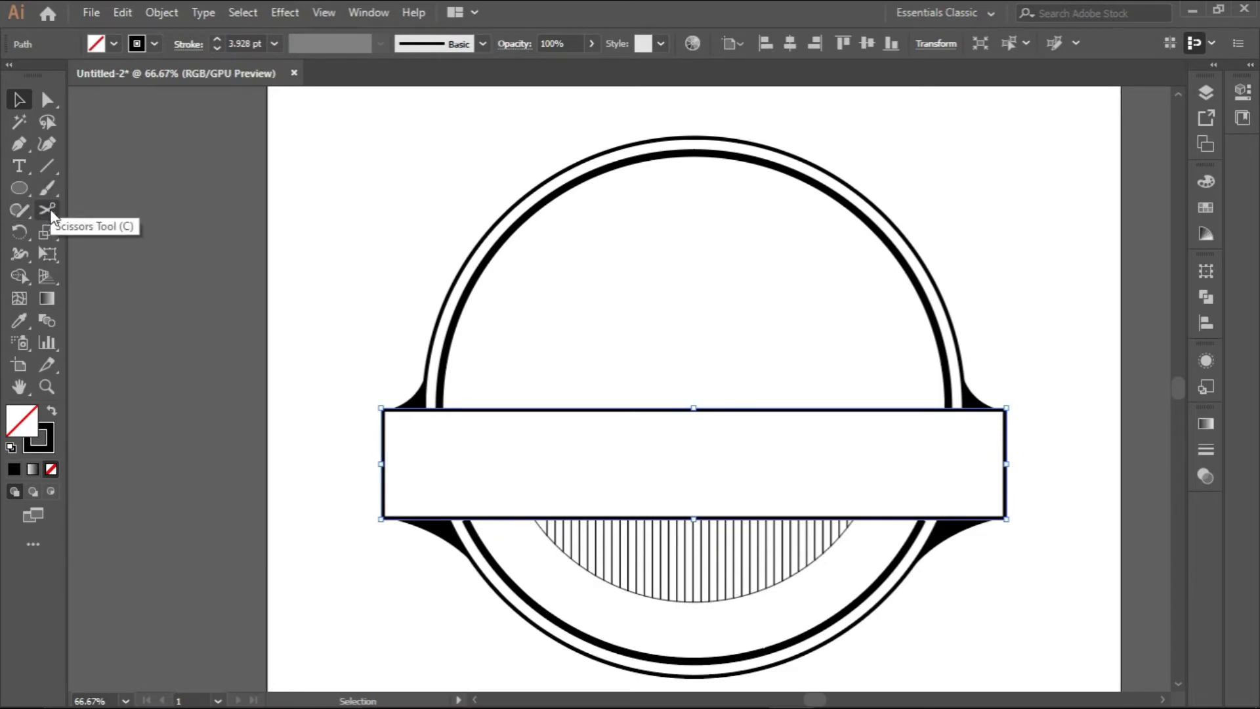
pyautogui.click(48, 210)
pyautogui.scroll(5, 390, 416)
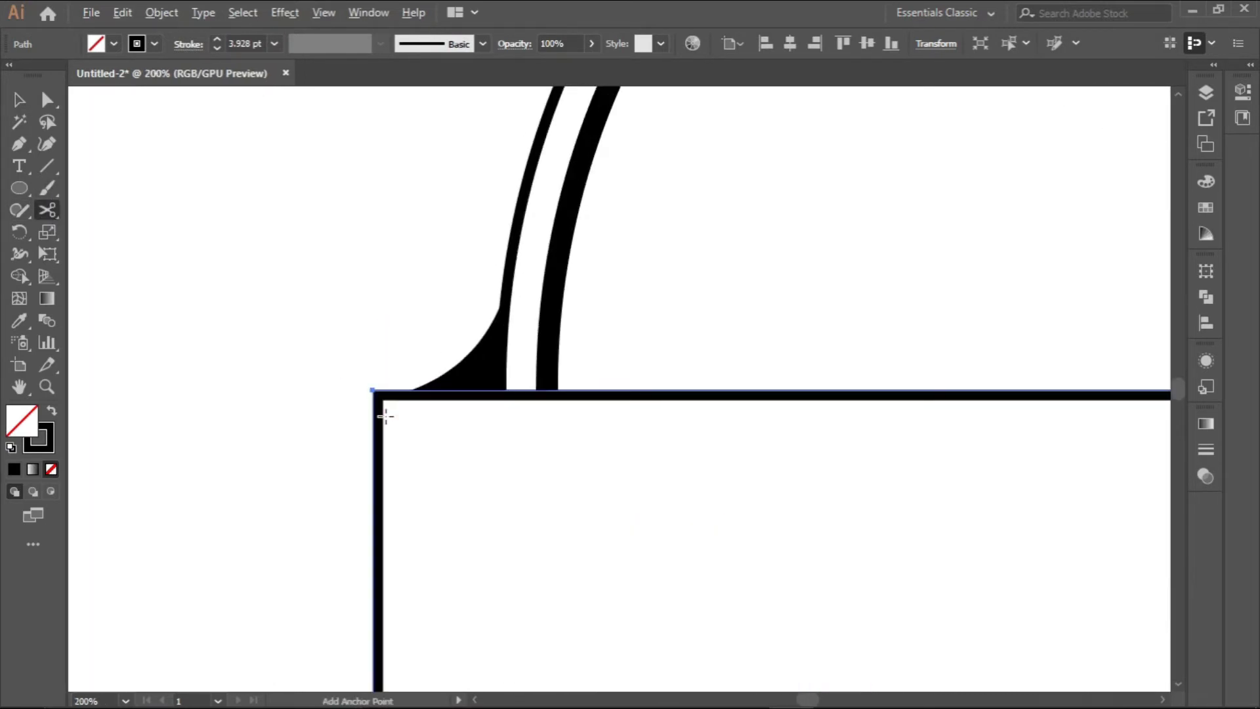
pyautogui.scroll(-2, 377, 403)
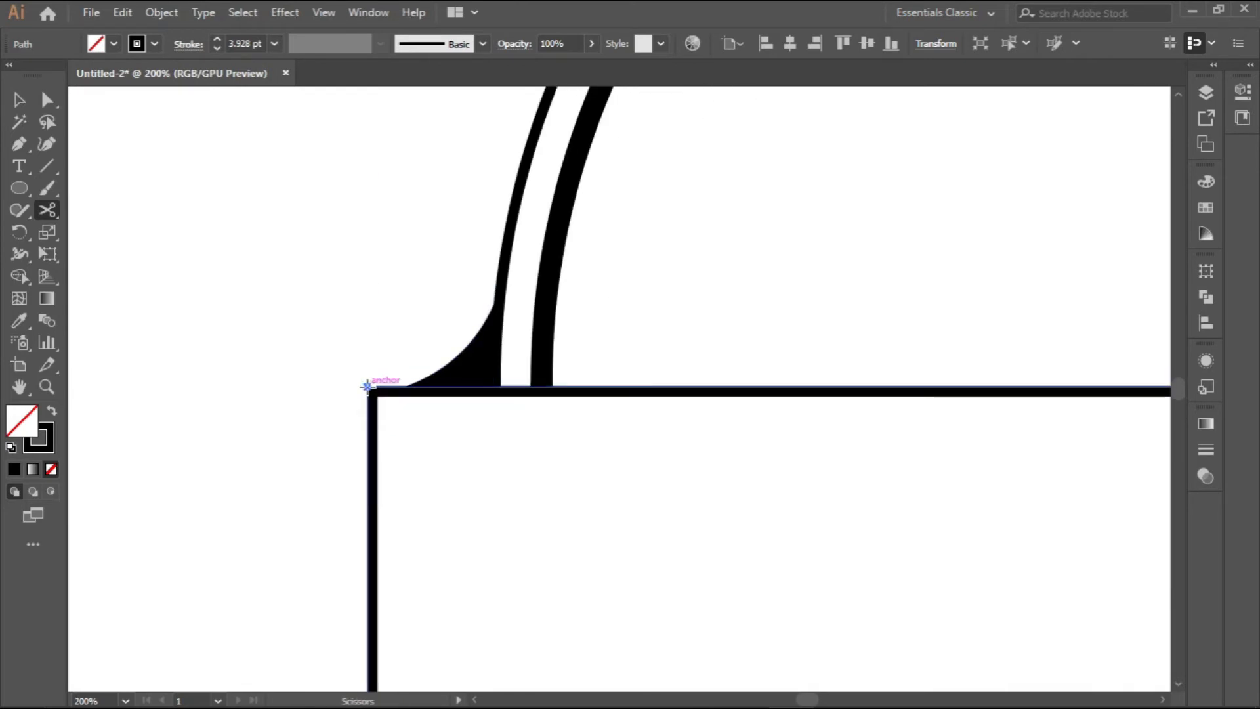
pyautogui.click(367, 386)
pyautogui.scroll(-5, 368, 425)
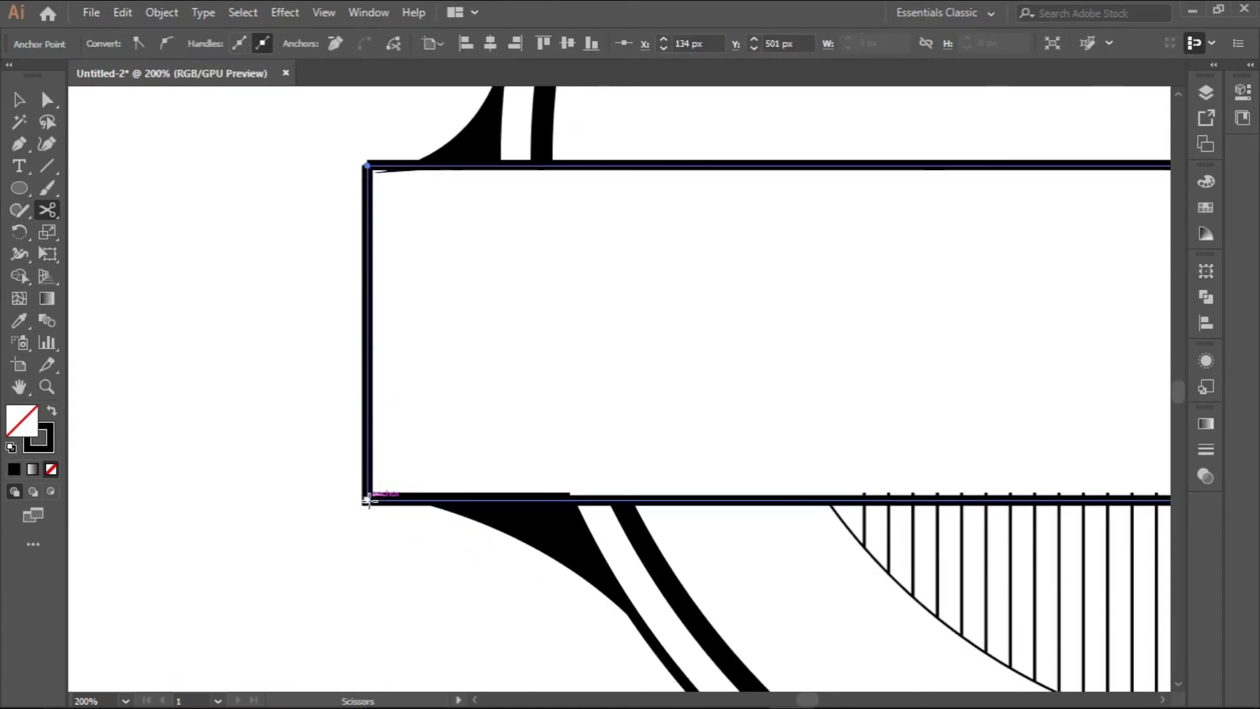
pyautogui.click(367, 500)
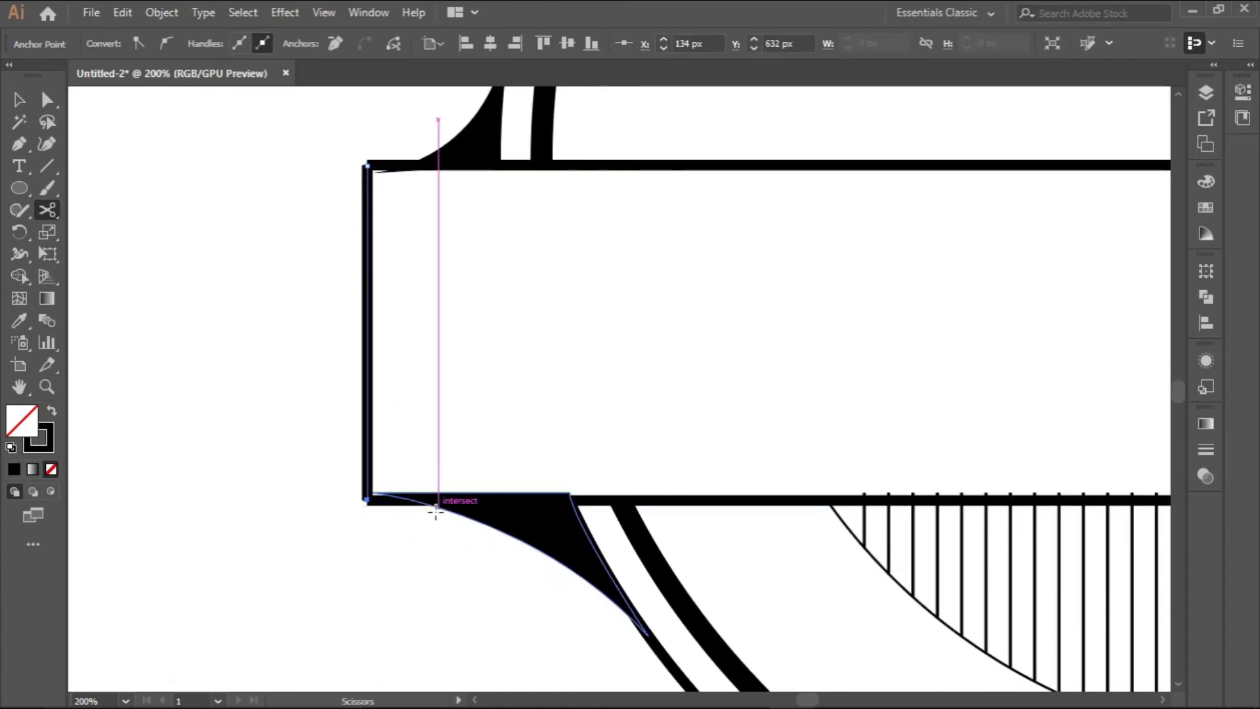
# Pull the separated left side of the banner away from the badge and delete it.
pyautogui.scroll(-2, 424, 515)
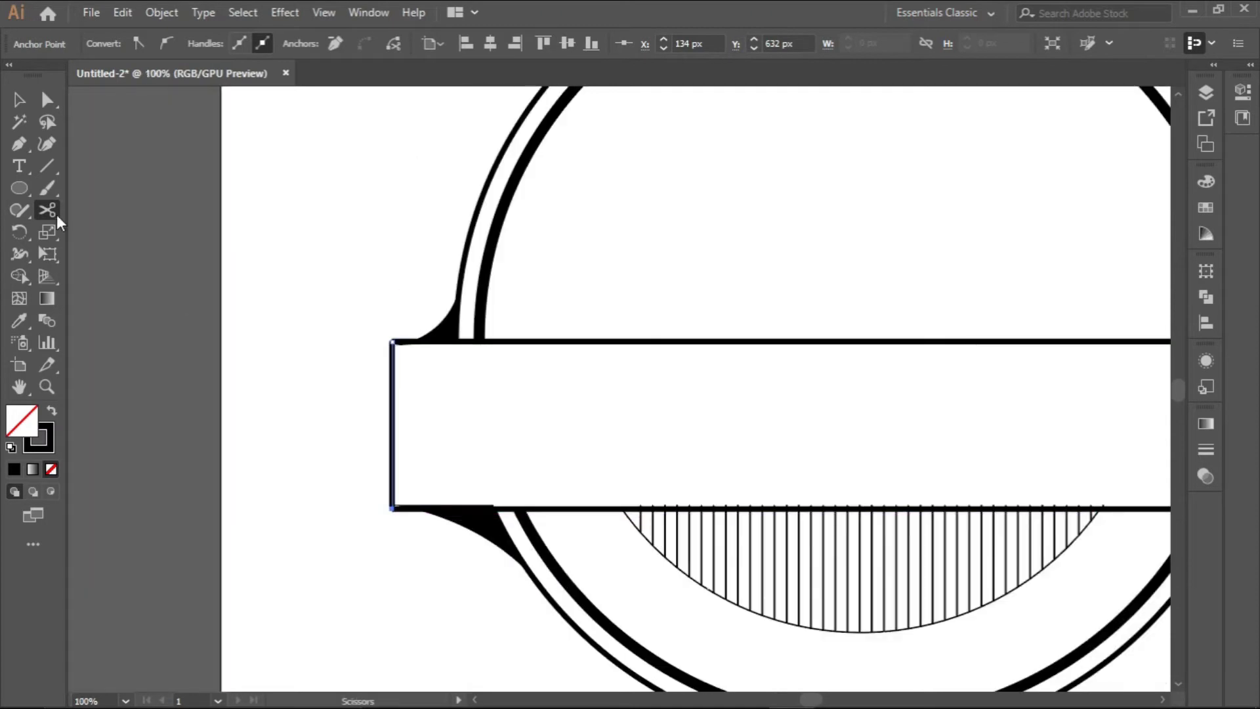
pyautogui.click(15, 100)
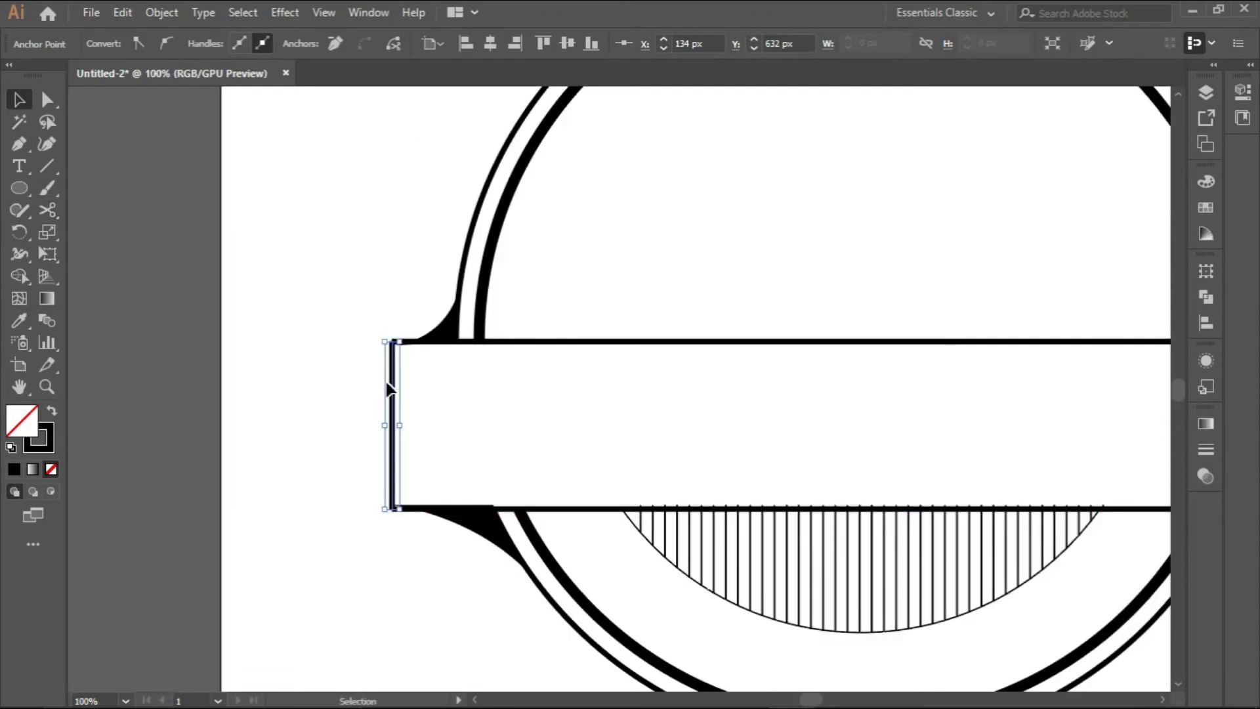
pyautogui.moveTo(388, 389); pyautogui.dragTo(276, 386)
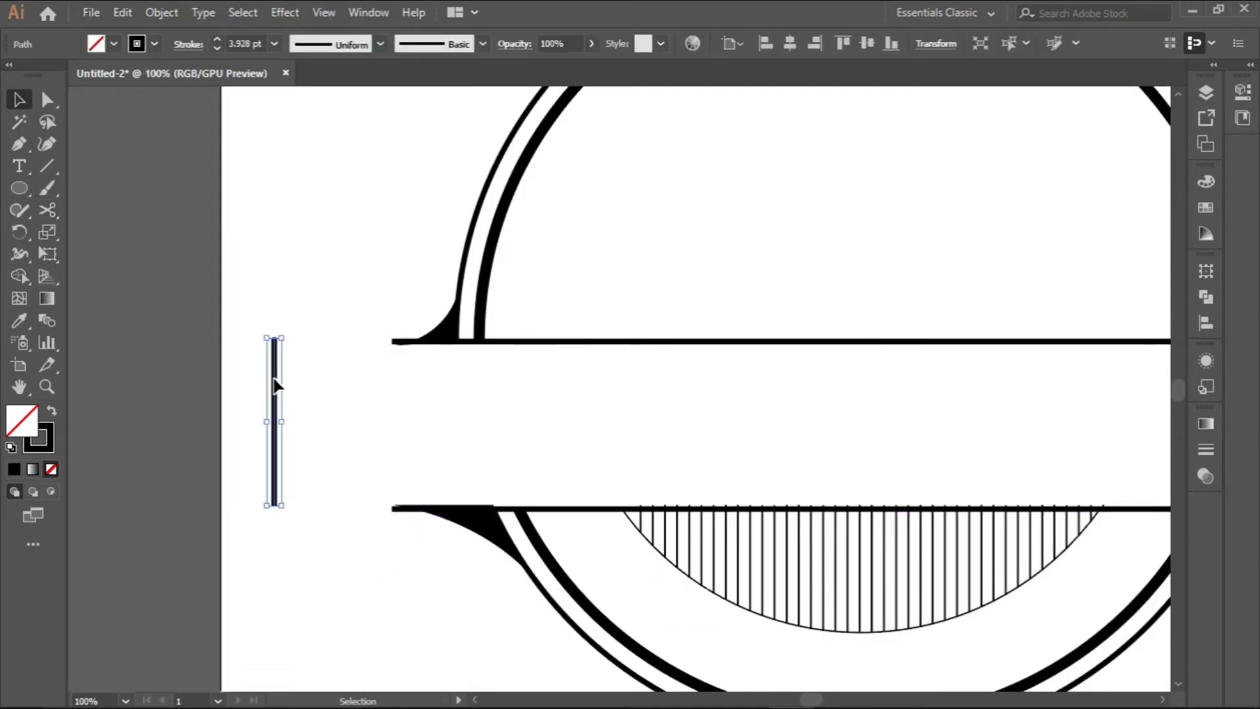
pyautogui.press('Delete')
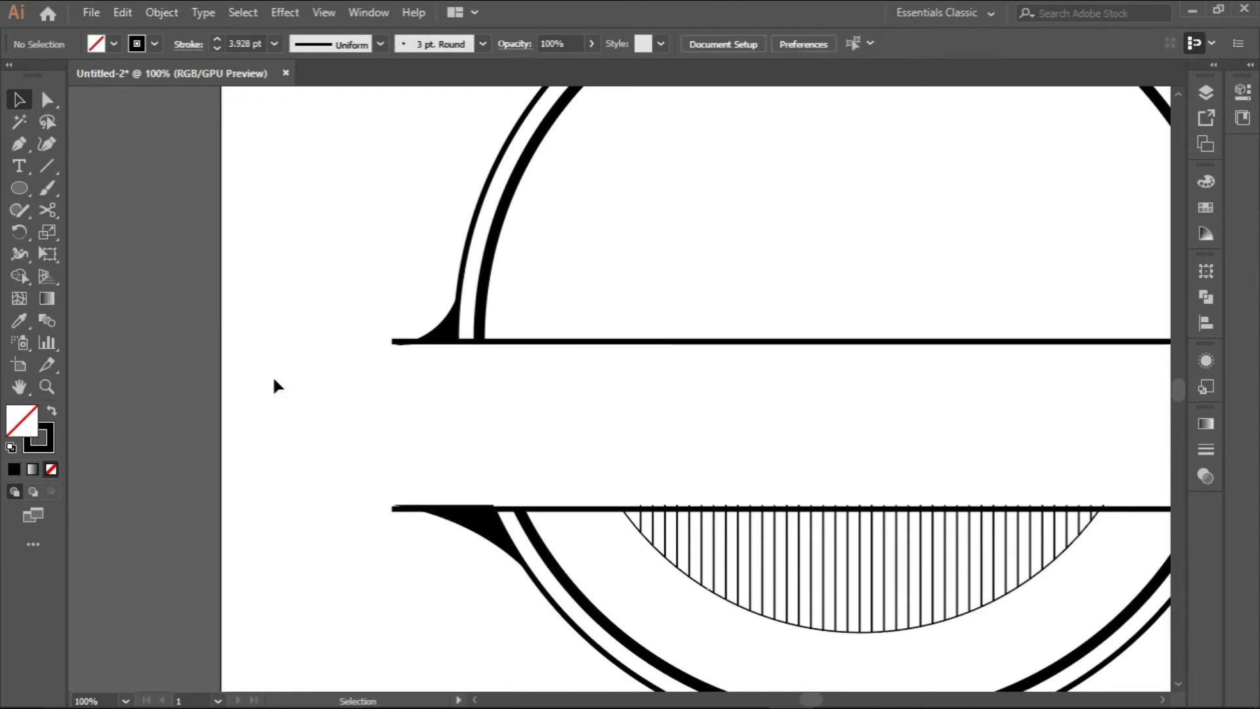
# Cut the banner outline at its upper-right and lower-right corner anchors with the Scissors tool.
pyautogui.hotkey('ctrl', '0')
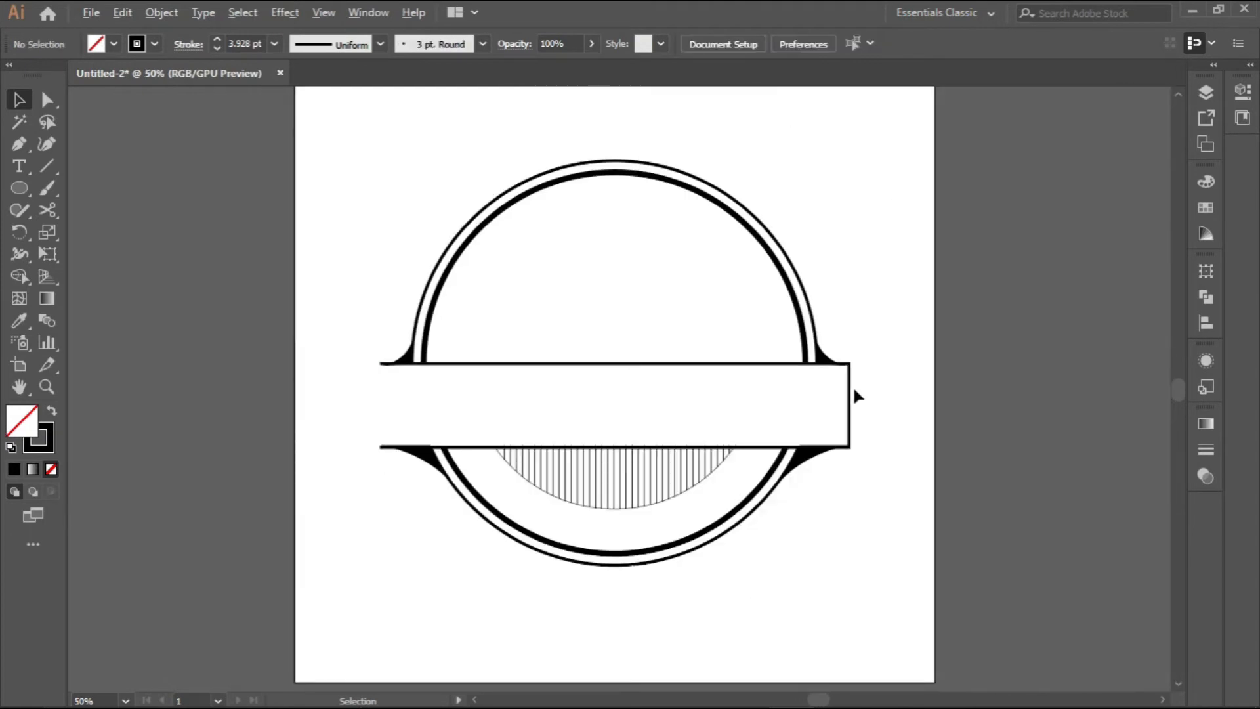
pyautogui.scroll(3, 852, 385)
pyautogui.click(840, 355)
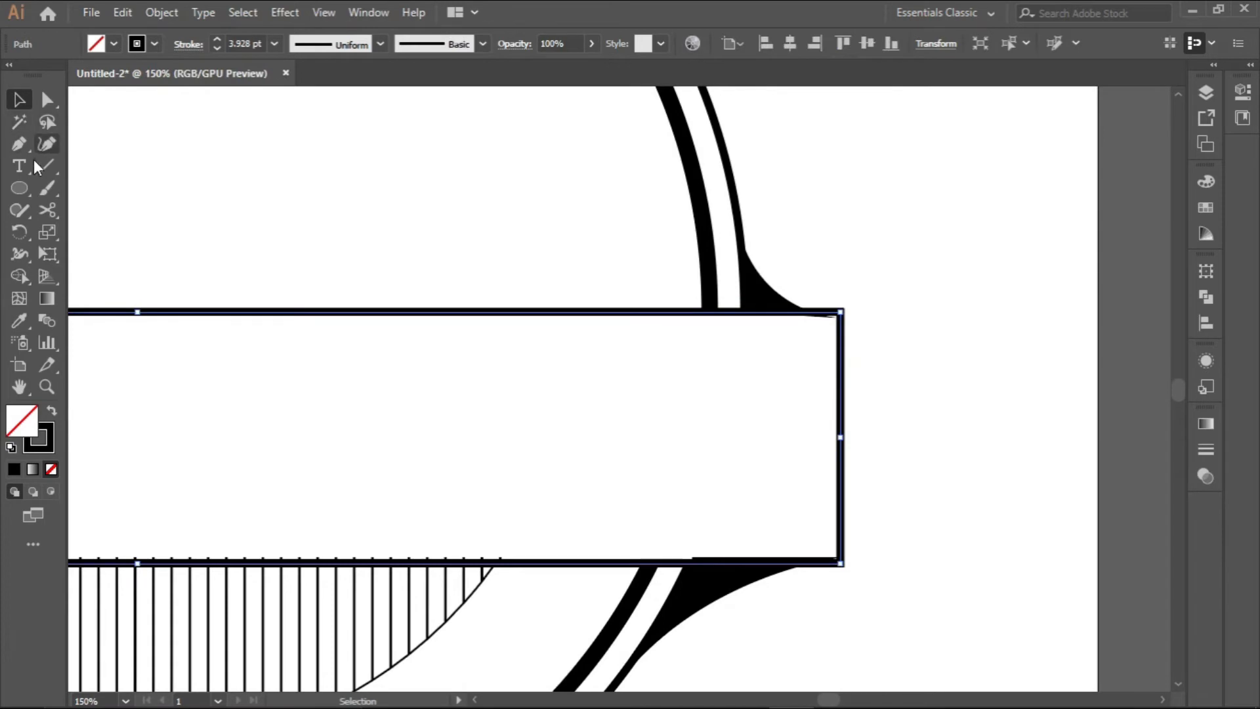
pyautogui.click(48, 209)
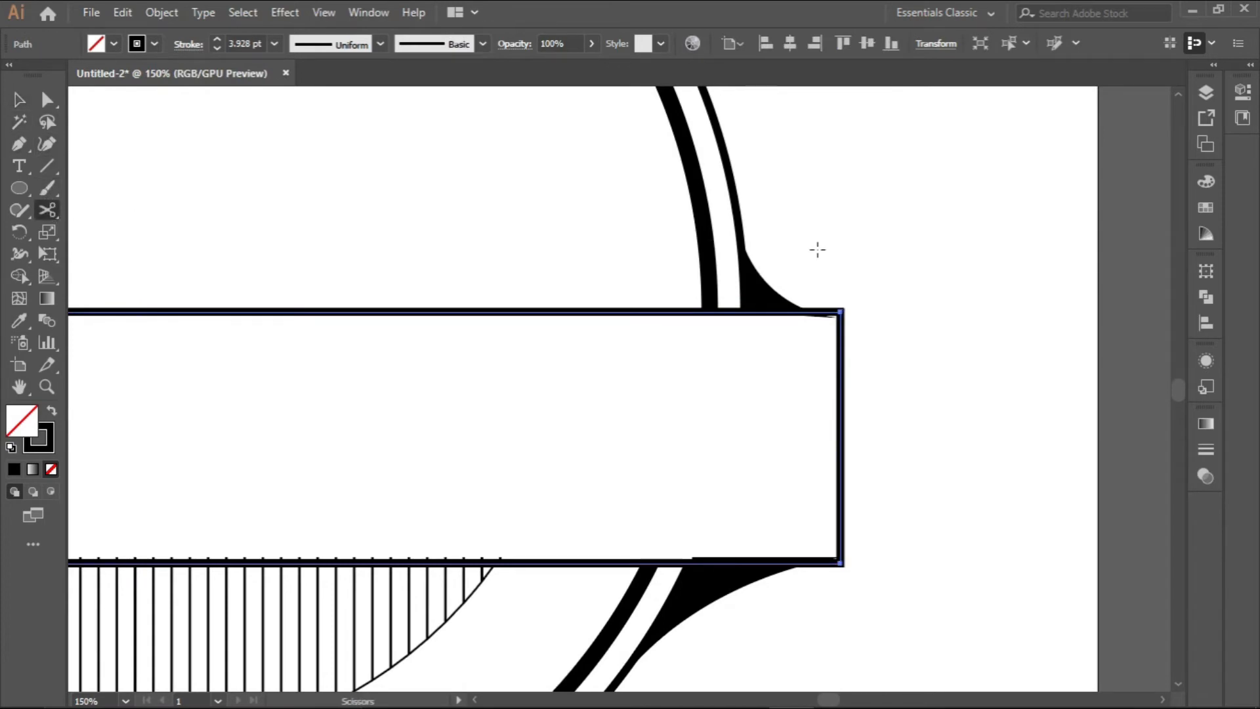
pyautogui.click(840, 312)
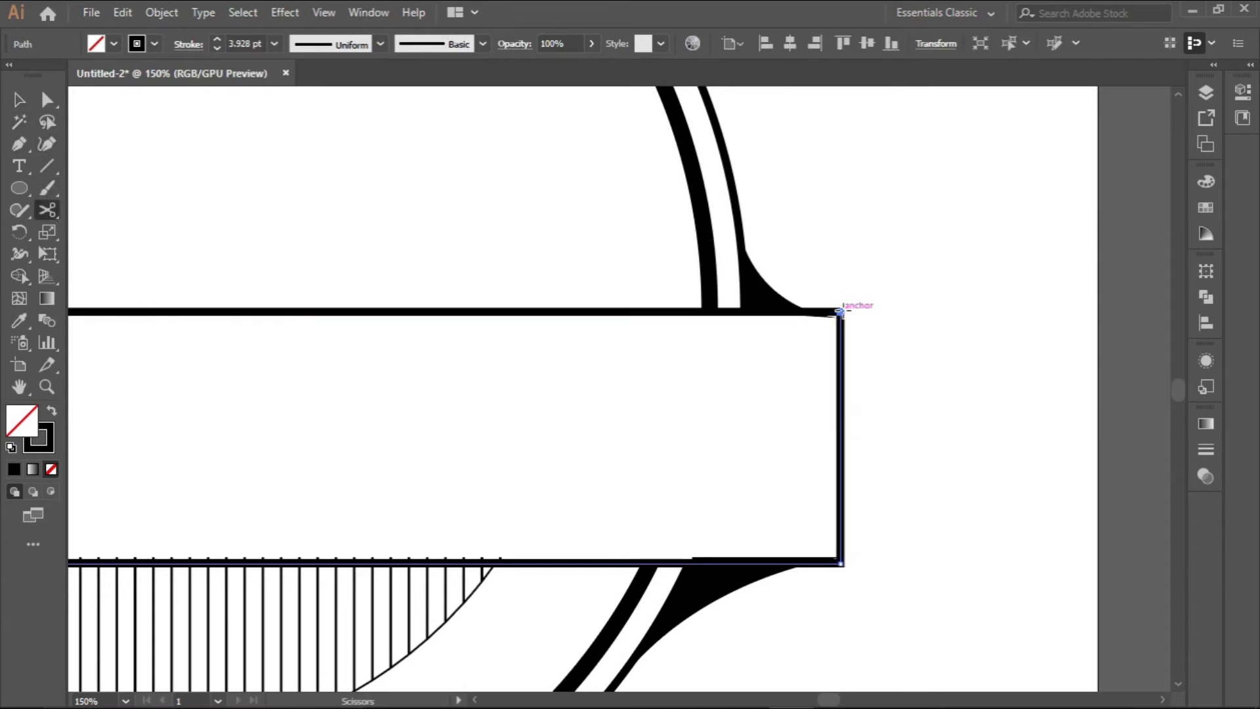
pyautogui.click(840, 562)
pyautogui.click(841, 563)
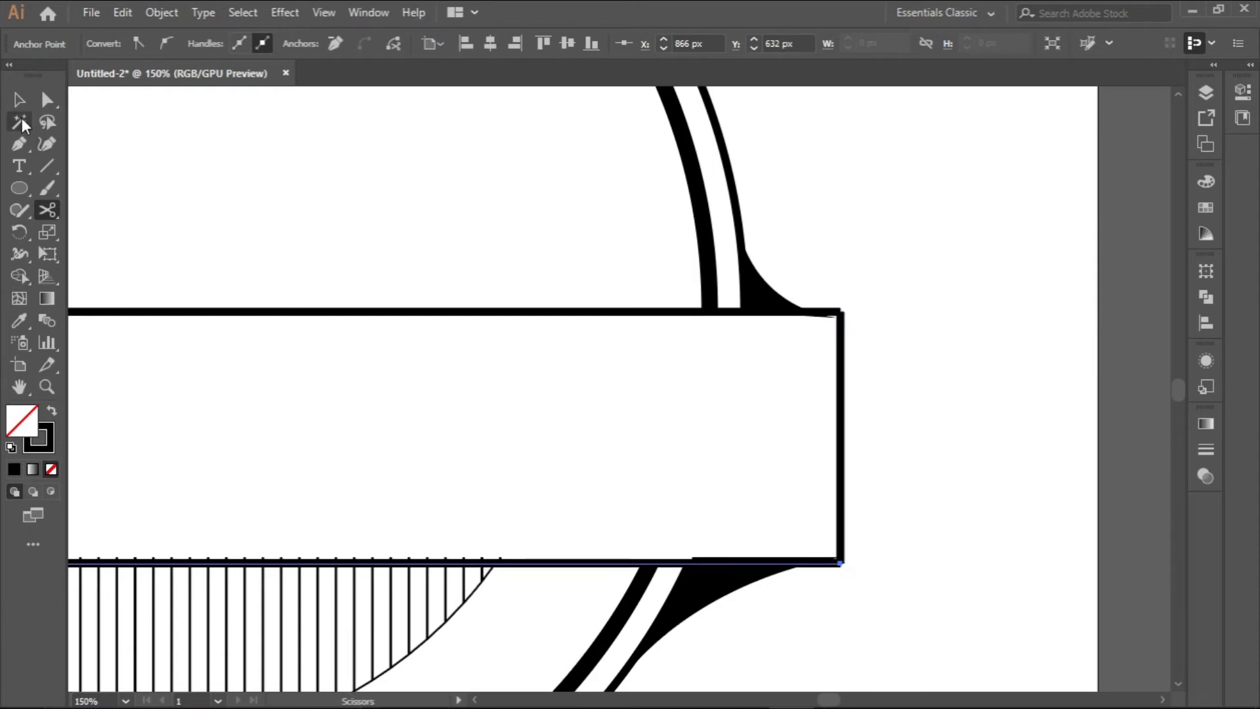
# Pull the separated right side of the banner away from the badge and delete it.
pyautogui.click(19, 99)
pyautogui.moveTo(840, 380); pyautogui.dragTo(945, 399)
pyautogui.press('Delete')
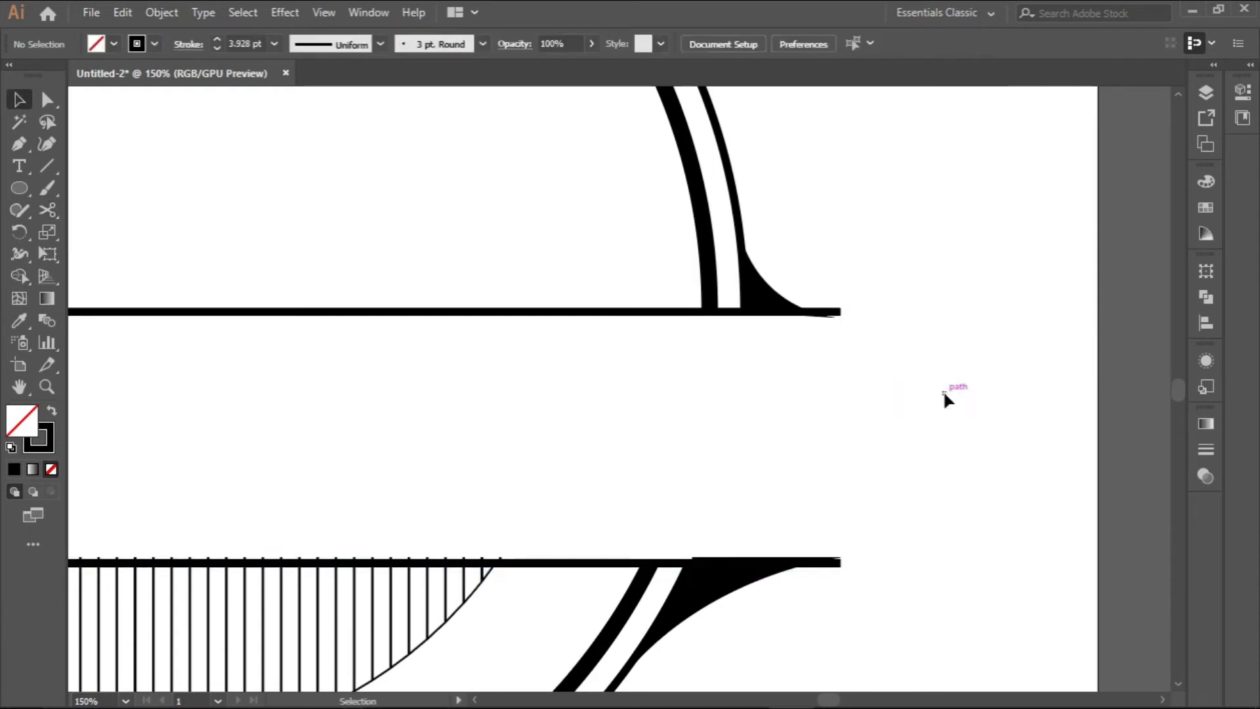
# Give the banner's upper line rounded ends by setting its stroke to Round Cap.
pyautogui.scroll(-2, 684, 394)
pyautogui.moveTo(578, 408); pyautogui.dragTo(809, 397)
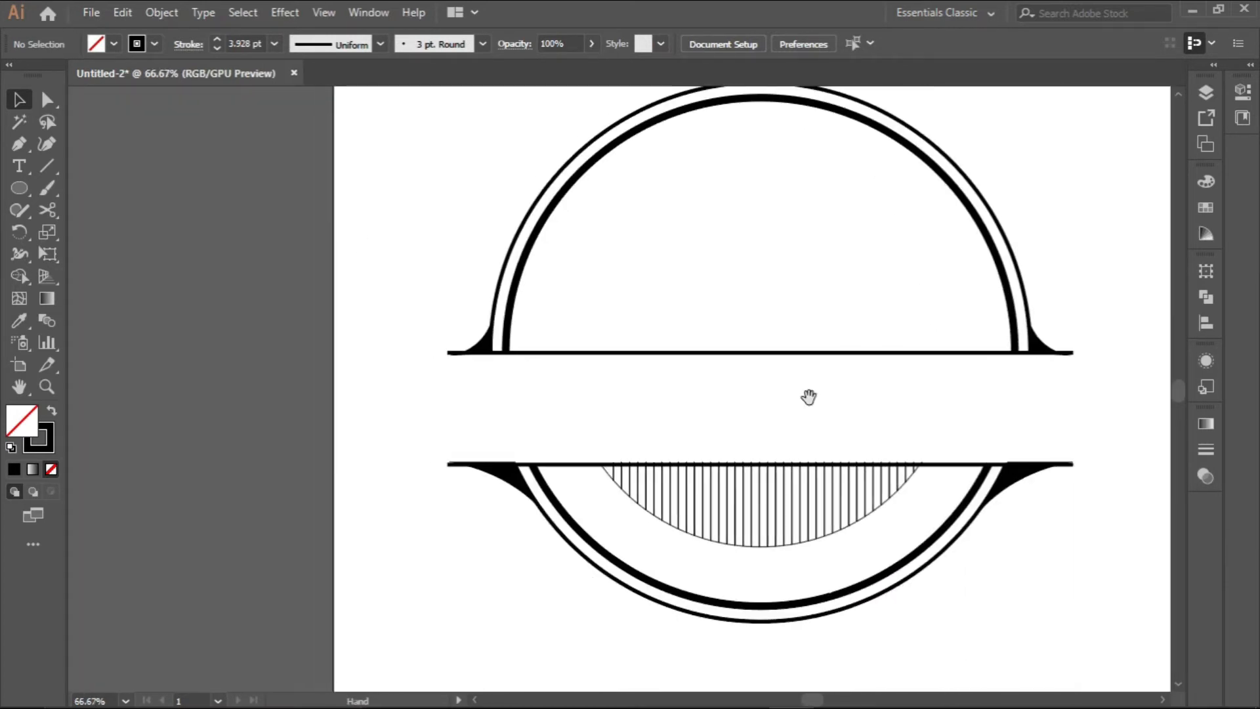
pyautogui.scroll(3, 448, 357)
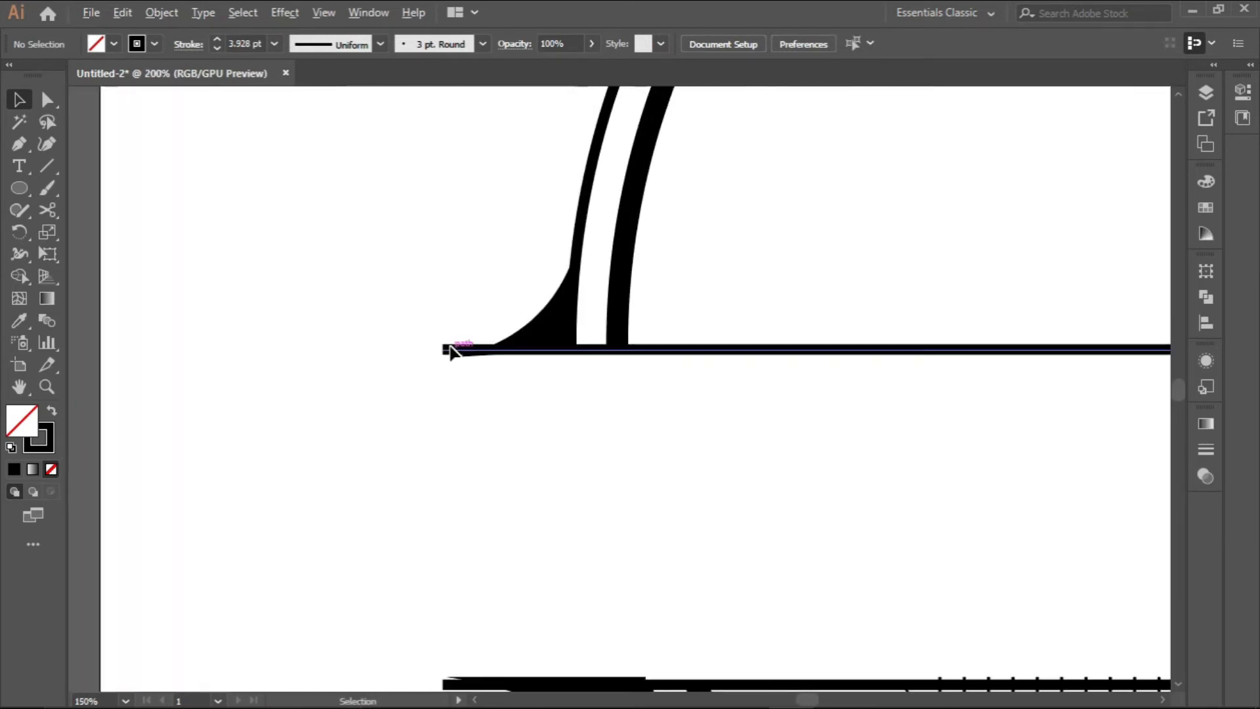
pyautogui.scroll(2, 446, 353)
pyautogui.click(450, 351)
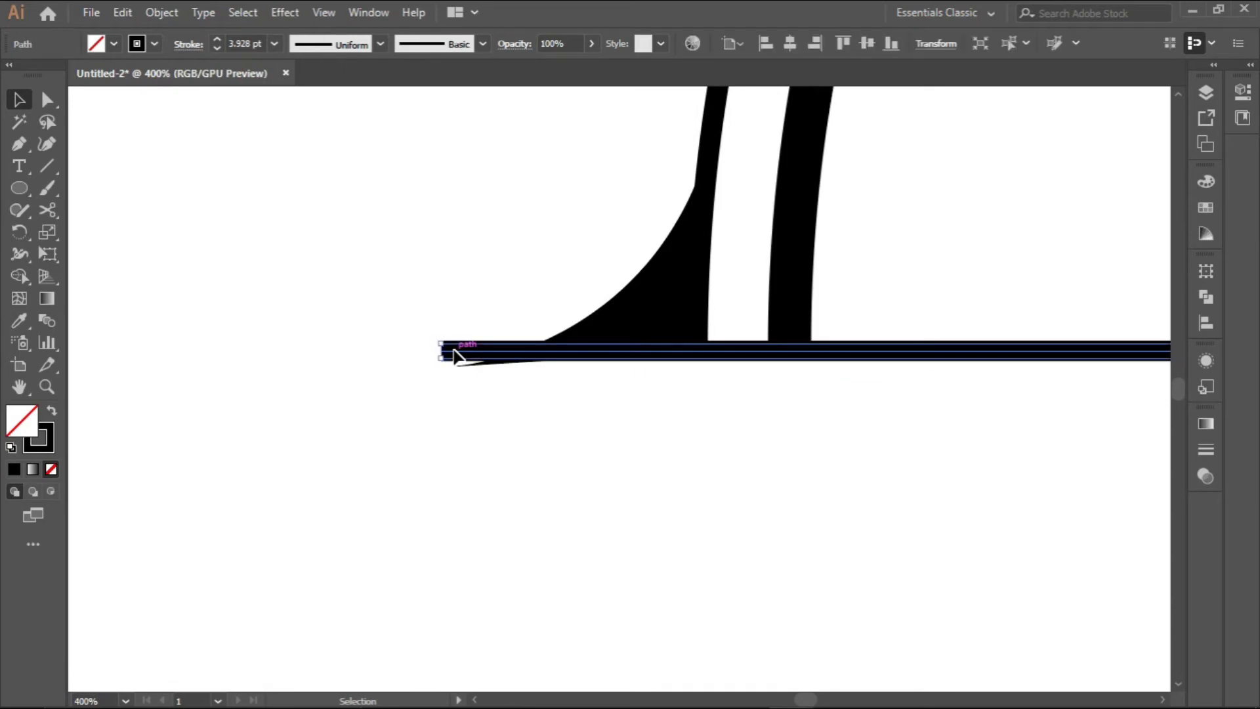
pyautogui.scroll(-3, 454, 354)
pyautogui.scroll(-2, 832, 396)
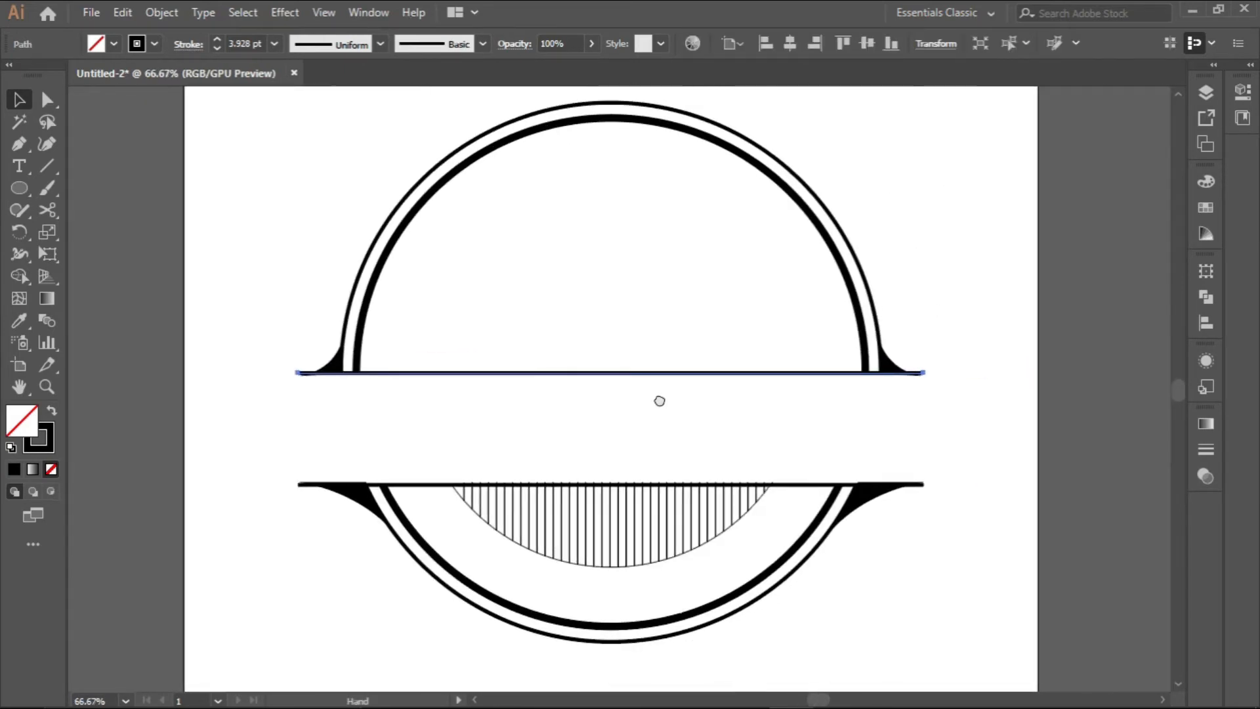
pyautogui.scroll(2, 925, 380)
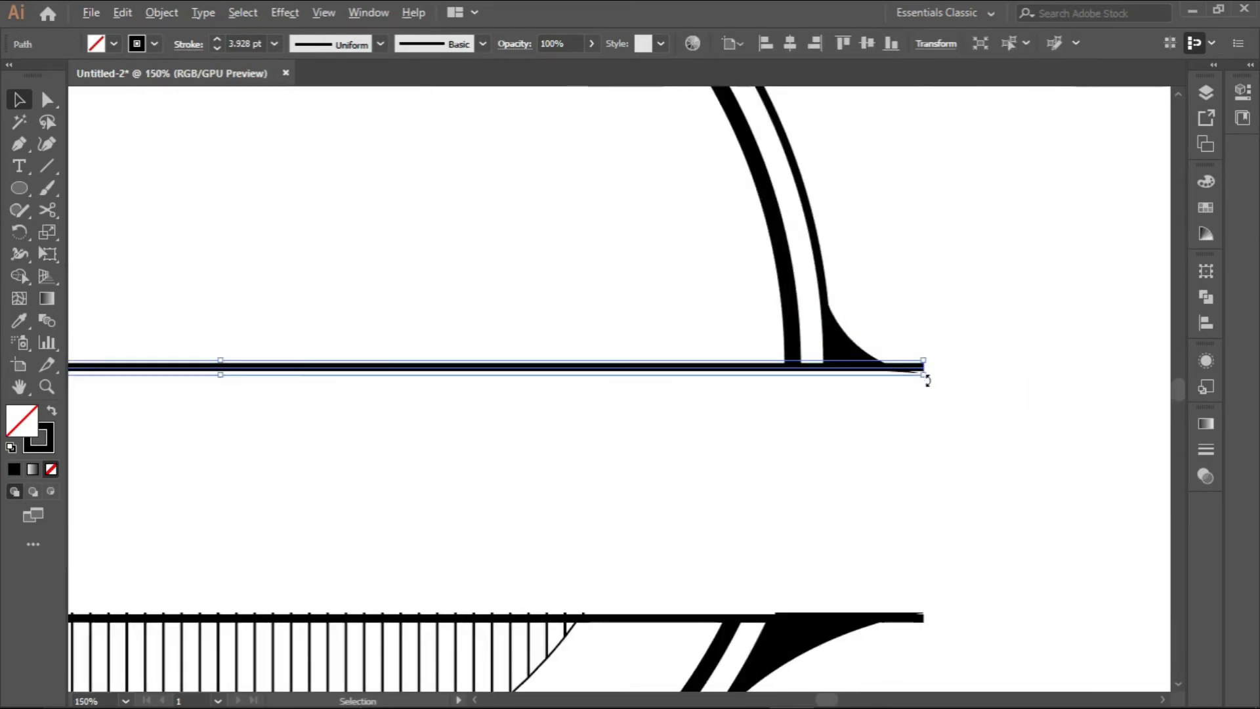
pyautogui.click(1205, 450)
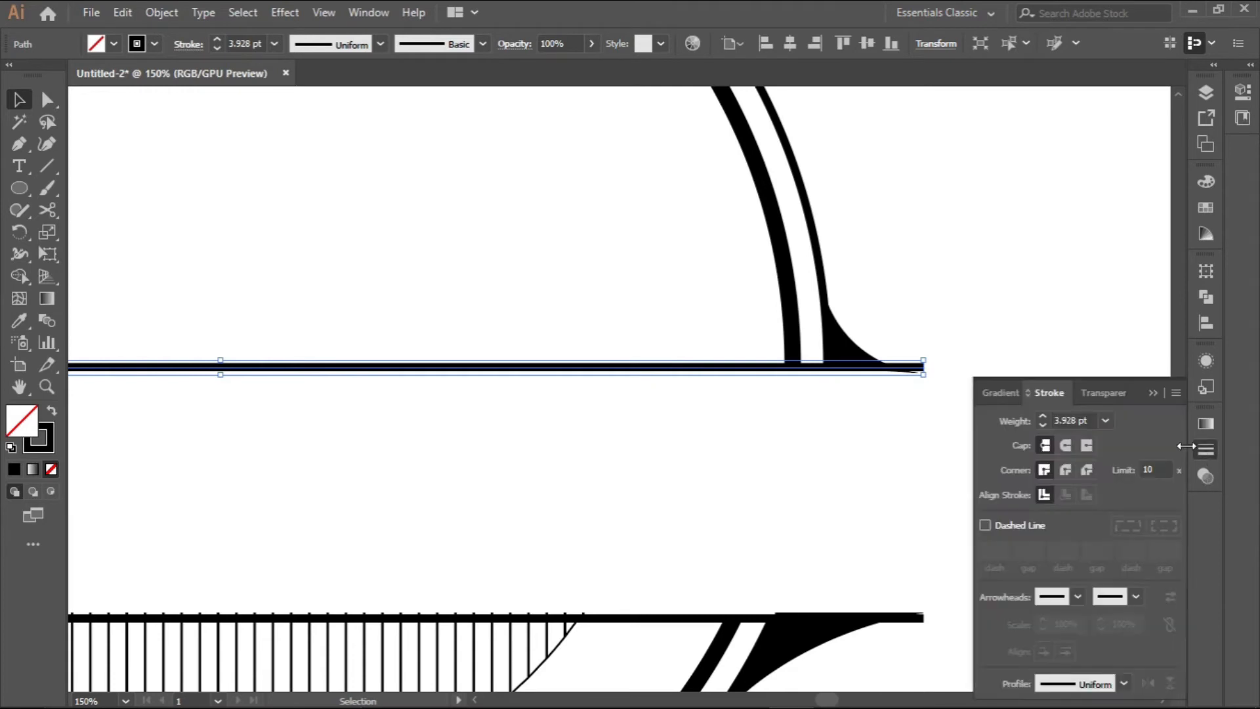
pyautogui.click(363, 12)
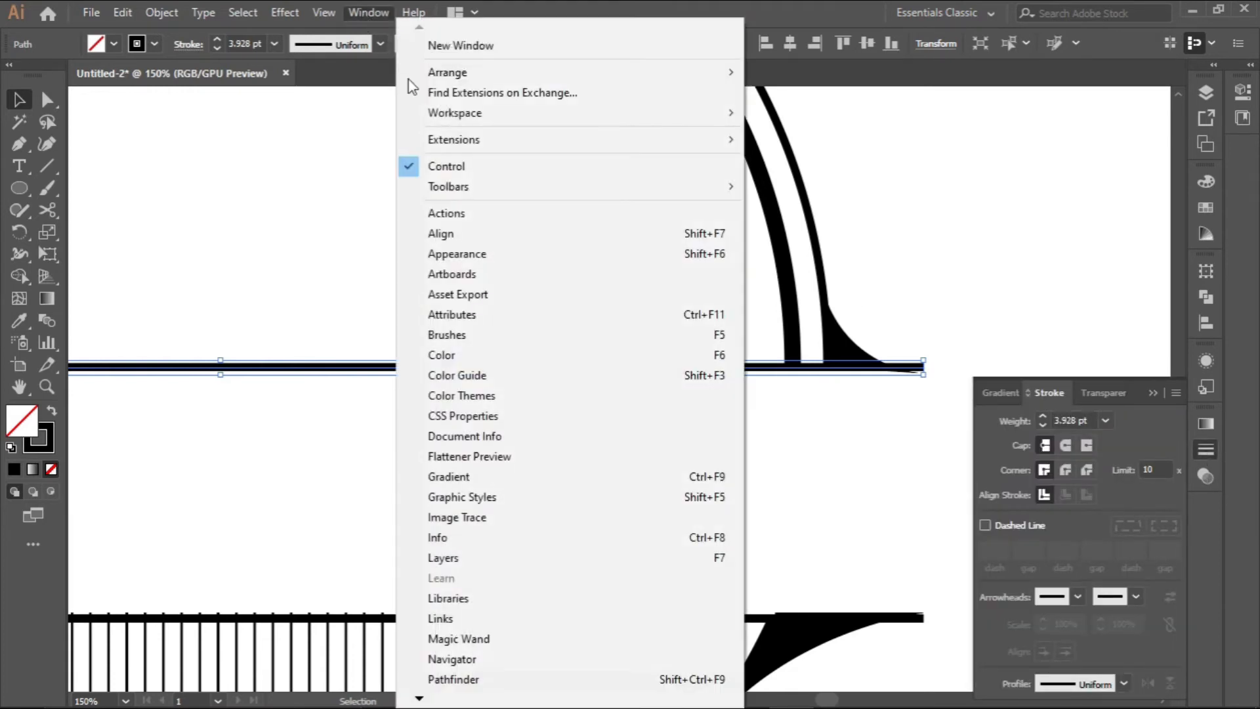
pyautogui.moveTo(424, 704)
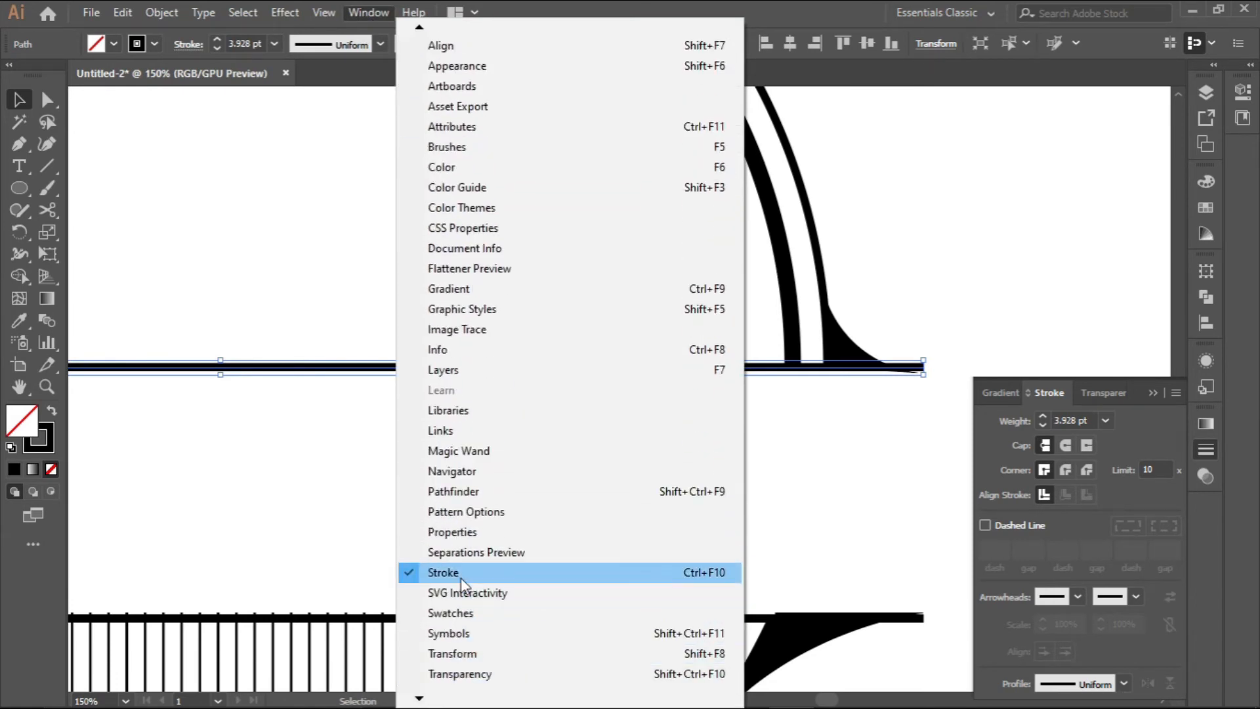
pyautogui.click(461, 578)
pyautogui.click(1205, 449)
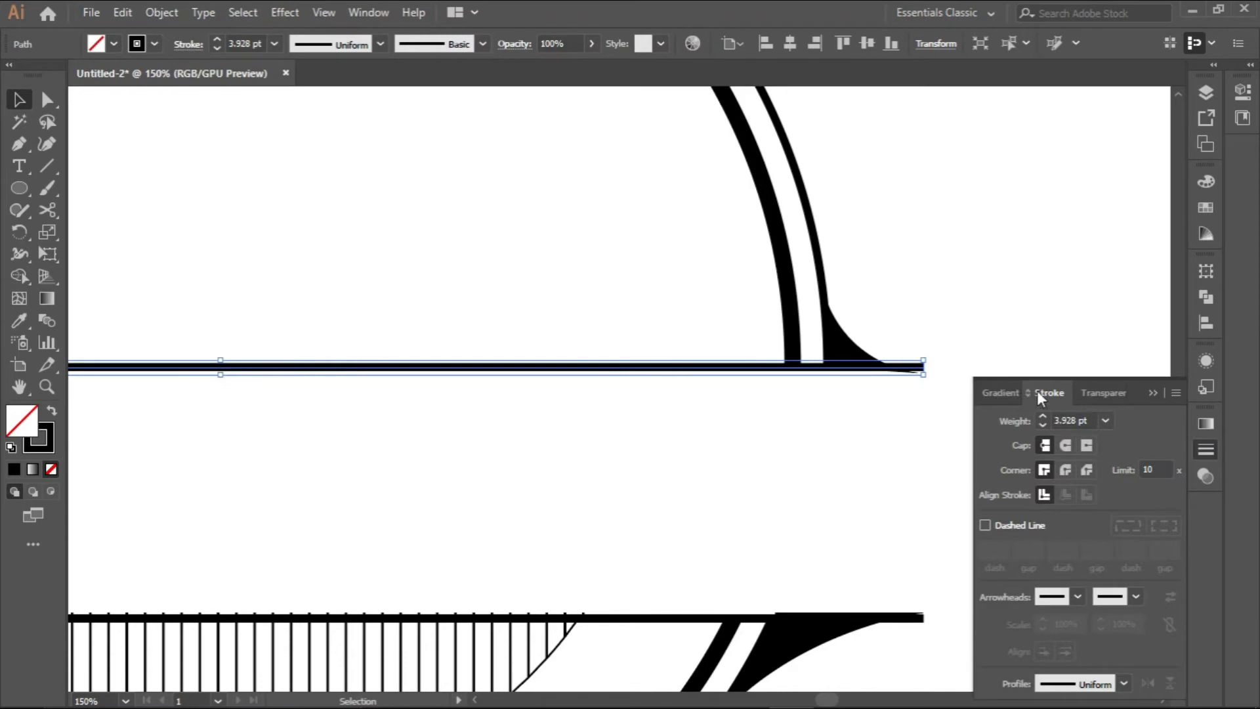
pyautogui.click(1037, 391)
pyautogui.click(1206, 450)
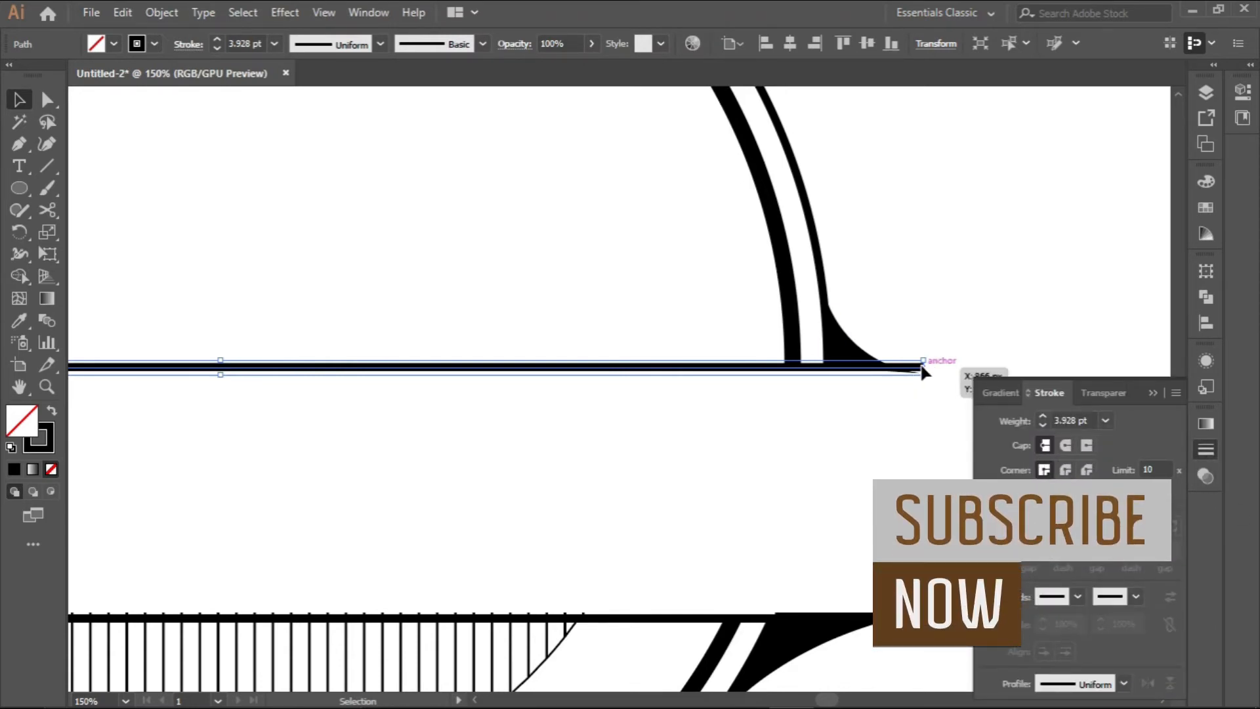
pyautogui.scroll(2, 927, 365)
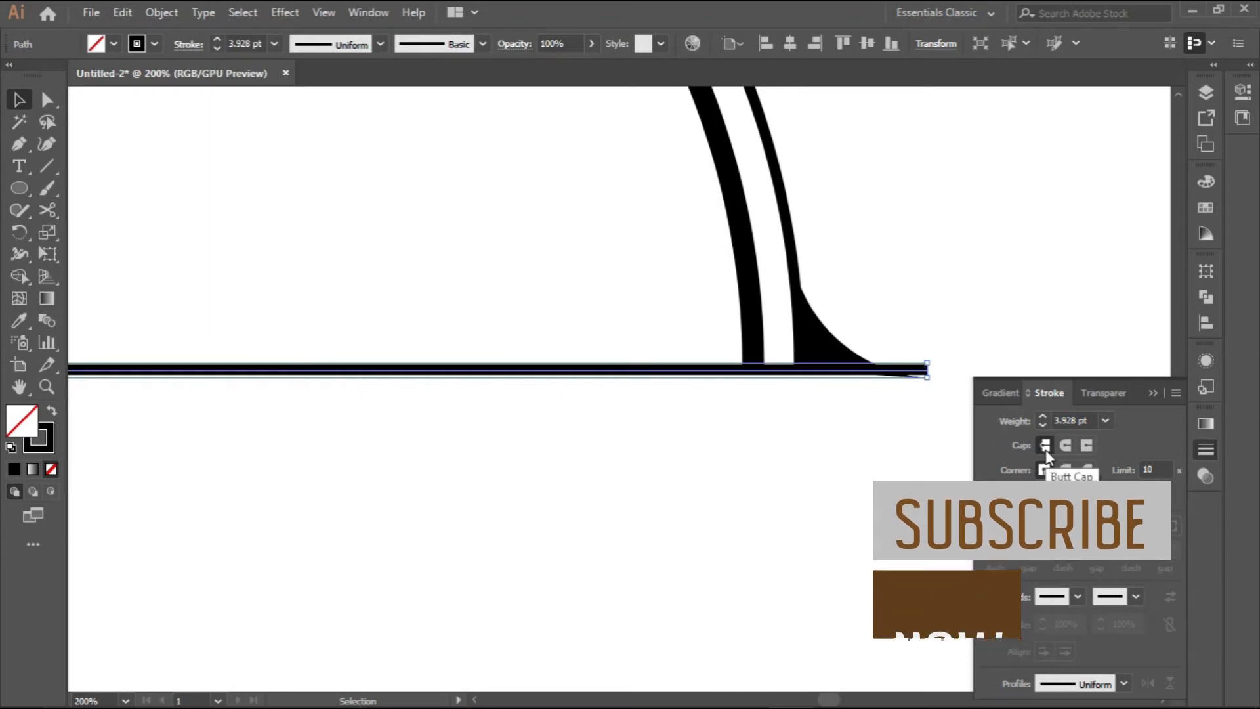
pyautogui.click(1065, 452)
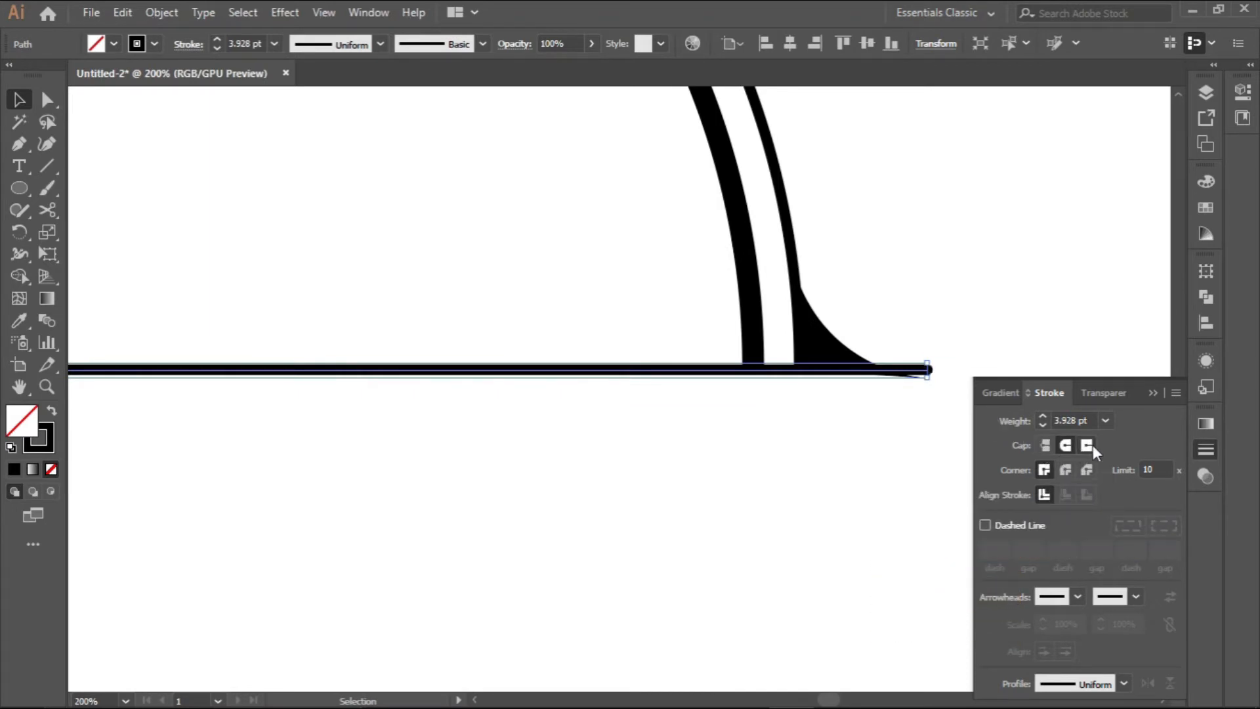
pyautogui.click(1087, 446)
pyautogui.click(1067, 449)
pyautogui.click(1152, 392)
# Set the banner's lower line to Round Cap as well, so that both of its ends are rounded.
pyautogui.scroll(-4, 592, 501)
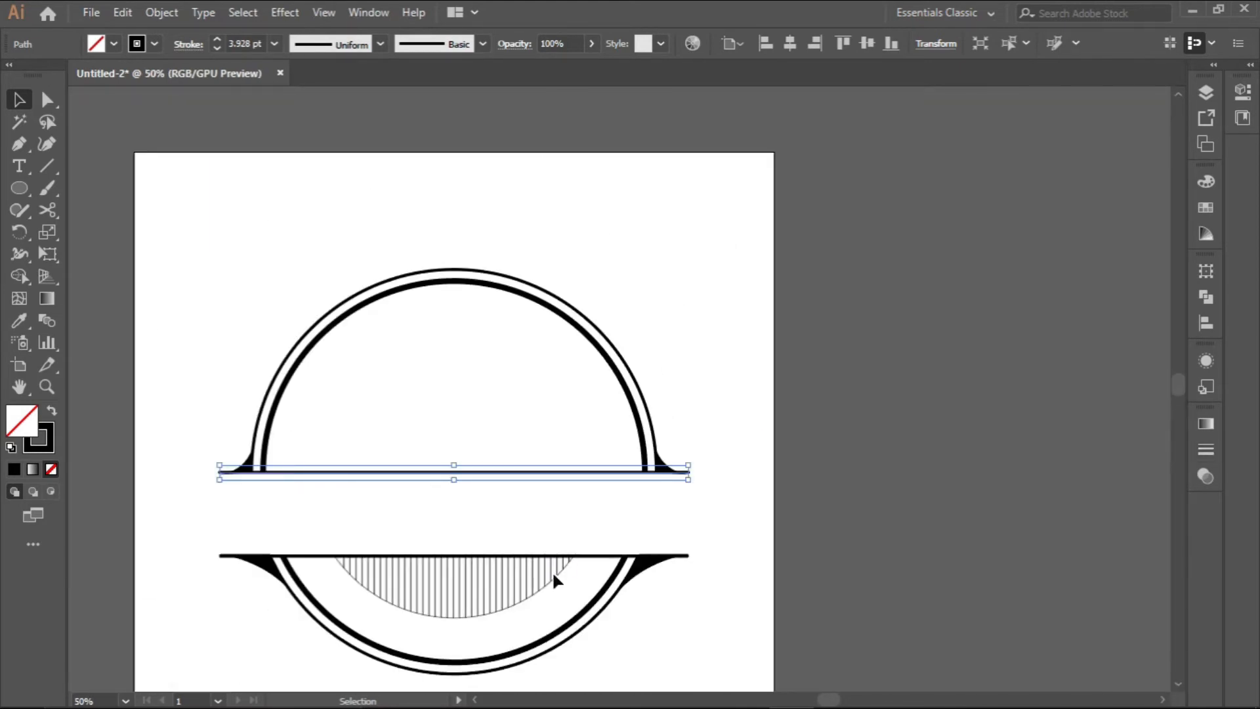
pyautogui.scroll(3, 574, 554)
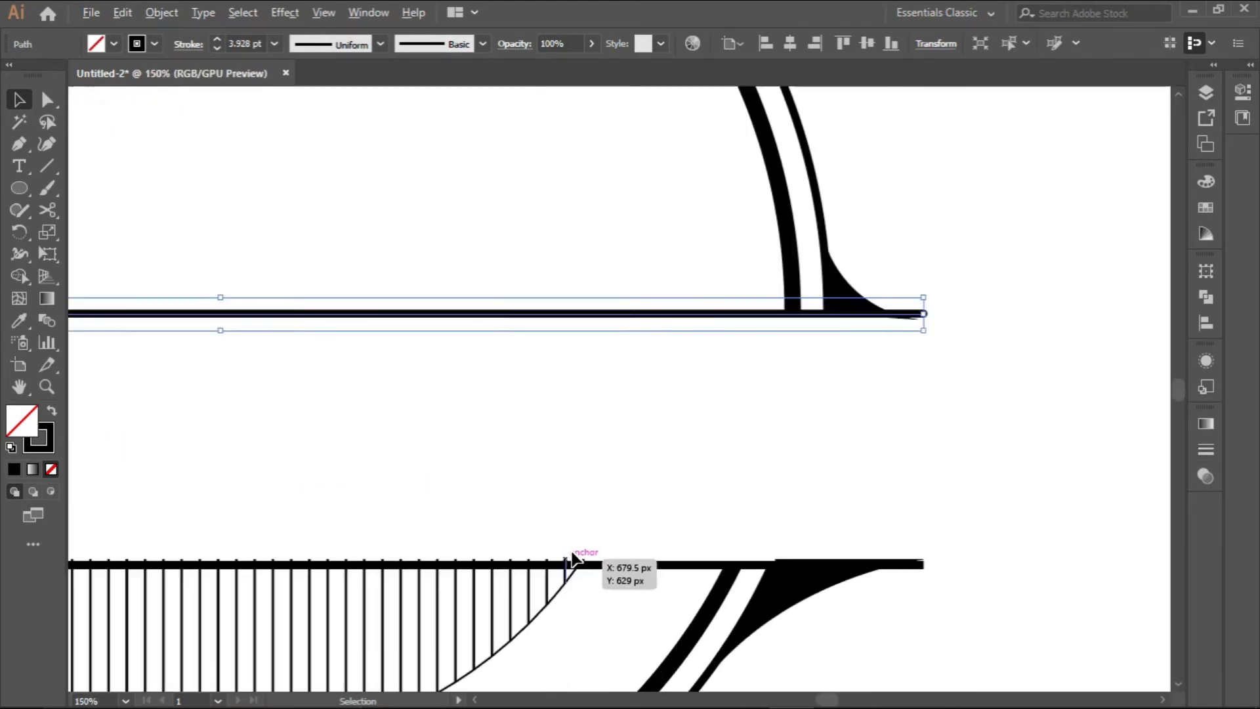
pyautogui.click(620, 564)
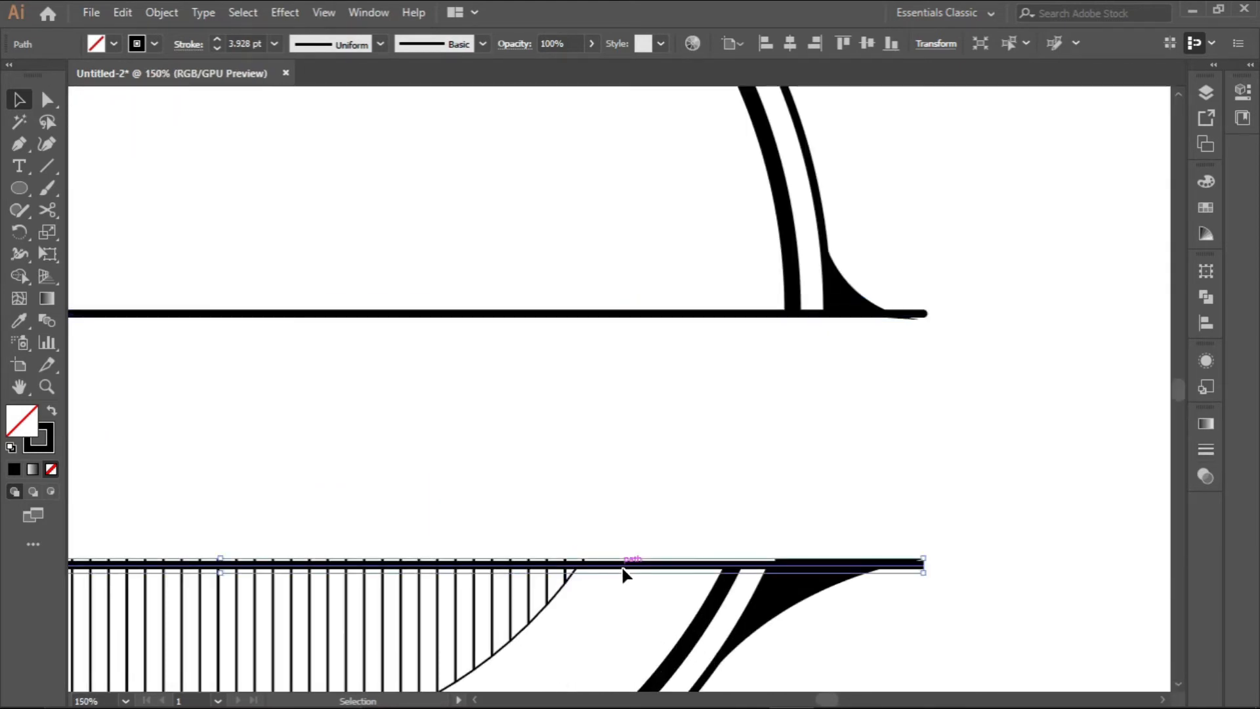
pyautogui.click(1205, 450)
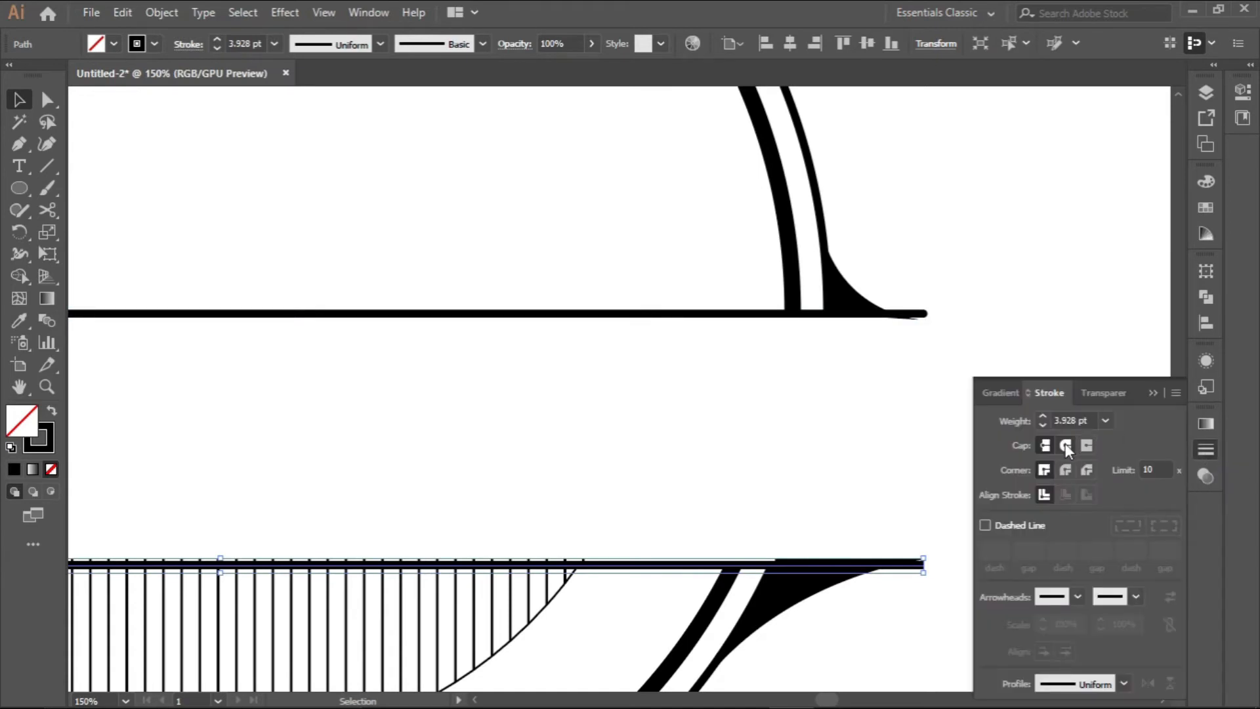
pyautogui.click(1152, 390)
# Trim off the vertical line stubs sticking out above the banner's lower line with the Shape Builder tool, along the whole line-filled arc.
pyautogui.scroll(-3, 570, 515)
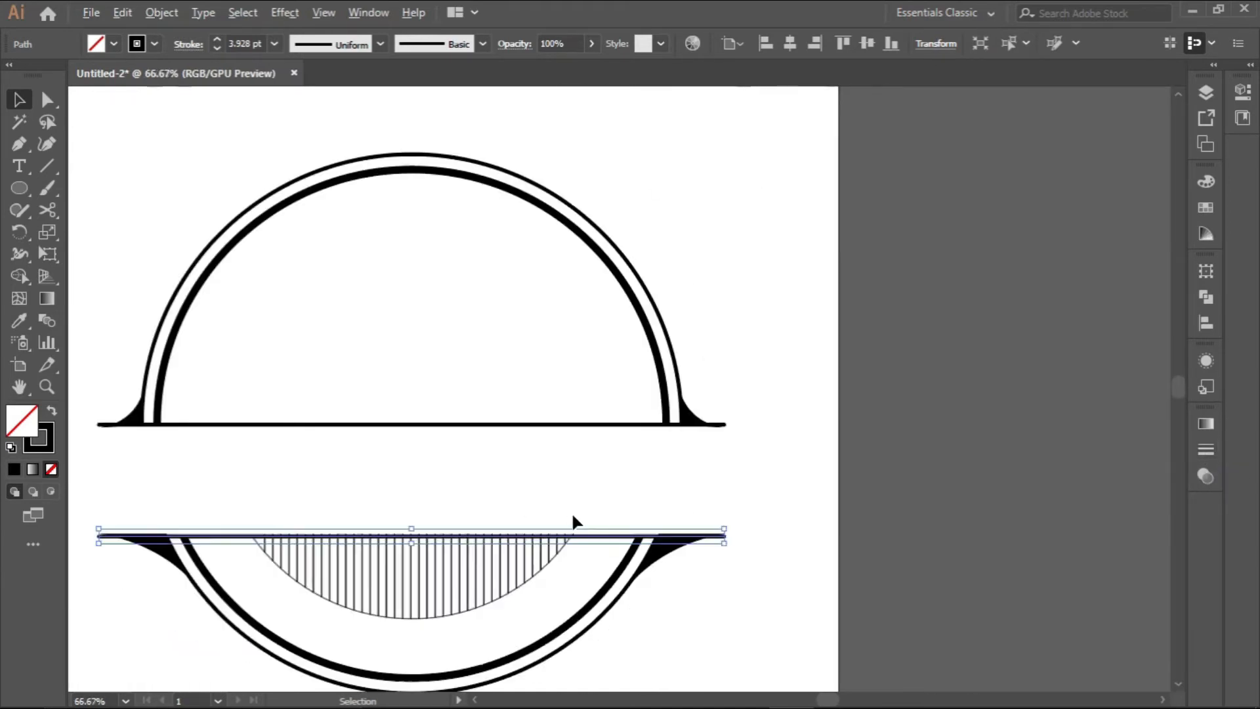
pyautogui.scroll(2, 341, 540)
pyautogui.scroll(4, 343, 540)
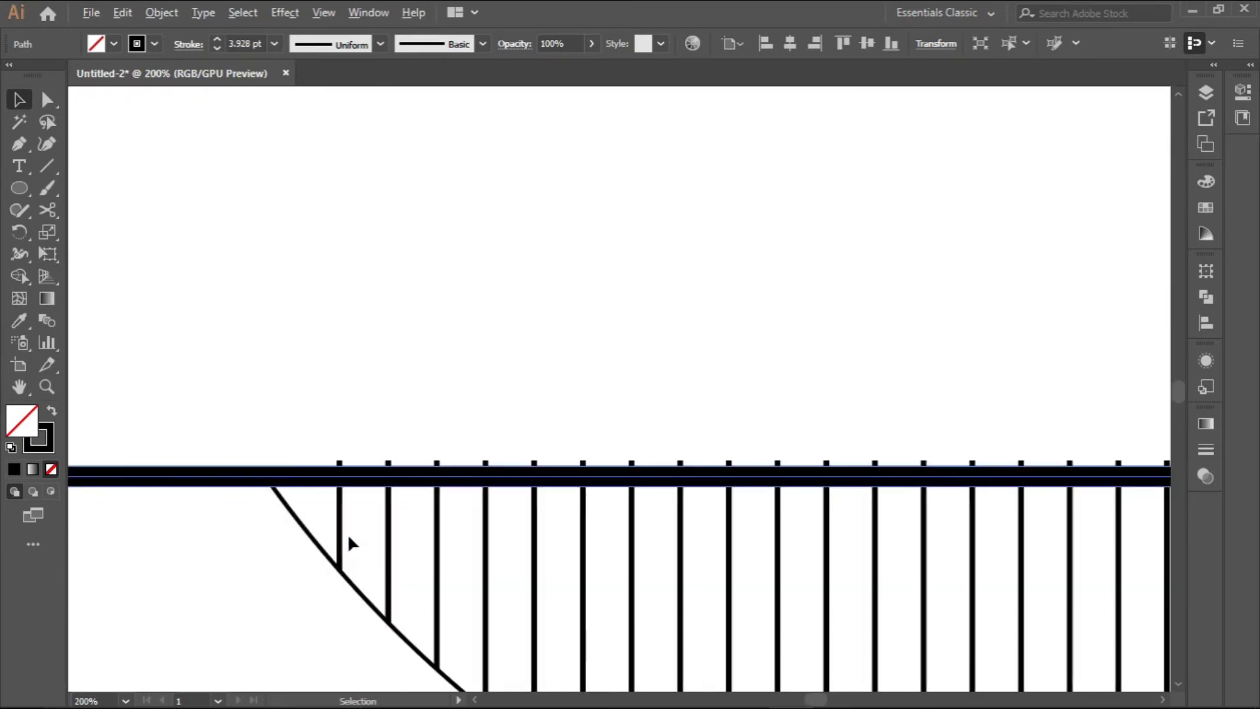
pyautogui.scroll(-4, 396, 526)
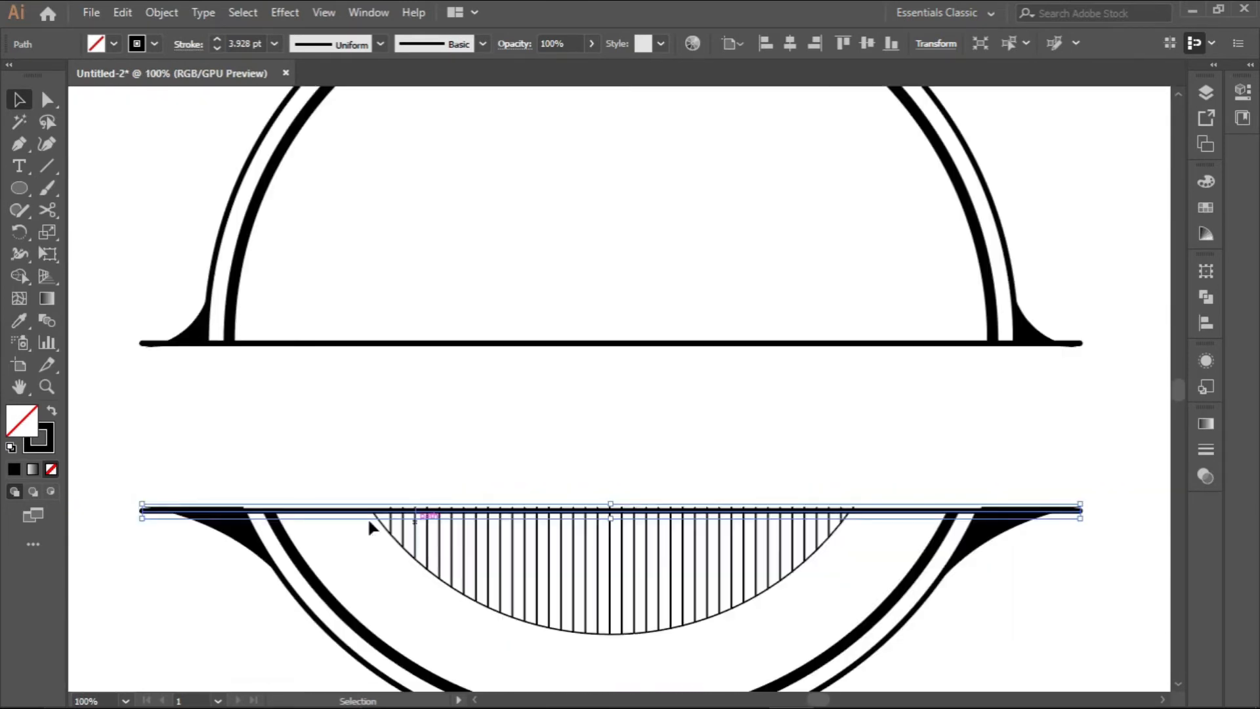
pyautogui.moveTo(128, 470); pyautogui.dragTo(1050, 651)
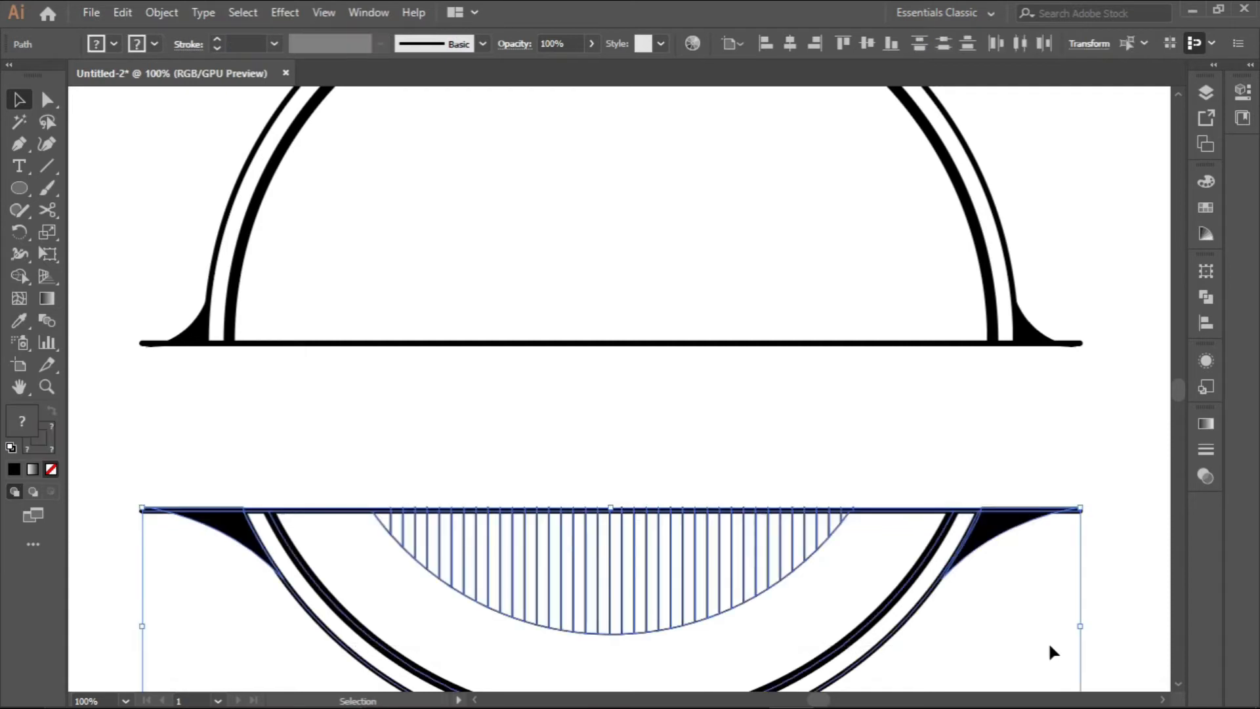
pyautogui.click(19, 275)
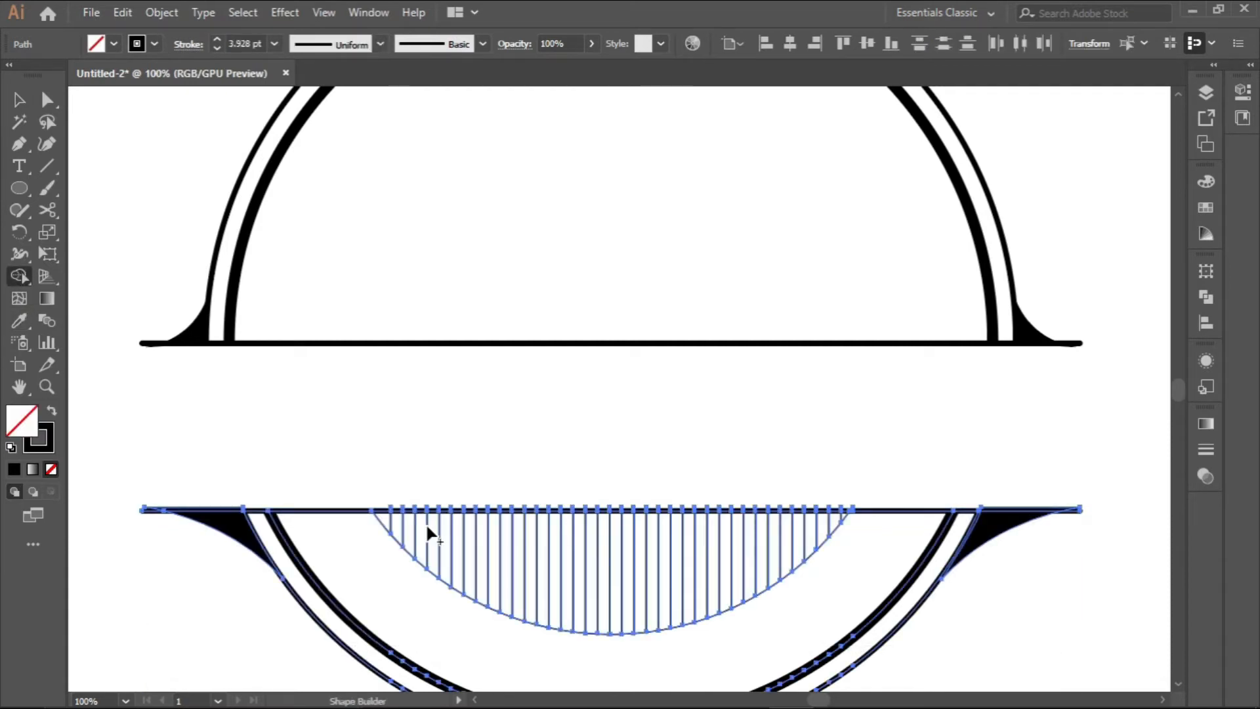
pyautogui.scroll(4, 425, 523)
pyautogui.scroll(2, 363, 491)
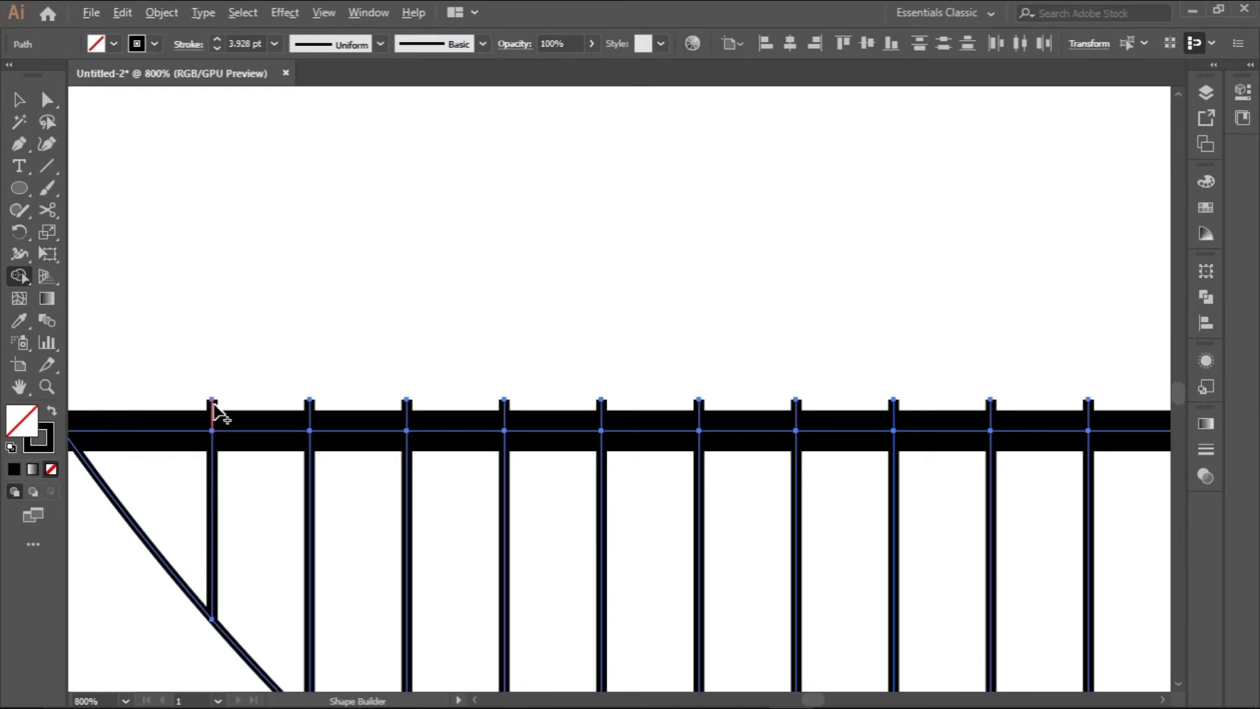
pyautogui.keyDown('alt'); pyautogui.click(212, 407); pyautogui.keyUp('alt')
pyautogui.keyDown('alt'); pyautogui.click(309, 407); pyautogui.keyUp('alt')
pyautogui.keyDown('alt'); pyautogui.click(406, 408); pyautogui.keyUp('alt')
pyautogui.keyDown('alt'); pyautogui.click(504, 408); pyautogui.keyUp('alt')
pyautogui.keyDown('alt'); pyautogui.click(601, 408); pyautogui.keyUp('alt')
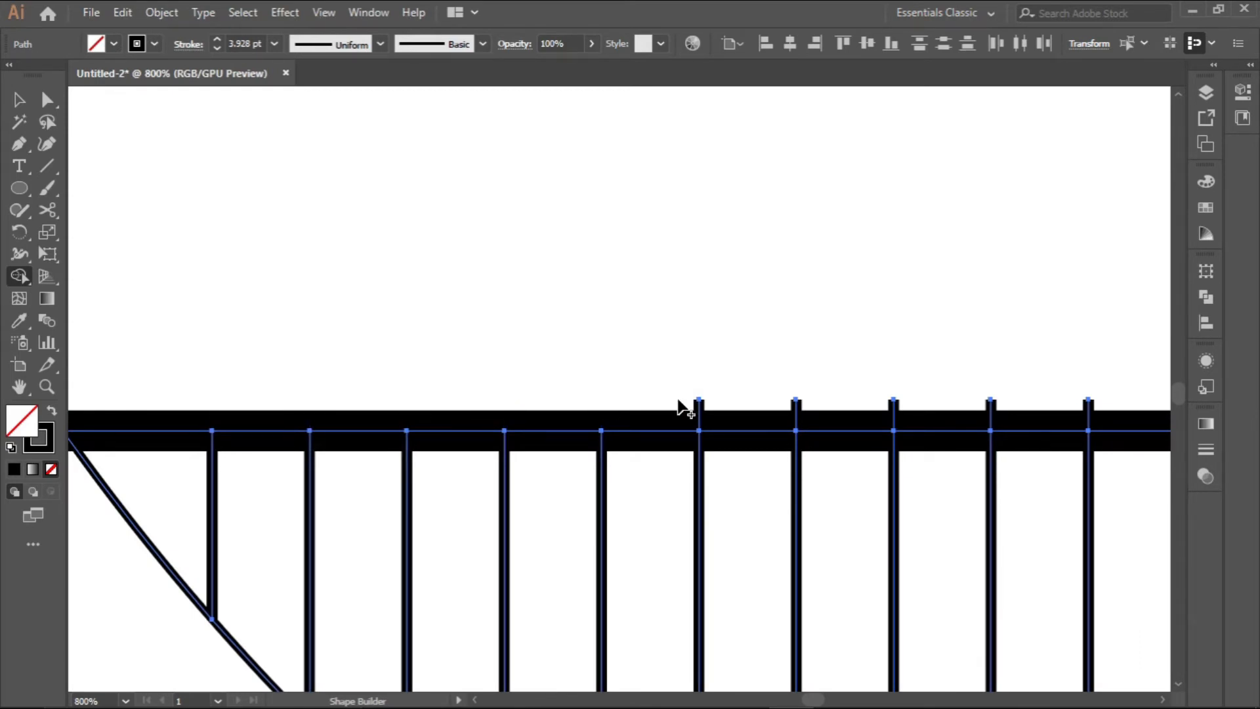
pyautogui.keyDown('alt'); pyautogui.click(699, 410); pyautogui.keyUp('alt')
pyautogui.keyDown('alt'); pyautogui.click(795, 411); pyautogui.keyUp('alt')
pyautogui.keyDown('alt'); pyautogui.click(893, 412); pyautogui.keyUp('alt')
pyautogui.moveTo(958, 431); pyautogui.dragTo(201, 436)
pyautogui.keyDown('alt'); pyautogui.click(232, 413); pyautogui.keyUp('alt')
pyautogui.keyDown('alt'); pyautogui.click(427, 408); pyautogui.keyUp('alt')
pyautogui.keyDown('alt'); pyautogui.click(524, 408); pyautogui.keyUp('alt')
pyautogui.keyDown('alt'); pyautogui.click(622, 408); pyautogui.keyUp('alt')
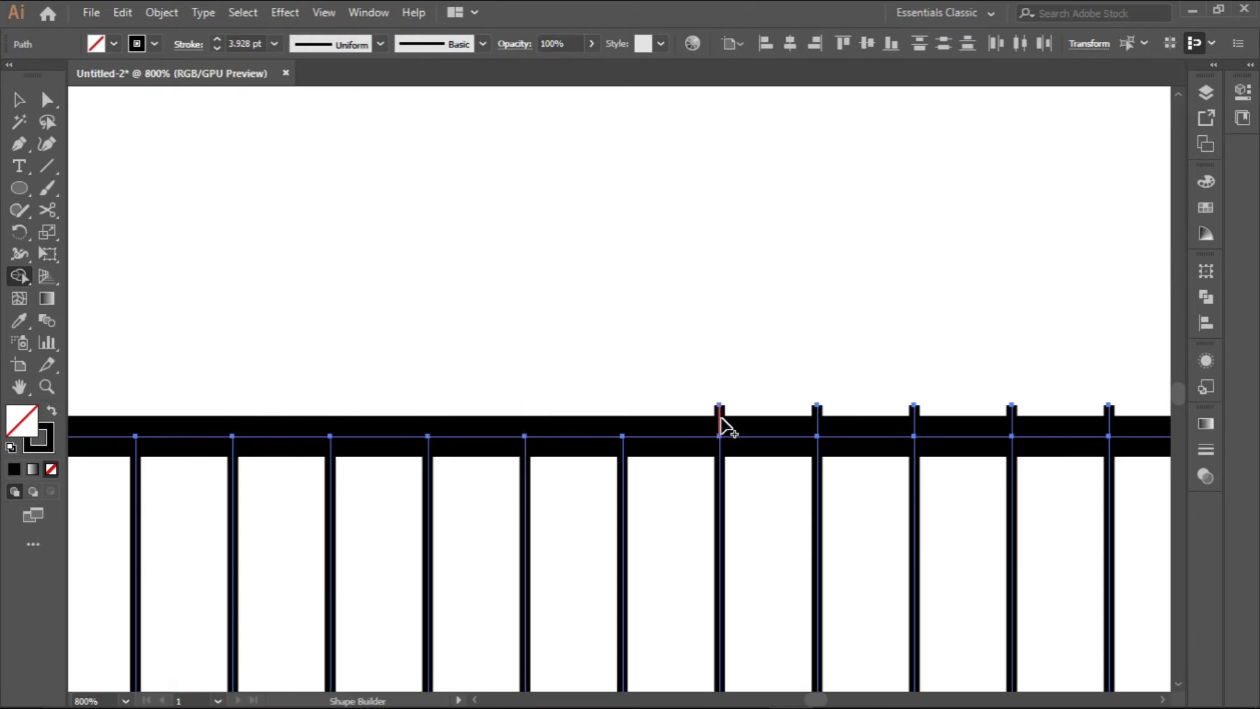
pyautogui.keyDown('alt'); pyautogui.click(719, 408); pyautogui.keyUp('alt')
pyautogui.keyDown('alt'); pyautogui.click(816, 409); pyautogui.keyUp('alt')
pyautogui.keyDown('alt'); pyautogui.click(913, 408); pyautogui.keyUp('alt')
pyautogui.keyDown('alt'); pyautogui.click(1011, 409); pyautogui.keyUp('alt')
pyautogui.moveTo(1116, 432); pyautogui.dragTo(350, 433)
pyautogui.keyDown('alt'); pyautogui.click(636, 414); pyautogui.keyUp('alt')
pyautogui.keyDown('alt'); pyautogui.click(733, 416); pyautogui.keyUp('alt')
pyautogui.keyDown('alt'); pyautogui.click(830, 418); pyautogui.keyUp('alt')
pyautogui.moveTo(873, 453)
pyautogui.mouseDown()
pyautogui.moveTo(481, 484)
pyautogui.moveTo(414, 458)
pyautogui.mouseUp()
pyautogui.keyDown('alt'); pyautogui.click(469, 417); pyautogui.keyUp('alt')
pyautogui.keyDown('alt'); pyautogui.click(567, 419); pyautogui.keyUp('alt')
pyautogui.keyDown('alt'); pyautogui.click(664, 419); pyautogui.keyUp('alt')
pyautogui.moveTo(1029, 440); pyautogui.dragTo(494, 429)
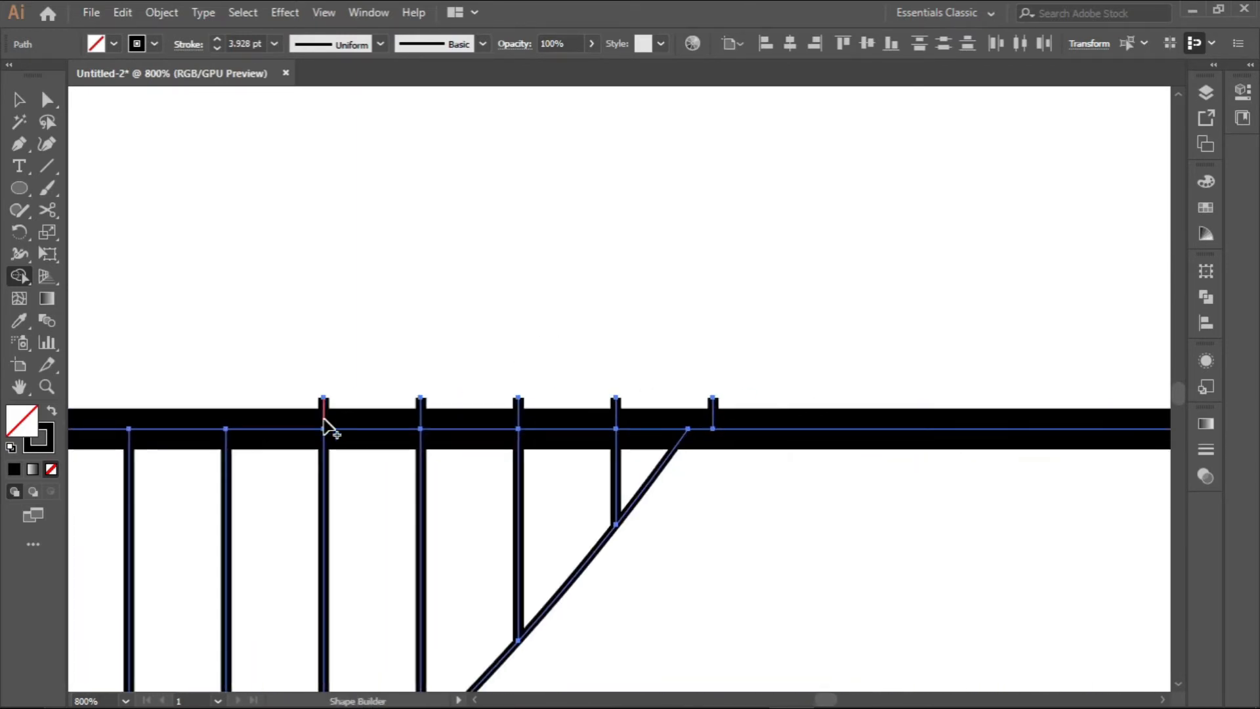
pyautogui.keyDown('alt'); pyautogui.click(323, 412); pyautogui.keyUp('alt')
pyautogui.keyDown('alt'); pyautogui.click(422, 412); pyautogui.keyUp('alt')
pyautogui.keyDown('alt'); pyautogui.click(518, 412); pyautogui.keyUp('alt')
pyautogui.keyDown('alt'); pyautogui.click(615, 412); pyautogui.keyUp('alt')
pyautogui.keyDown('alt'); pyautogui.click(712, 412); pyautogui.keyUp('alt')
pyautogui.scroll(-8, 538, 452)
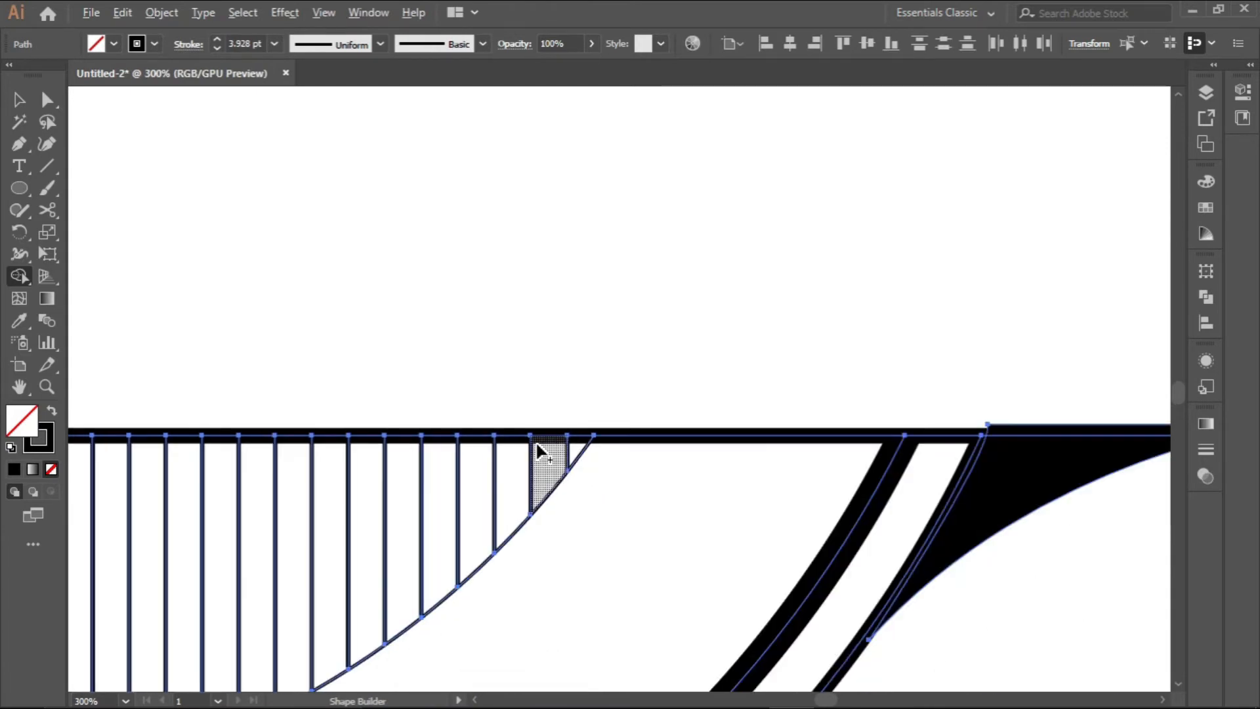
# Leave the Shape Builder tool and deselect the lower half of the badge.
pyautogui.moveTo(425, 401); pyautogui.dragTo(630, 411)
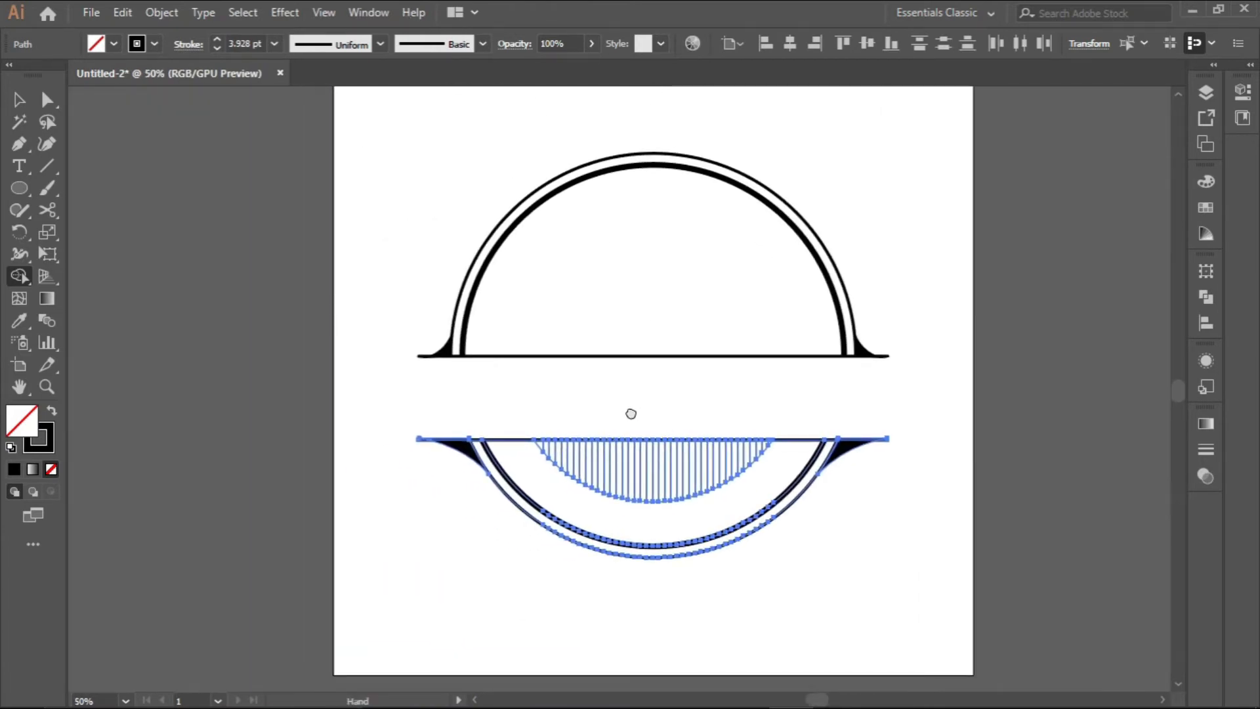
pyautogui.scroll(1, 531, 387)
pyautogui.scroll(-1, 529, 384)
pyautogui.click(21, 101)
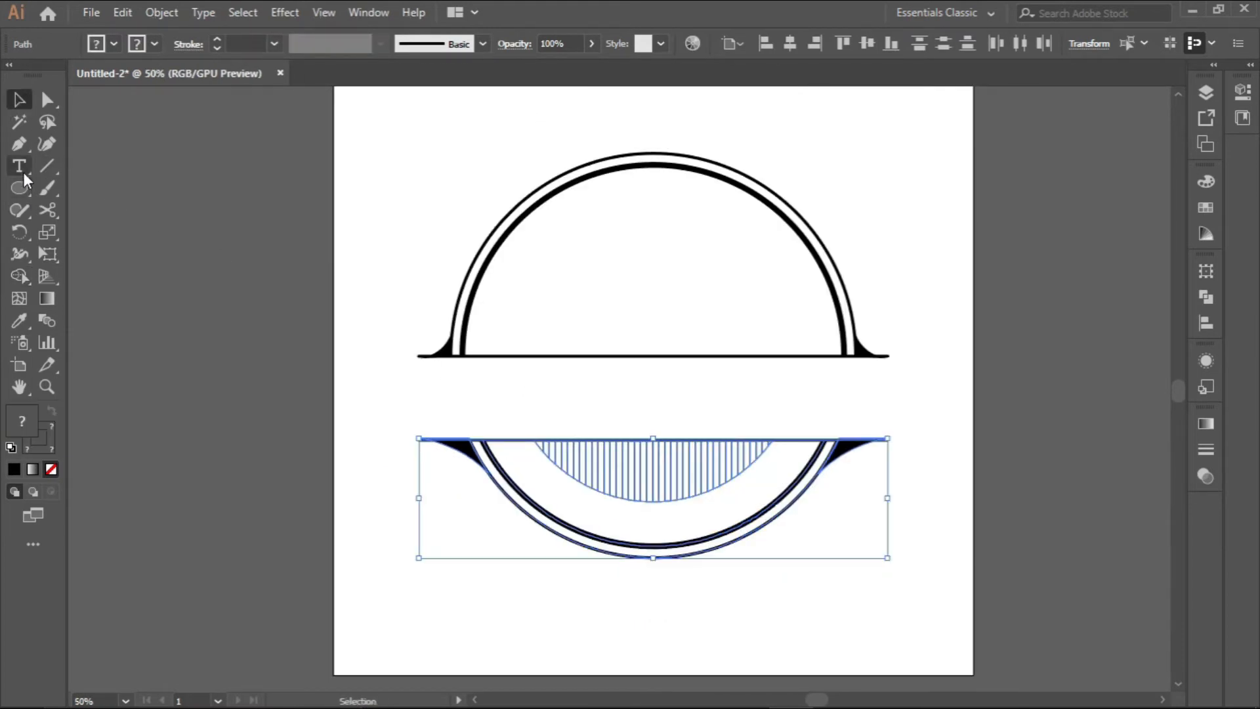
pyautogui.click(20, 168)
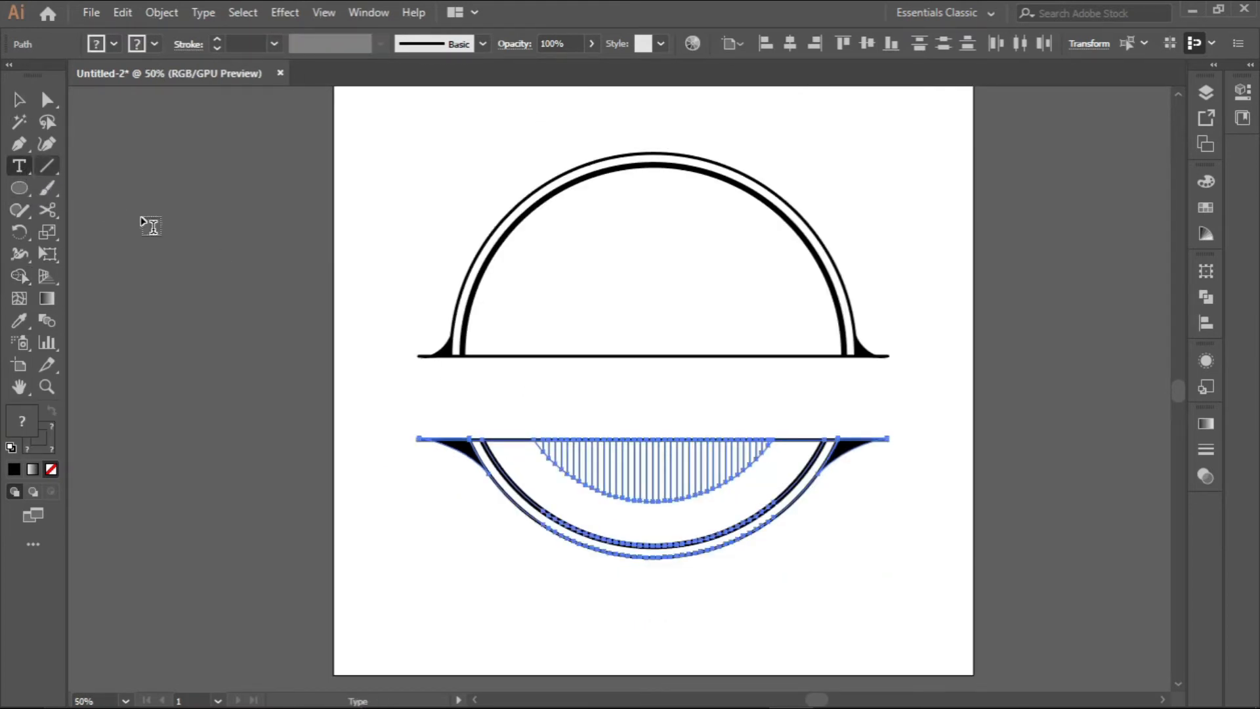
pyautogui.press('space')
pyautogui.moveTo(655, 319); pyautogui.dragTo(402, 343)
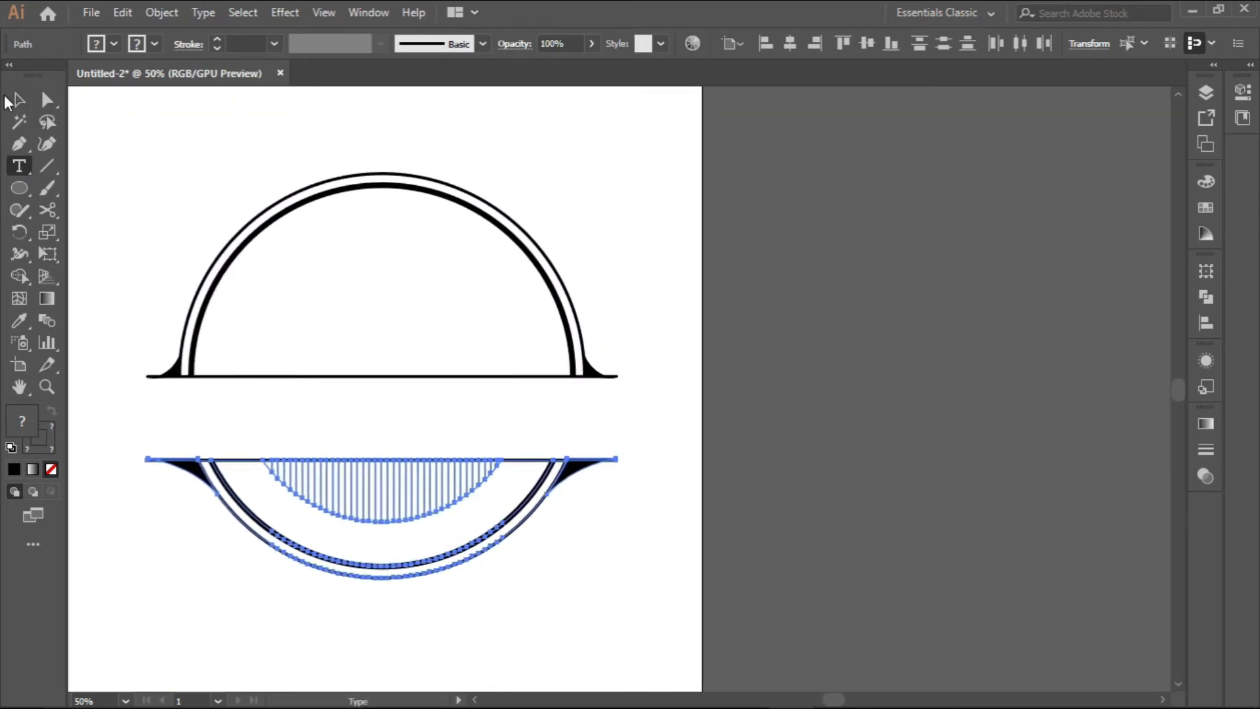
pyautogui.click(18, 100)
pyautogui.click(619, 298)
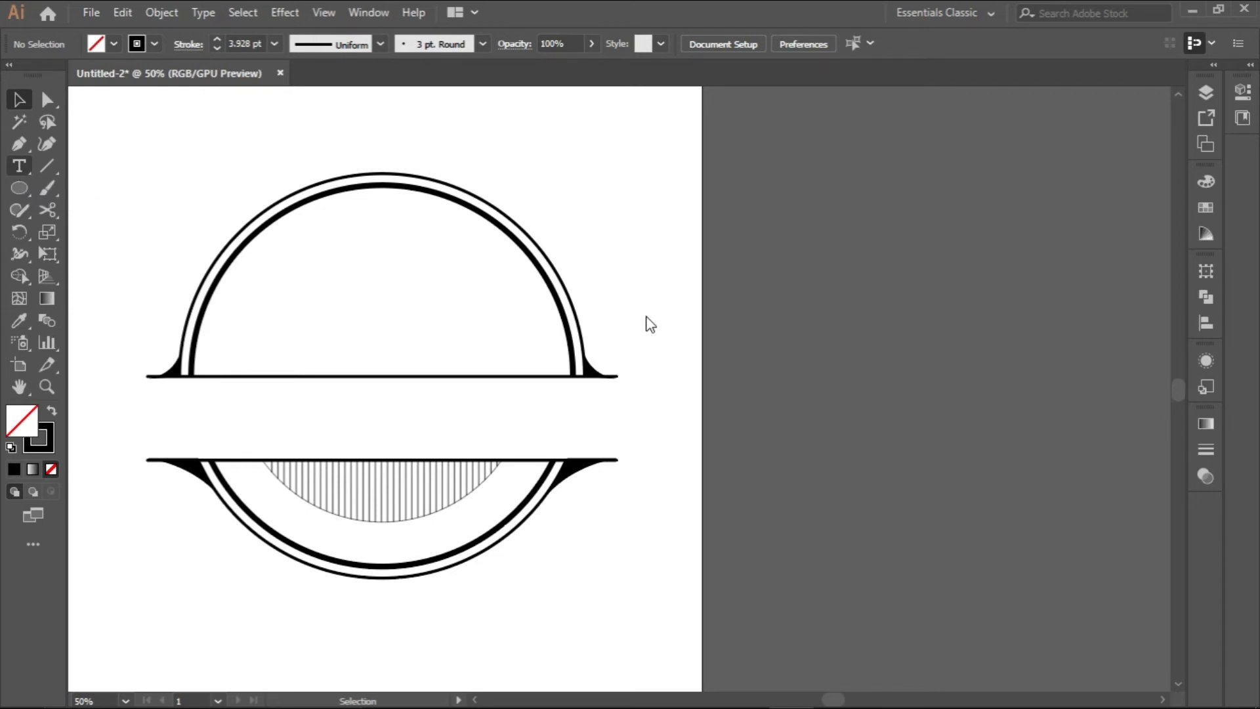
# Add the text LOGO DESIGN inside the banner and enlarge it to about 103.7 pt.
pyautogui.press('t')
pyautogui.scroll(-2, 422, 315)
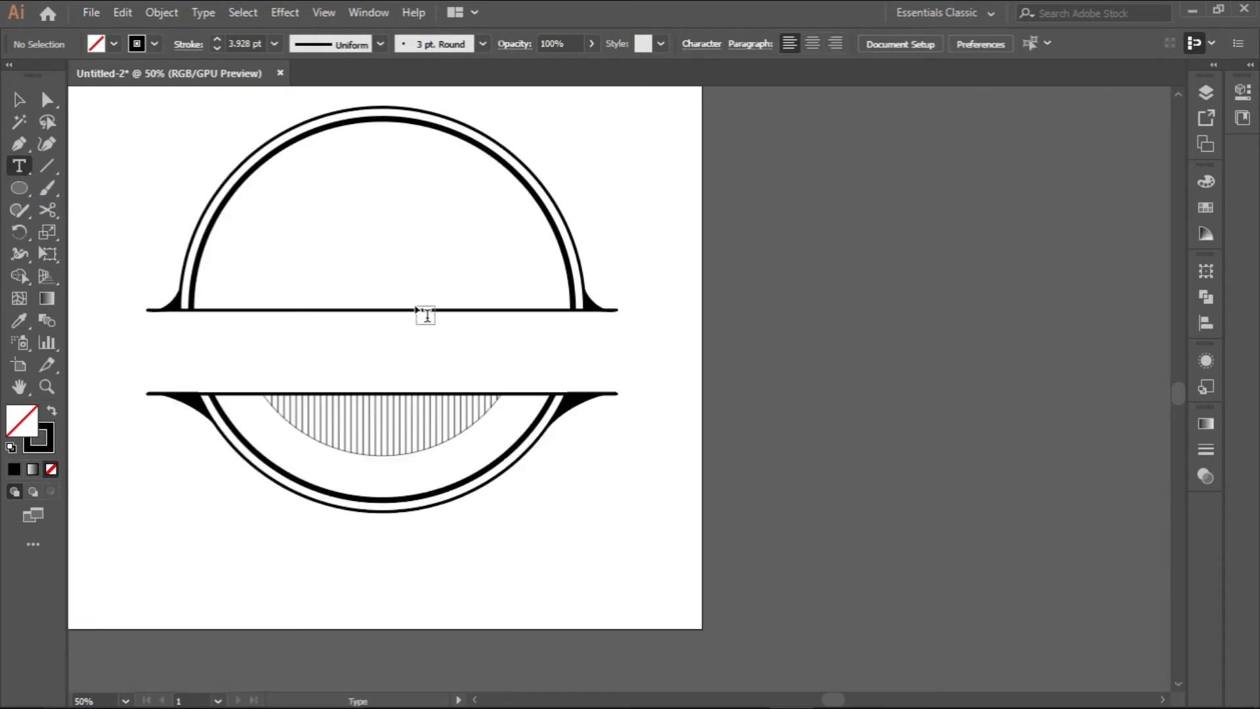
pyautogui.click(220, 345)
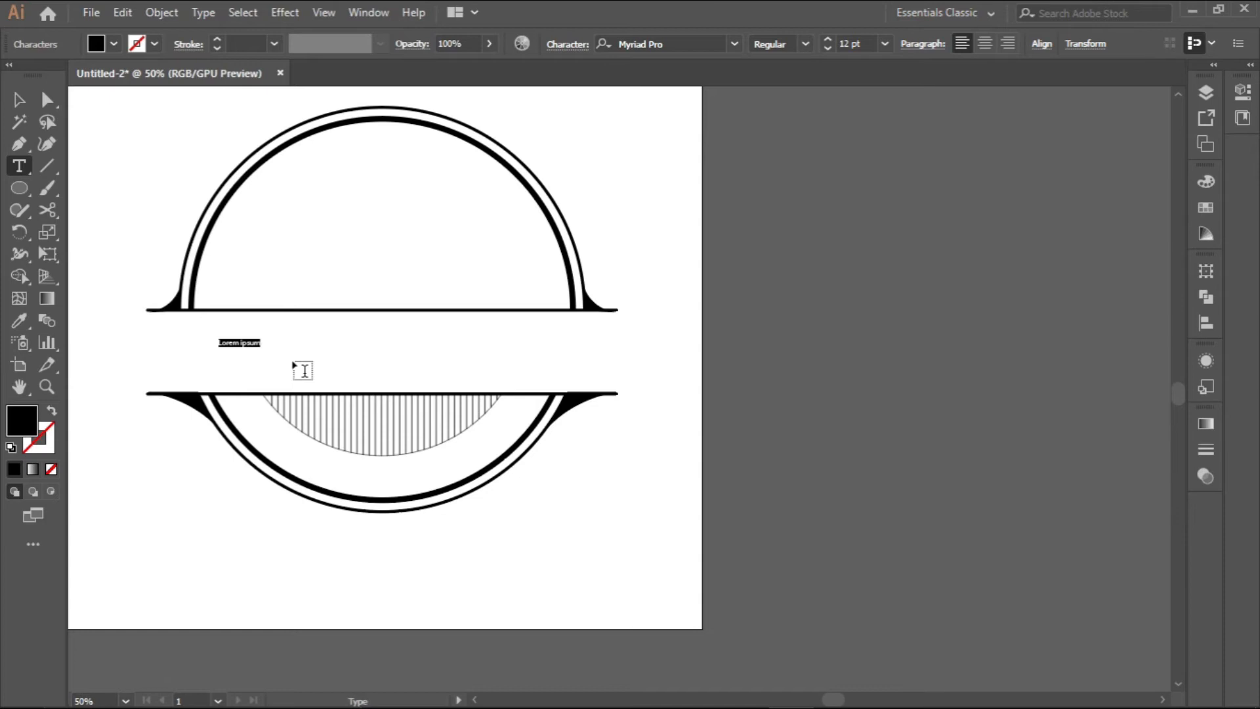
pyautogui.write('4')
pyautogui.click(19, 100)
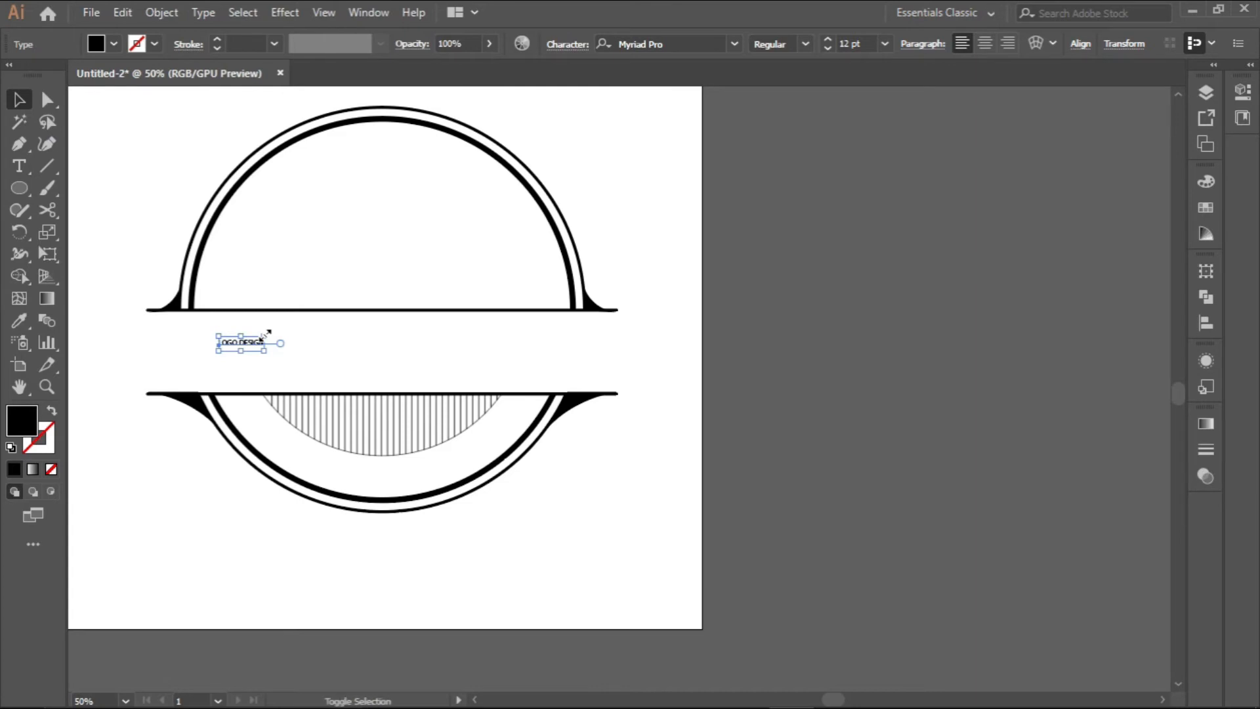
pyautogui.moveTo(264, 336); pyautogui.dragTo(438, 245)
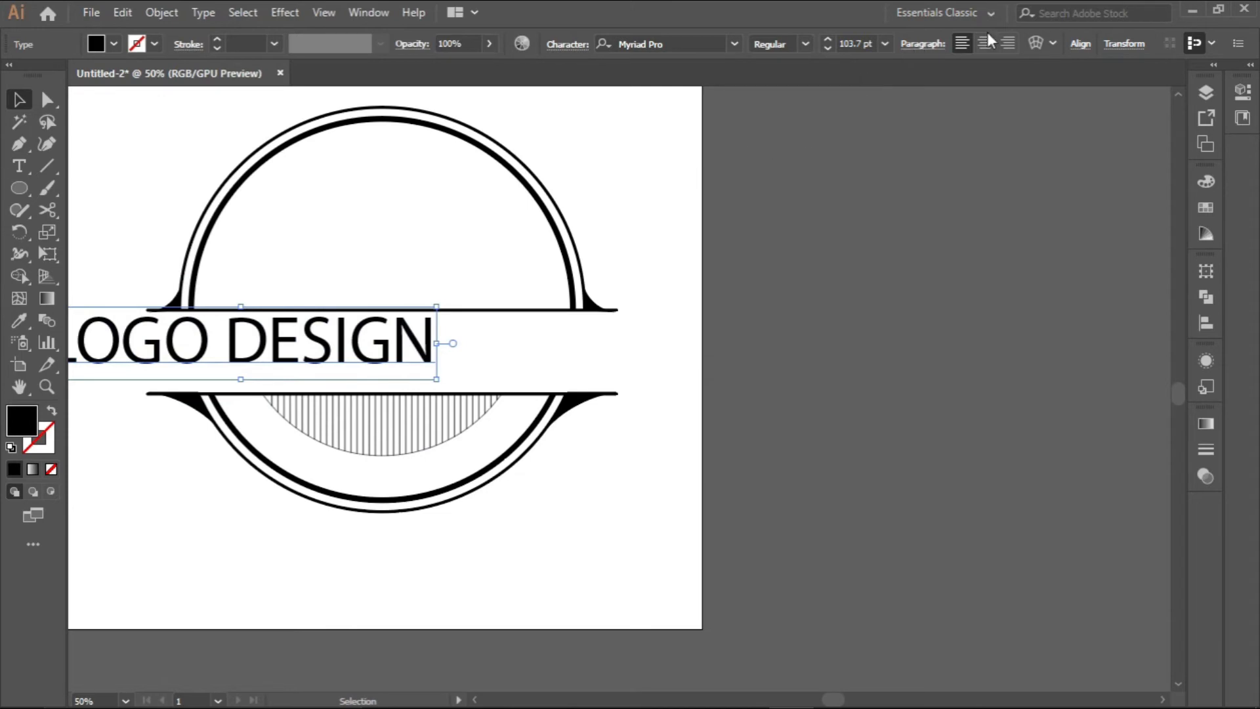
# Centre the LOGO DESIGN text horizontally on the artboard and move it down slightly to sit midway between the banner lines.
pyautogui.click(1079, 44)
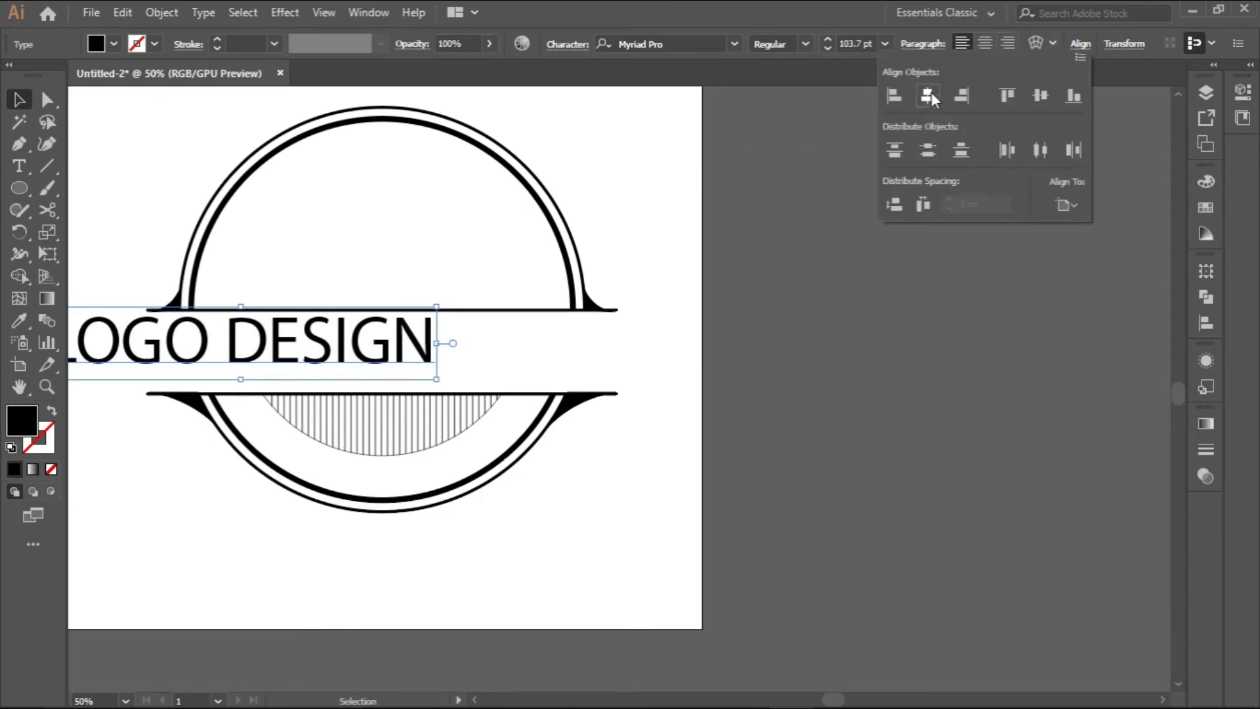
pyautogui.click(927, 96)
pyautogui.click(1079, 45)
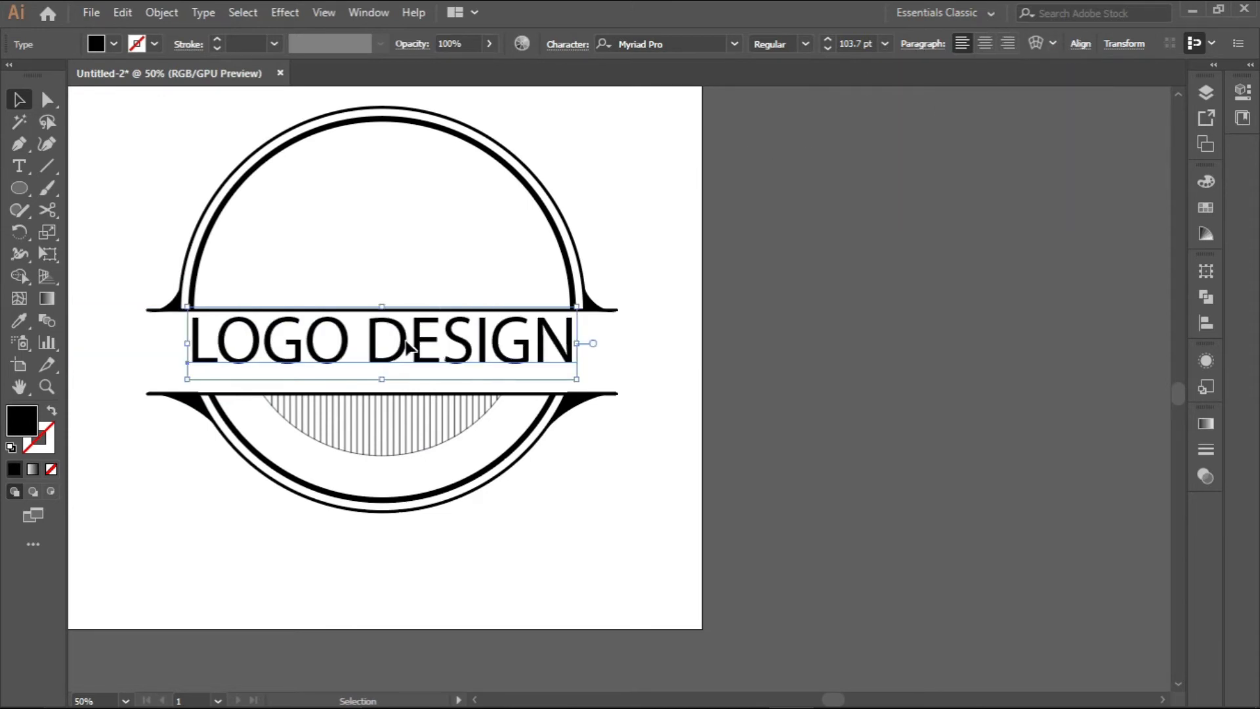
pyautogui.moveTo(407, 346); pyautogui.dragTo(408, 353)
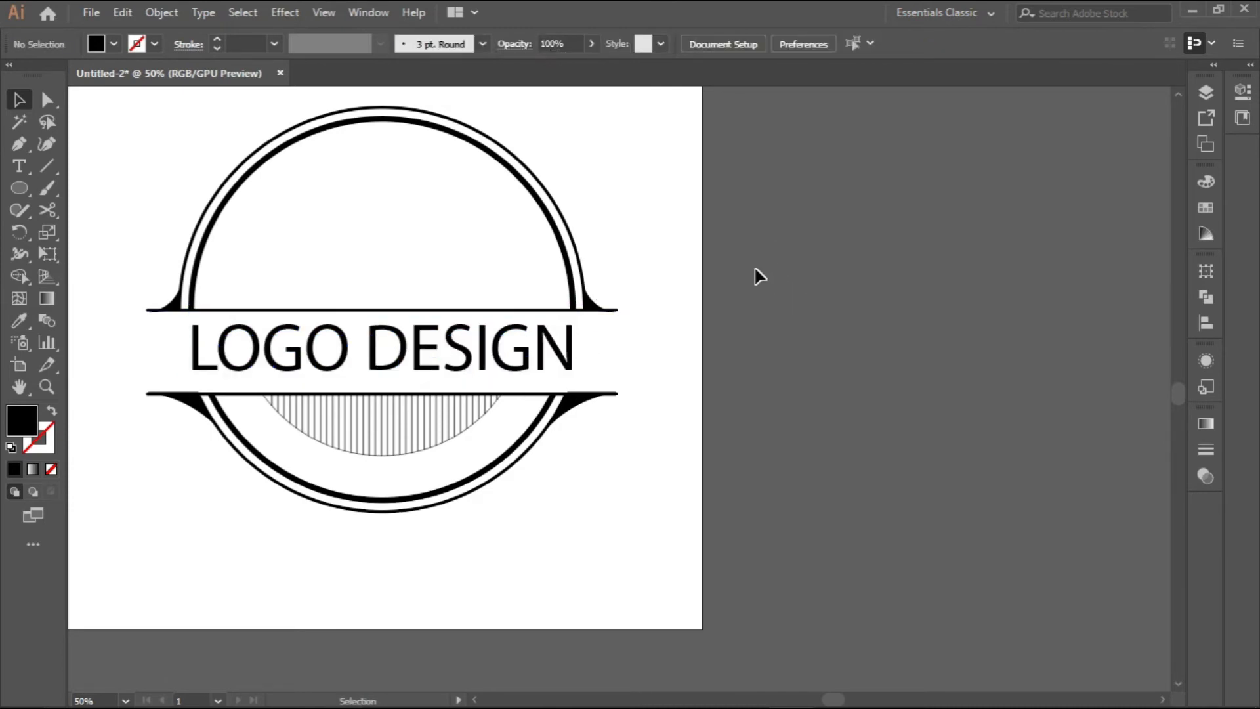
# Change the font of the LOGO DESIGN text to Montserrat Bold.
pyautogui.press('space')
pyautogui.moveTo(801, 276); pyautogui.dragTo(749, 303)
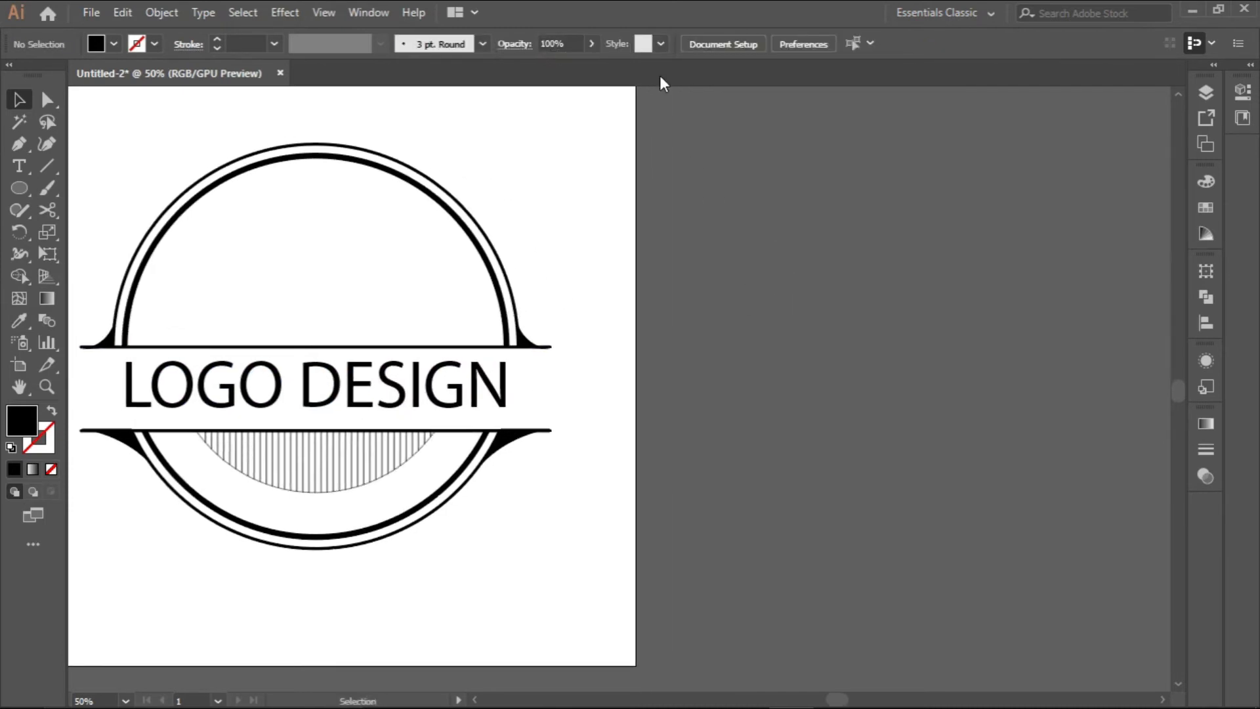
pyautogui.click(441, 383)
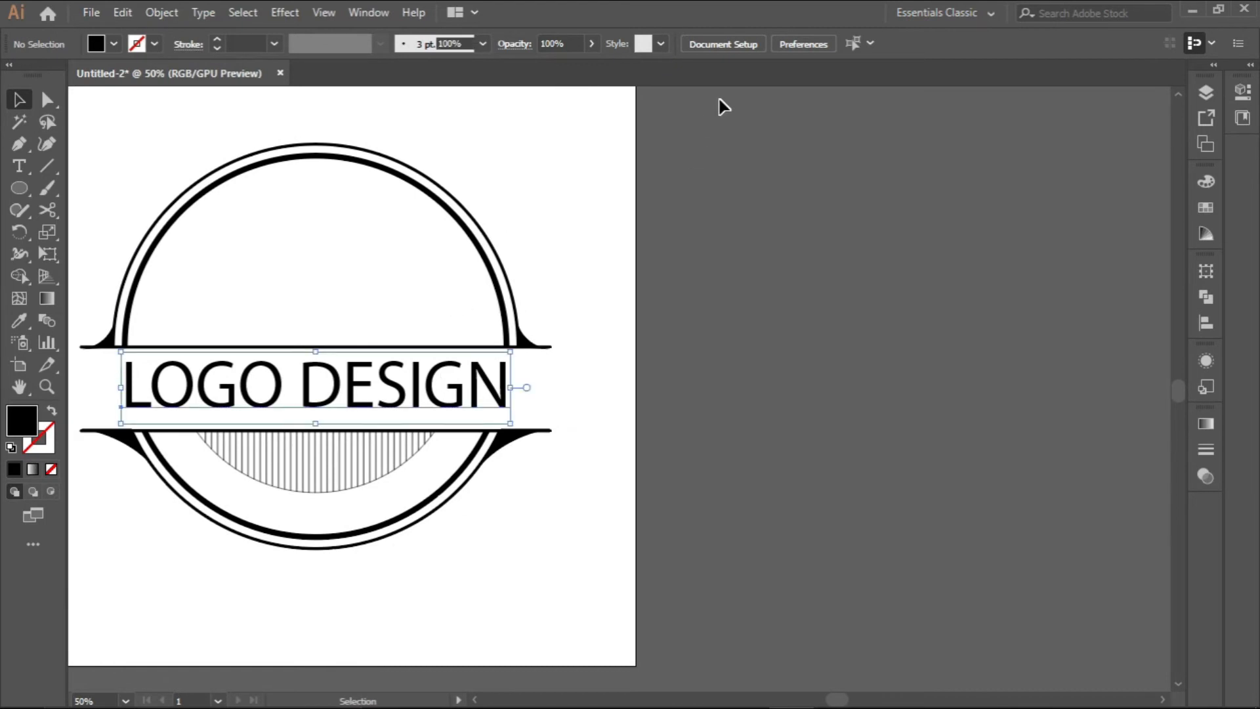
pyautogui.click(735, 43)
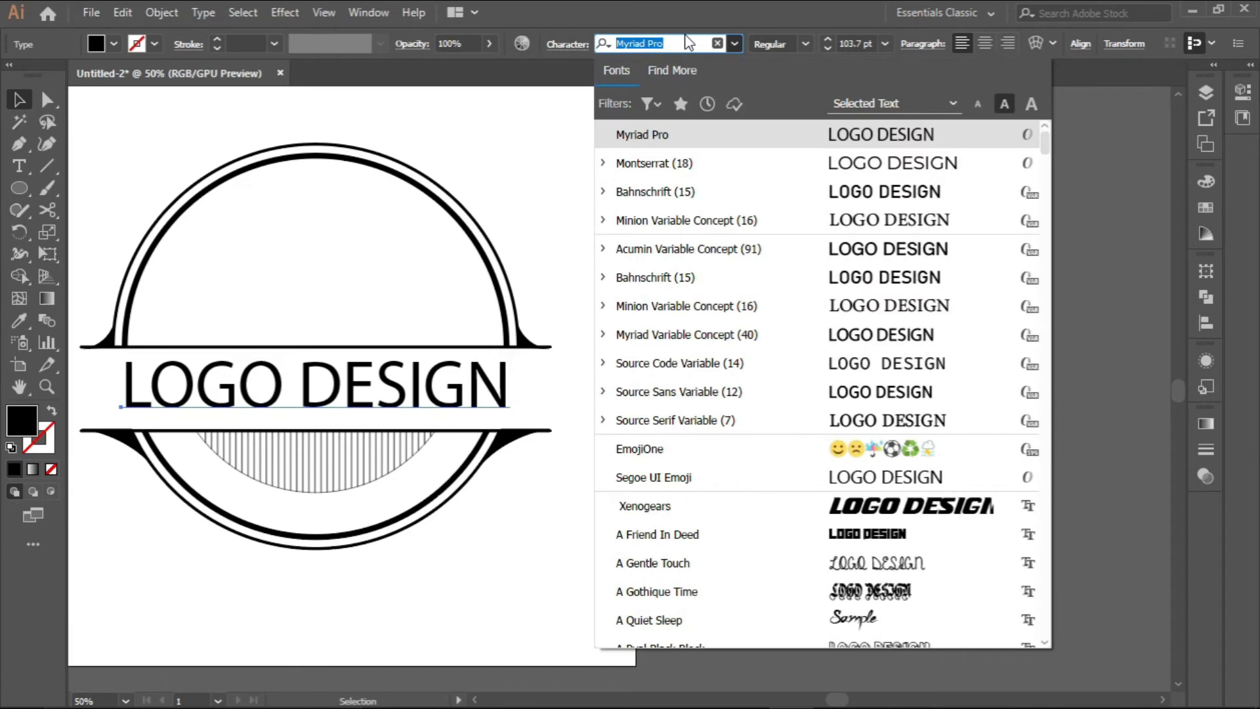
pyautogui.write('mo')
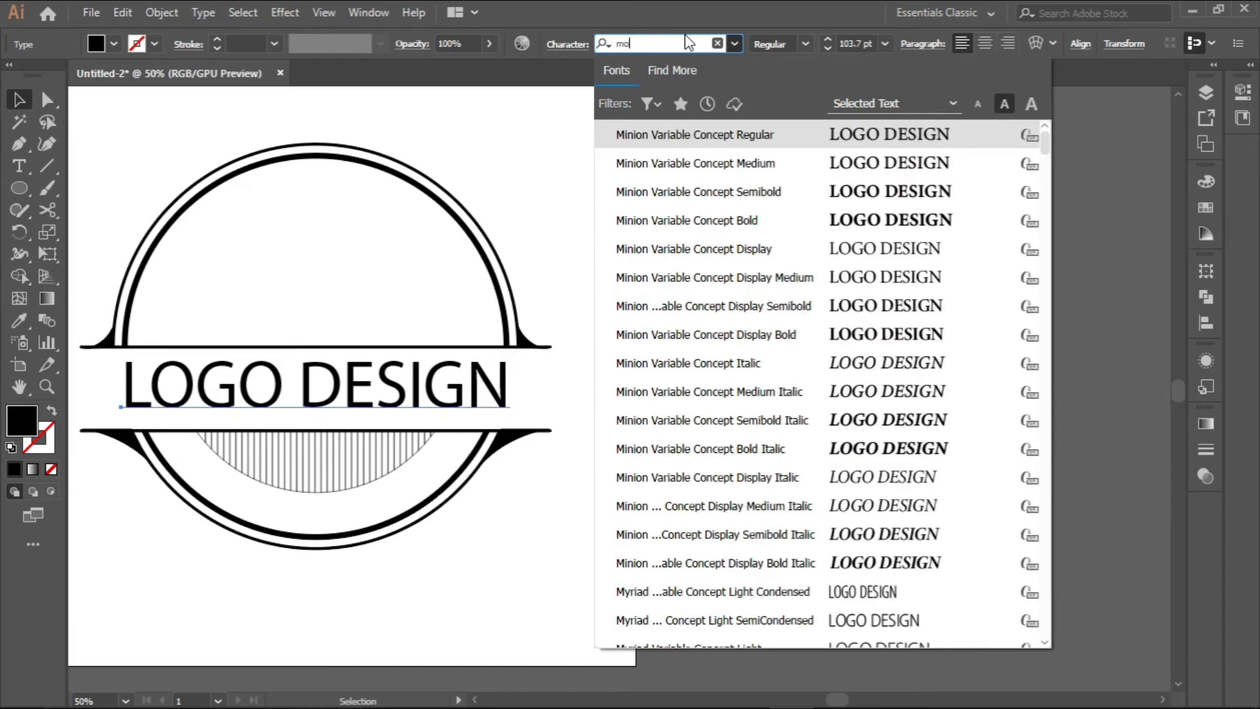
pyautogui.write('ns')
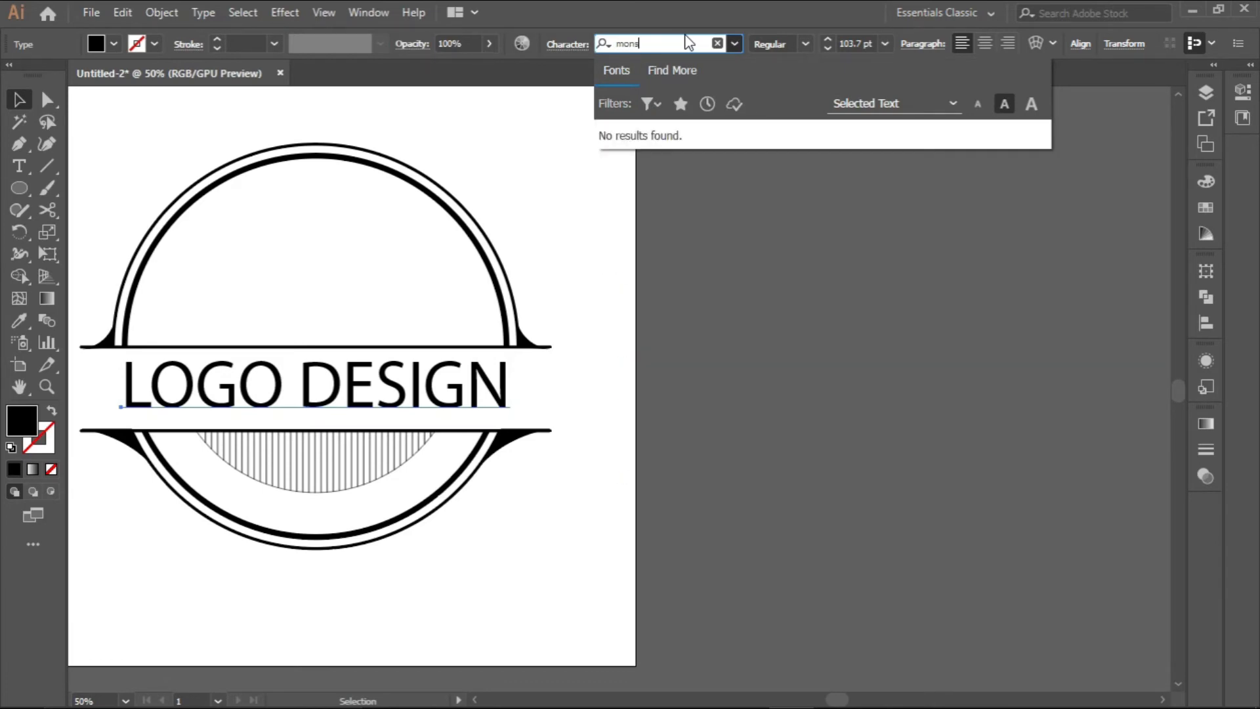
pyautogui.press('BackSpace')
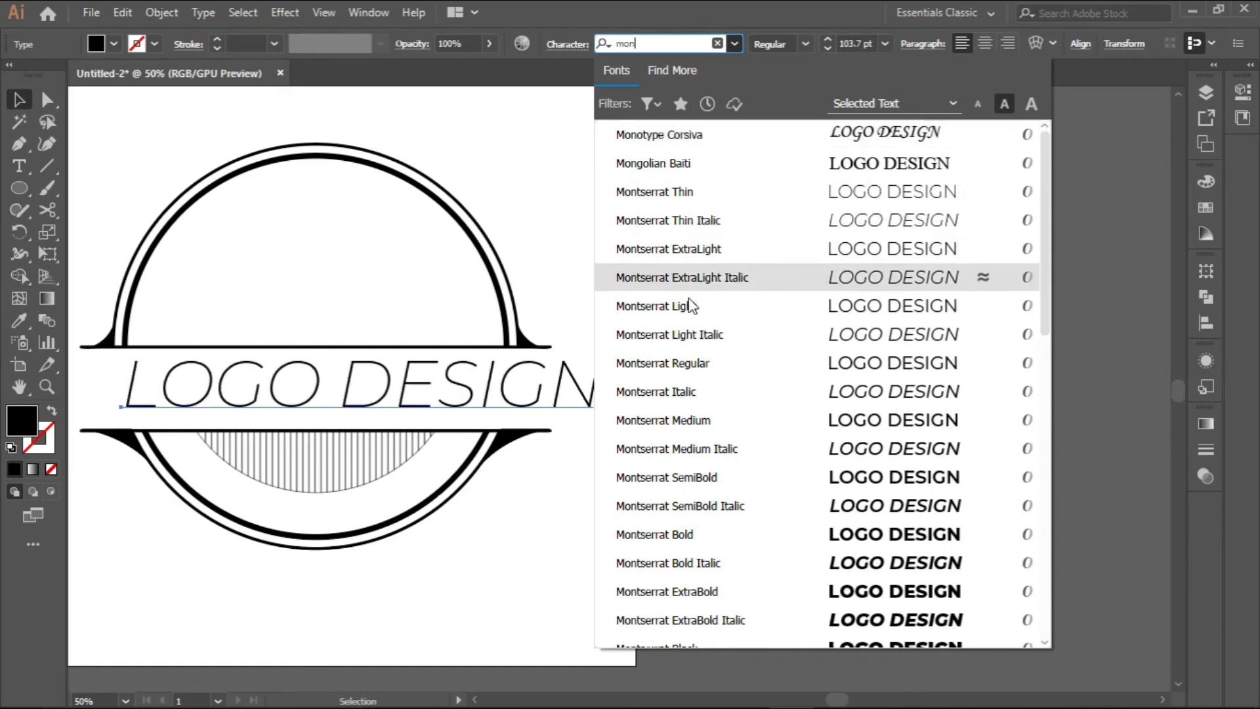
pyautogui.click(697, 535)
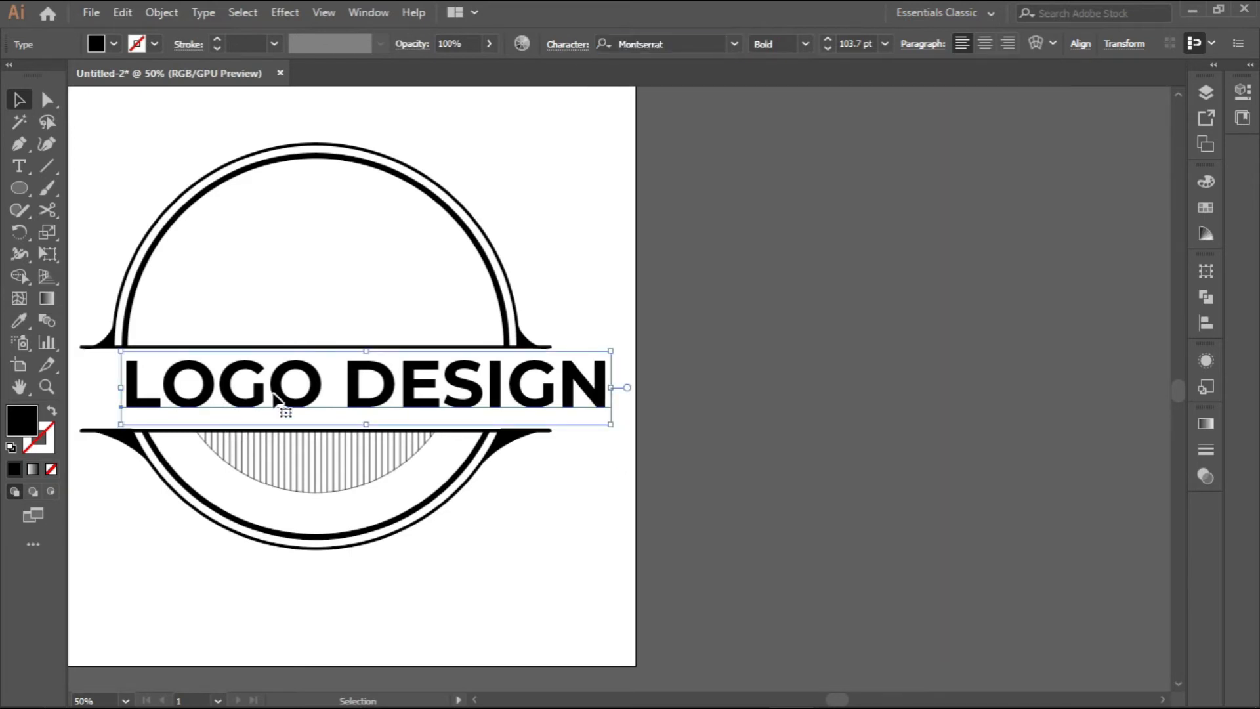
pyautogui.moveTo(285, 387); pyautogui.dragTo(488, 381)
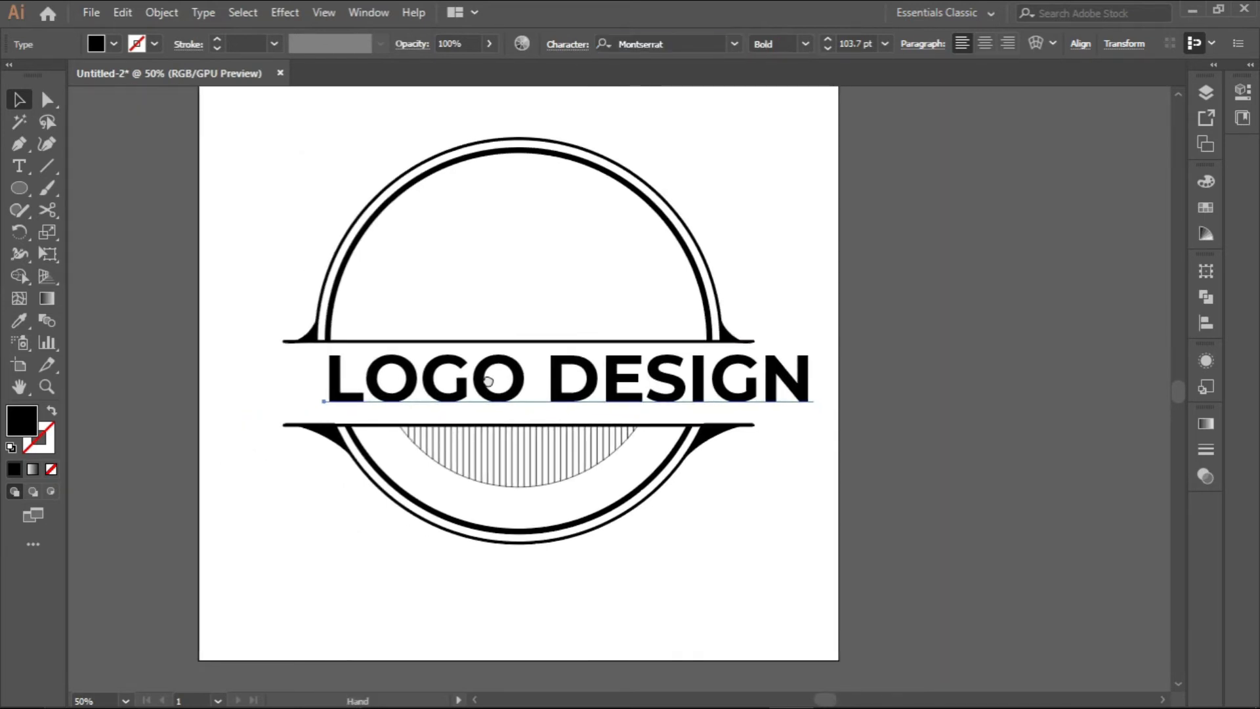
pyautogui.click(804, 40)
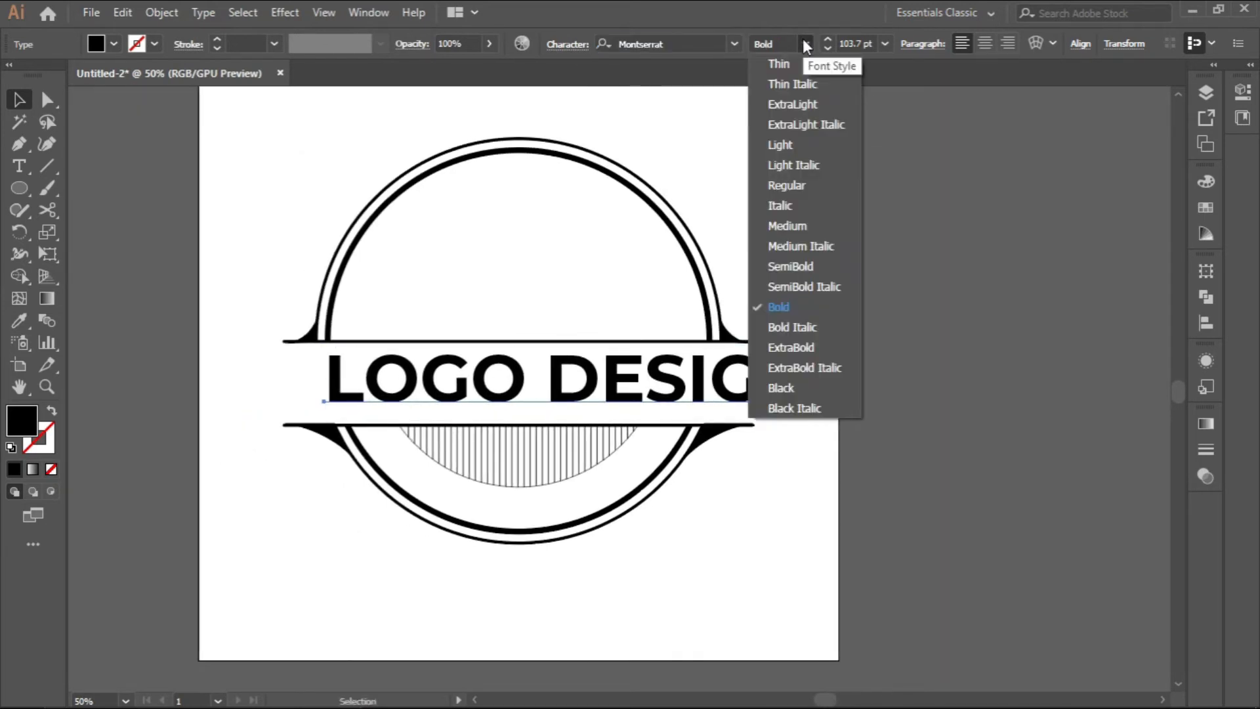
pyautogui.click(795, 308)
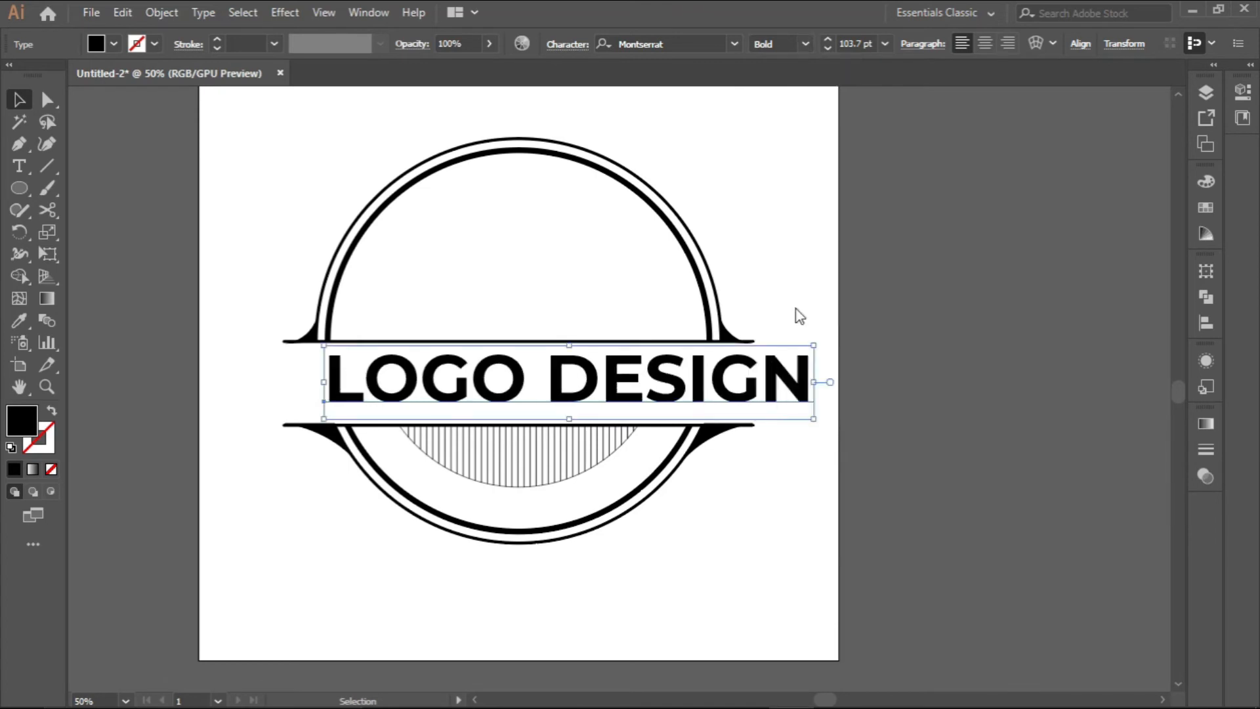
# Re-centre the LOGO DESIGN text within the banner and enlarge it proportionally to about 106.56 pt.
pyautogui.click(1080, 44)
pyautogui.click(928, 96)
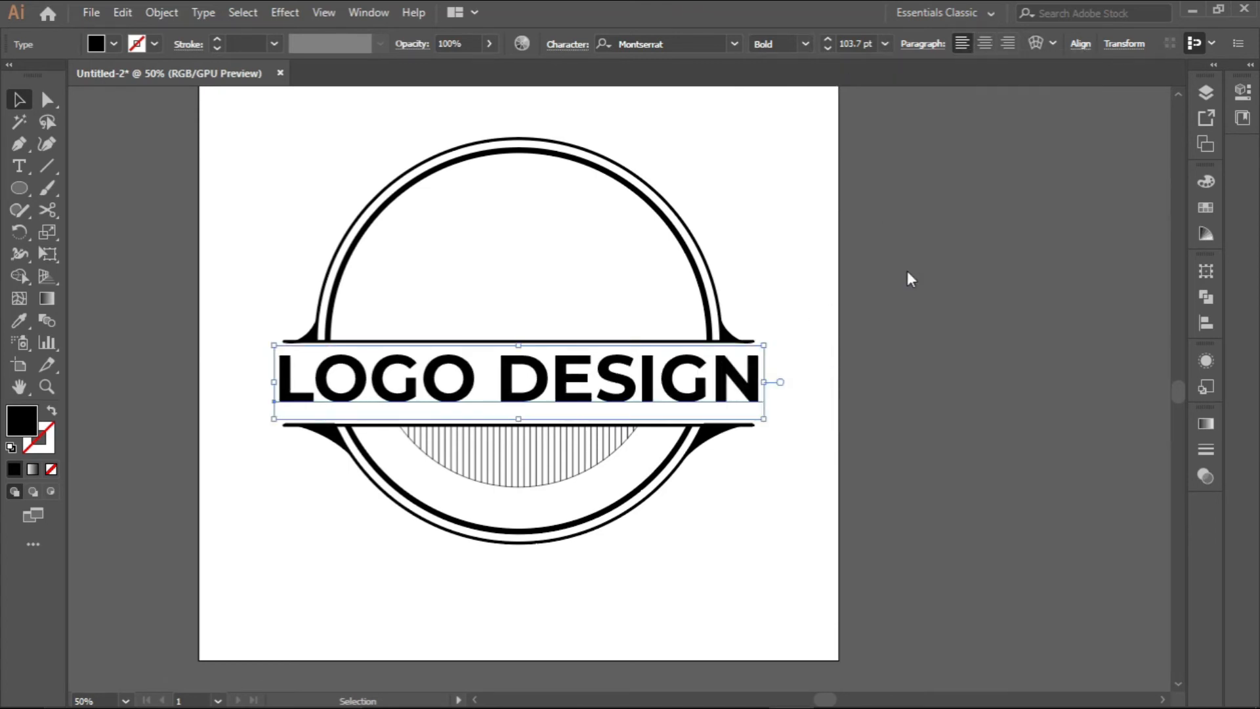
pyautogui.scroll(1, 468, 397)
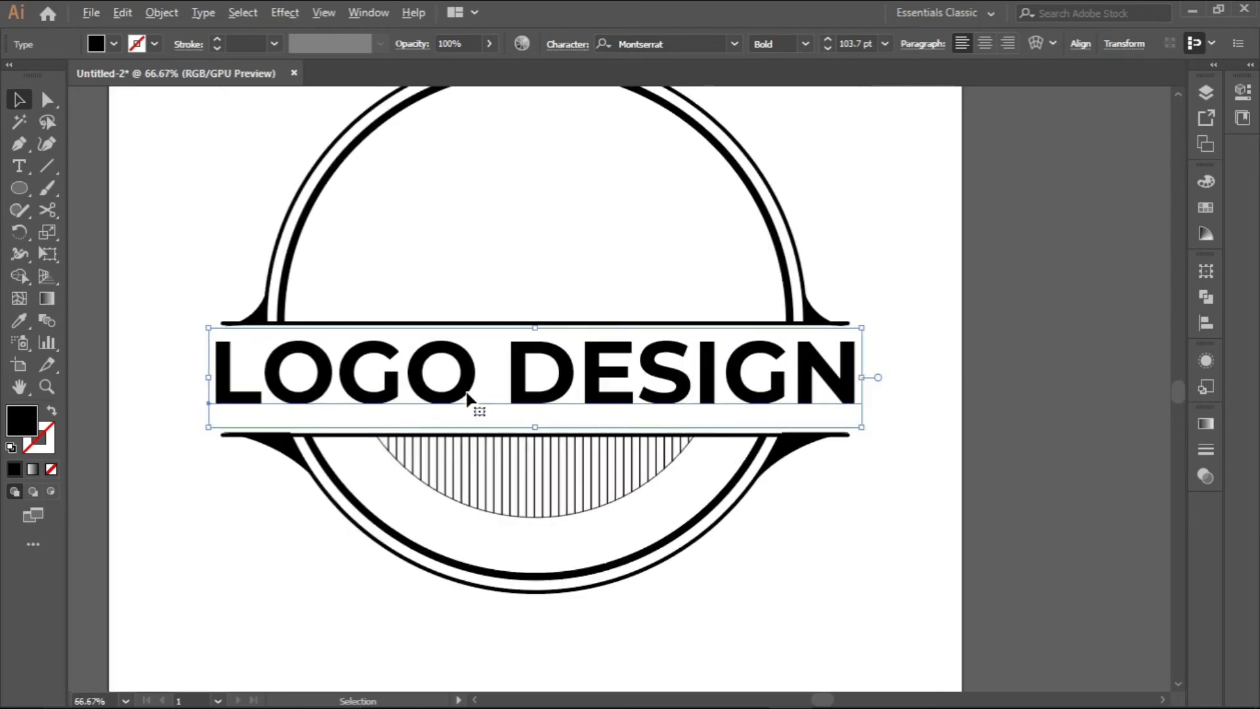
pyautogui.moveTo(469, 389); pyautogui.dragTo(478, 397)
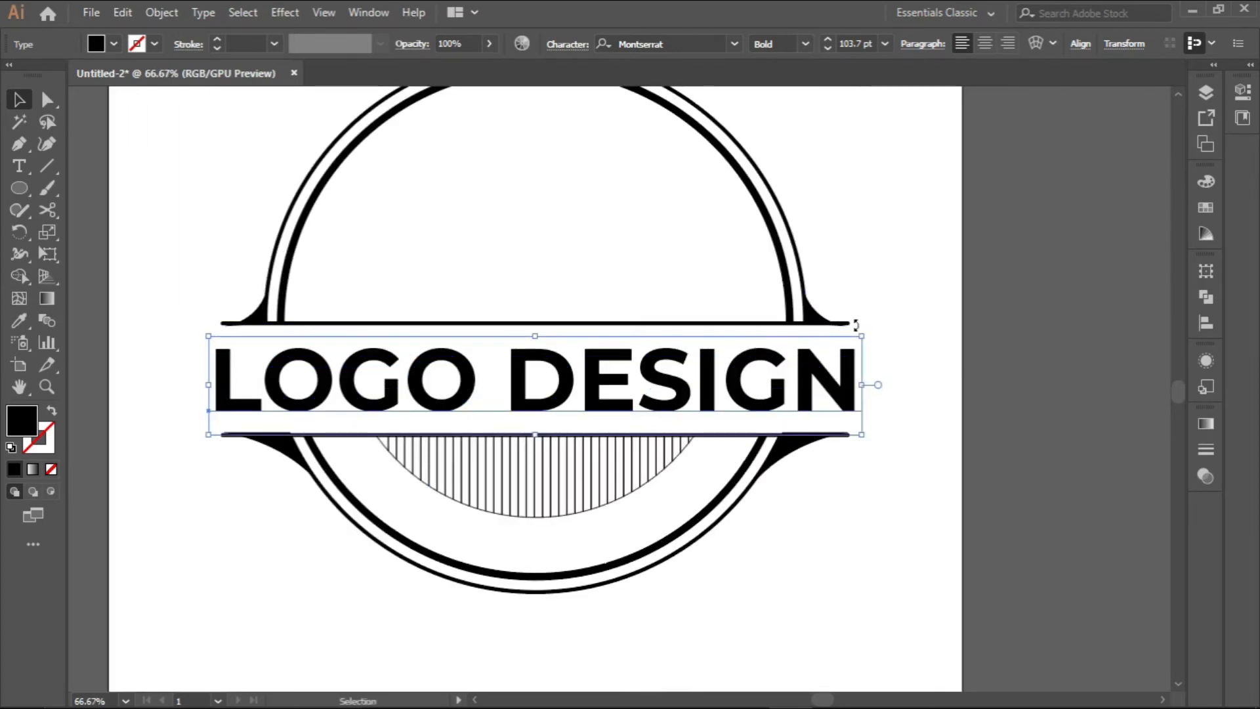
pyautogui.moveTo(859, 336); pyautogui.dragTo(872, 325)
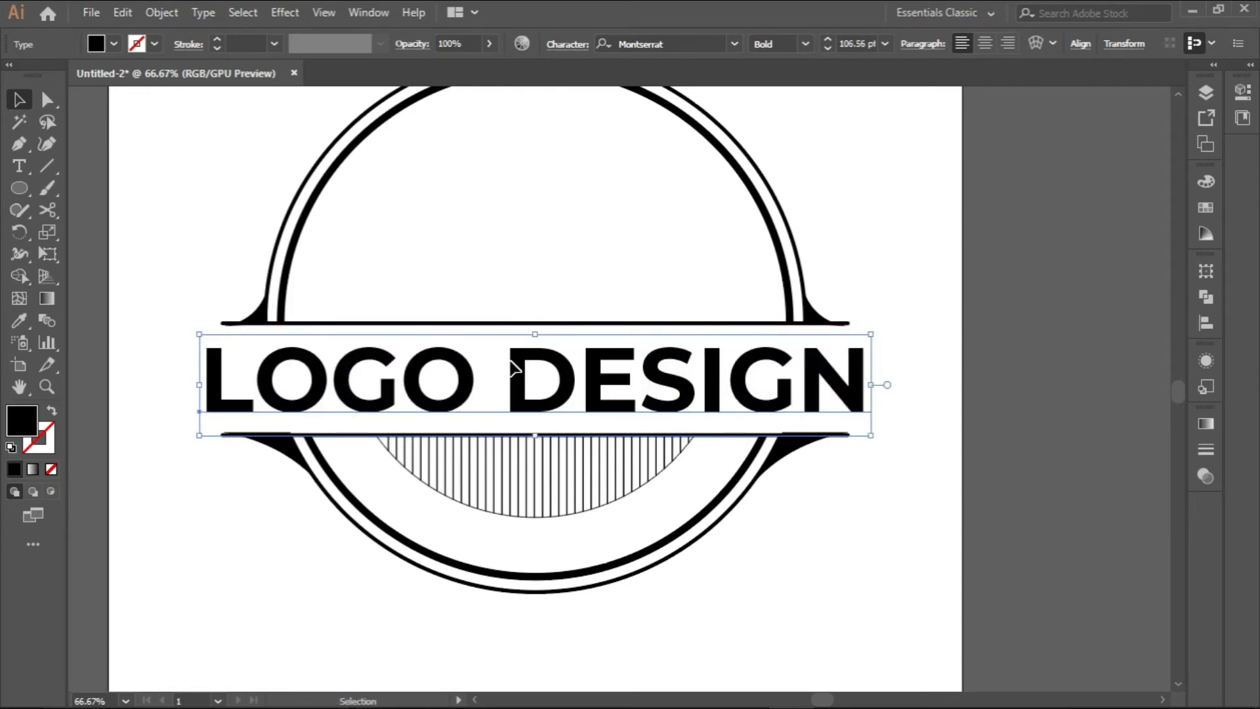
# Place aircraft-1293790.svg from the Desktop in the badge's upper half and centre it horizontally on the artboard.
pyautogui.scroll(-1, 517, 368)
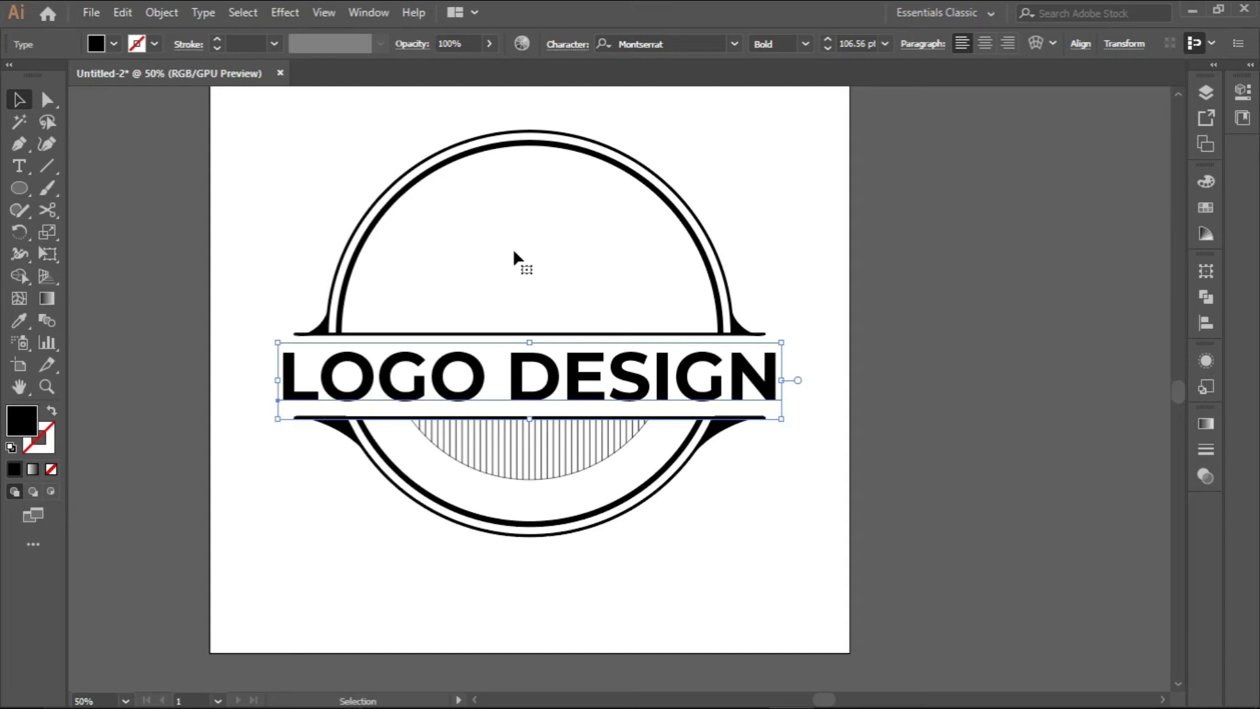
pyautogui.click(91, 13)
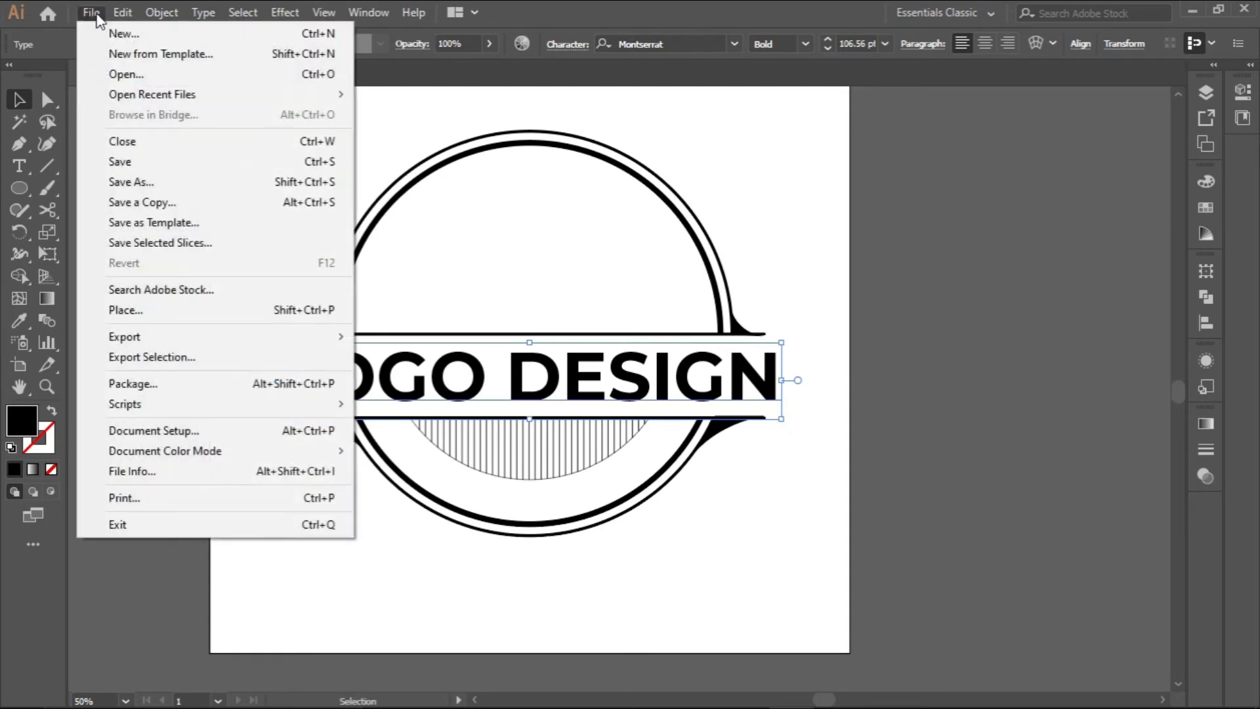
pyautogui.click(184, 313)
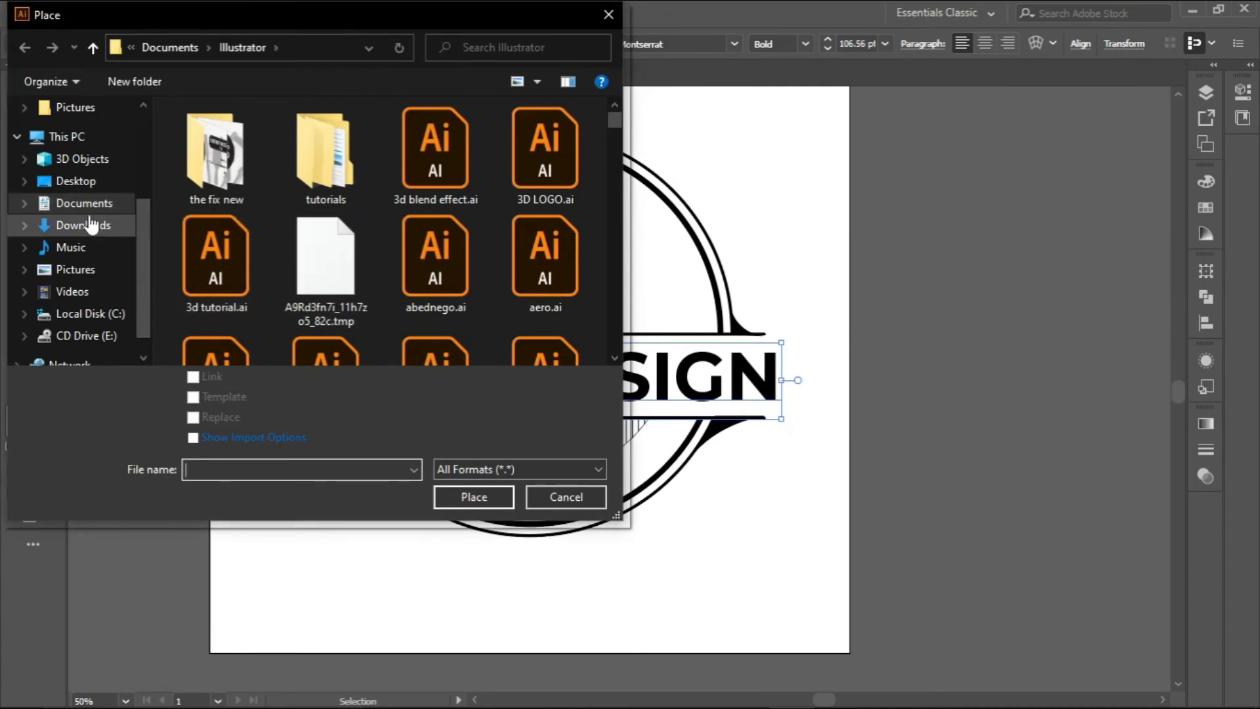
pyautogui.click(86, 182)
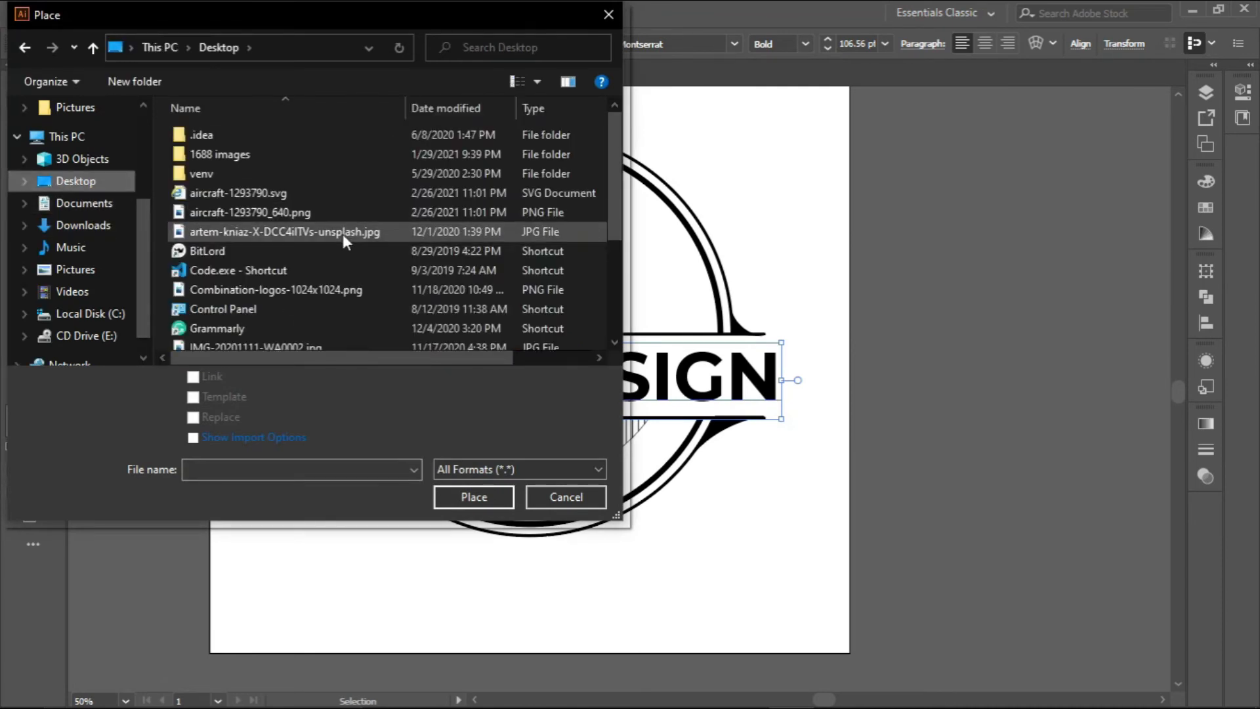
pyautogui.click(300, 190)
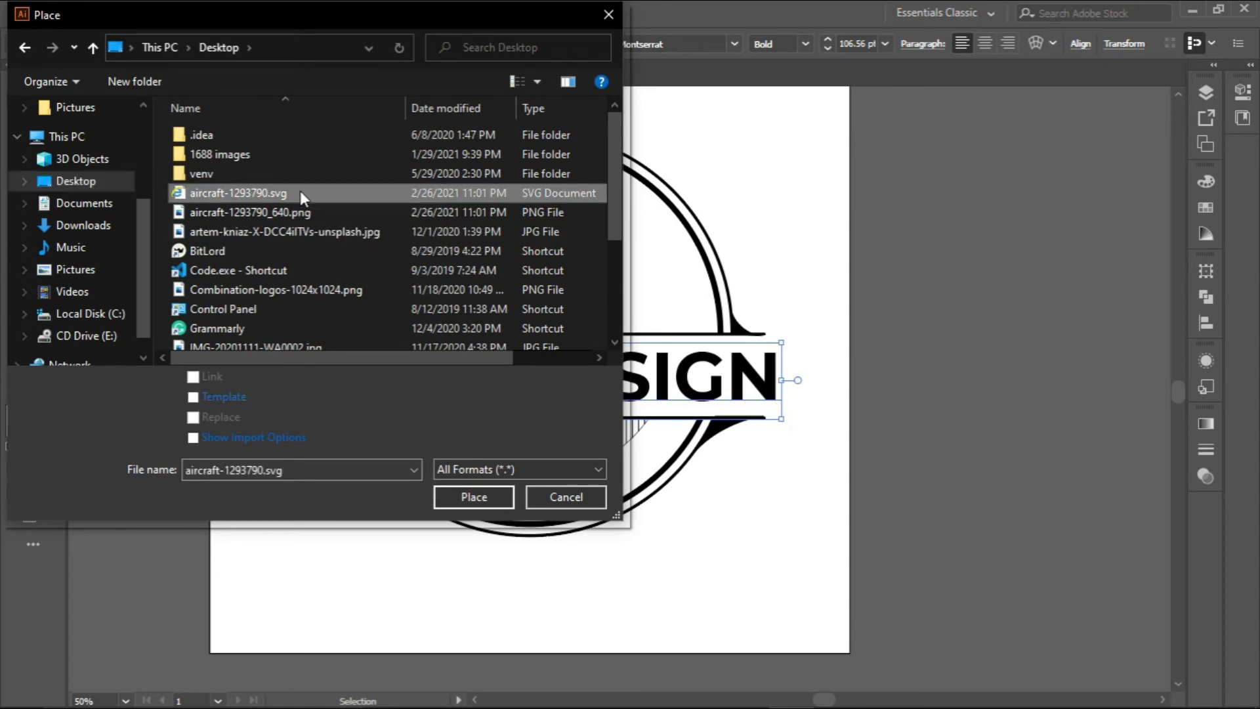
pyautogui.click(473, 496)
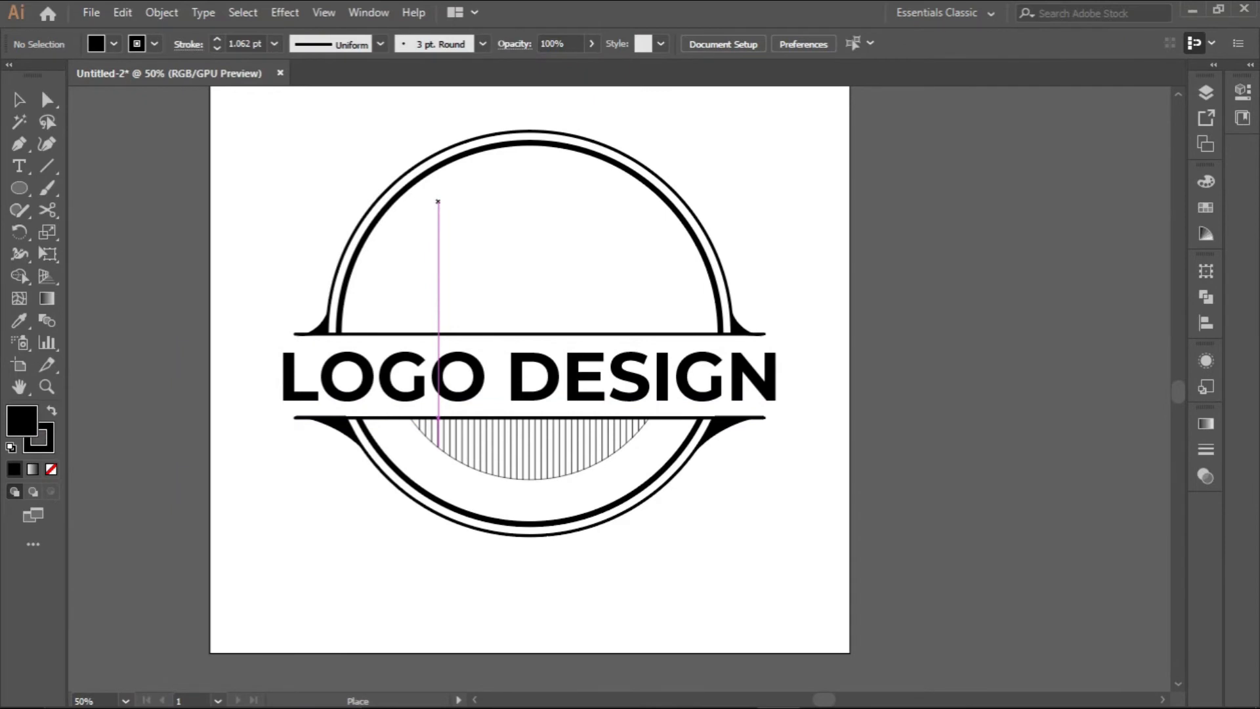
pyautogui.moveTo(437, 202); pyautogui.dragTo(626, 310)
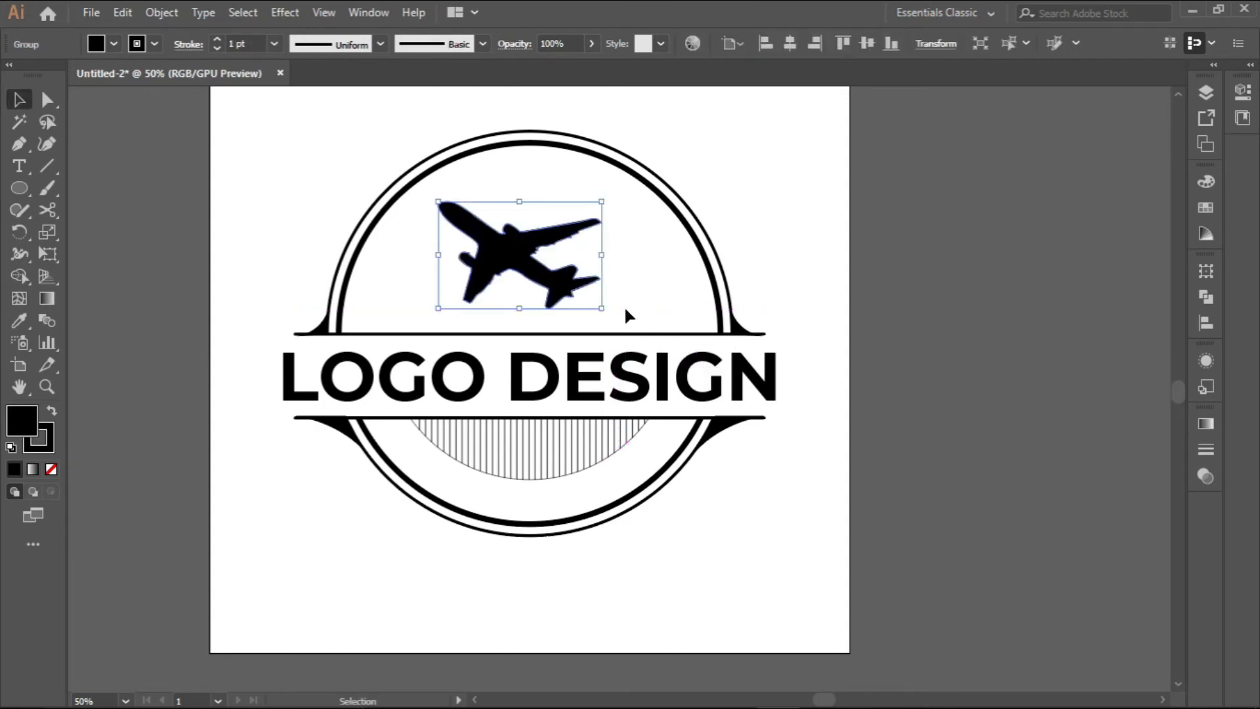
pyautogui.click(790, 45)
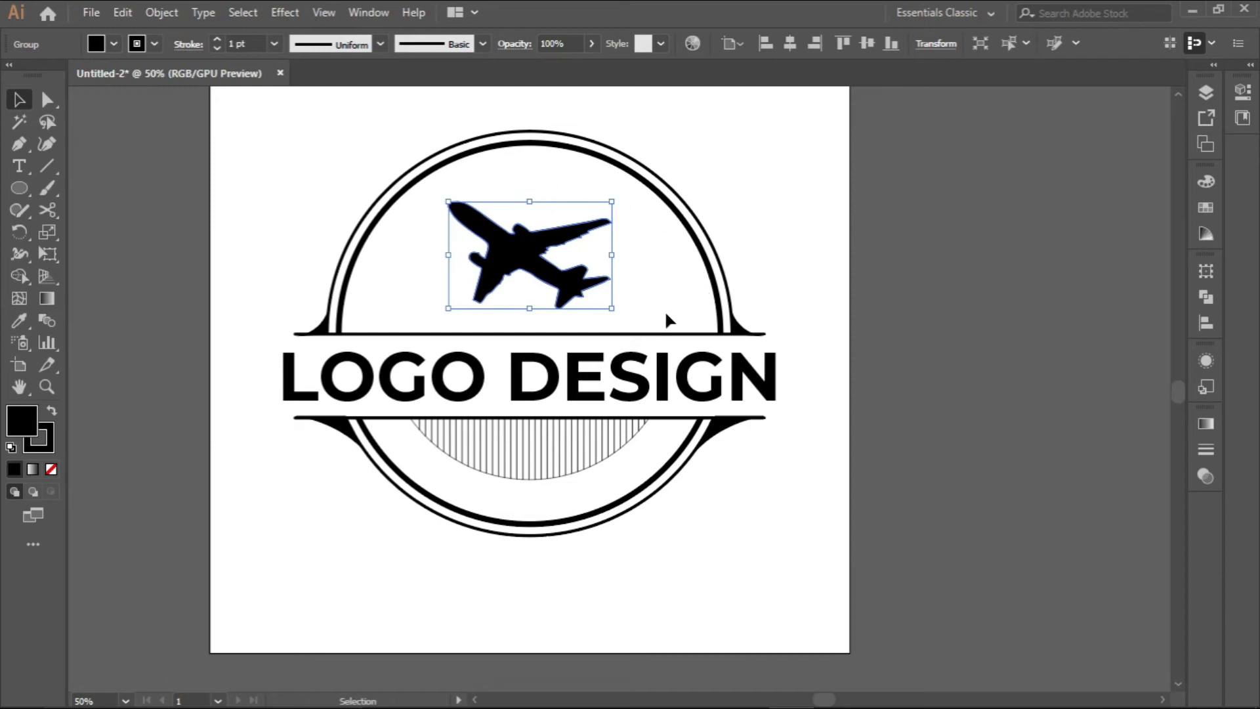
# Draw a circle slightly smaller than the badge's inner ring and set its fill to None.
pyautogui.click(16, 194)
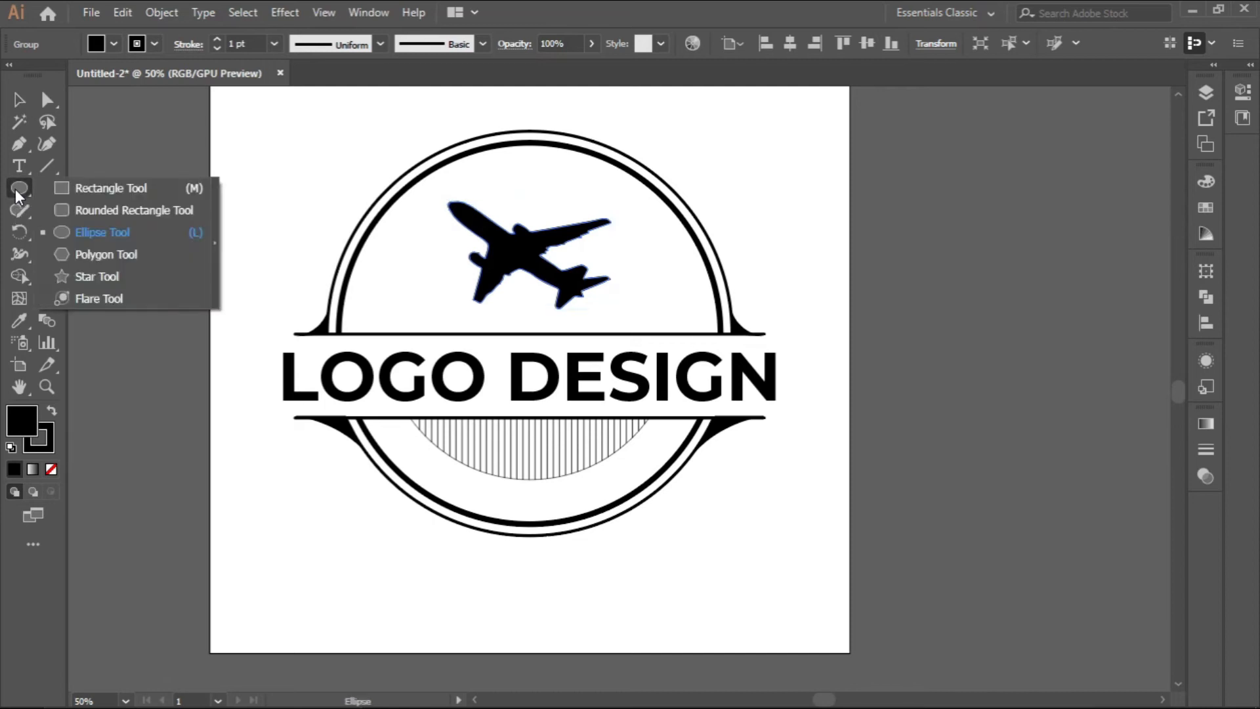
pyautogui.click(90, 231)
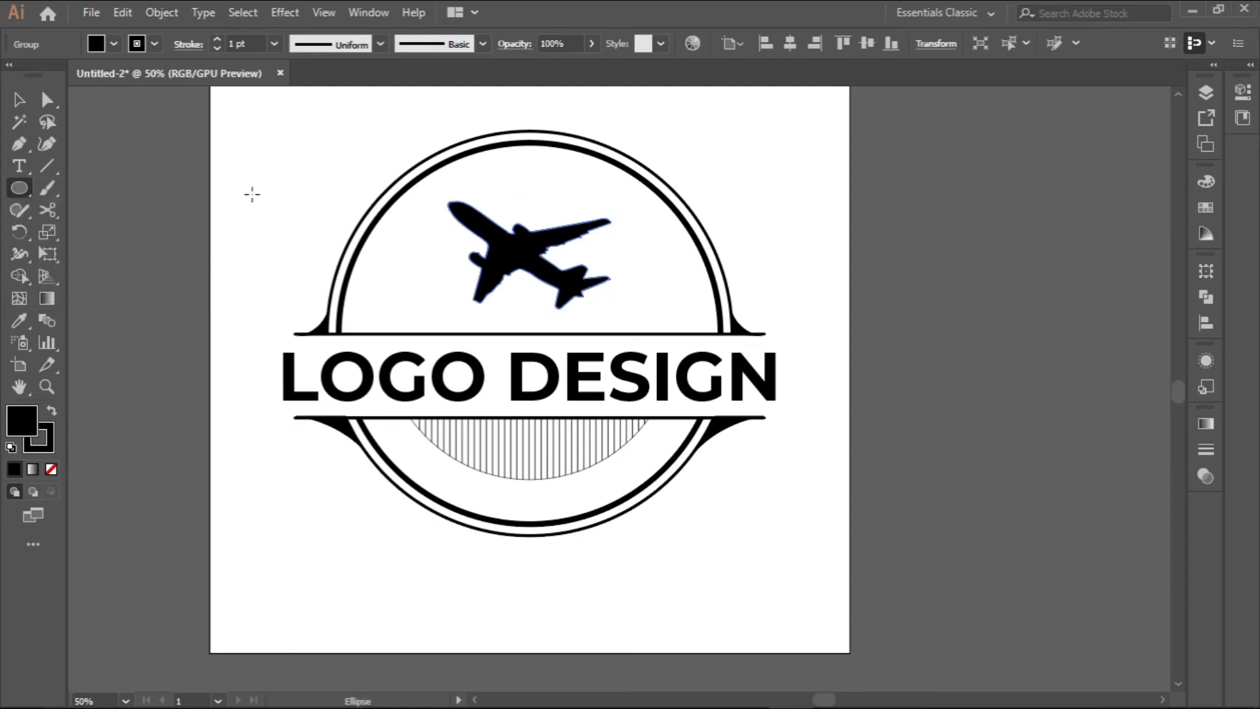
pyautogui.moveTo(254, 178); pyautogui.dragTo(614, 512)
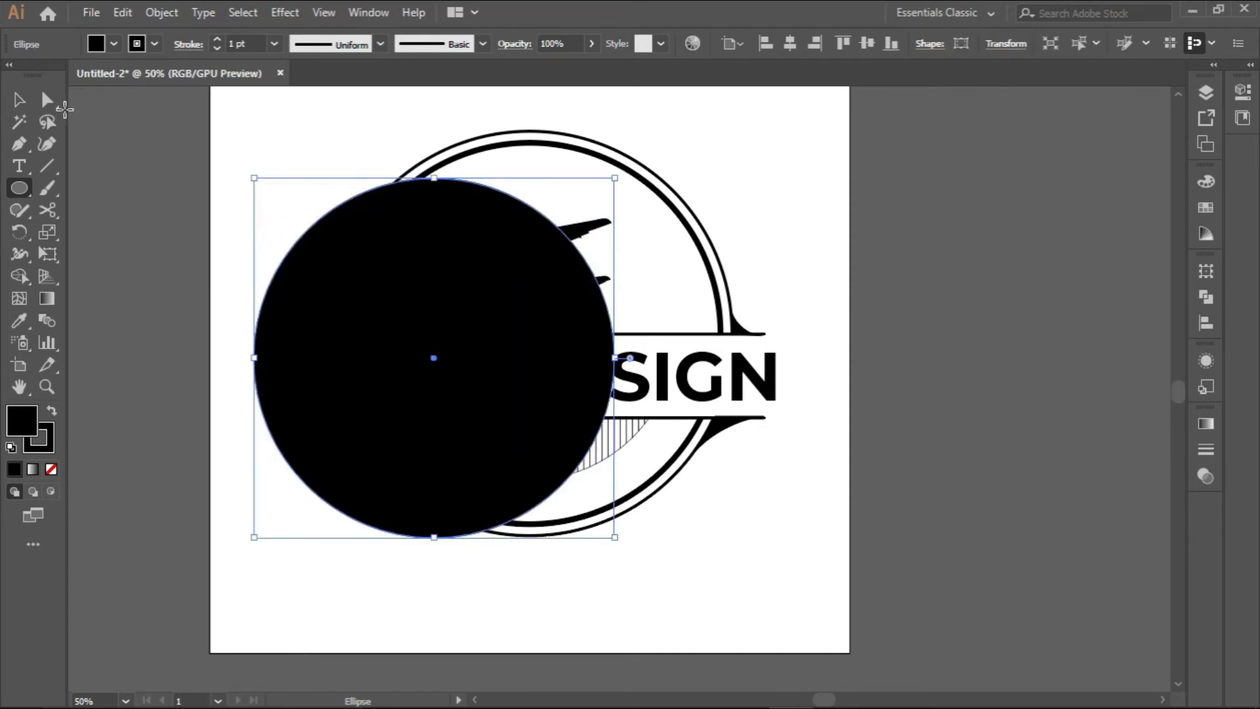
pyautogui.click(19, 99)
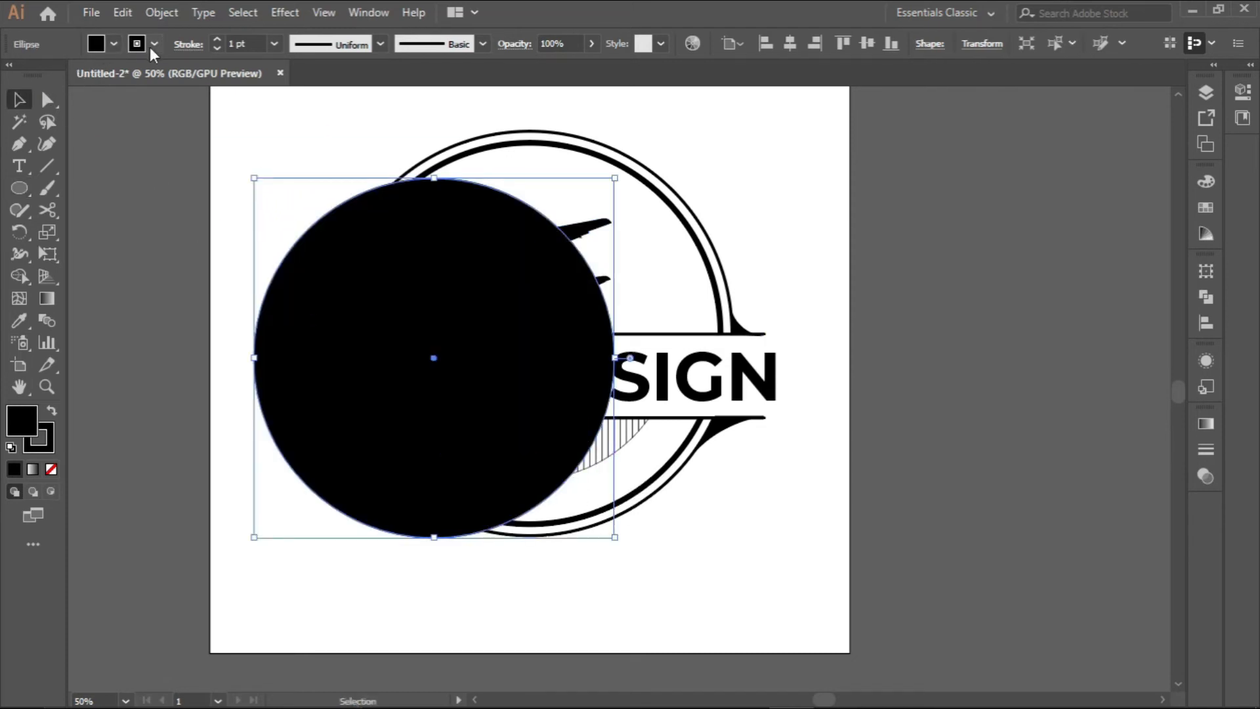
pyautogui.click(114, 45)
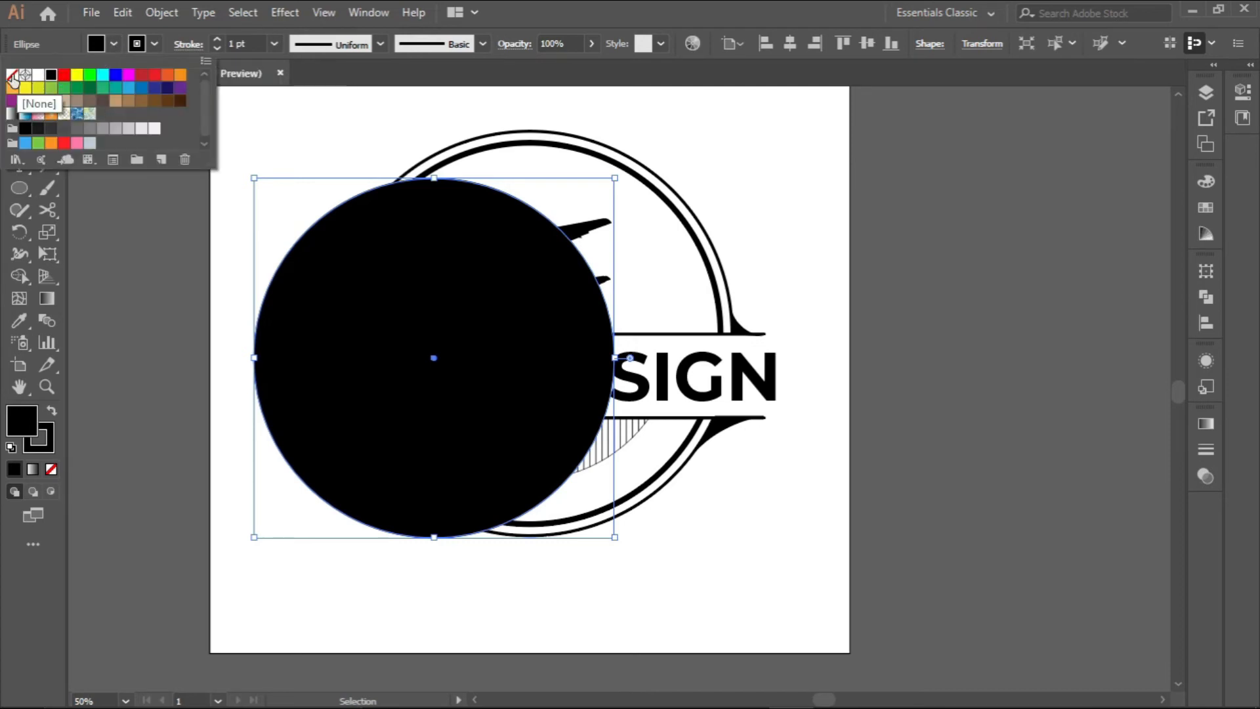
pyautogui.click(12, 77)
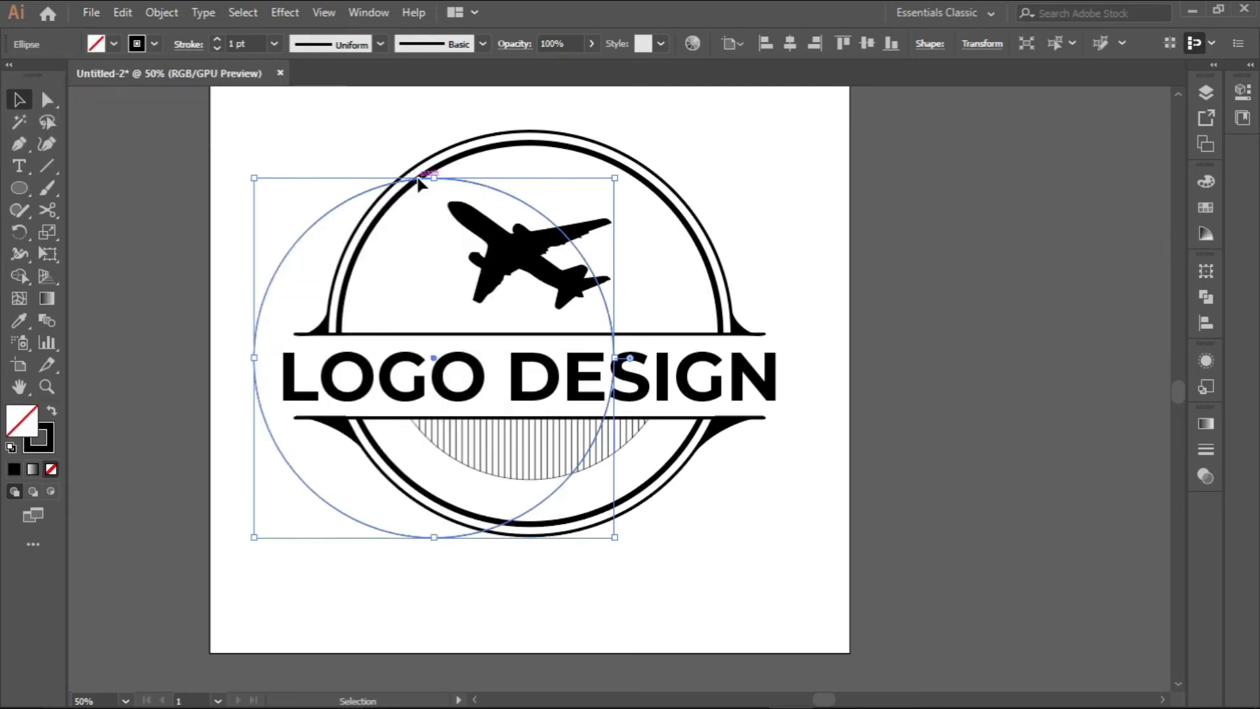
# Centre the new circle horizontally and vertically on the artboard and shrink it slightly from its centre.
pyautogui.click(790, 44)
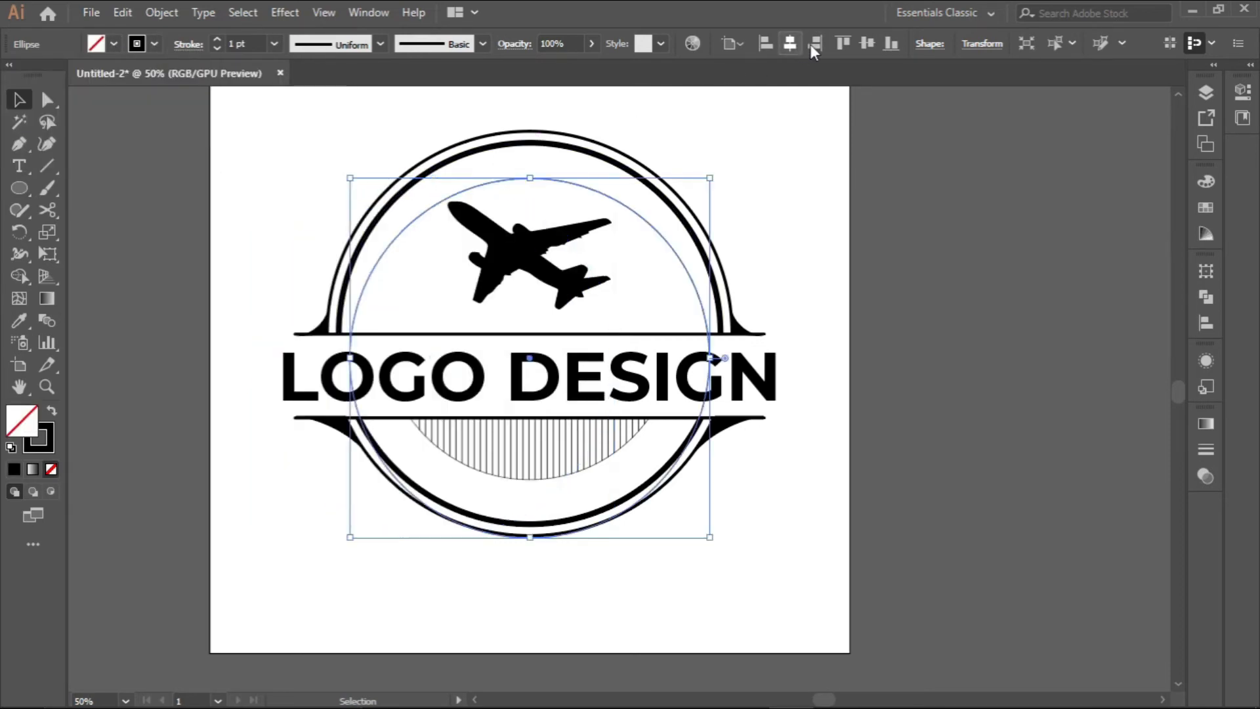
pyautogui.click(865, 44)
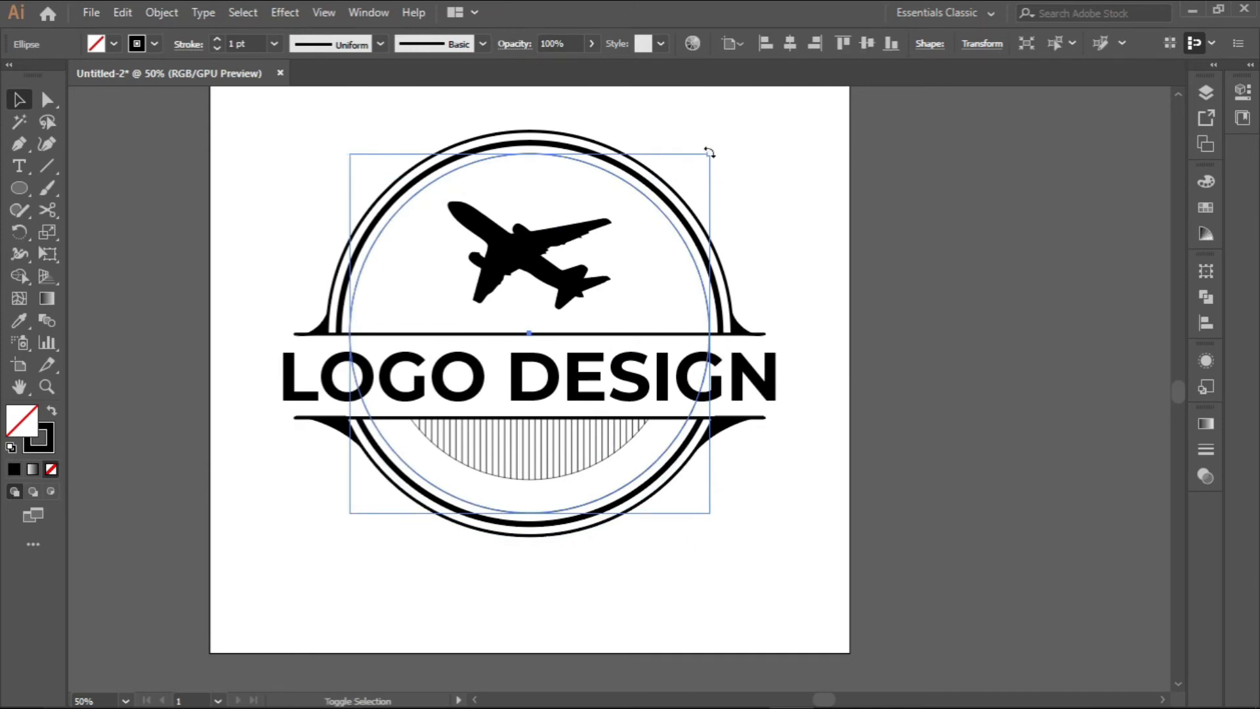
pyautogui.moveTo(710, 152); pyautogui.dragTo(705, 161)
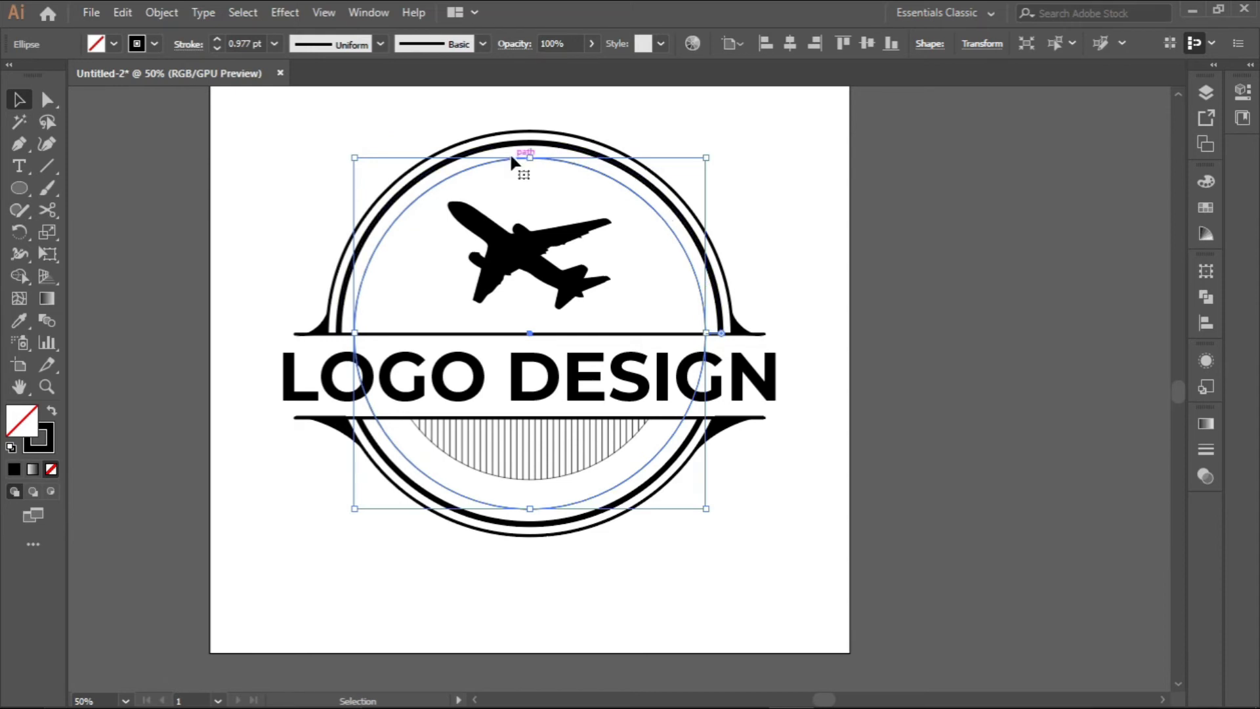
# Add the text YOUR SLOGAN GOES HERE along the inner circle with the Type on a Path tool, starting on its upper-left arc.
pyautogui.click(20, 167)
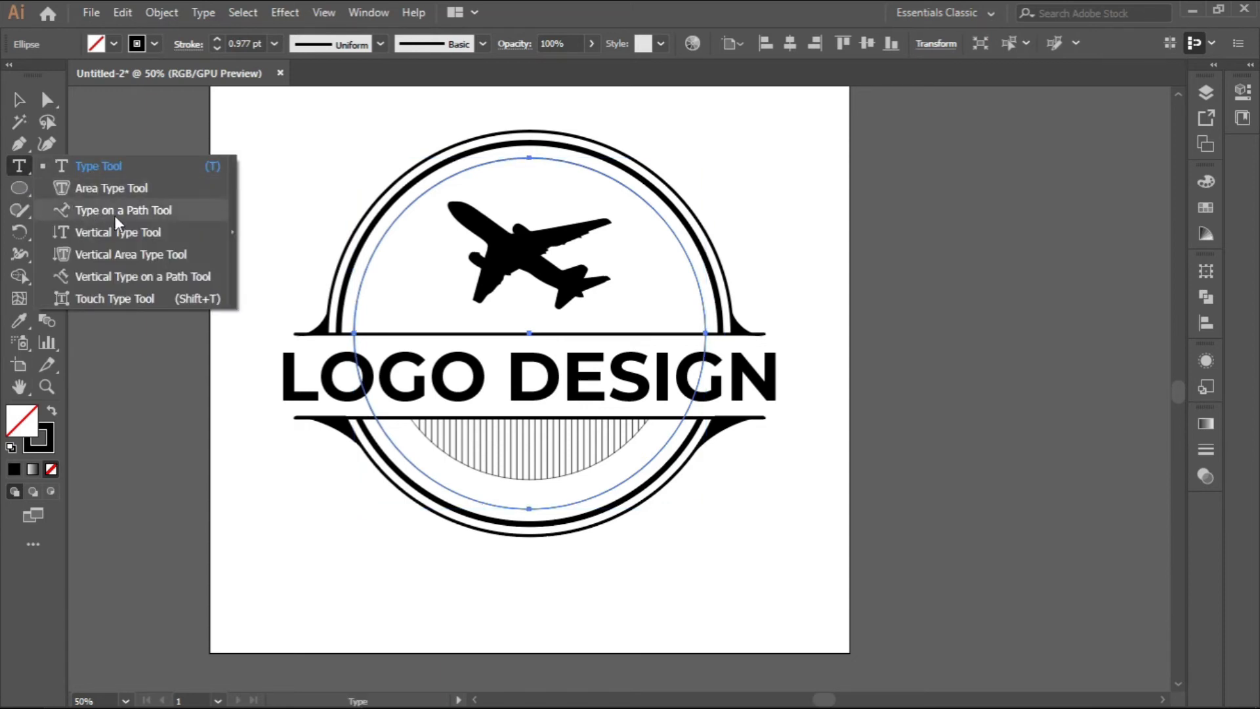
pyautogui.click(124, 211)
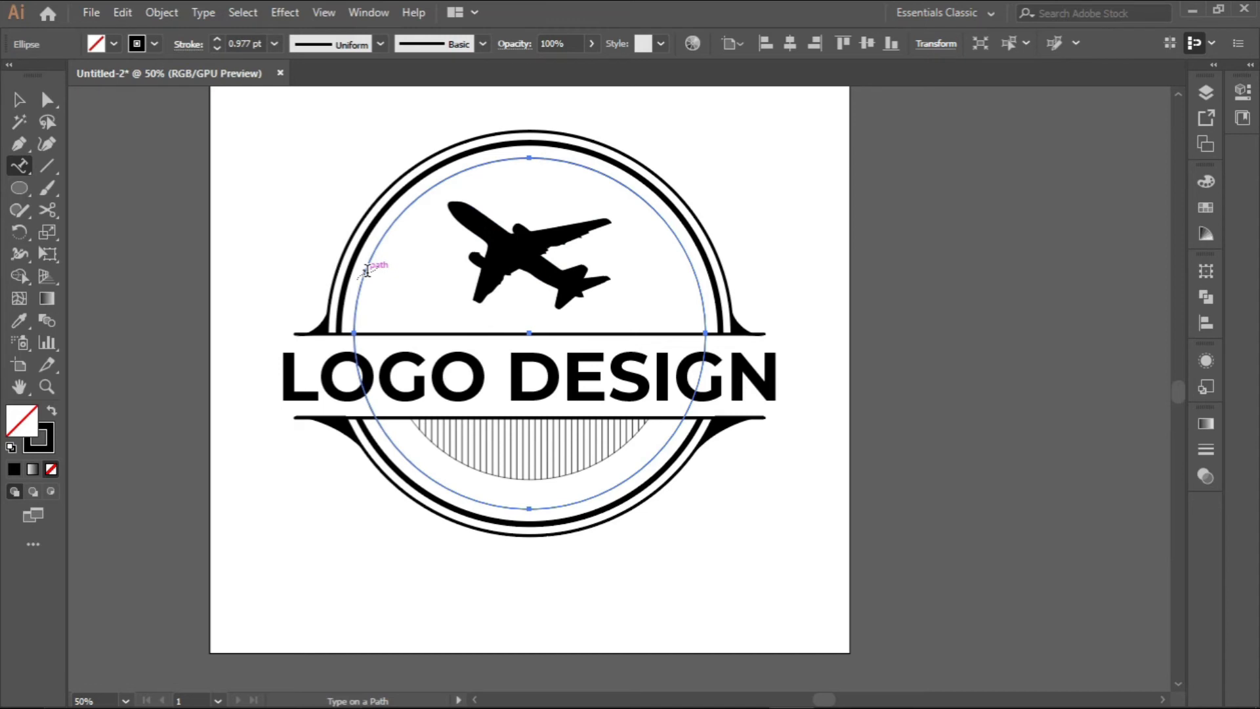
pyautogui.scroll(2, 367, 271)
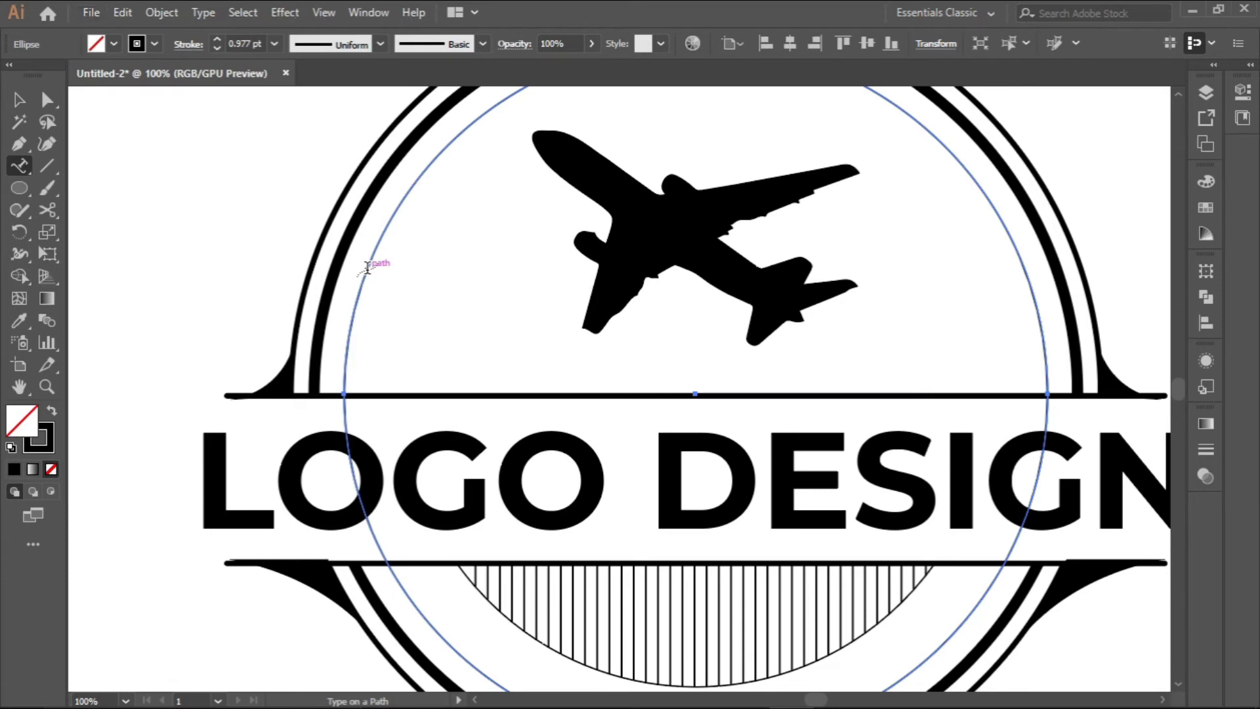
pyautogui.click(367, 269)
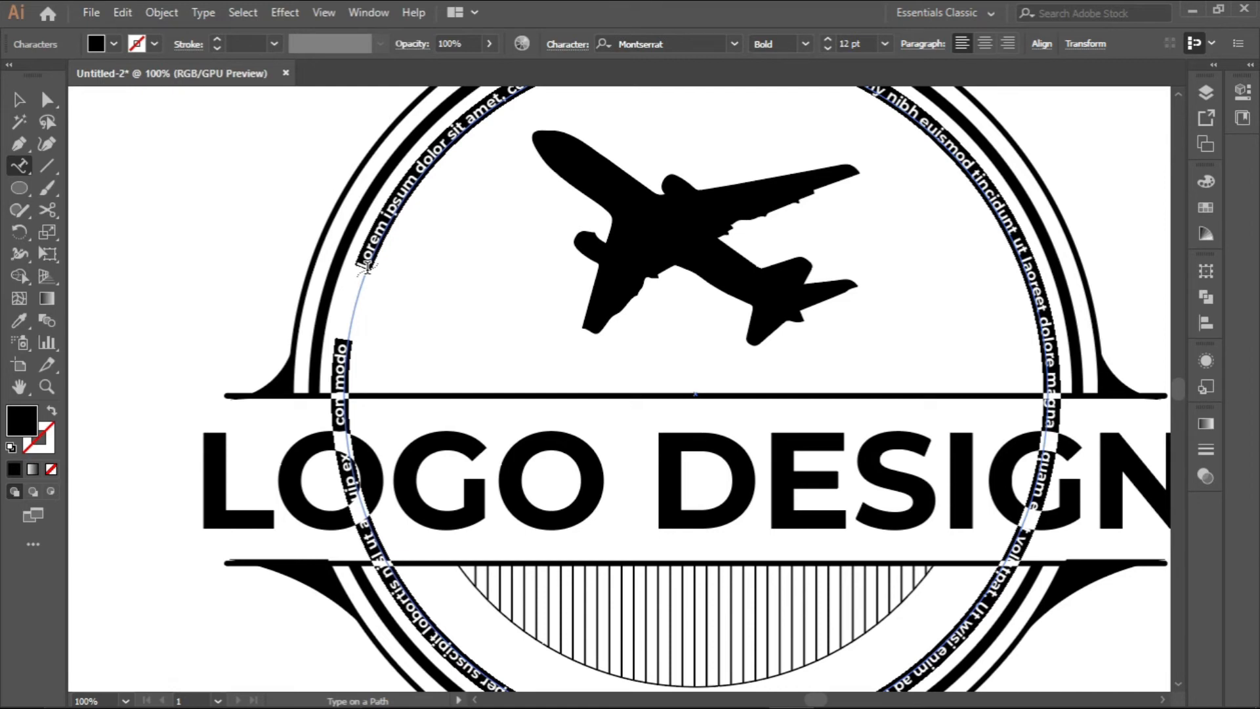
pyautogui.press('alt')
pyautogui.hotkey('alt', 'Tab')
pyautogui.write('YOU')
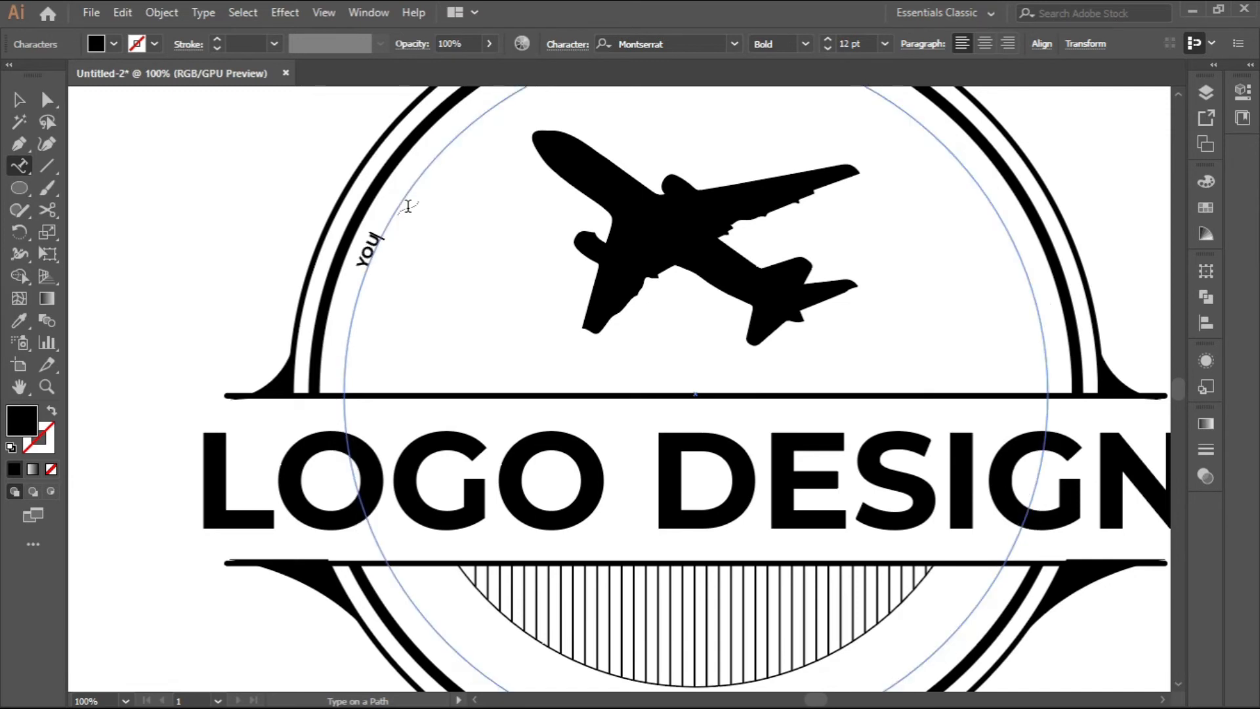
pyautogui.write('R SLOGAN')
pyautogui.write('GO')
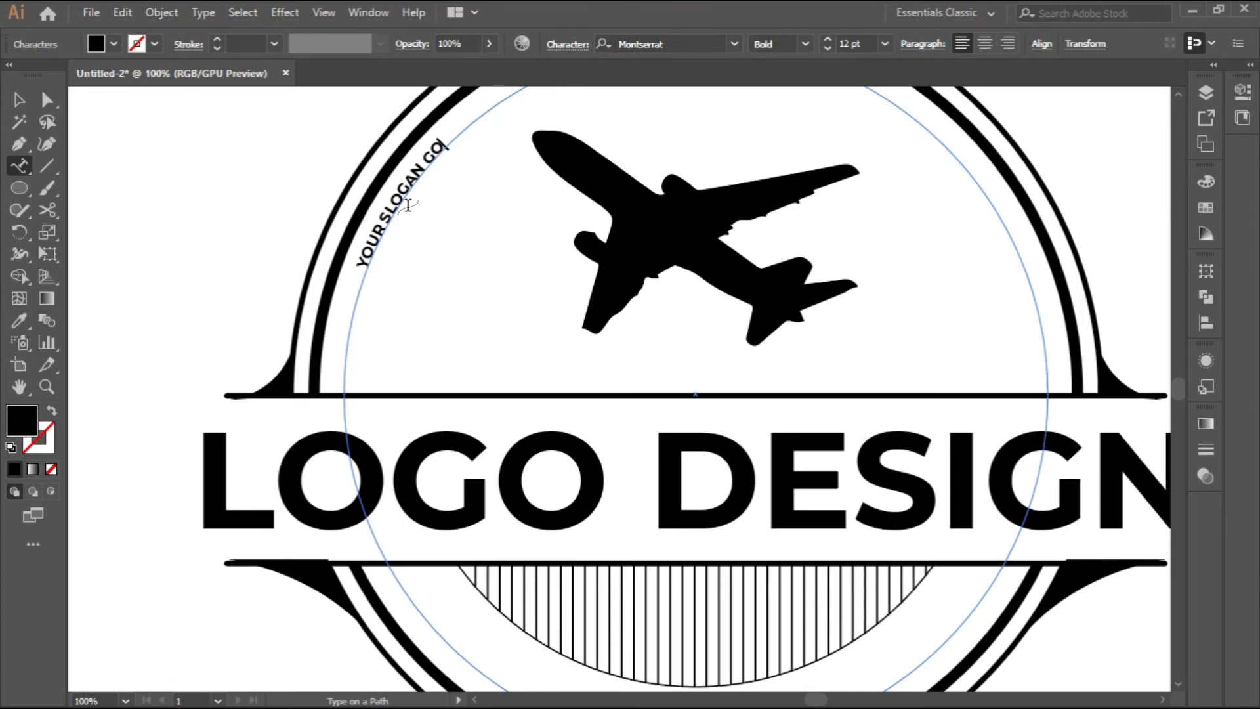
pyautogui.write('ES HERE')
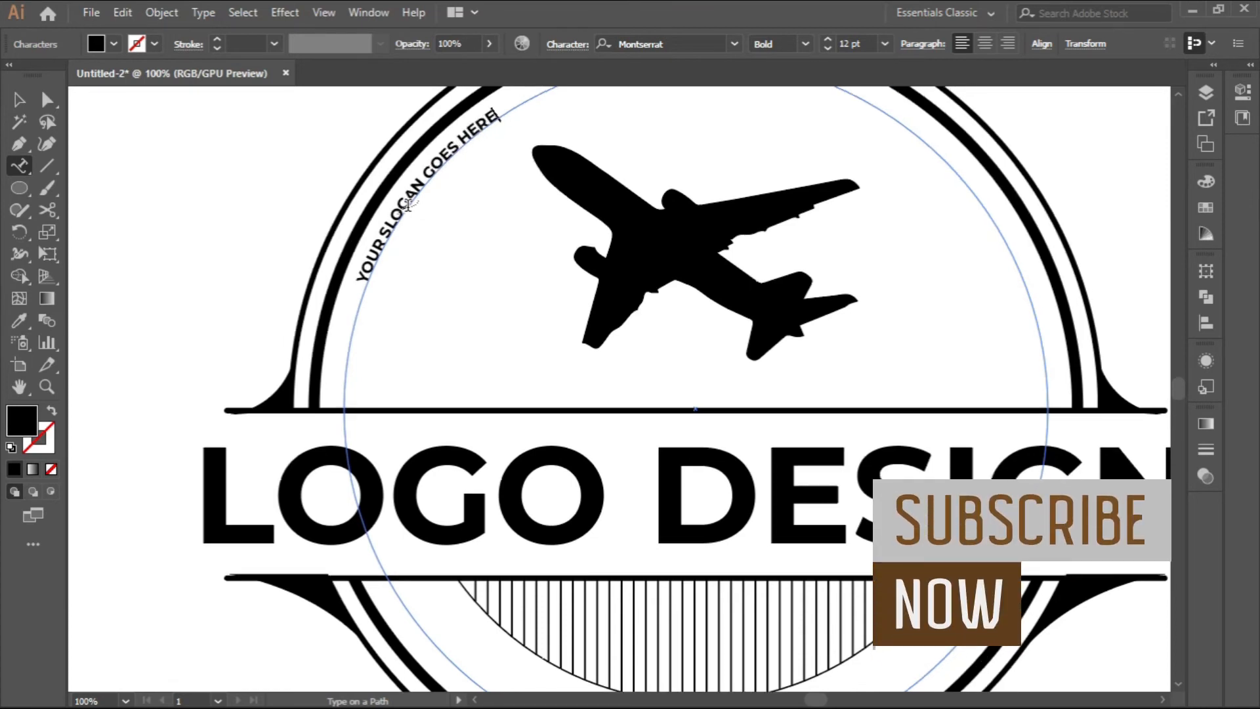
pyautogui.press('Escape')
# Select the whole slogan on the circle and increase its font size to 25 pt.
pyautogui.hotkey('ctrl', '-')
pyautogui.scroll(3, 533, 184)
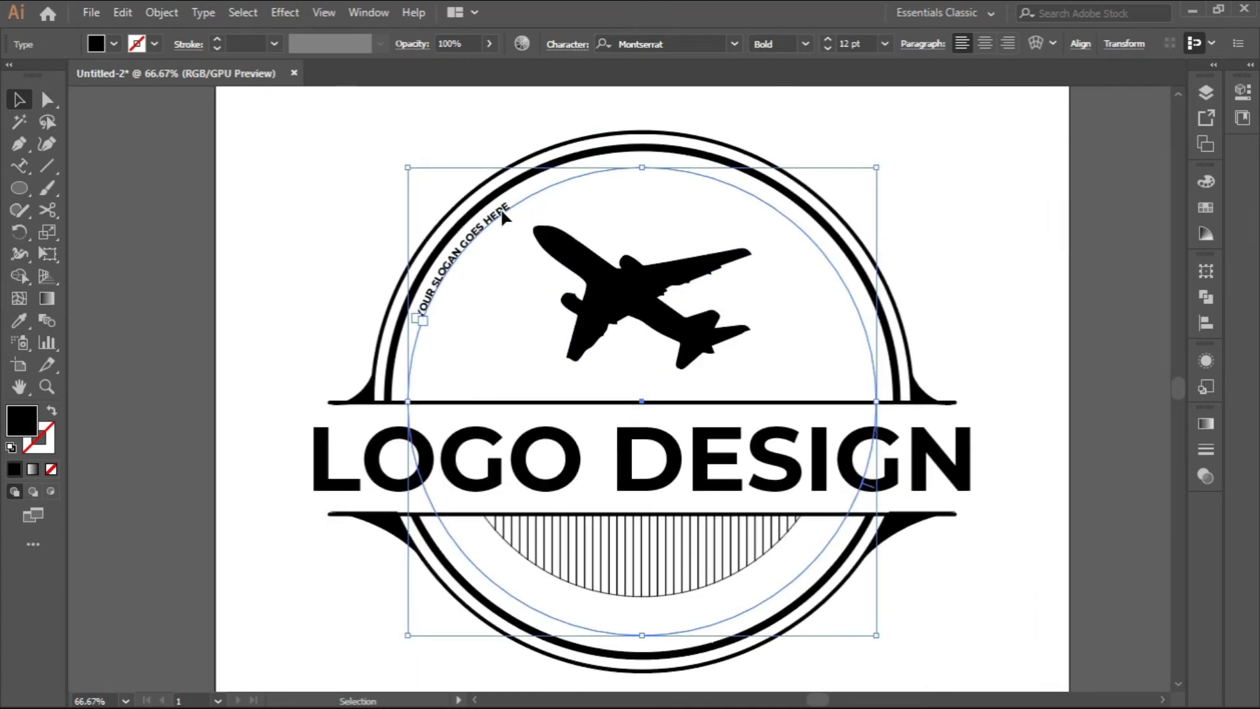
pyautogui.doubleClick(504, 216)
pyautogui.hotkey('ctrl', 'a')
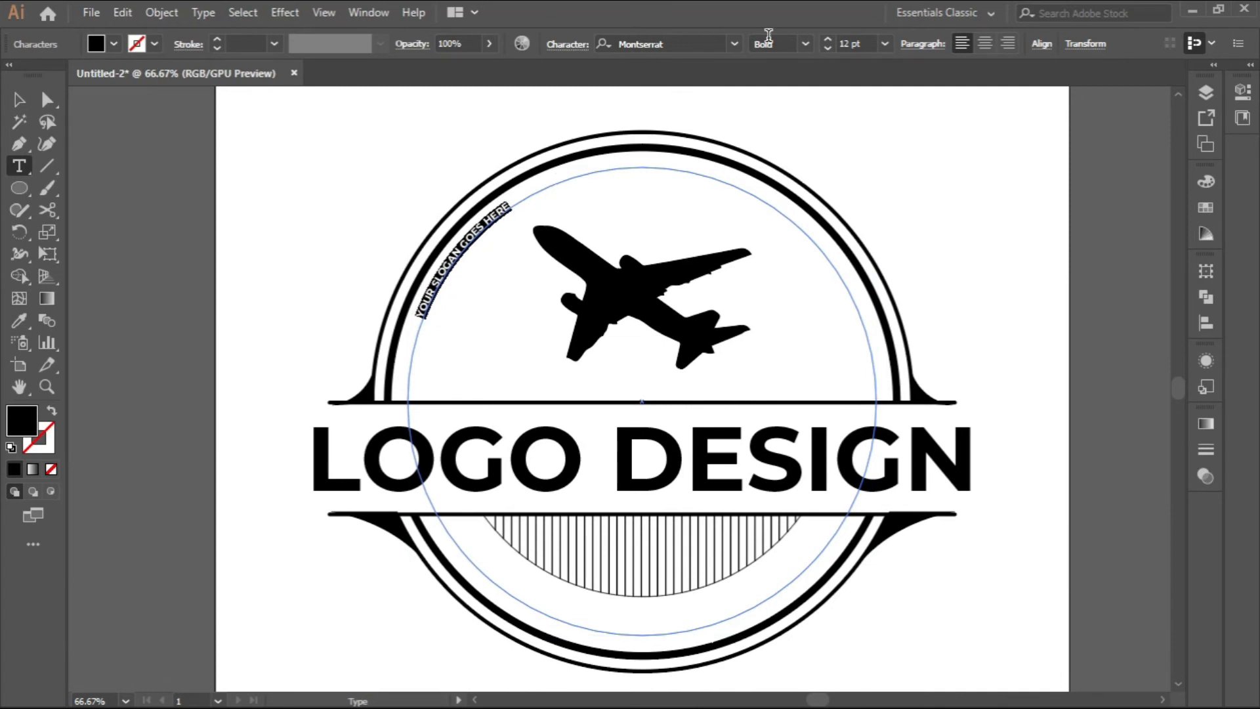
pyautogui.moveTo(832, 38); pyautogui.dragTo(832, 38)
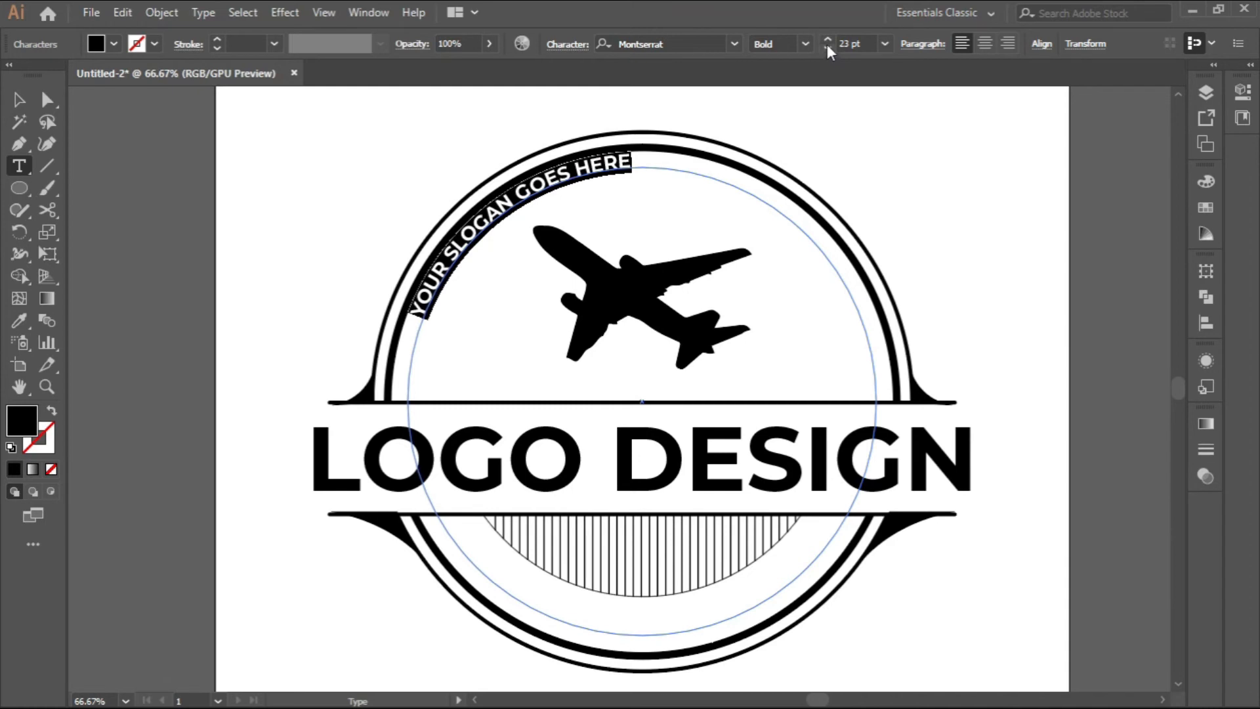
pyautogui.click(827, 41)
pyautogui.click(826, 41)
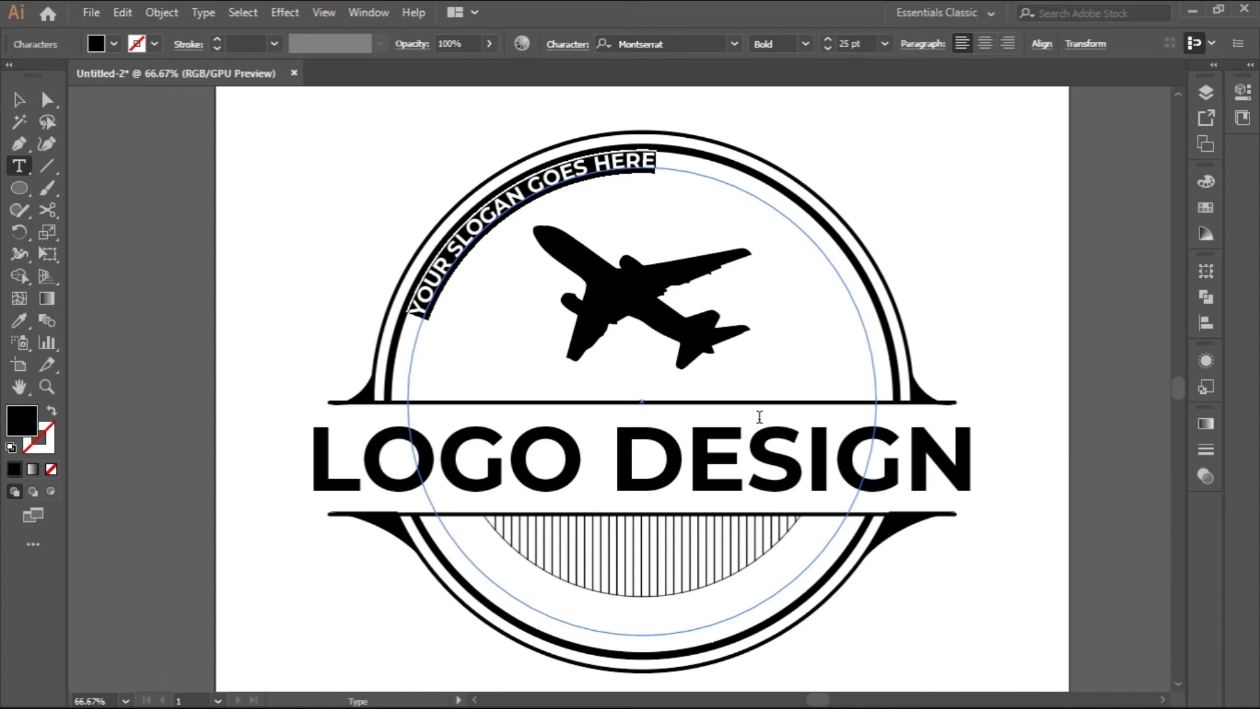
# Widen the slogan's letter spacing until the text spans the badge's upper arc evenly on both sides.
pyautogui.hotkey('alt', 'Right')
pyautogui.hotkey('alt', 'Right')
pyautogui.hotkey('alt', 'Right')
pyautogui.hotkey('alt', 'Right')
pyautogui.hotkey('alt', 'Right')
pyautogui.hotkey('alt', 'Right')
pyautogui.hotkey('alt', 'Right')
pyautogui.hotkey('alt', 'Right')
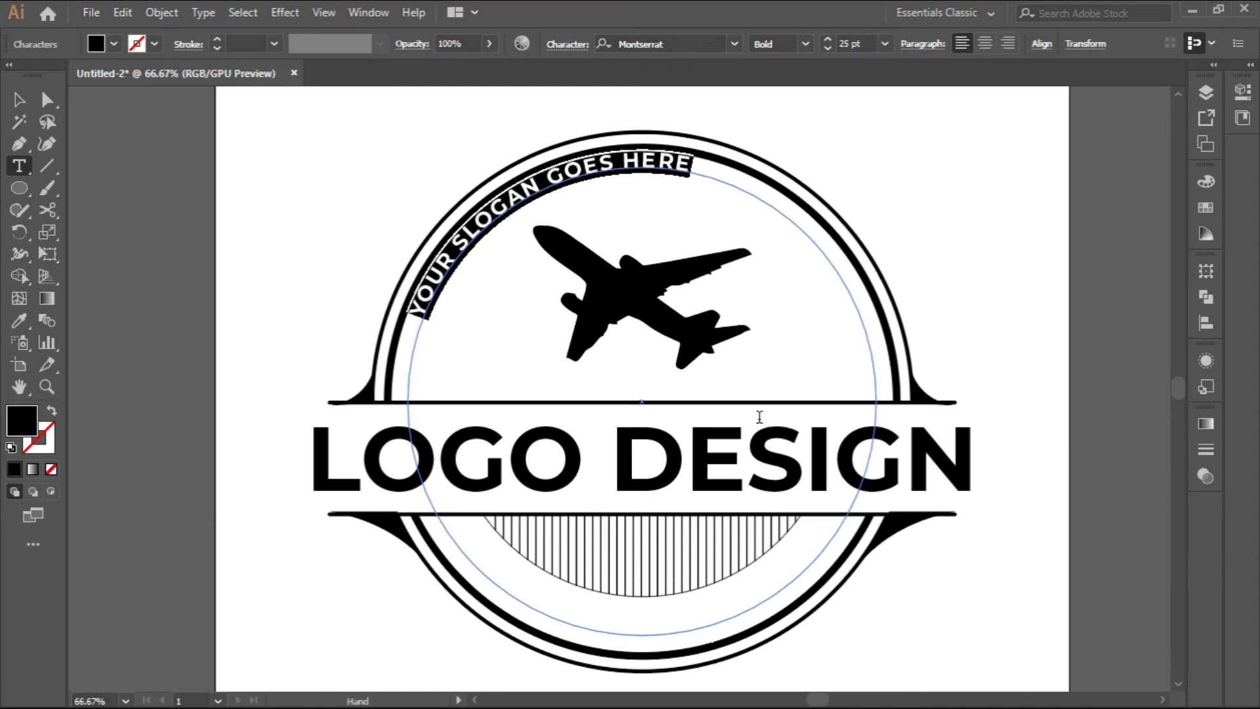
pyautogui.hotkey('alt', 'Right')
pyautogui.hotkey('alt', 'Right')
pyautogui.hotkey('alt', 'Right')
pyautogui.hotkey('alt', 'Right')
pyautogui.hotkey('alt', 'Right')
pyautogui.hotkey('alt', 'Right')
pyautogui.hotkey('alt', 'Right')
pyautogui.hotkey('alt', 'Right')
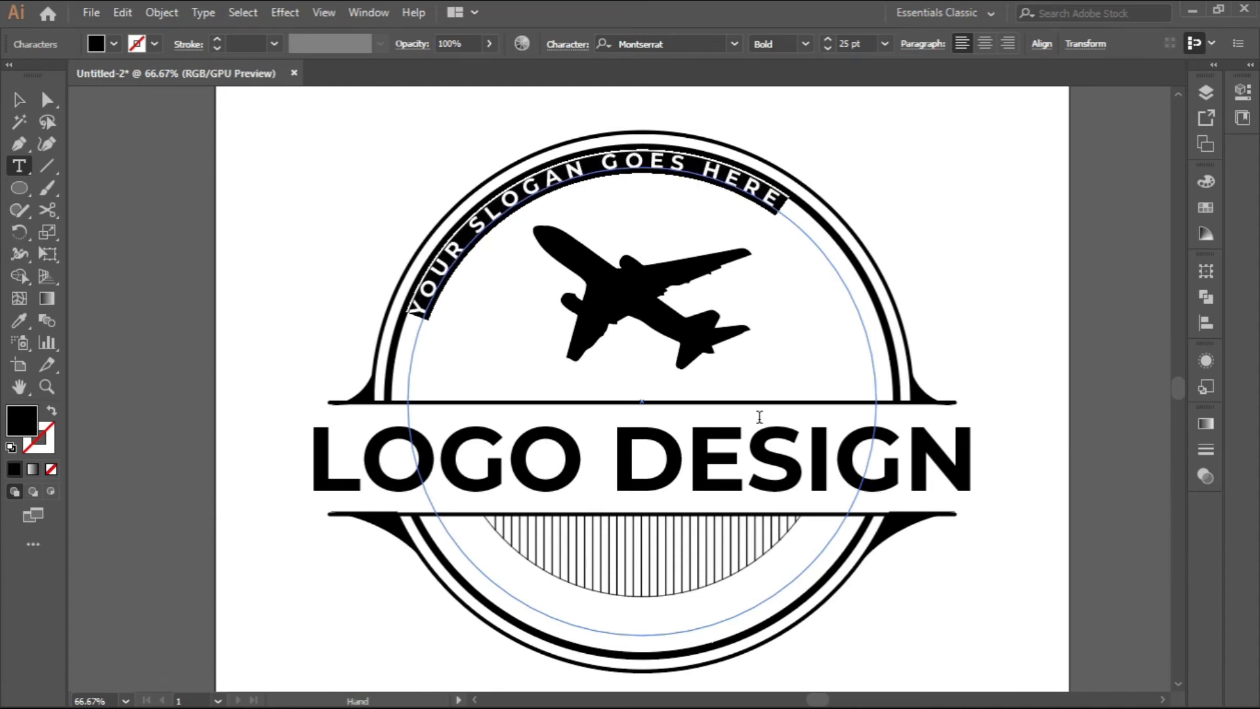
pyautogui.hotkey('alt', 'Right')
pyautogui.hotkey('alt', 'Right')
pyautogui.hotkey('alt', 'Right')
pyautogui.hotkey('alt', 'Right')
pyautogui.hotkey('alt', 'Right')
pyautogui.hotkey('alt', 'Right')
pyautogui.hotkey('alt', 'Right')
pyautogui.hotkey('alt', 'Right')
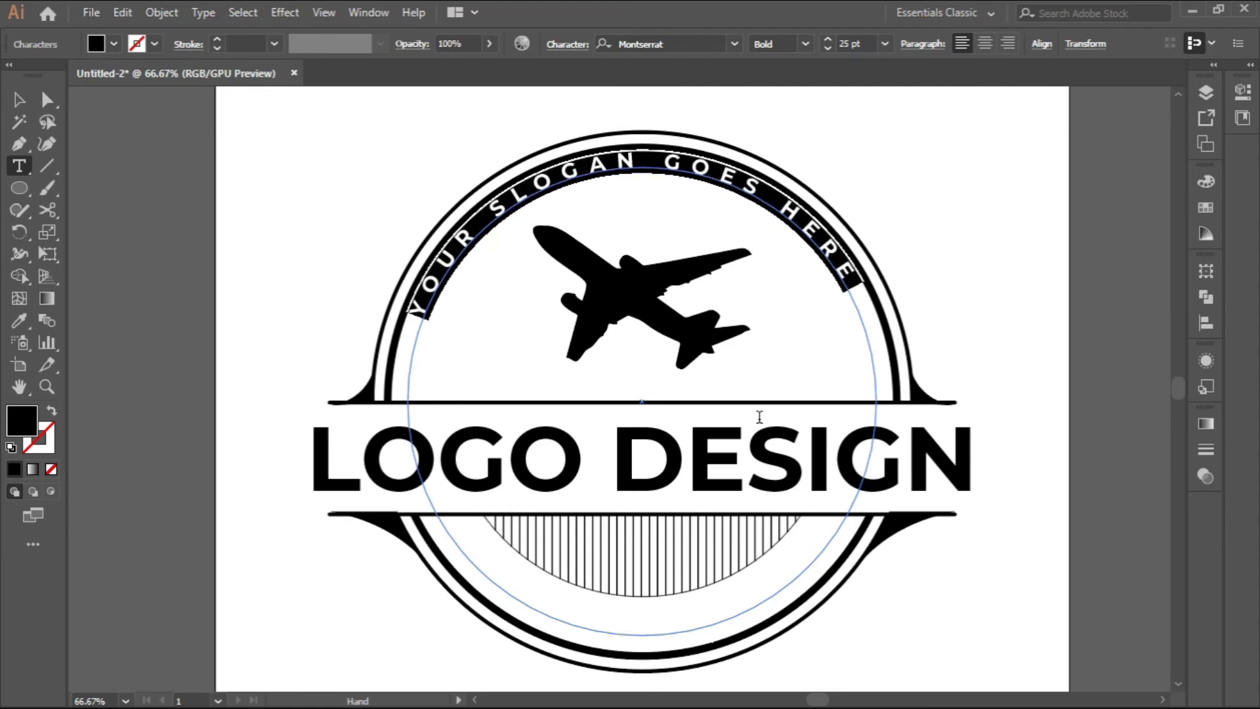
pyautogui.hotkey('alt', 'Right')
pyautogui.hotkey('alt', 'Right')
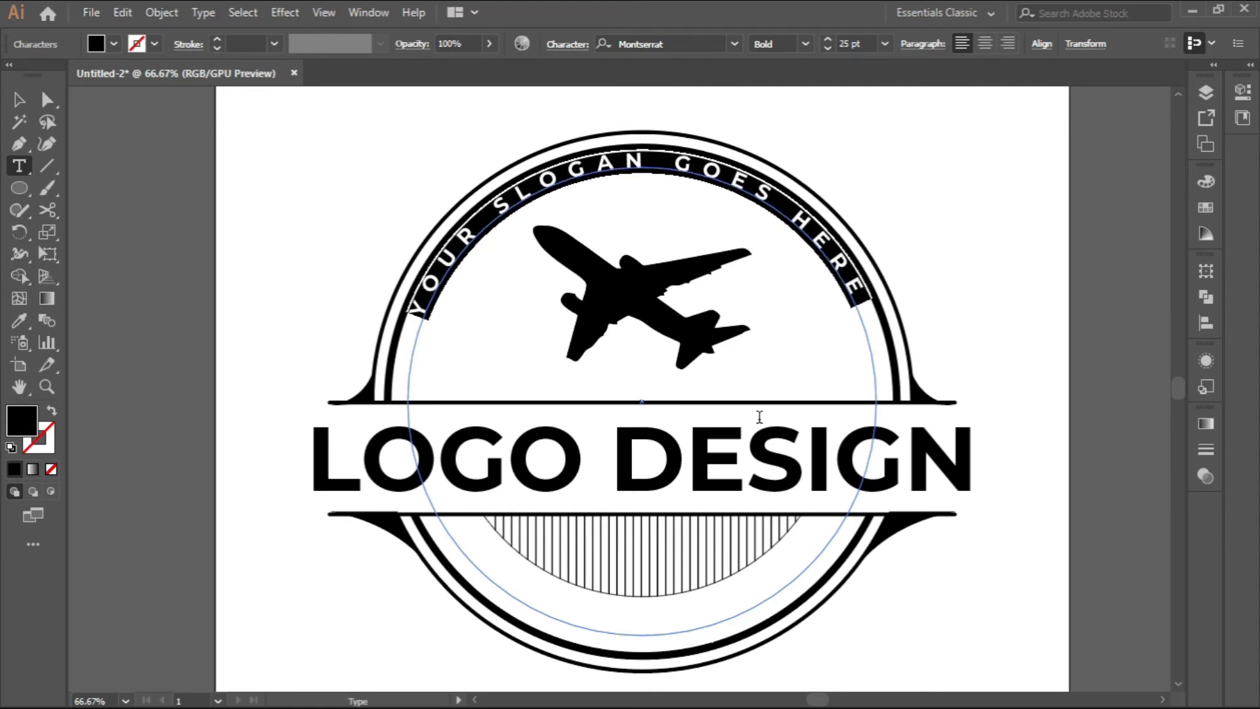
pyautogui.hotkey('alt', 'Right')
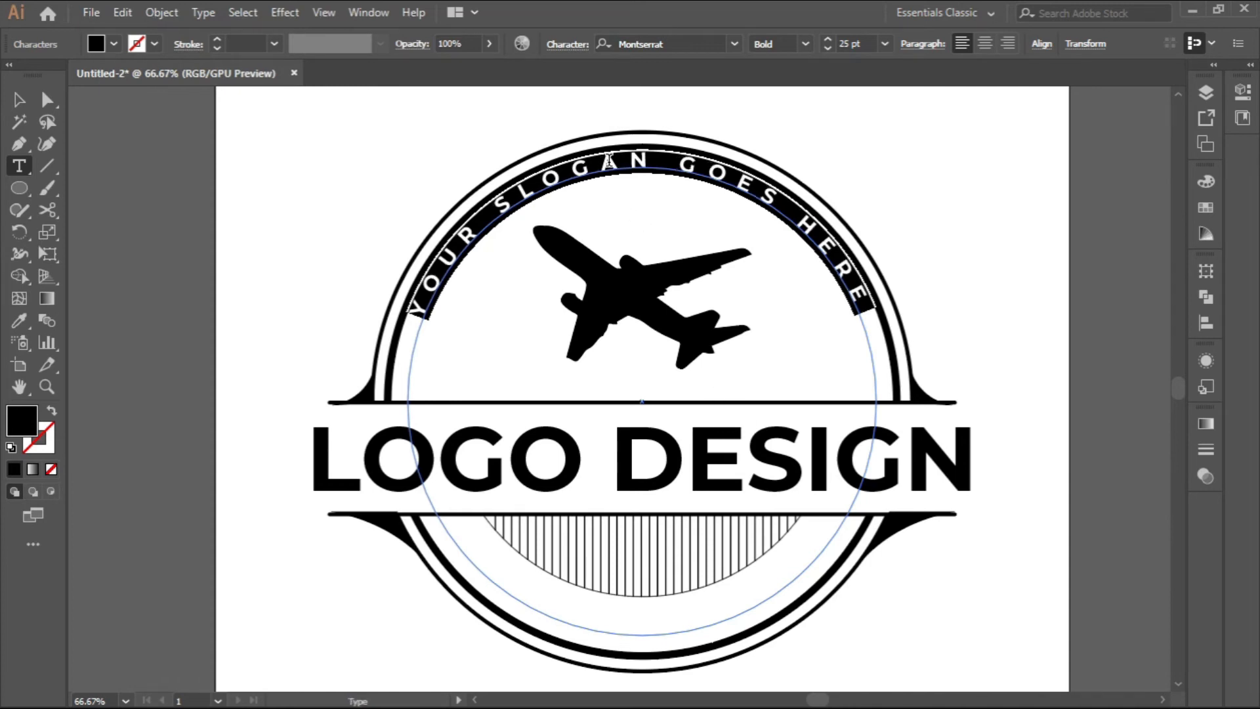
pyautogui.click(20, 102)
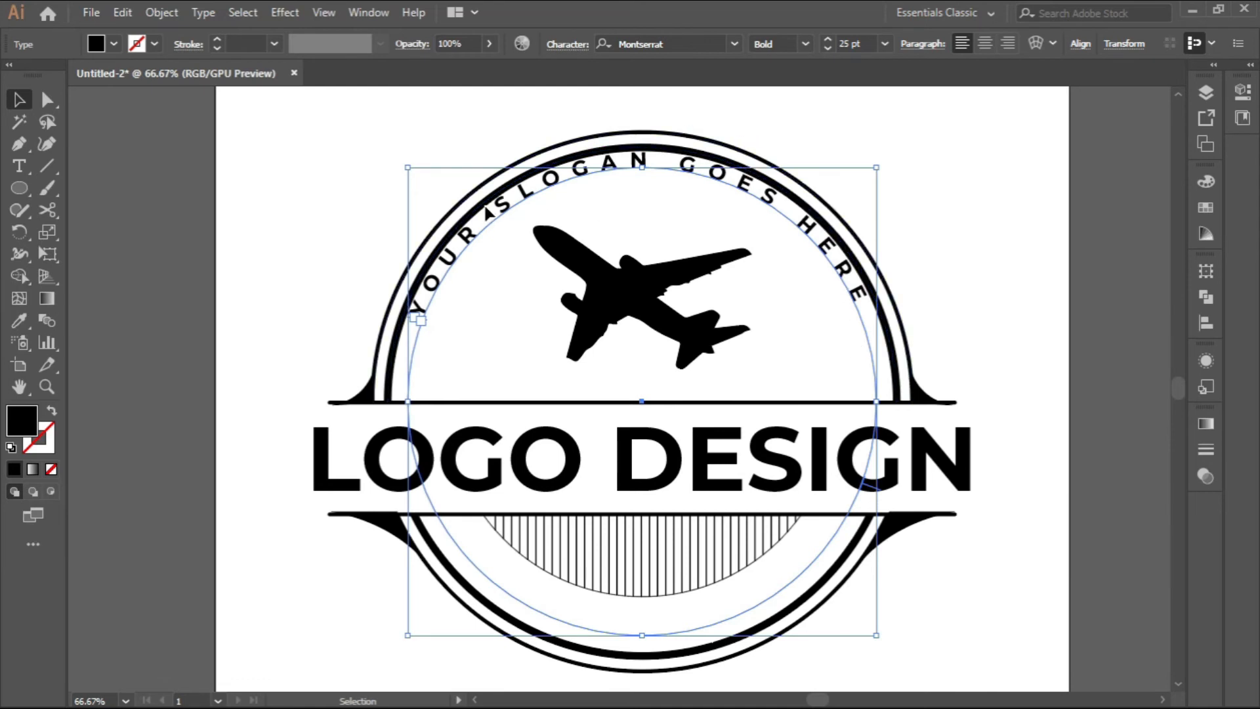
# Set the slogan's Align to Path option to Center, keeping the Rainbow effect, and deselect it.
pyautogui.click(198, 12)
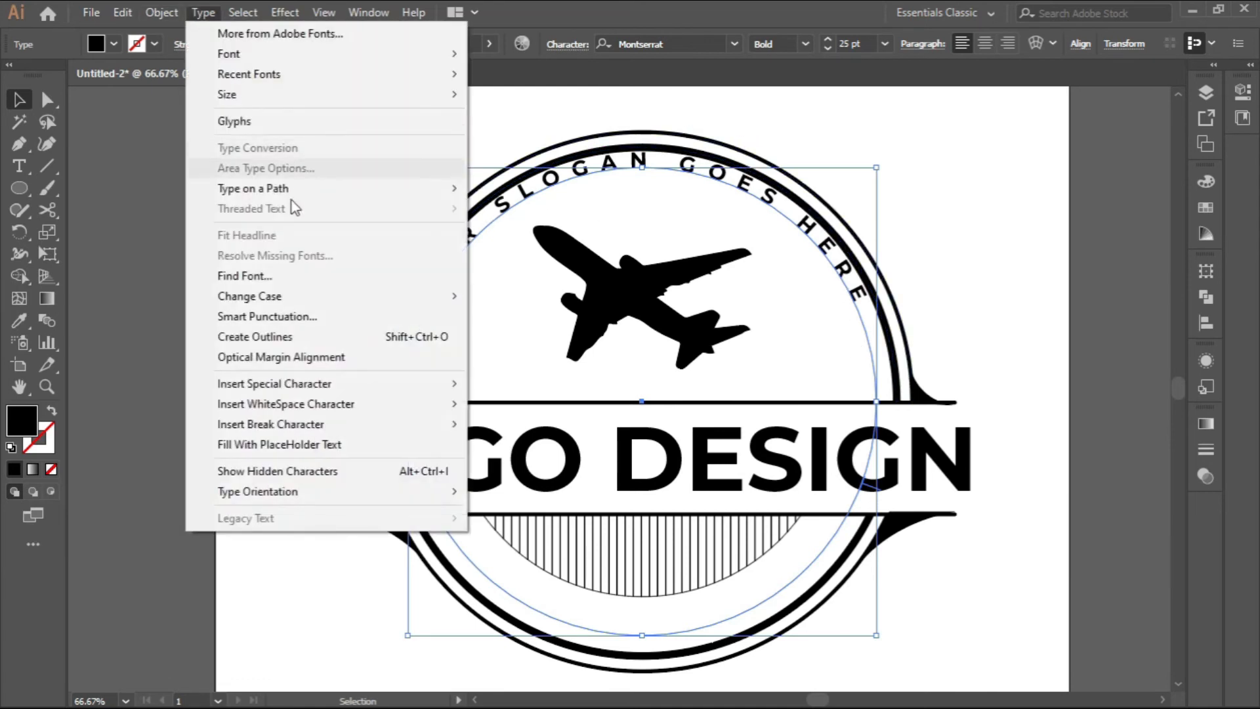
pyautogui.moveTo(420, 189)
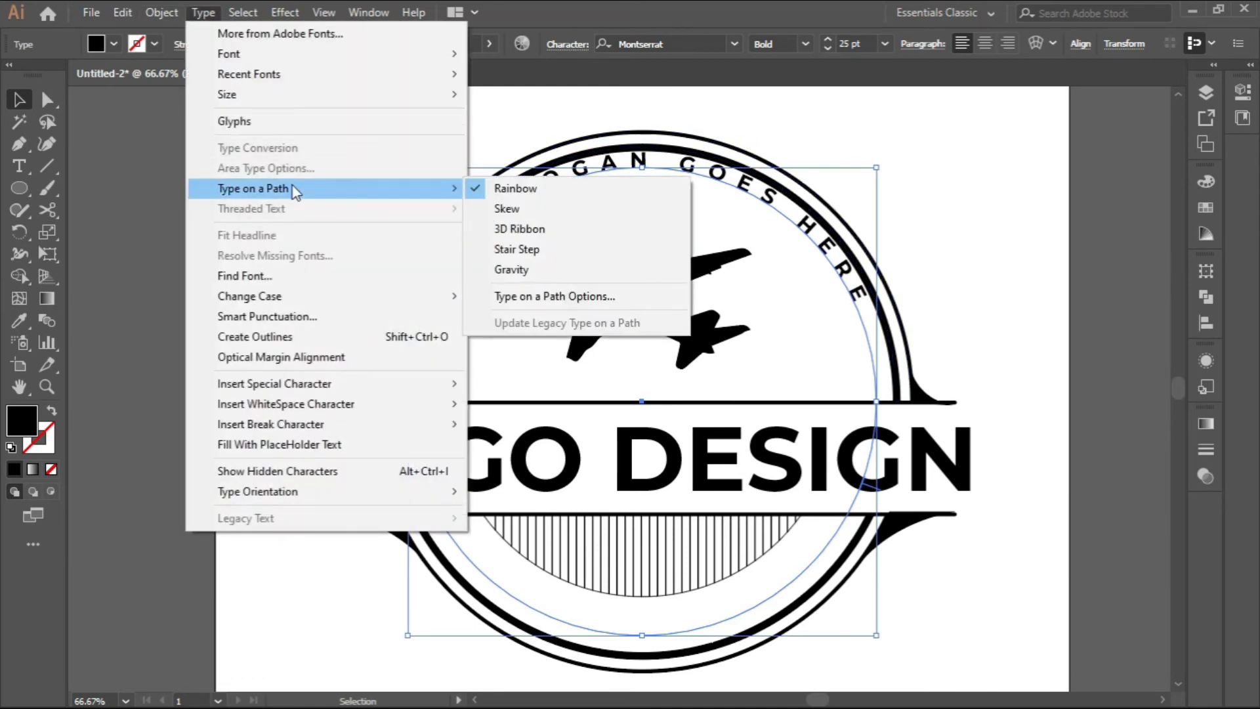
pyautogui.click(538, 293)
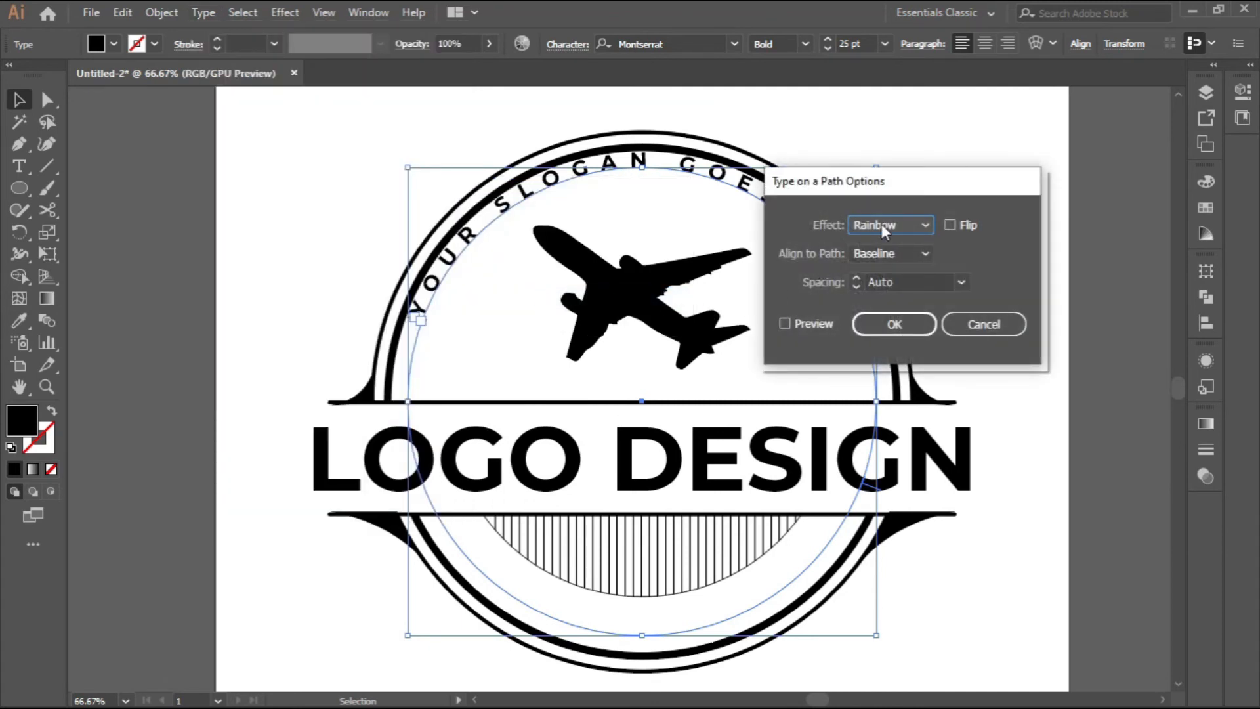
pyautogui.click(903, 253)
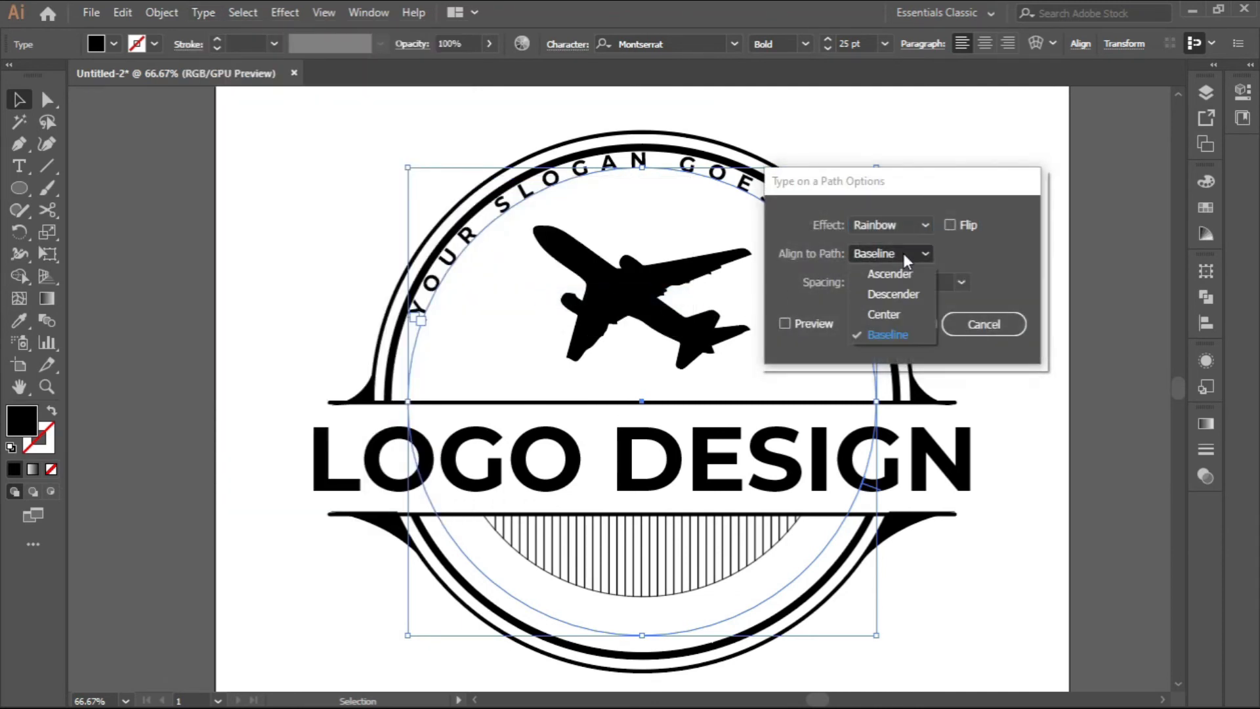
pyautogui.click(892, 314)
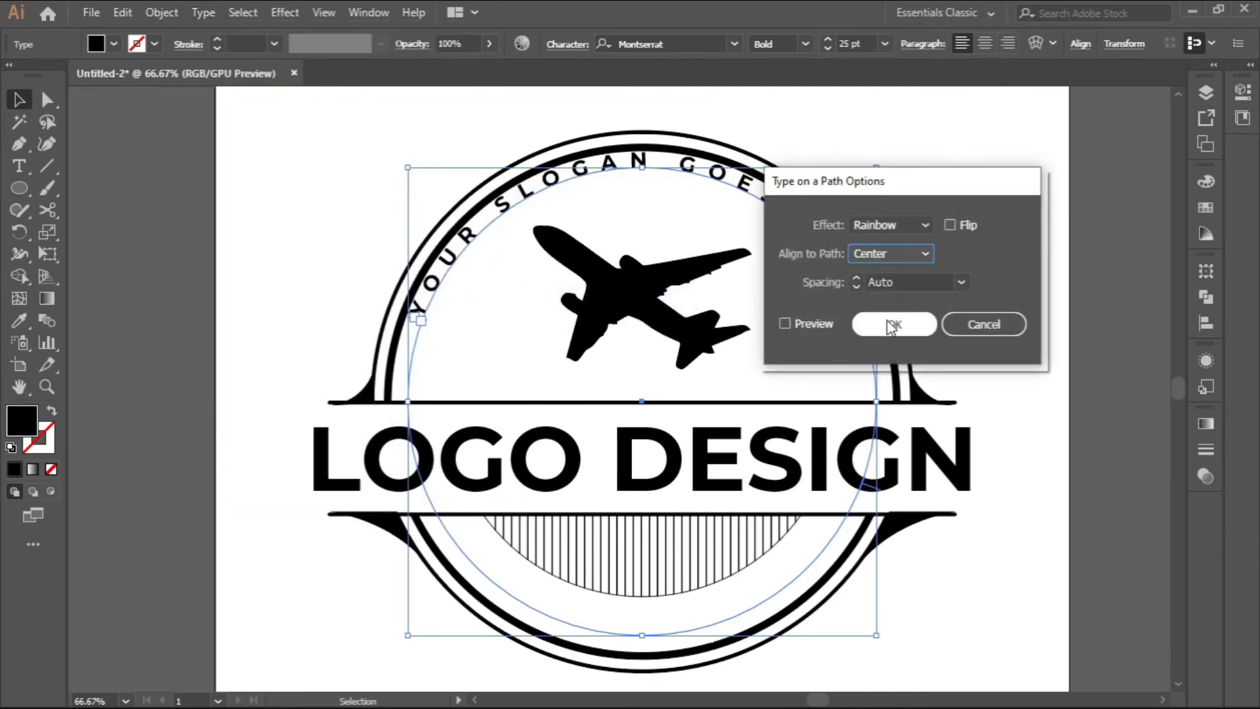
pyautogui.click(787, 328)
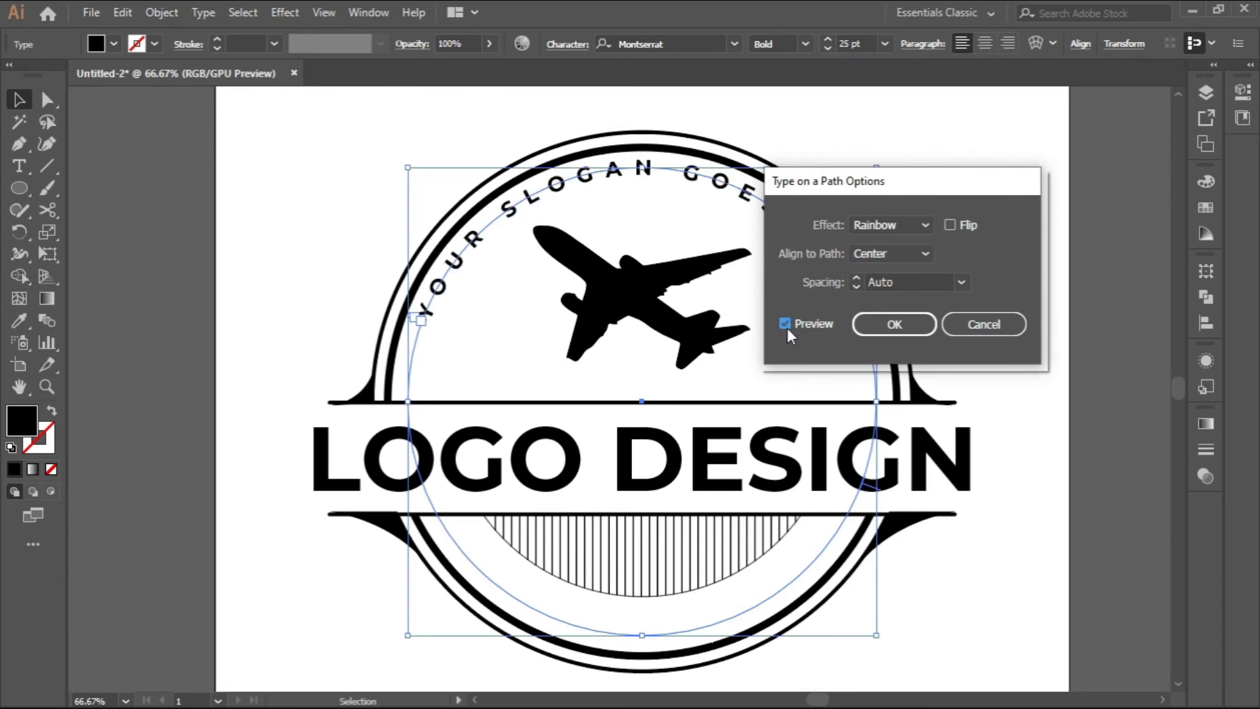
pyautogui.click(910, 328)
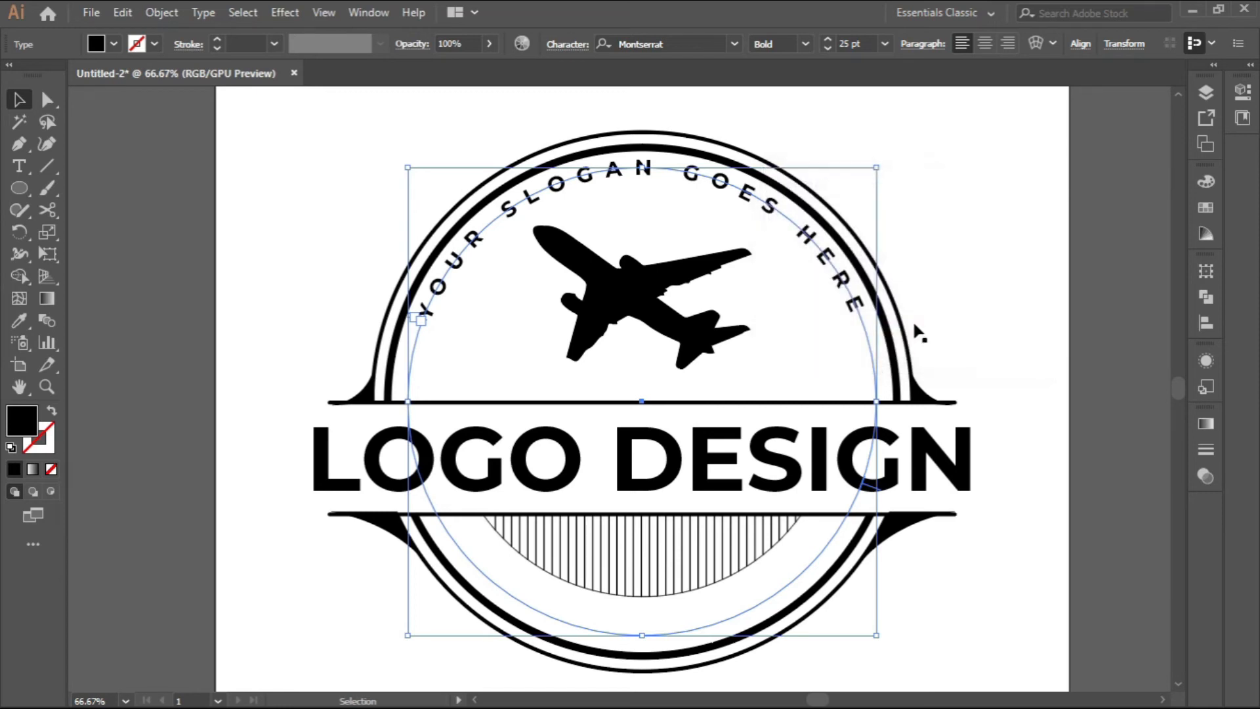
pyautogui.click(1009, 330)
# Copy the circular slogan text and paste the duplicate in front, exactly over the original.
pyautogui.scroll(-1, 544, 551)
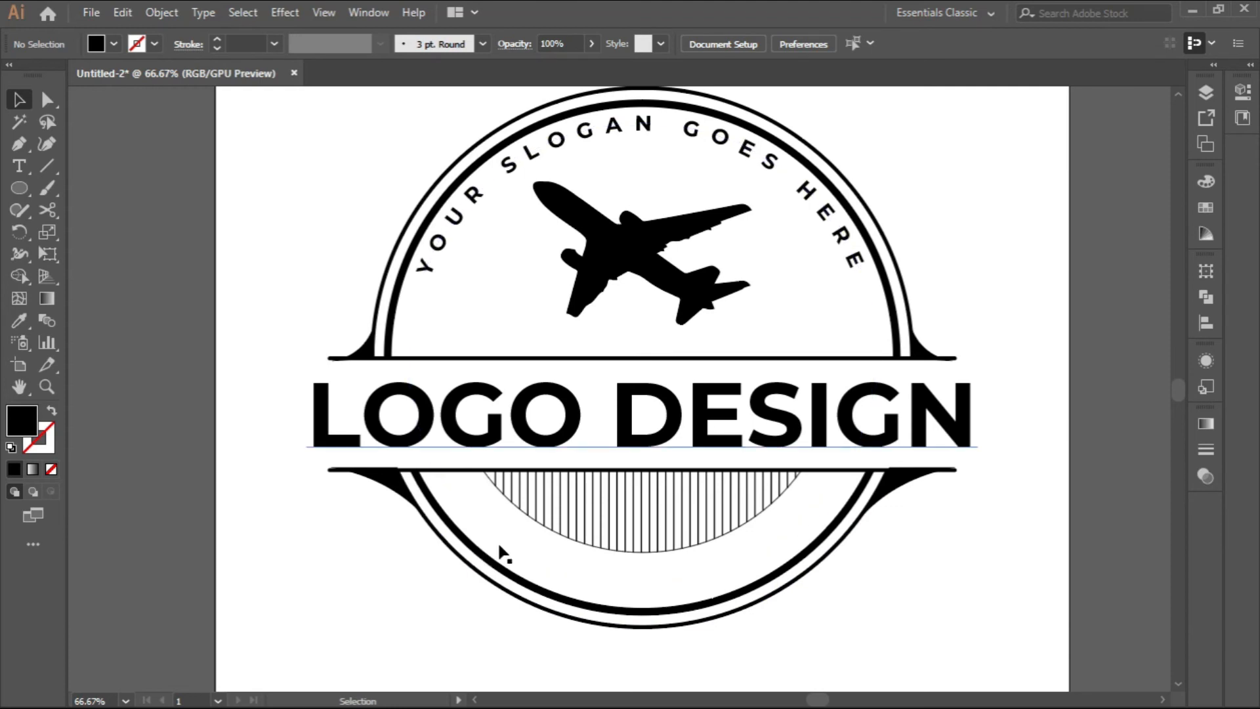
pyautogui.click(656, 130)
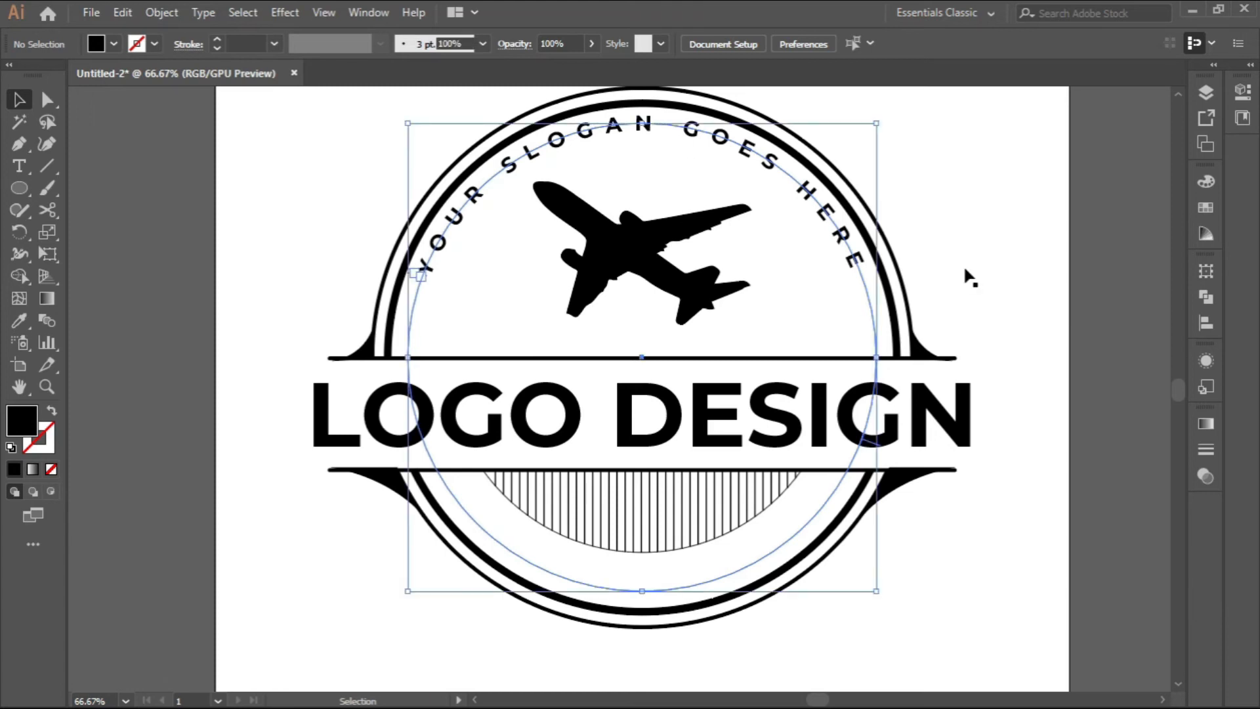
pyautogui.hotkey('ctrl', 'c')
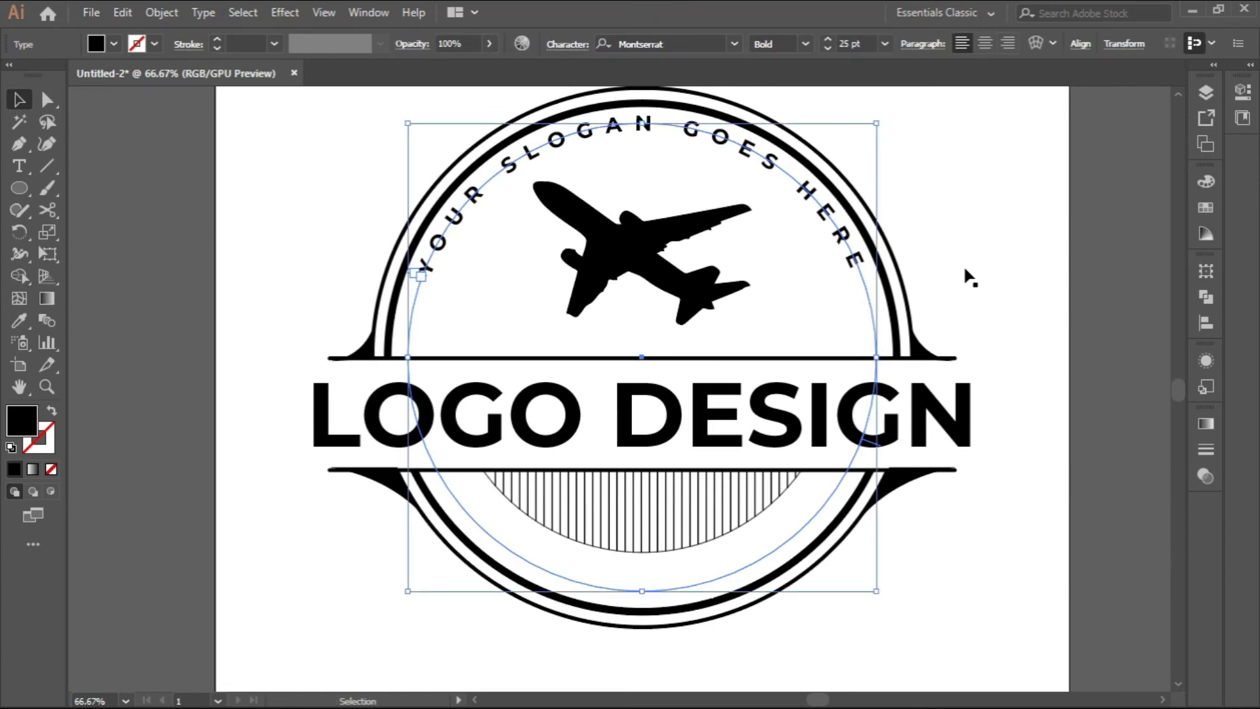
pyautogui.hotkey('ctrl', 'f')
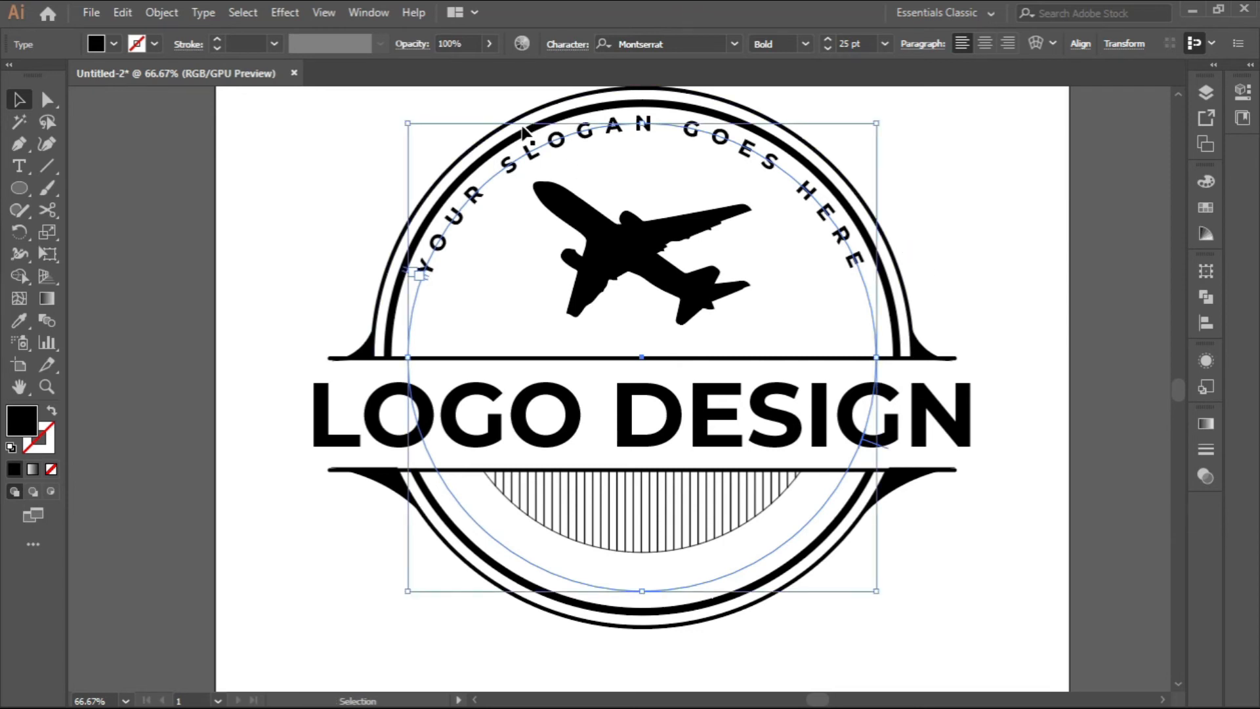
# Flip the duplicate slogan on its path and rotate it until the text runs centred along the badge's lower arc.
pyautogui.click(203, 11)
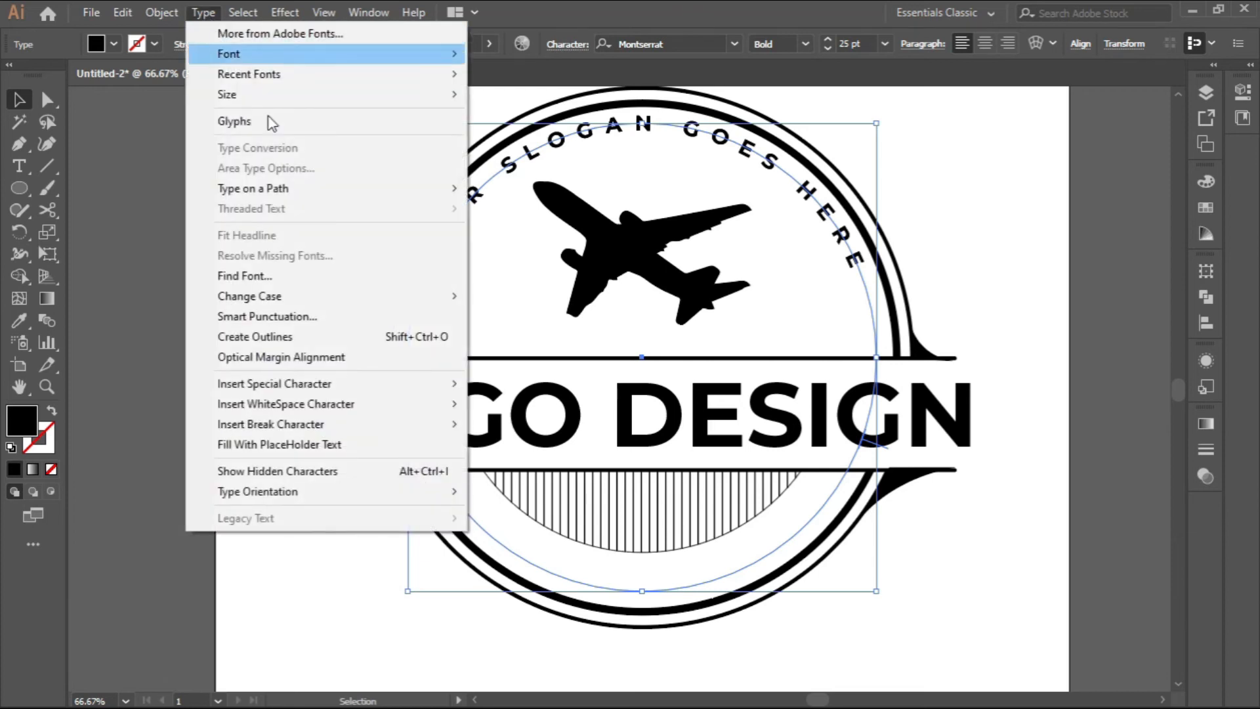
pyautogui.moveTo(297, 191)
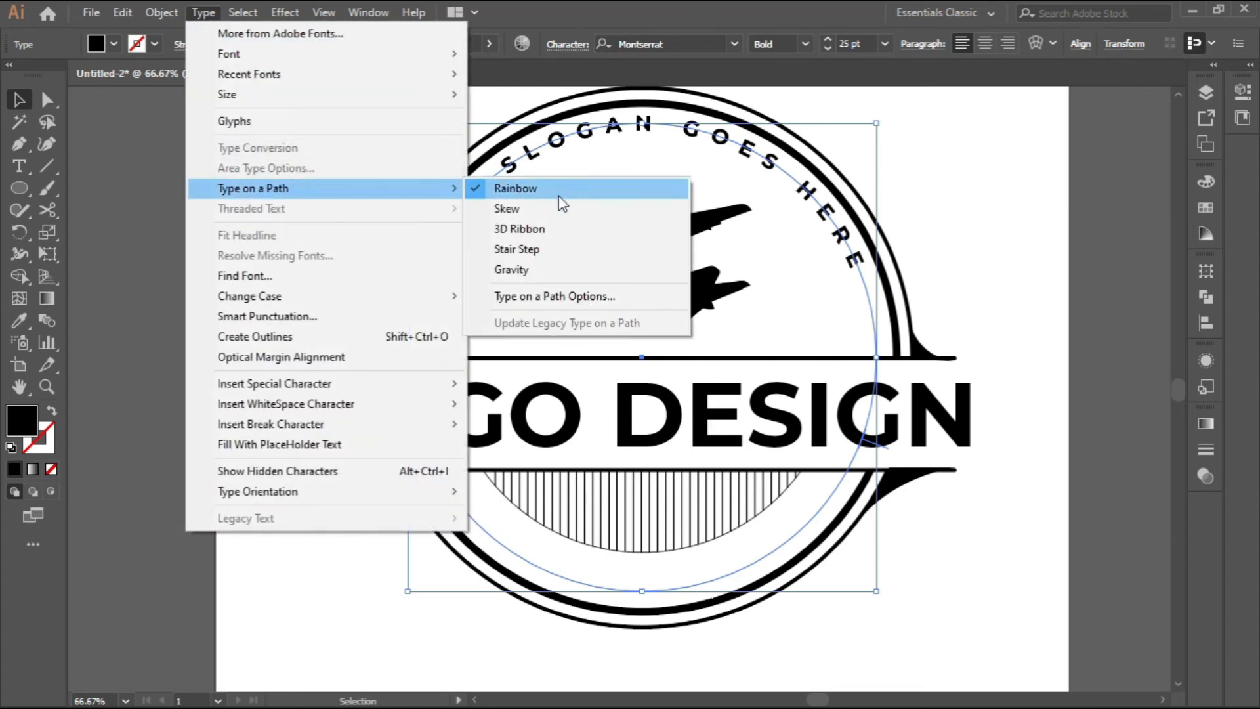
pyautogui.click(566, 295)
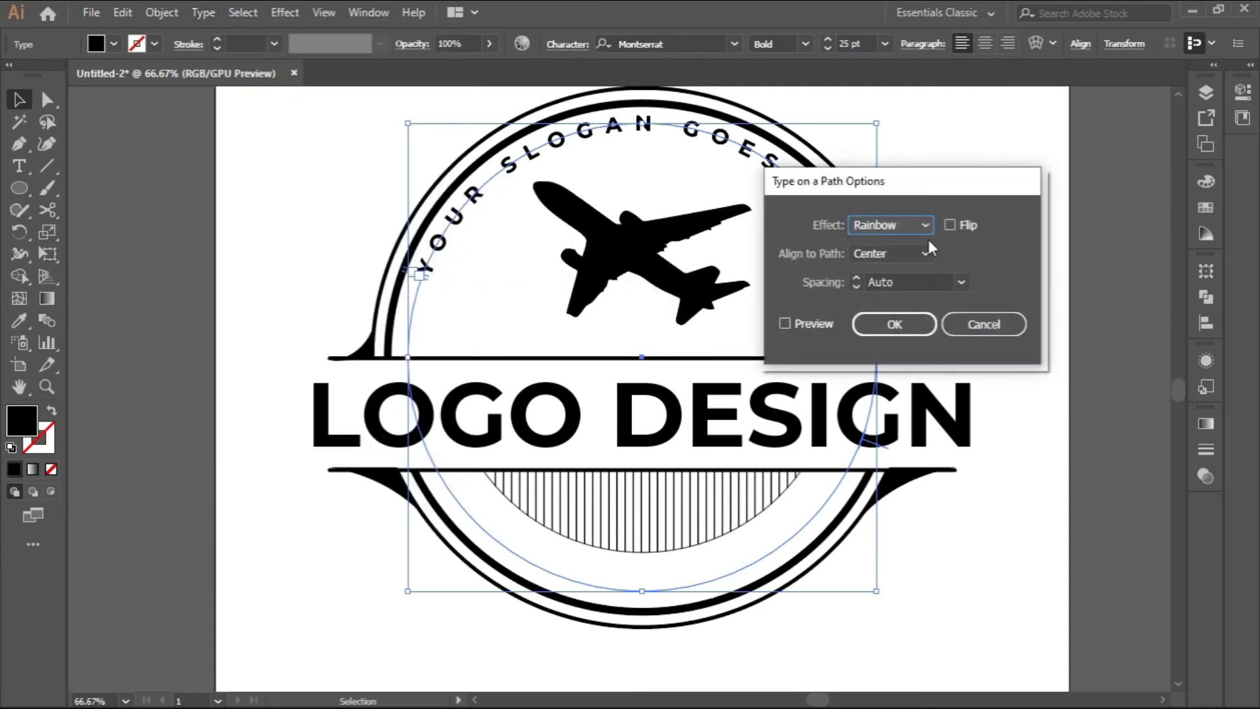
pyautogui.click(949, 226)
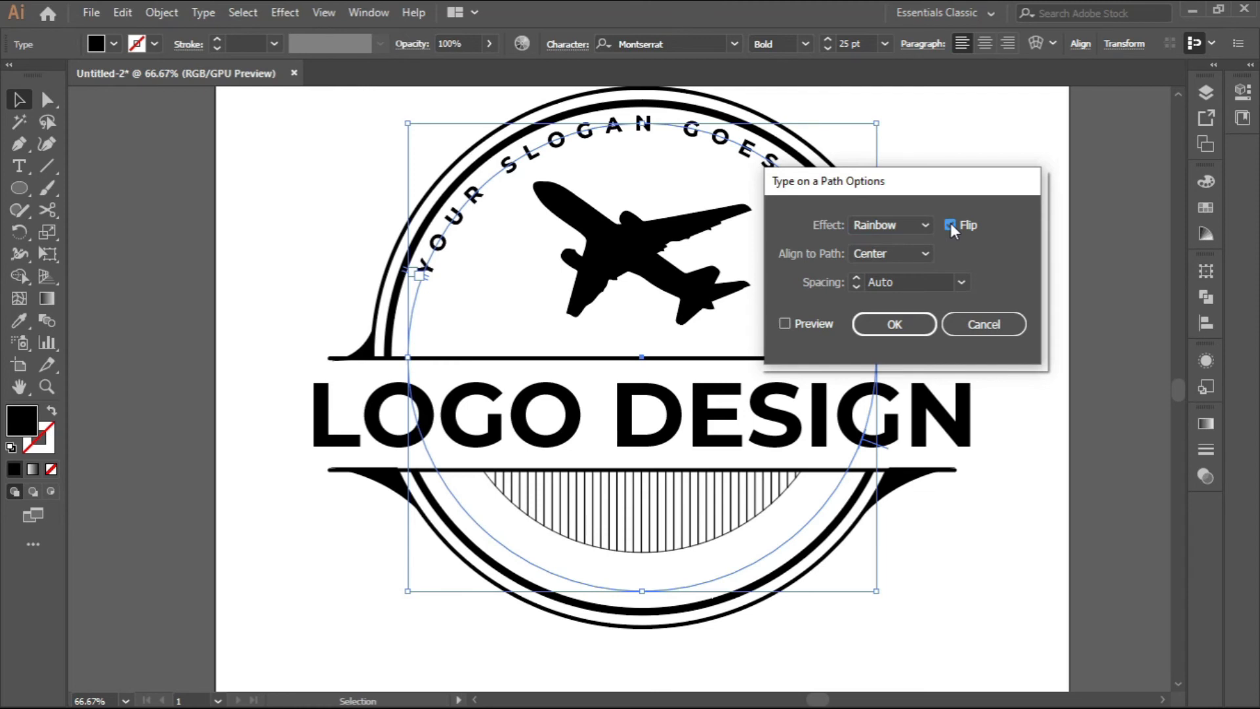
pyautogui.click(785, 323)
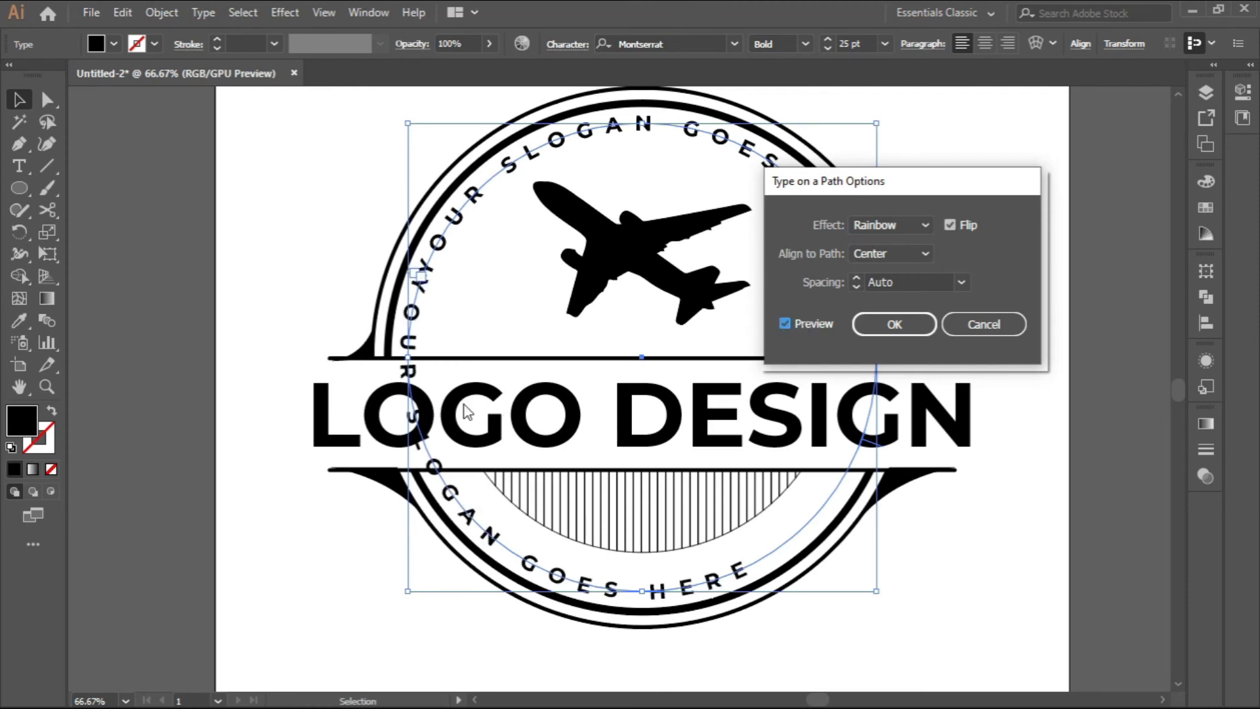
pyautogui.click(906, 325)
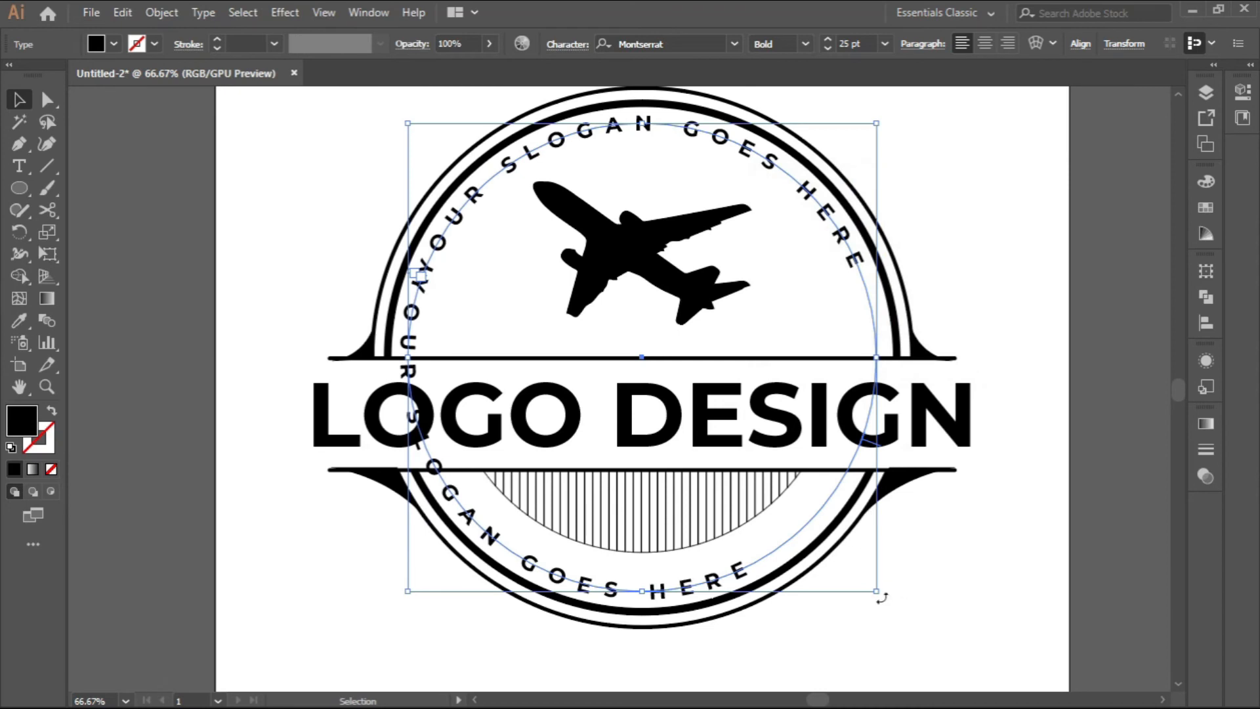
pyautogui.moveTo(884, 602); pyautogui.dragTo(977, 375)
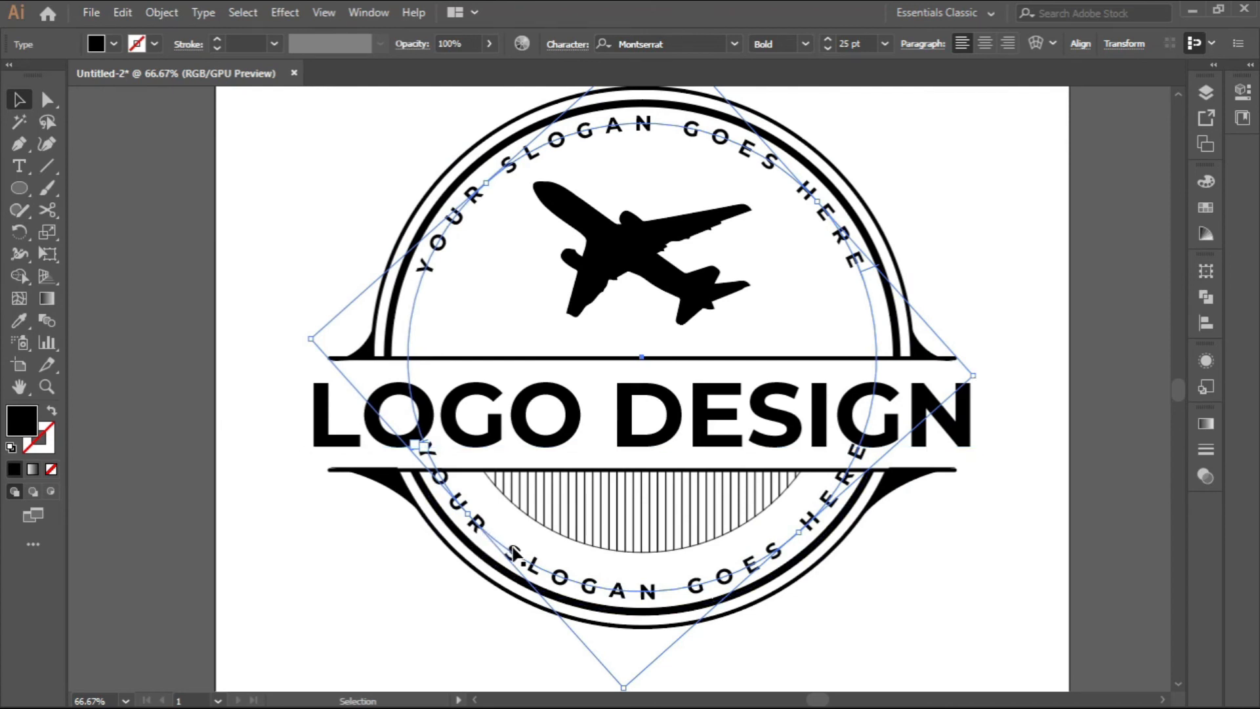
# Replace the wording of the slogan on the badge's lower arc with AIRLINE COMPANY.
pyautogui.doubleClick(516, 557)
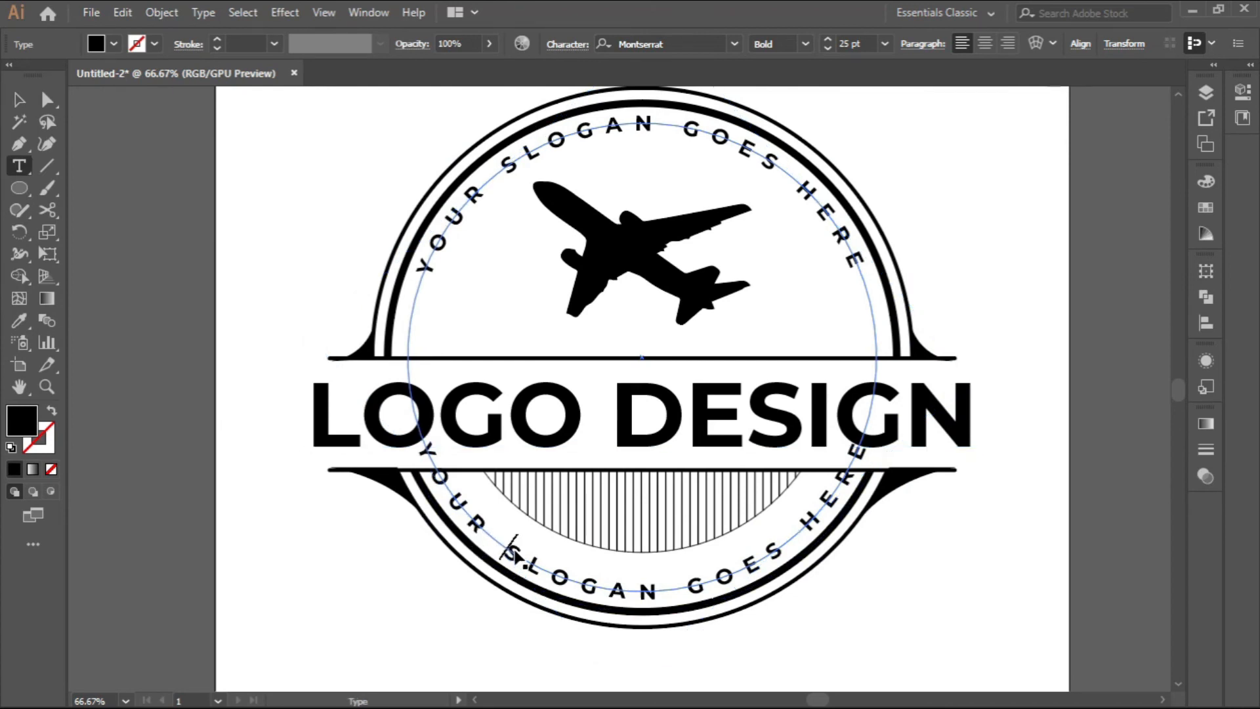
pyautogui.hotkey('ctrl', 'a')
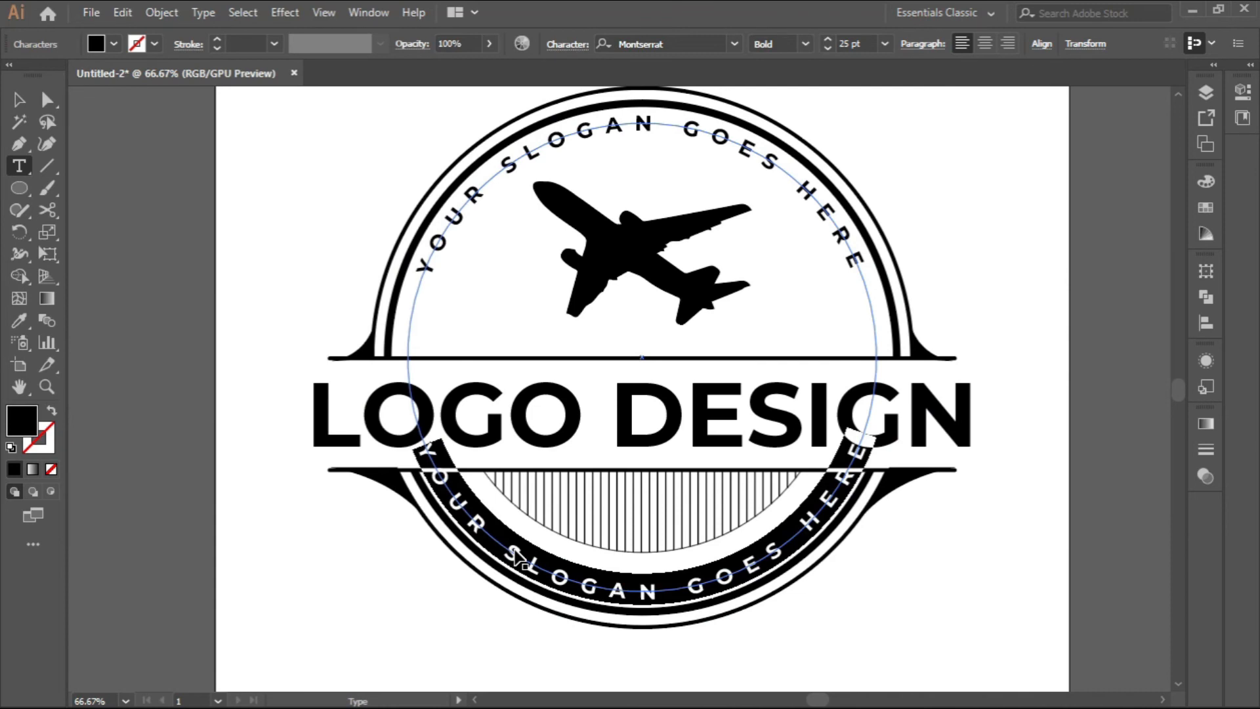
pyautogui.write('AIRLIN')
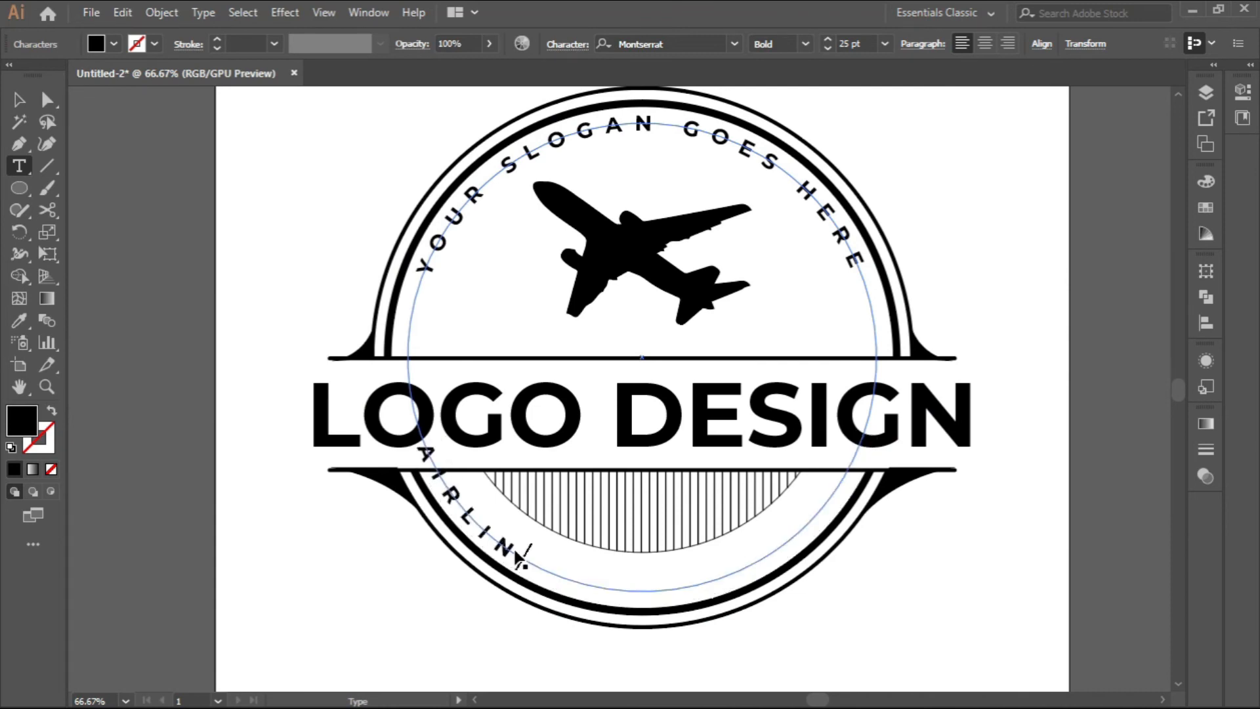
pyautogui.write('E COMPA')
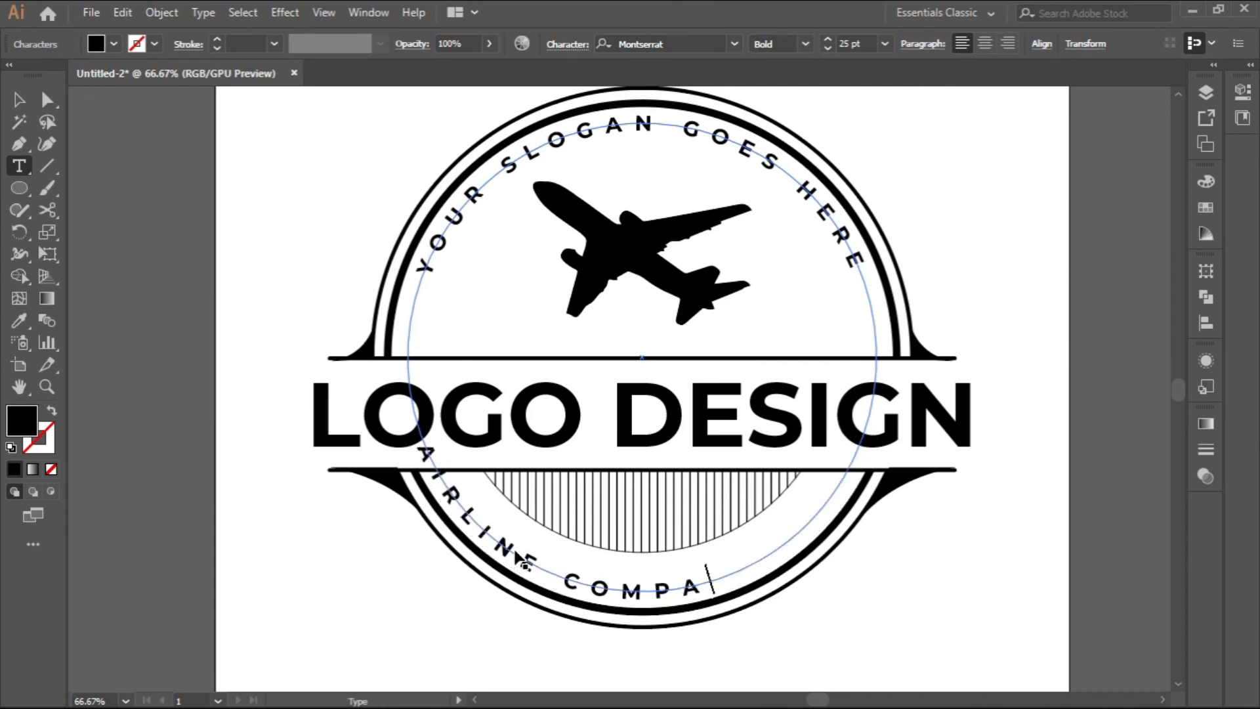
pyautogui.write('NY')
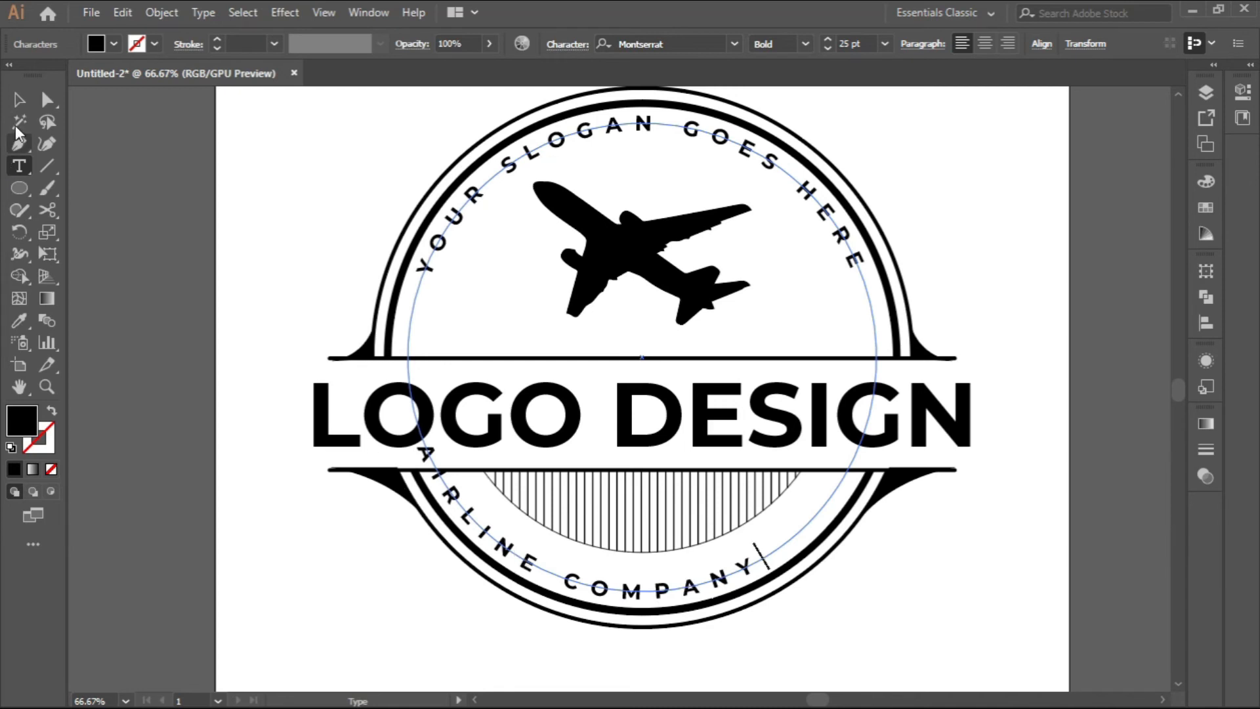
pyautogui.click(19, 99)
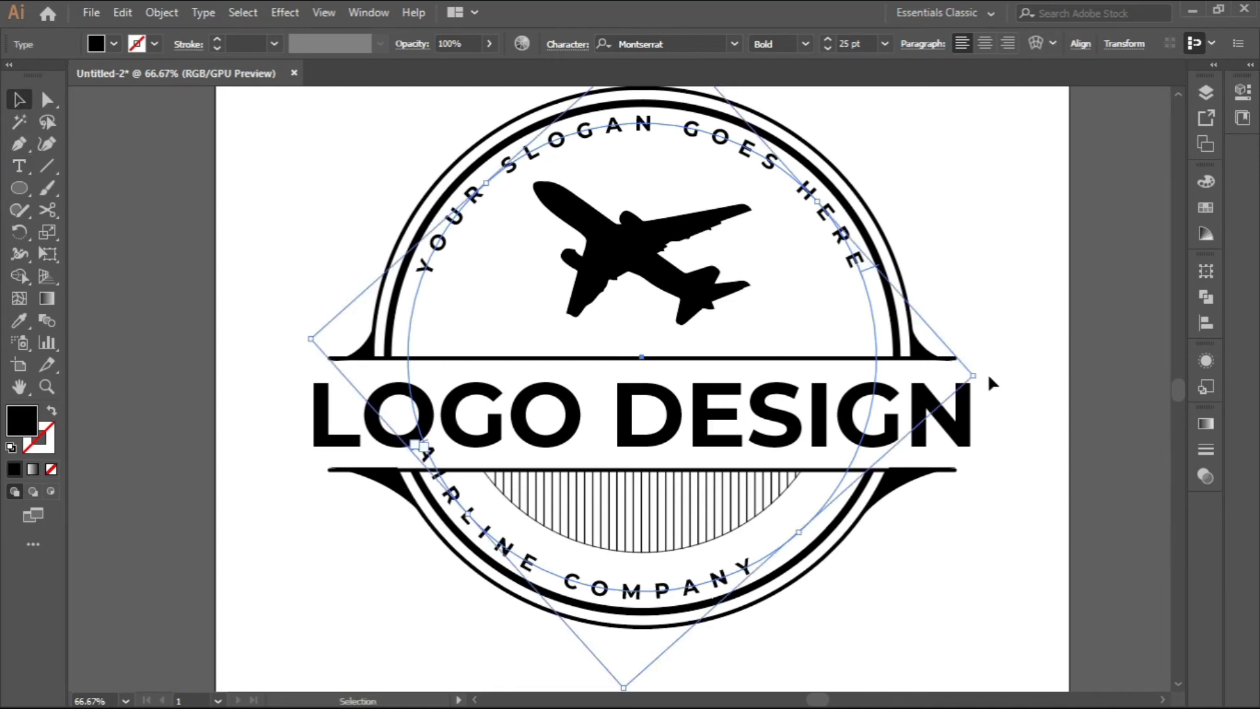
# Rotate AIRLINE COMPANY until it is centred on the lower arc, and scale its circle down proportionally to about 24.11 pt text.
pyautogui.moveTo(981, 374); pyautogui.dragTo(976, 255)
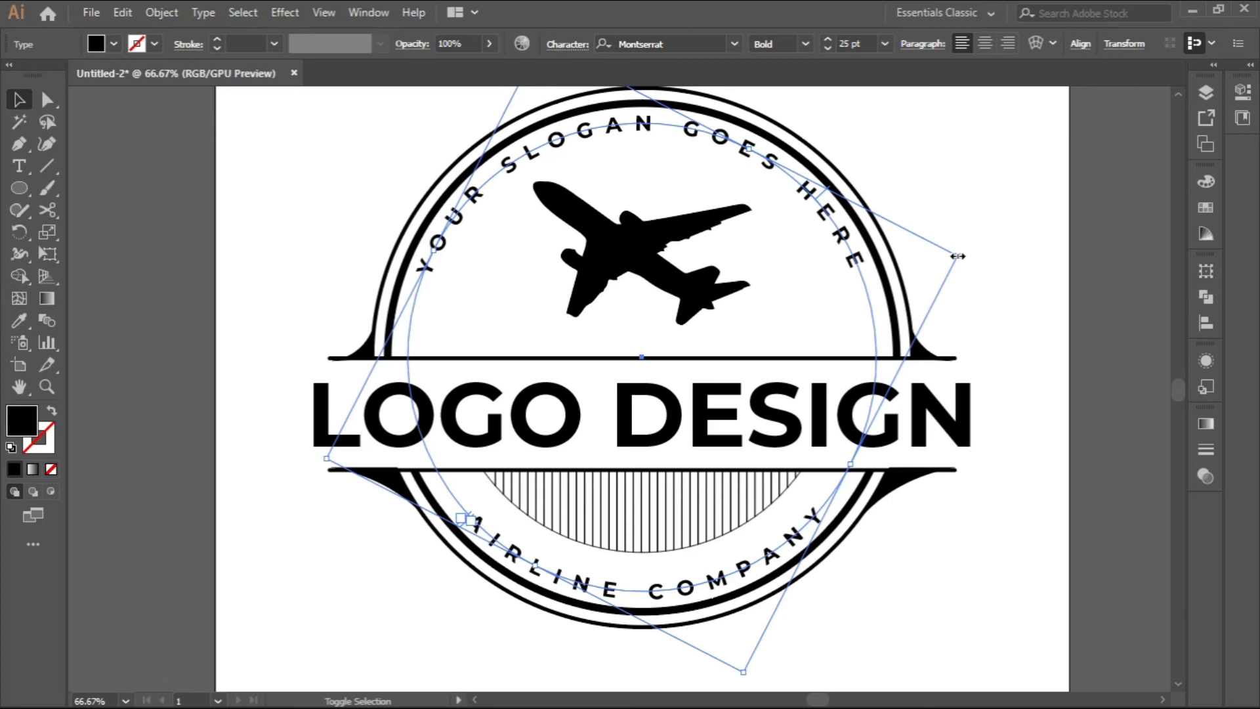
pyautogui.moveTo(957, 256); pyautogui.dragTo(950, 258)
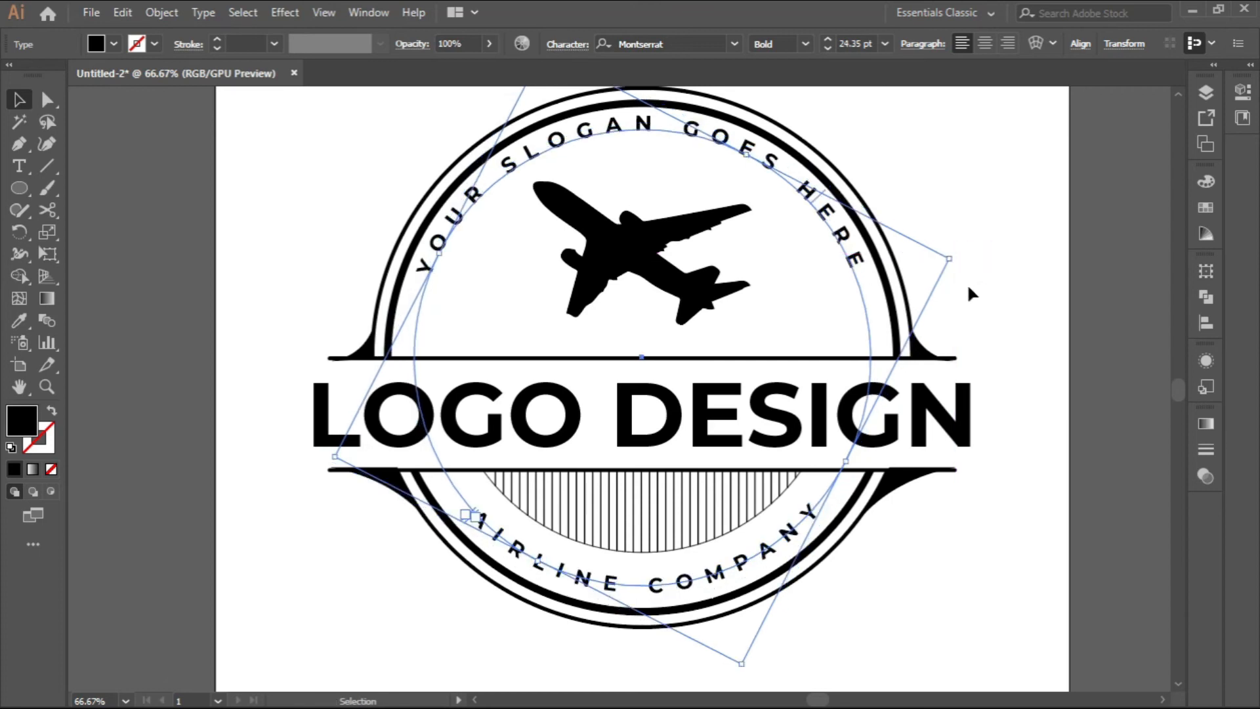
pyautogui.moveTo(949, 255); pyautogui.dragTo(946, 257)
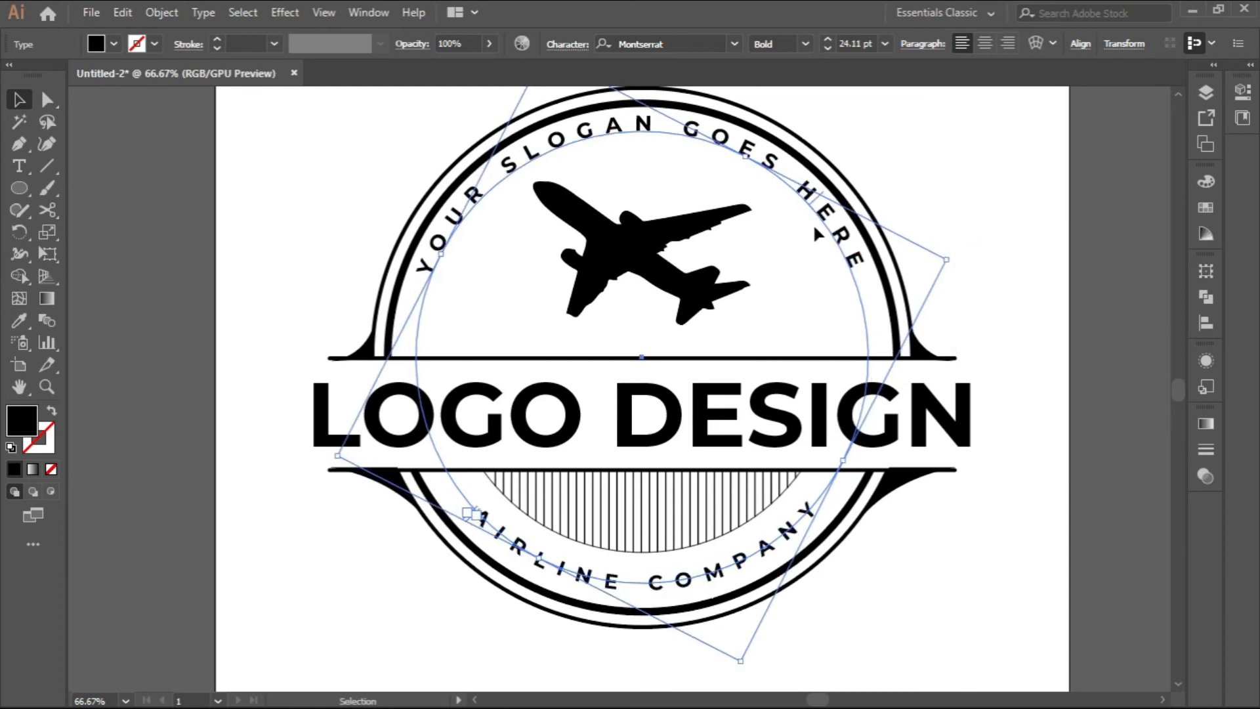
pyautogui.click(850, 176)
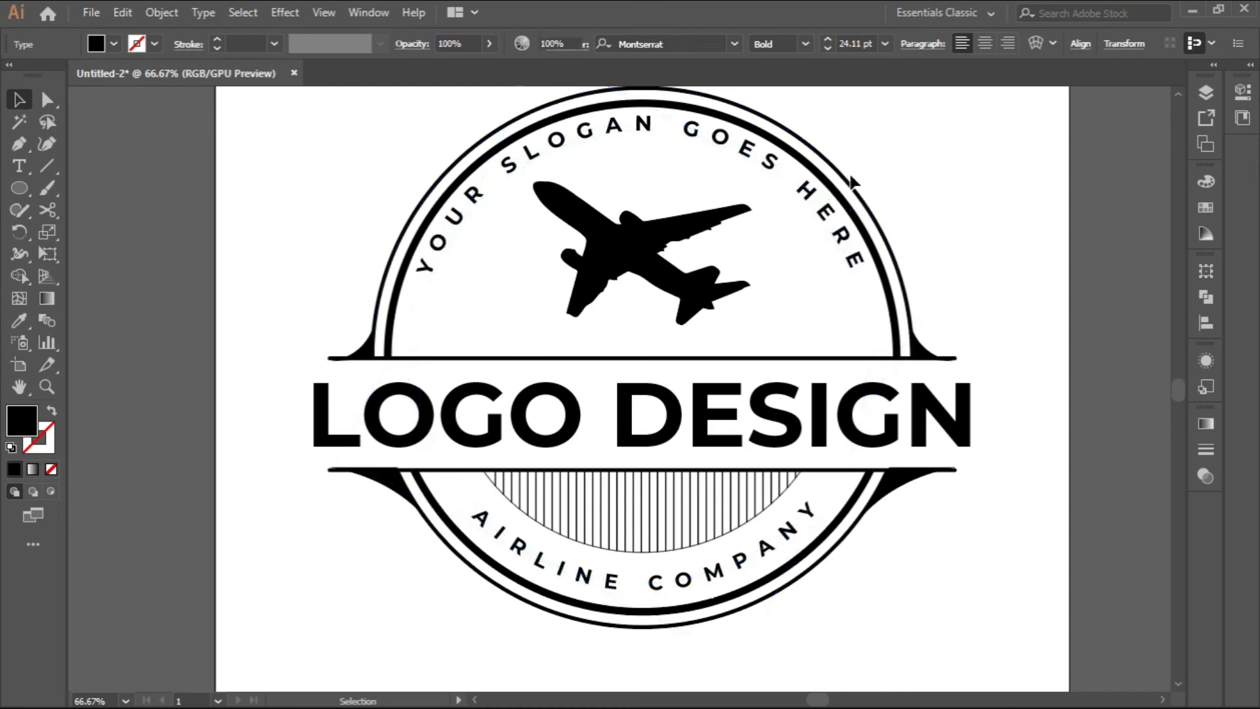
# Change the font style of the upper slogan YOUR SLOGAN GOES HERE to SemiBold and deselect it.
pyautogui.click(782, 180)
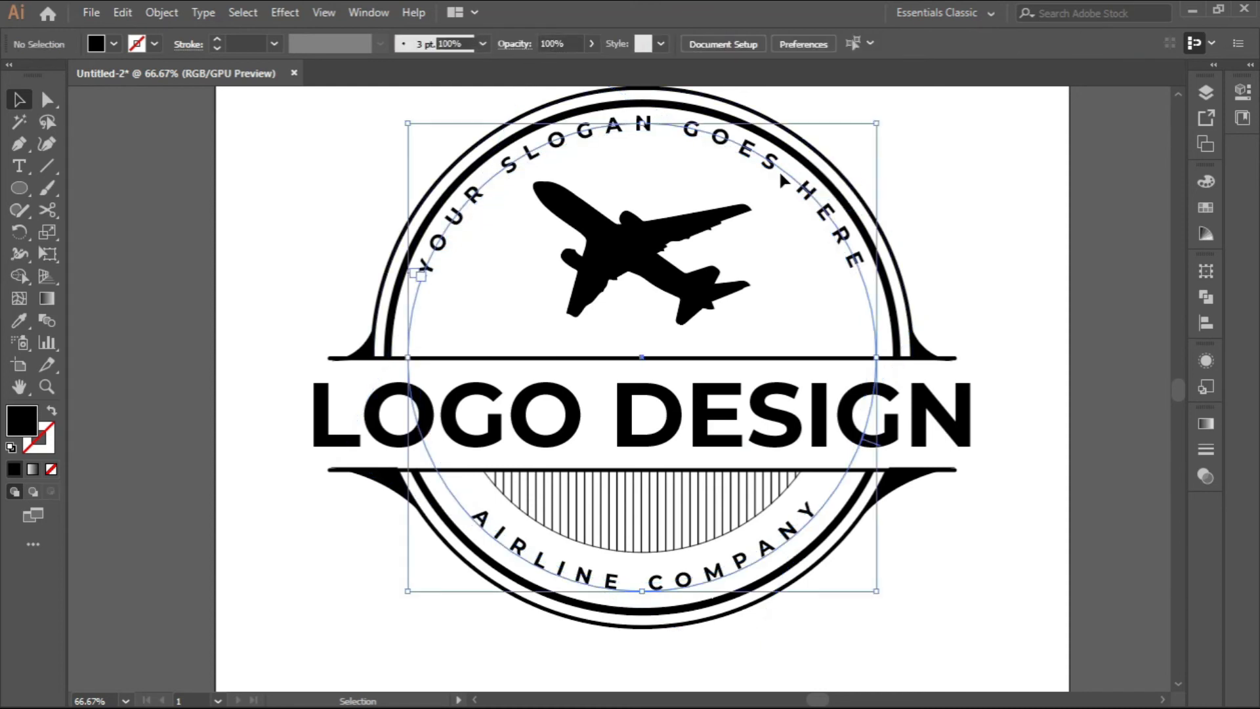
pyautogui.tripleClick(783, 180)
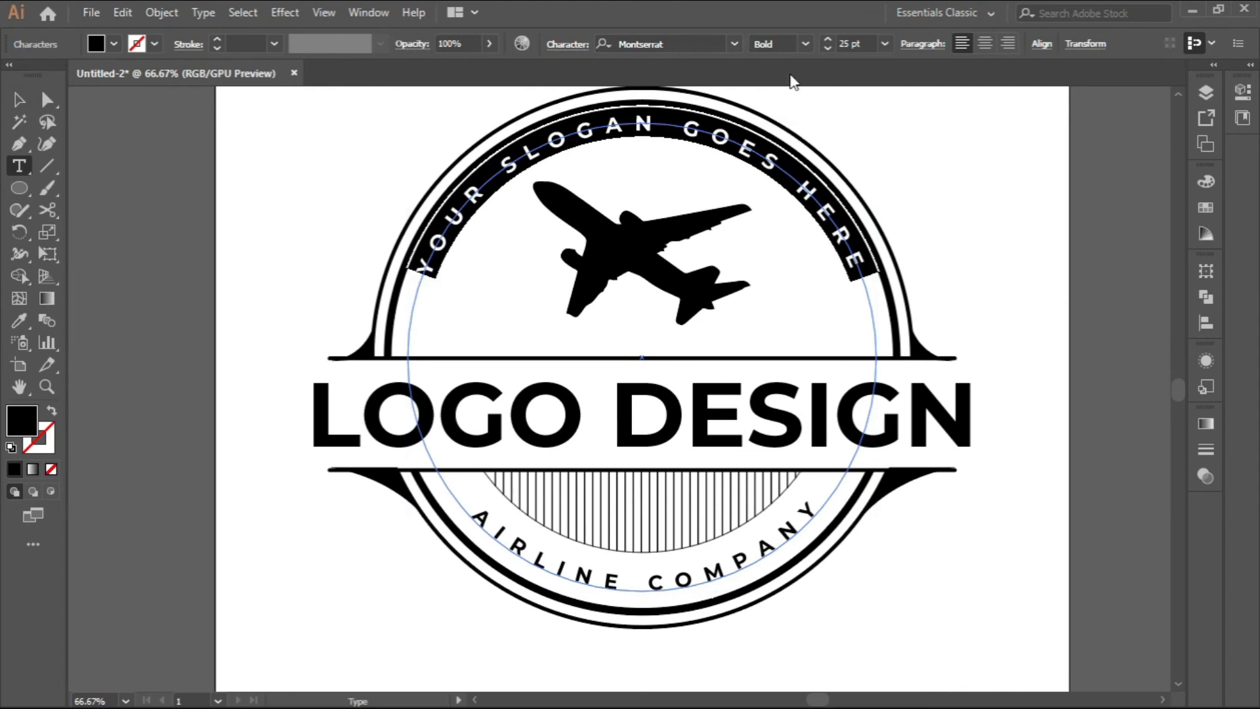
pyautogui.click(805, 44)
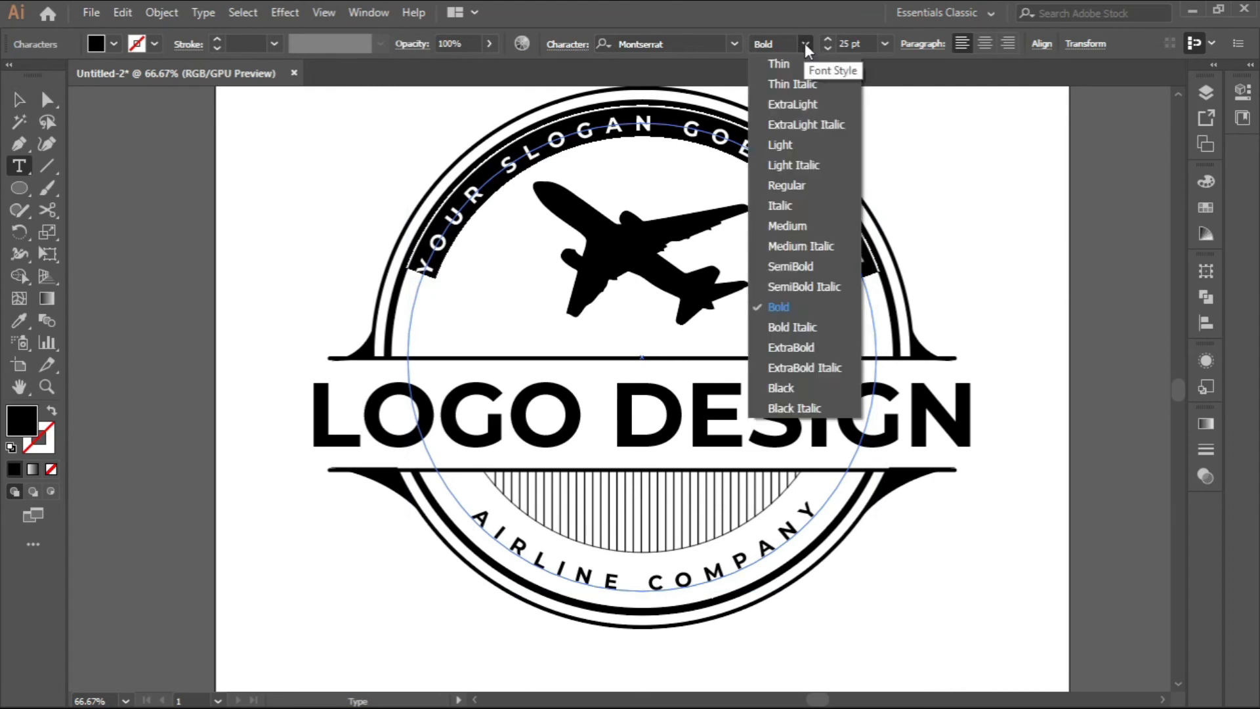
pyautogui.click(787, 260)
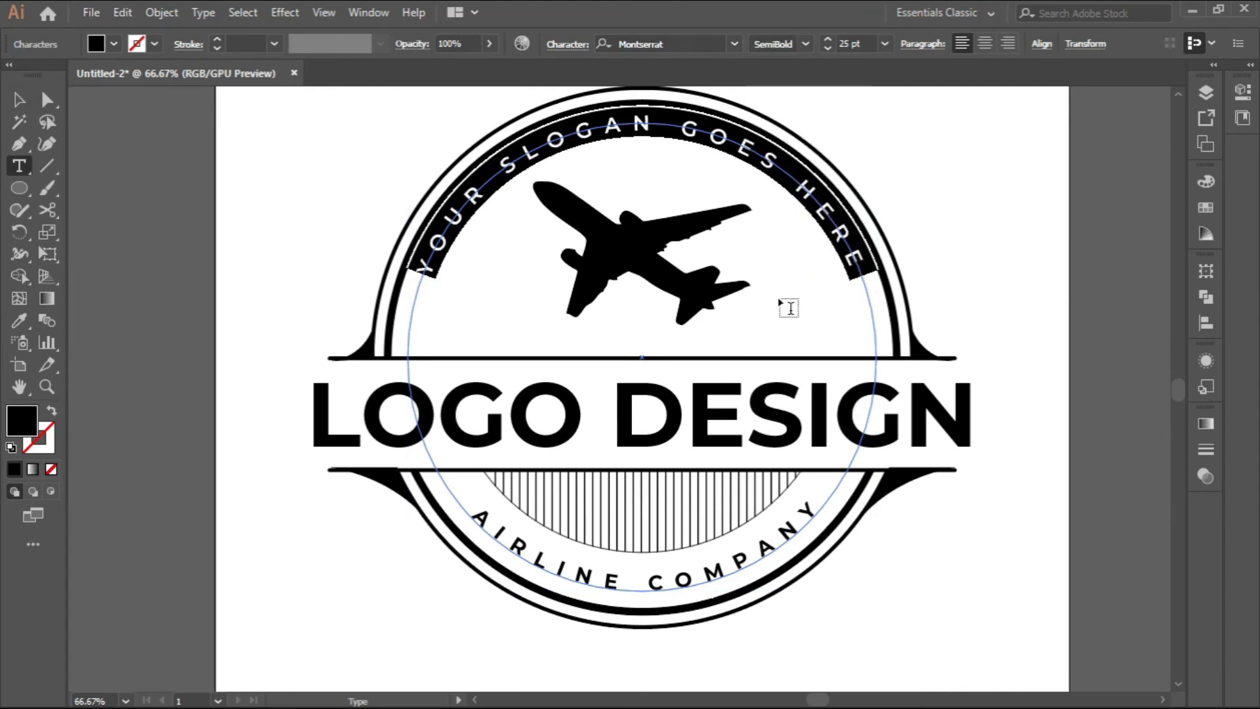
pyautogui.click(19, 99)
pyautogui.click(247, 191)
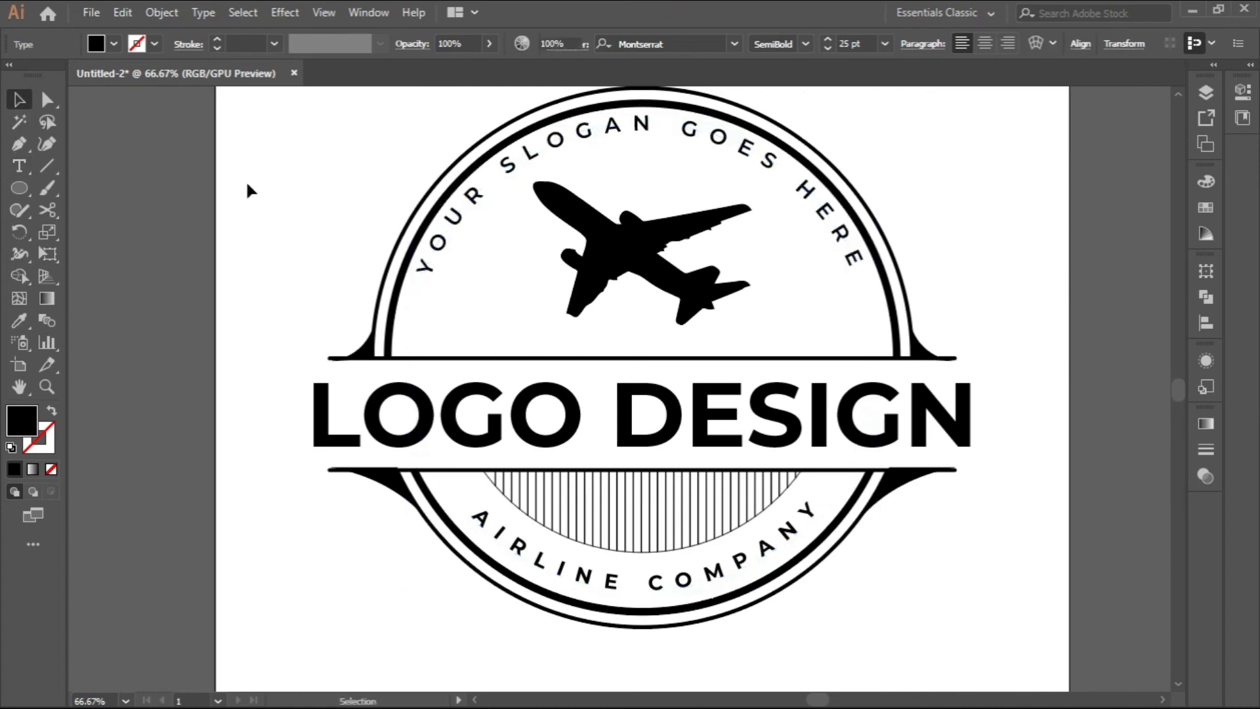
# Change the font style of the AIRLINE COMPANY text to SemiBold and deselect it.
pyautogui.click(563, 573)
pyautogui.doubleClick(563, 572)
pyautogui.hotkey('ctrl', 'a')
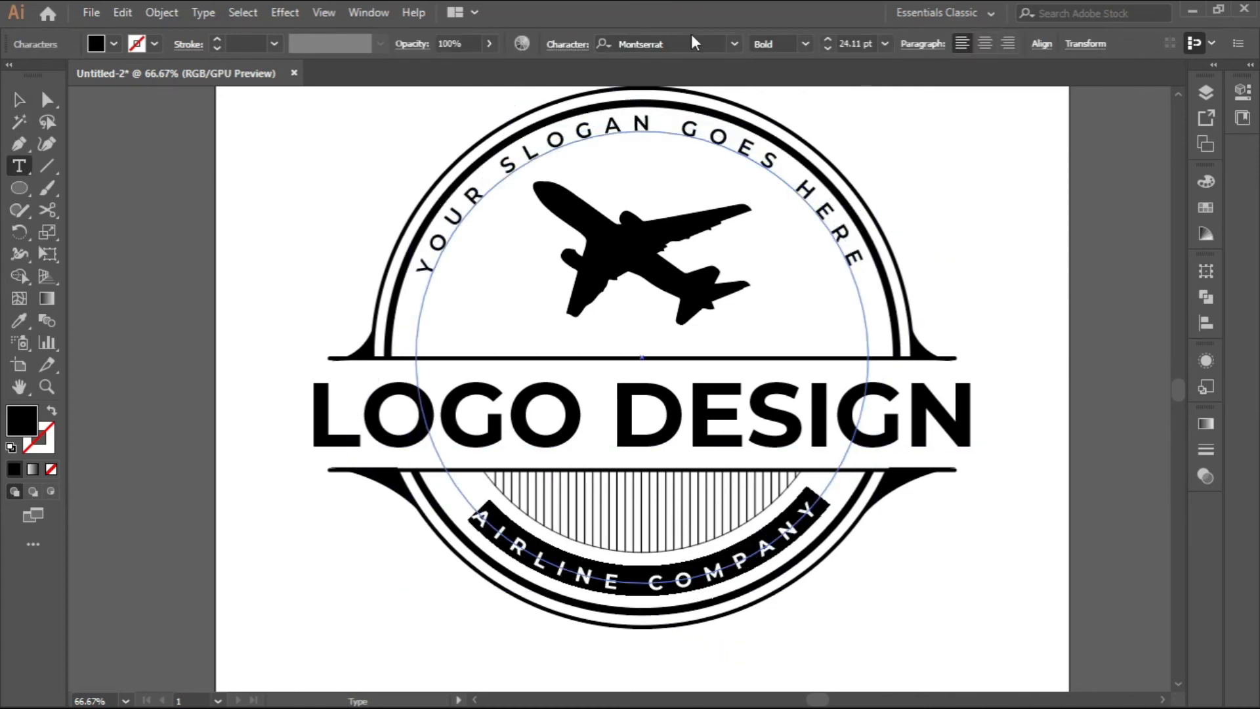
pyautogui.click(806, 44)
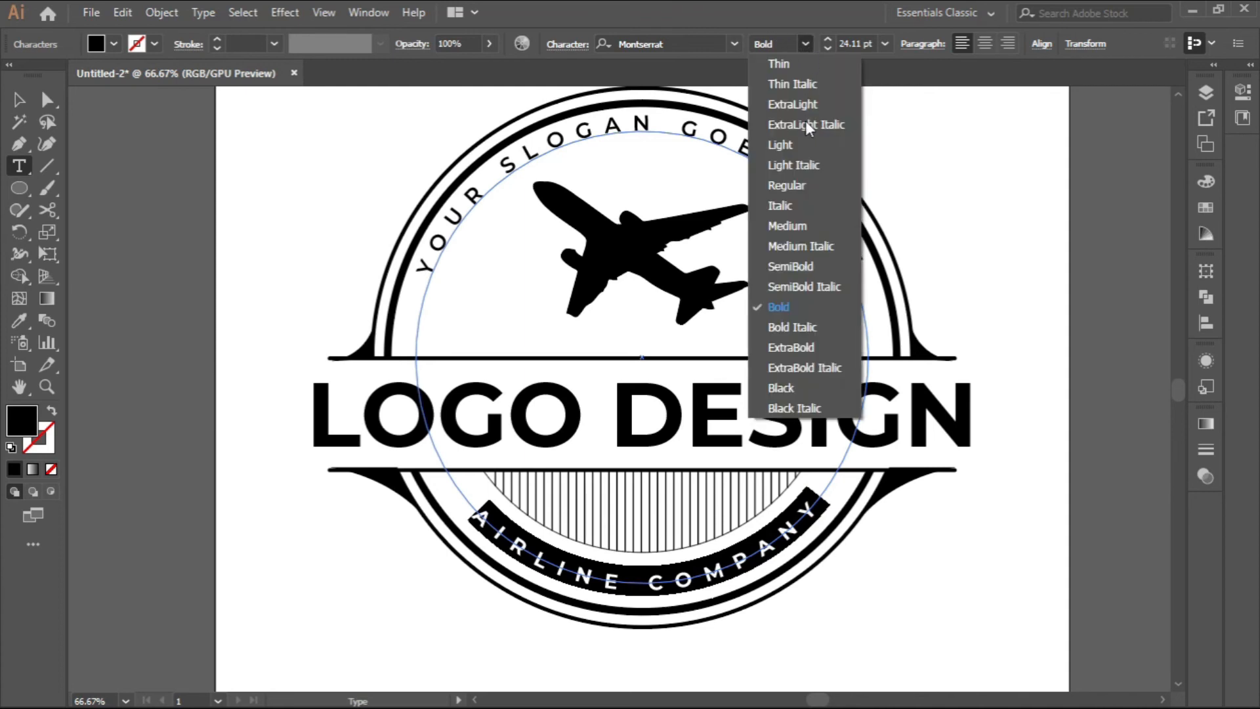
pyautogui.click(805, 266)
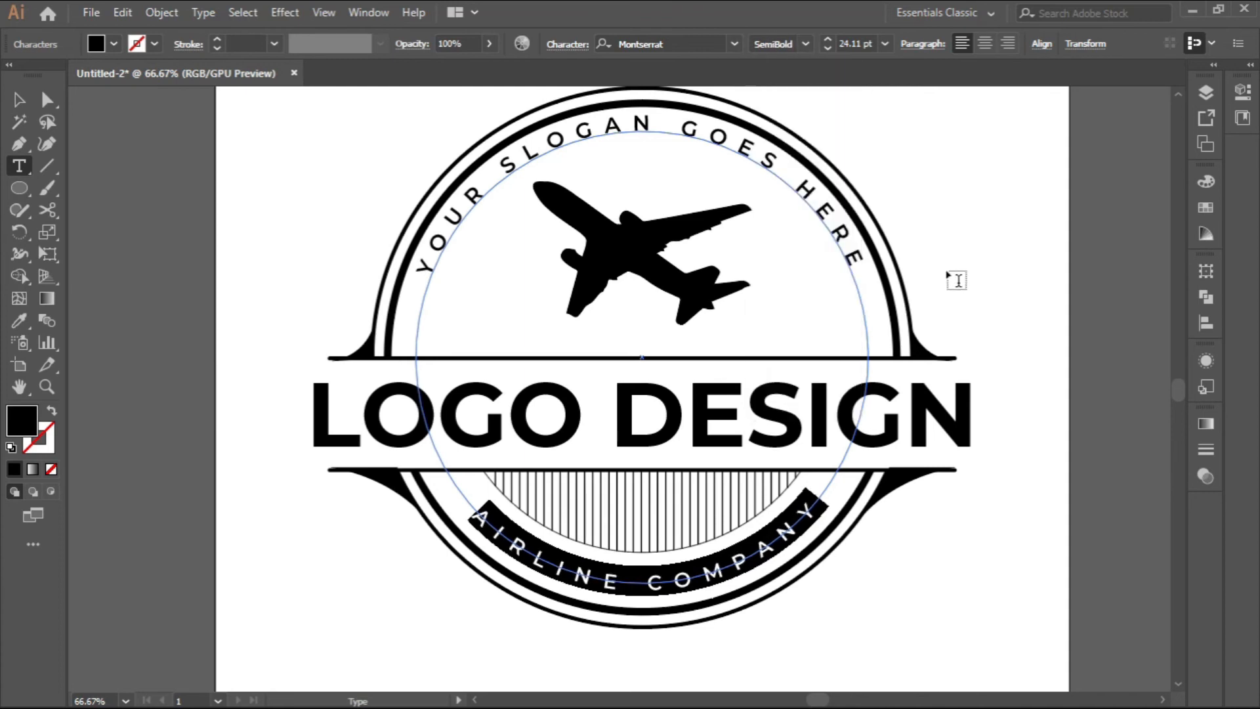
pyautogui.click(19, 99)
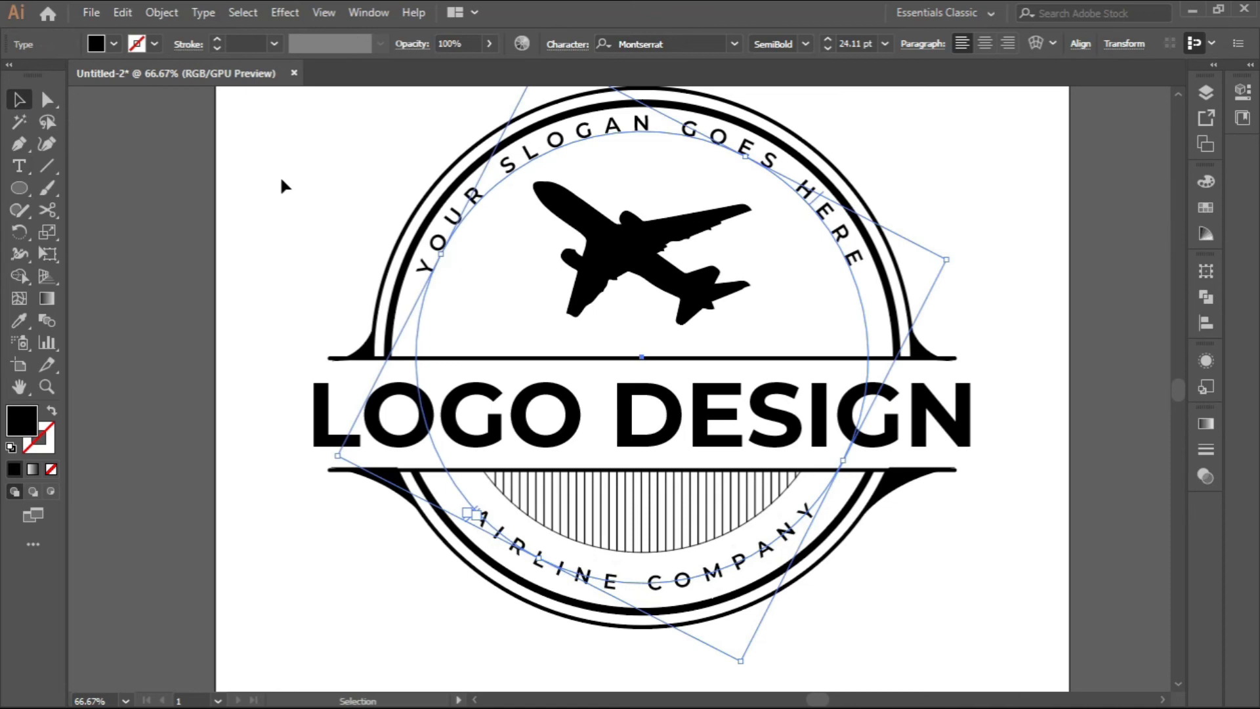
pyautogui.click(337, 208)
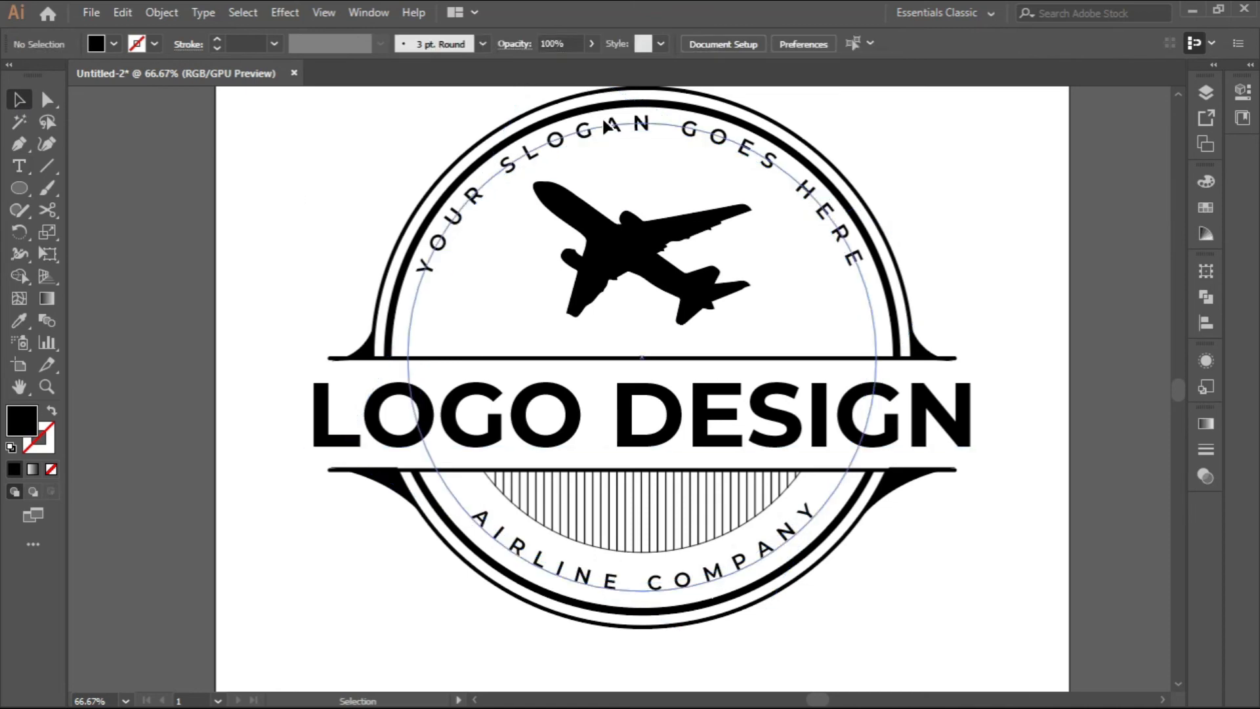
# Scale the upper slogan's circle down slightly about its centre, to about 24.59 pt text, for more clearance from the thick ring.
pyautogui.scroll(-2, 620, 199)
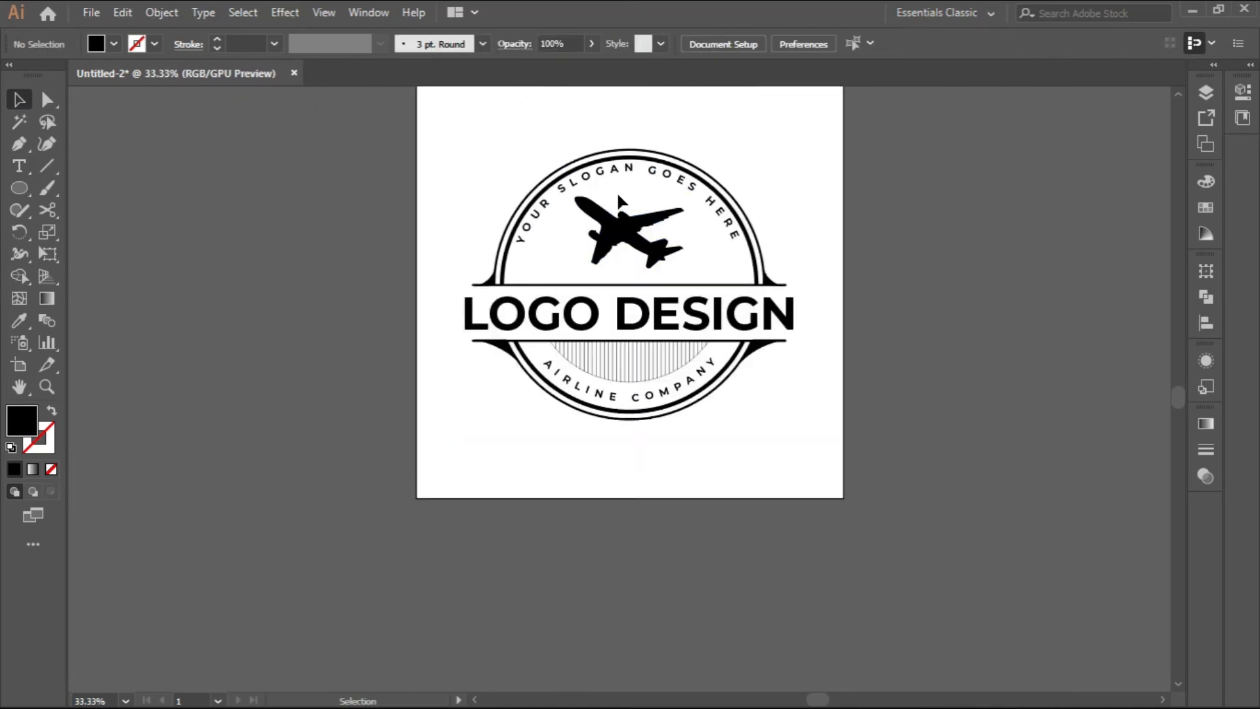
pyautogui.scroll(3, 620, 199)
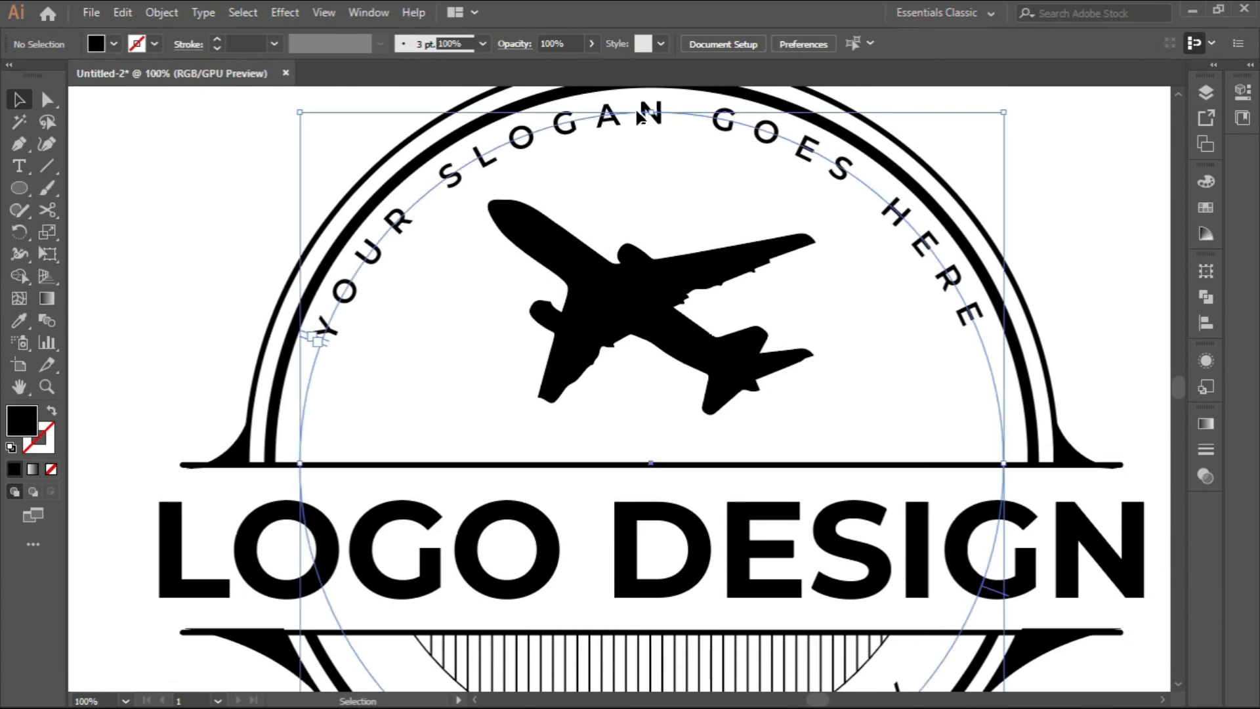
pyautogui.click(640, 117)
pyautogui.scroll(-2, 640, 116)
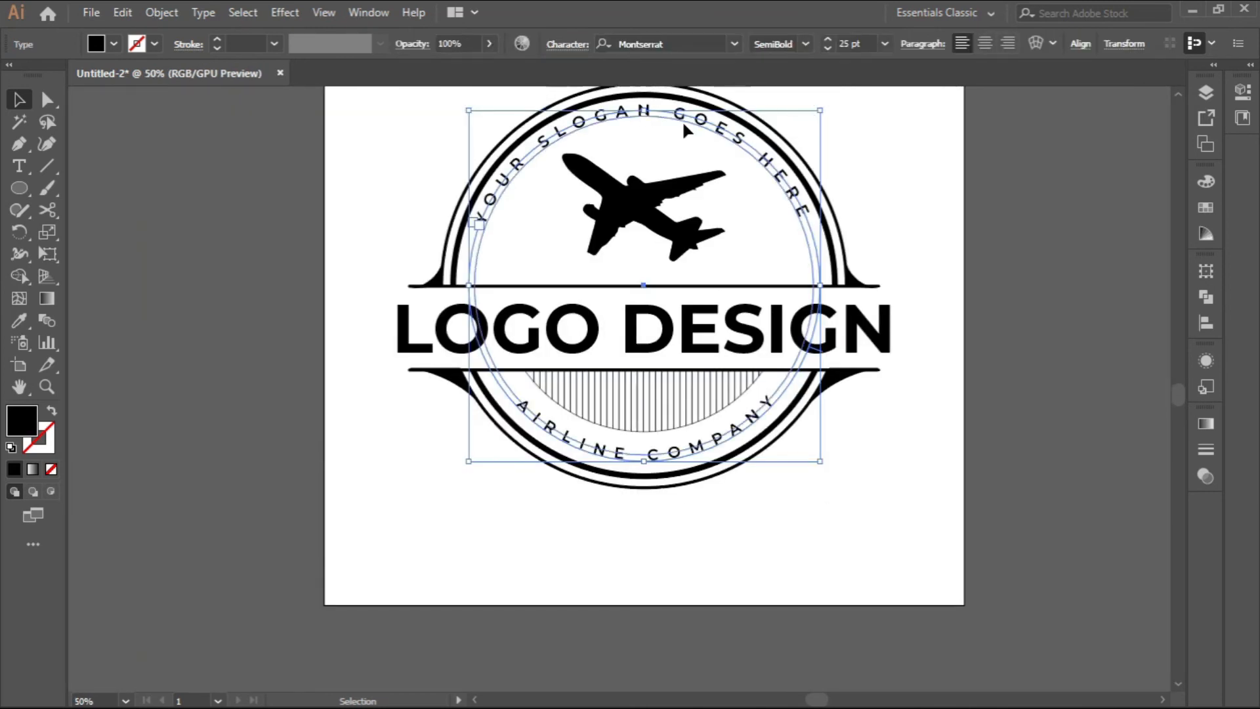
pyautogui.scroll(1, 682, 120)
pyautogui.scroll(2, 628, 156)
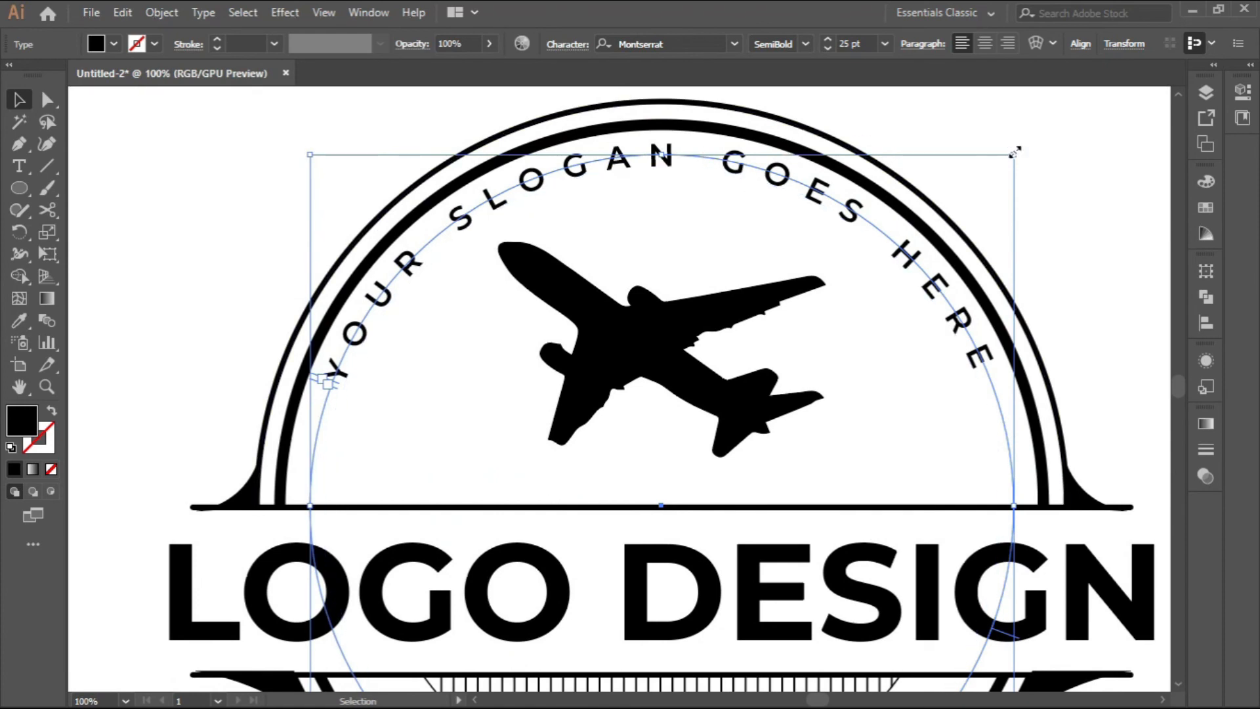
pyautogui.moveTo(1016, 152); pyautogui.dragTo(1007, 155)
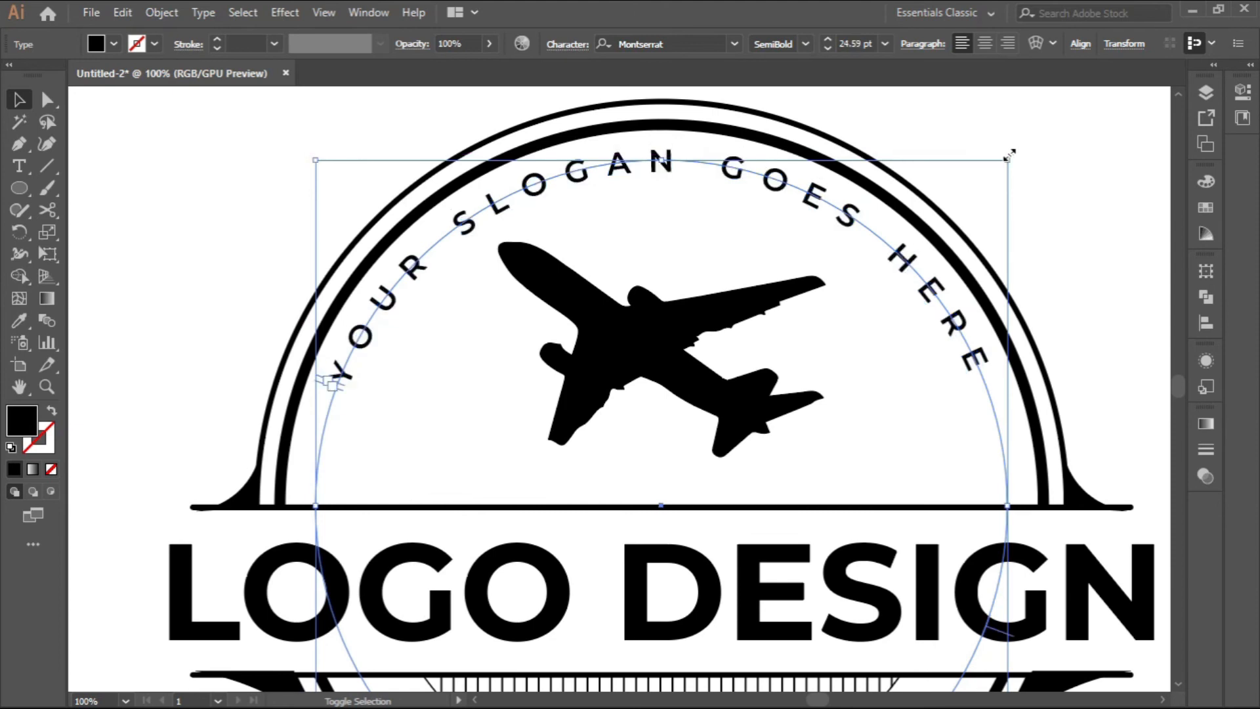
pyautogui.scroll(-2, 743, 195)
pyautogui.click(466, 202)
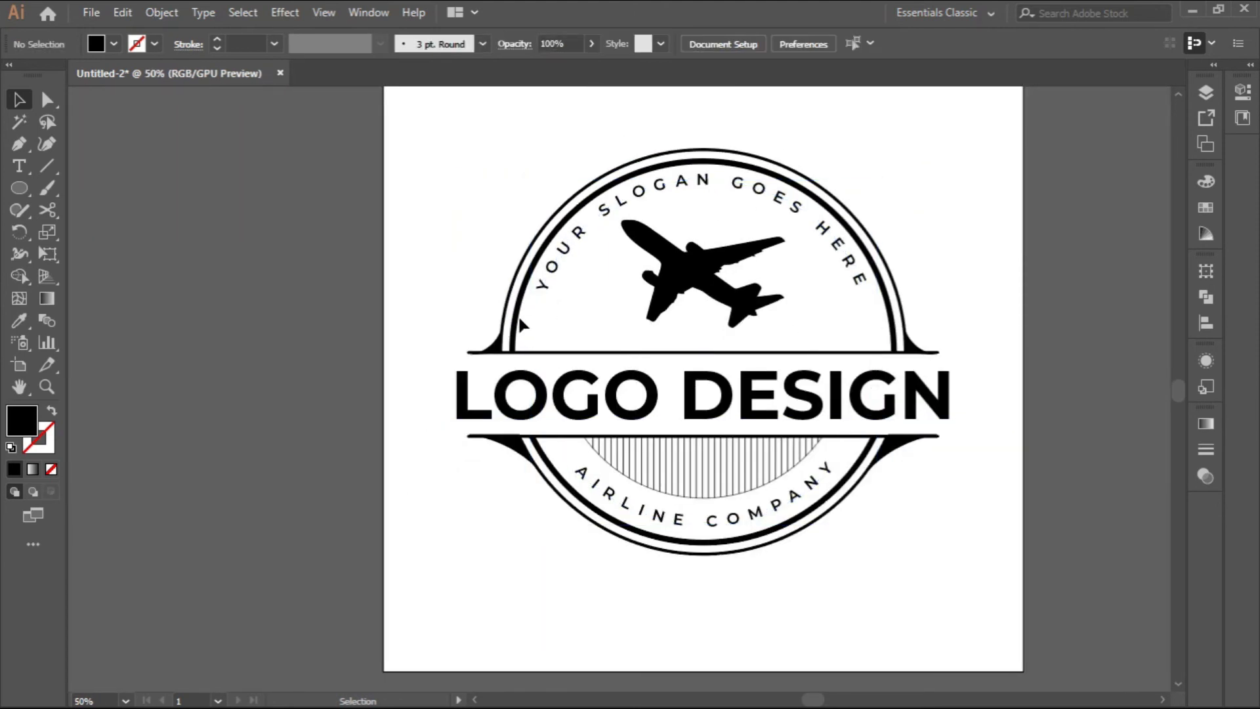
# Move the aircraft down slightly between the upper slogan and the banner, and align it to the horizontal centre.
pyautogui.scroll(-1, 760, 338)
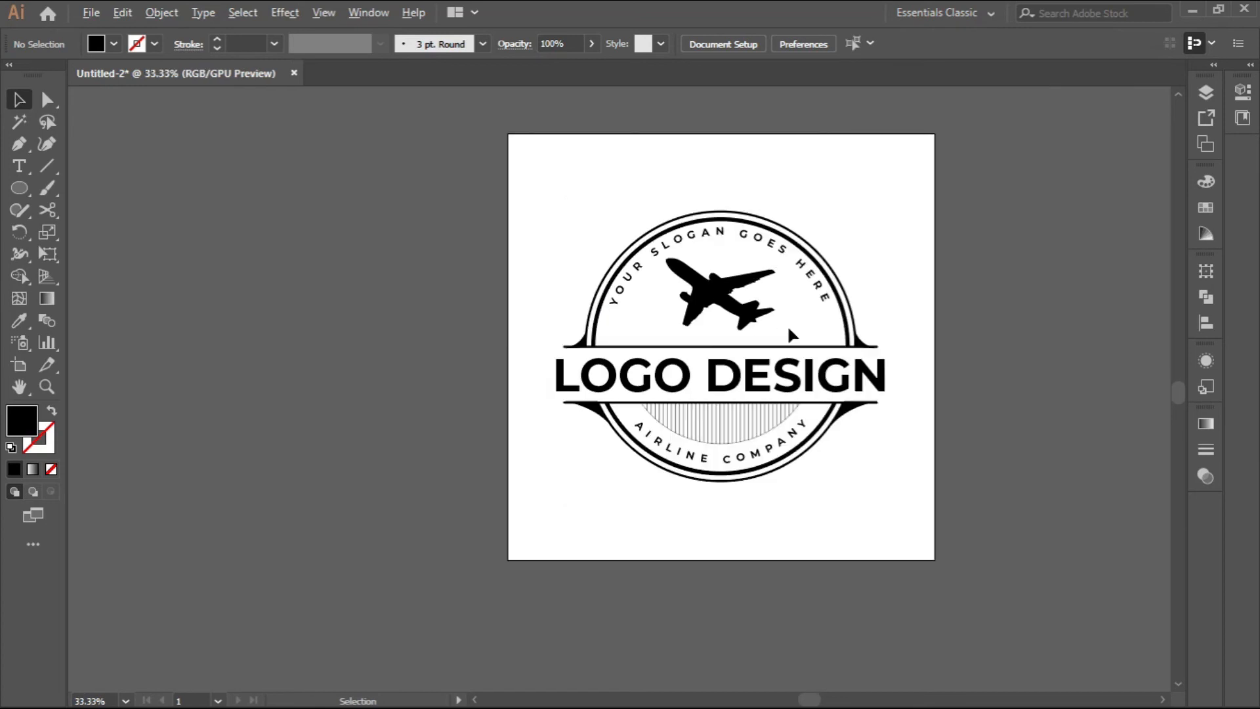
pyautogui.scroll(1, 788, 330)
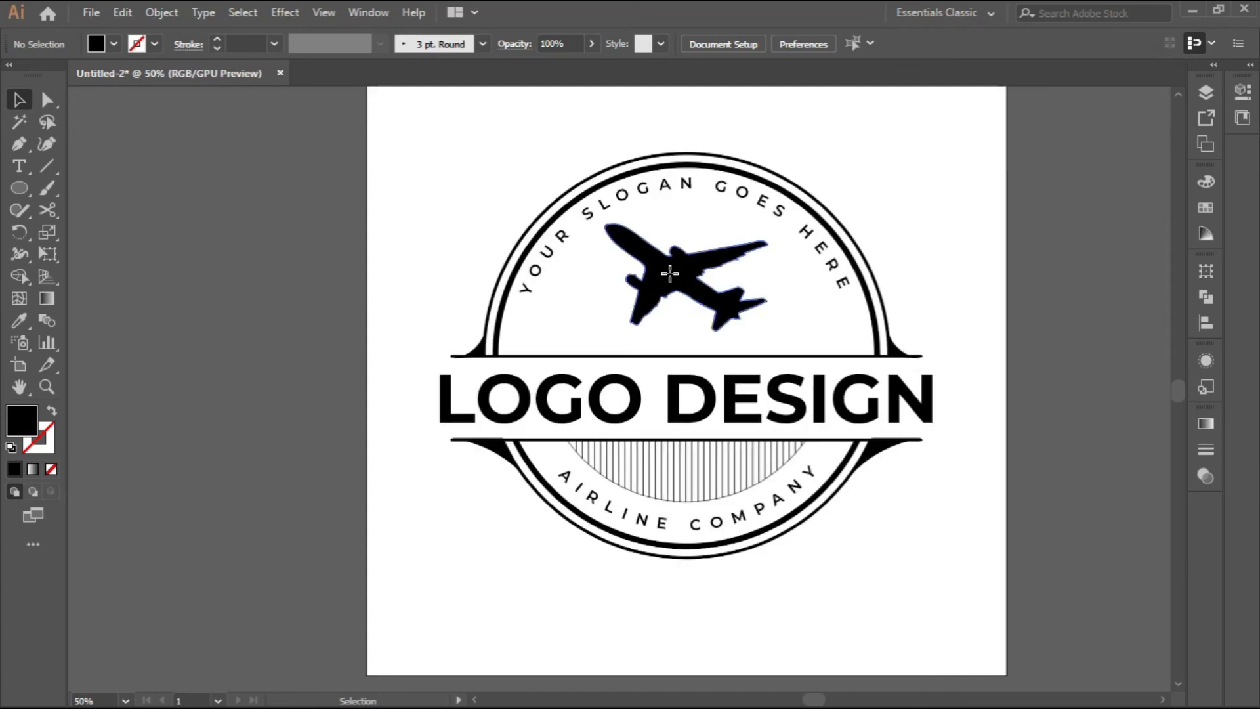
pyautogui.moveTo(670, 274); pyautogui.dragTo(670, 280)
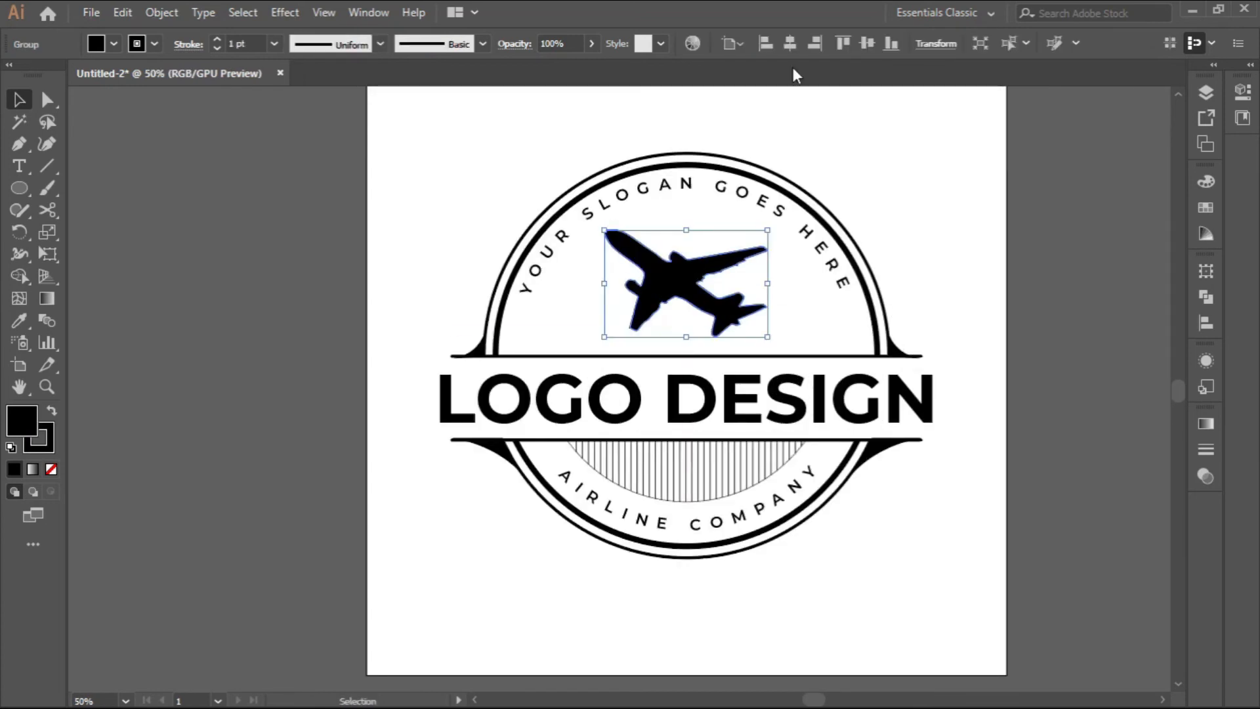
pyautogui.click(790, 45)
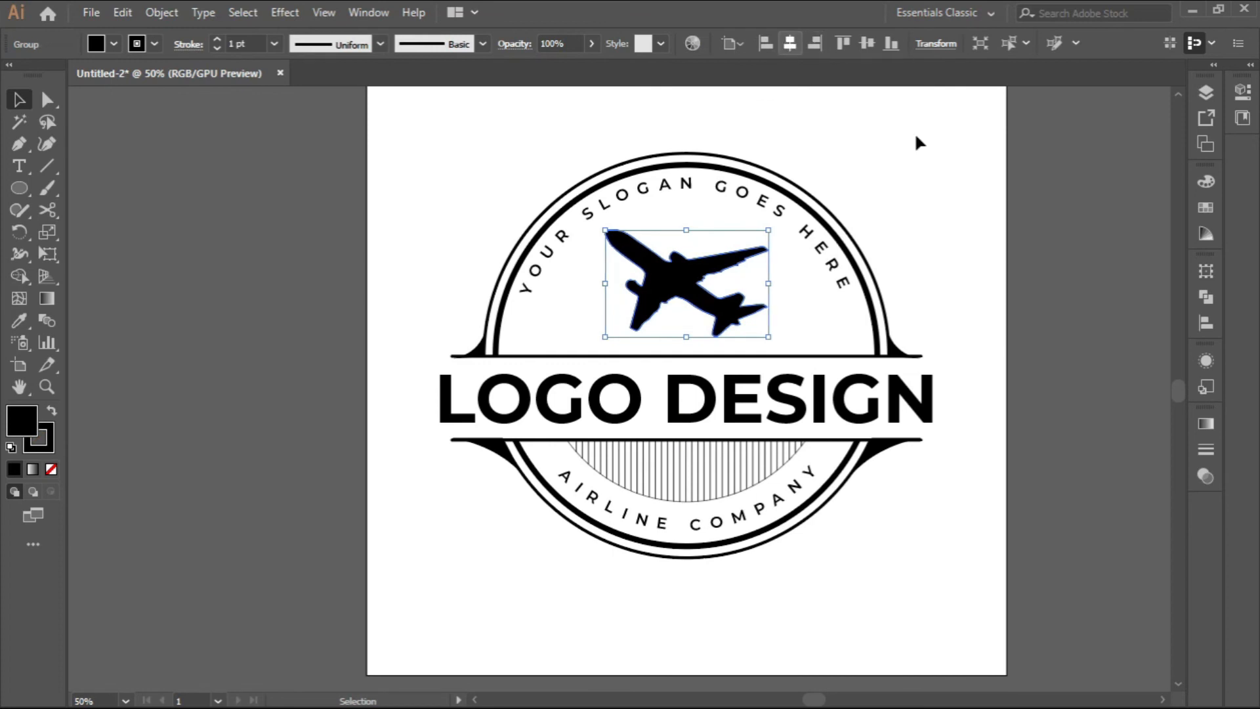
pyautogui.click(797, 252)
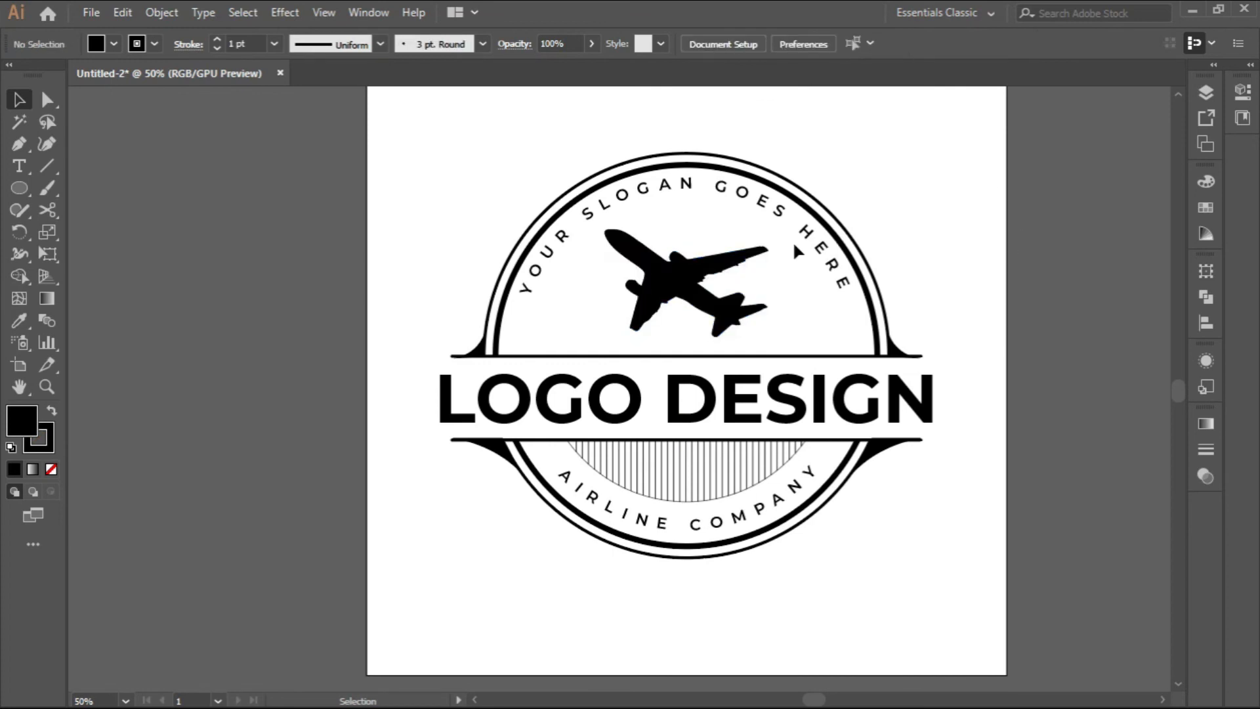
# Expand the fill and stroke of the thick inner arc above the banner.
pyautogui.click(544, 235)
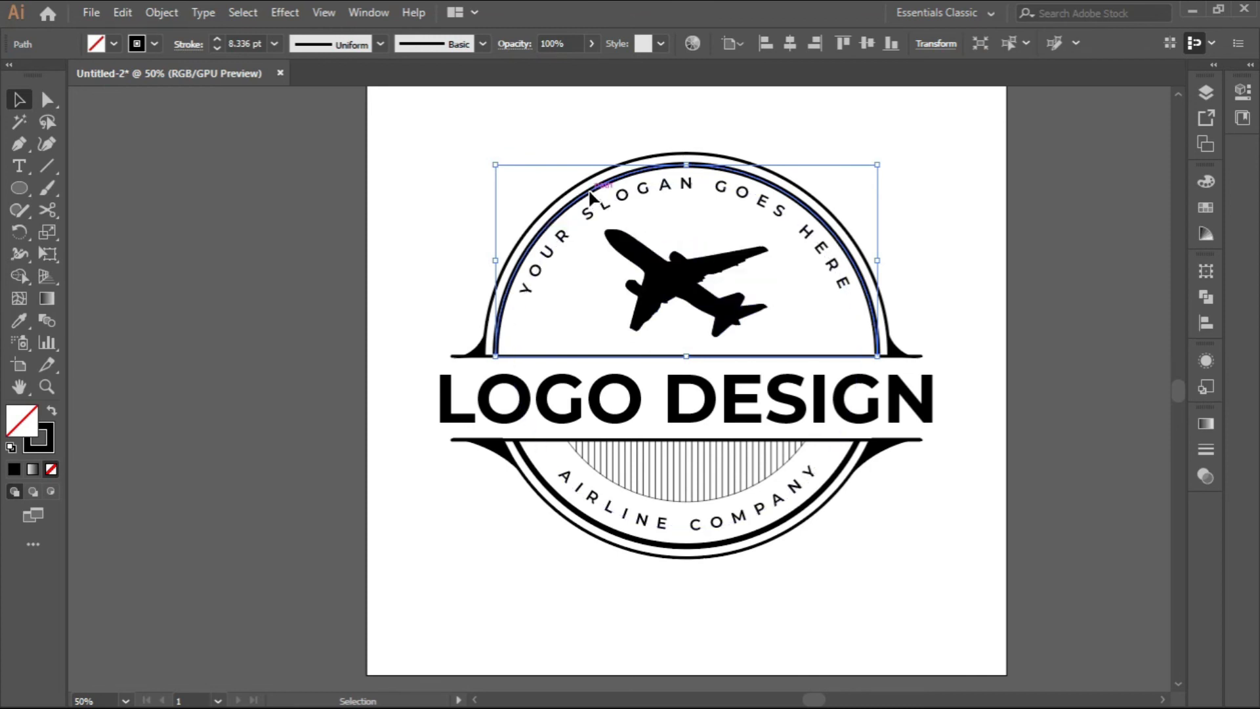
pyautogui.click(168, 12)
pyautogui.click(263, 207)
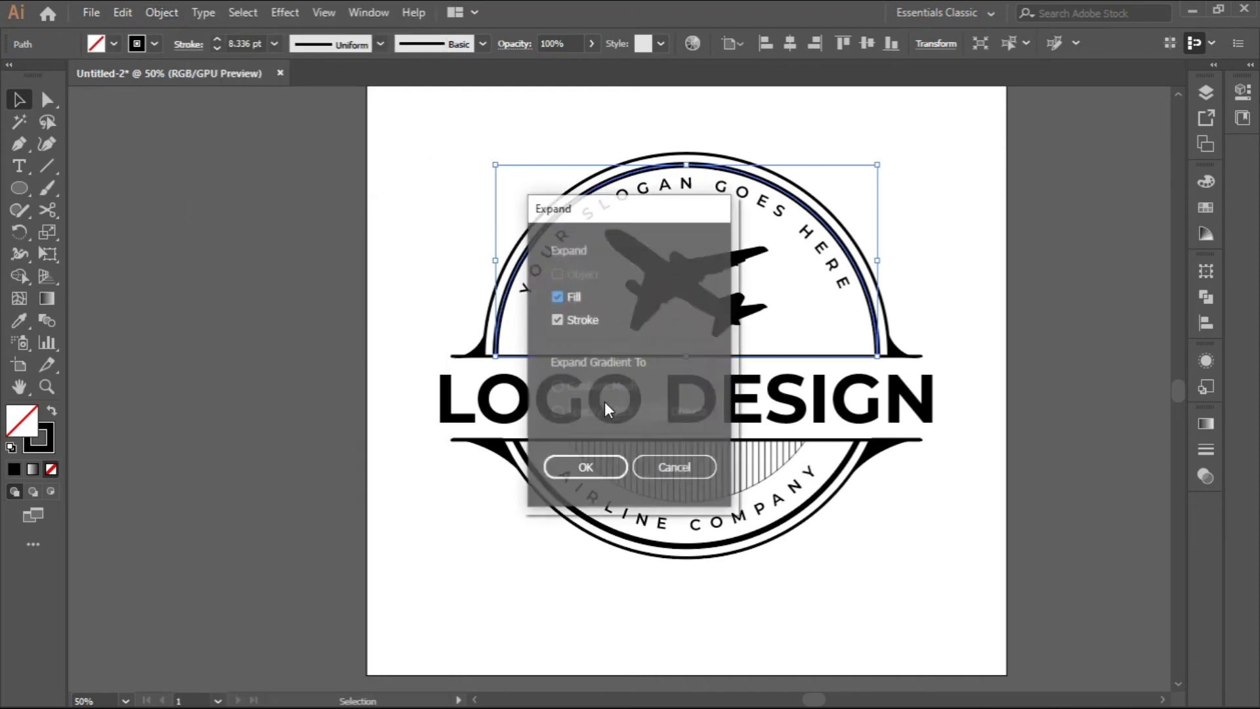
pyautogui.click(600, 468)
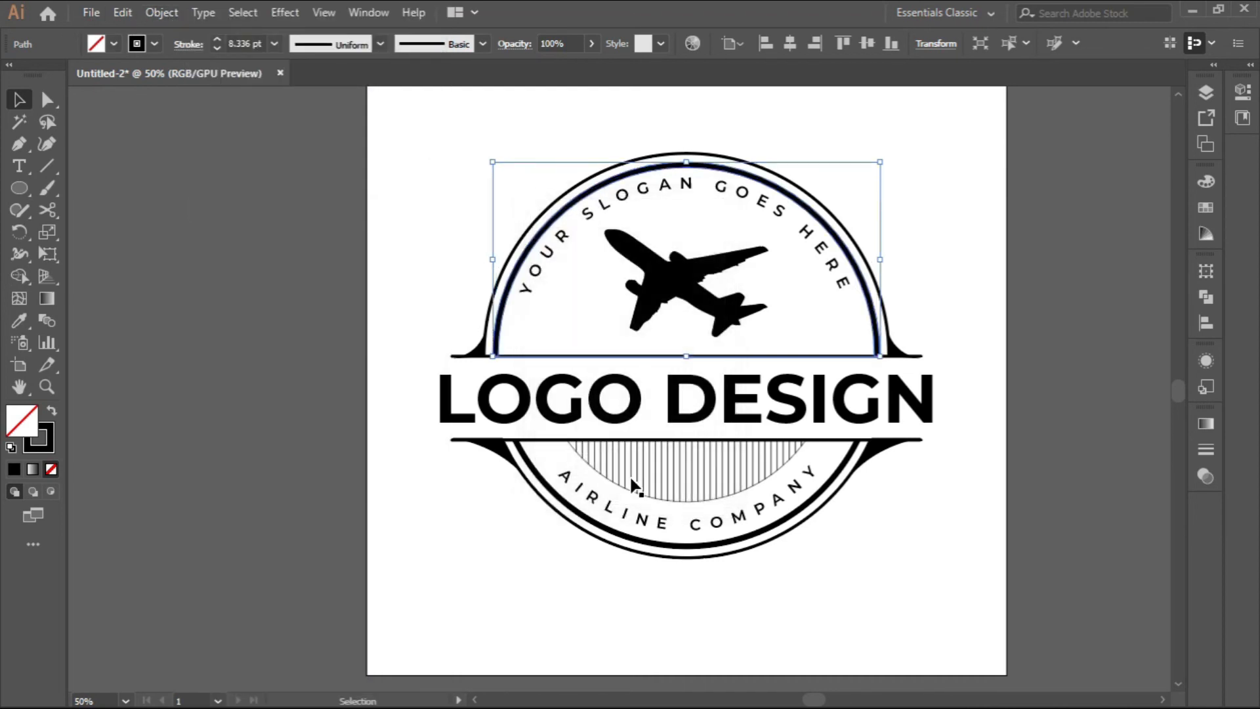
# Expand the fill and stroke of the thick inner arc below the banner.
pyautogui.click(694, 550)
pyautogui.click(162, 12)
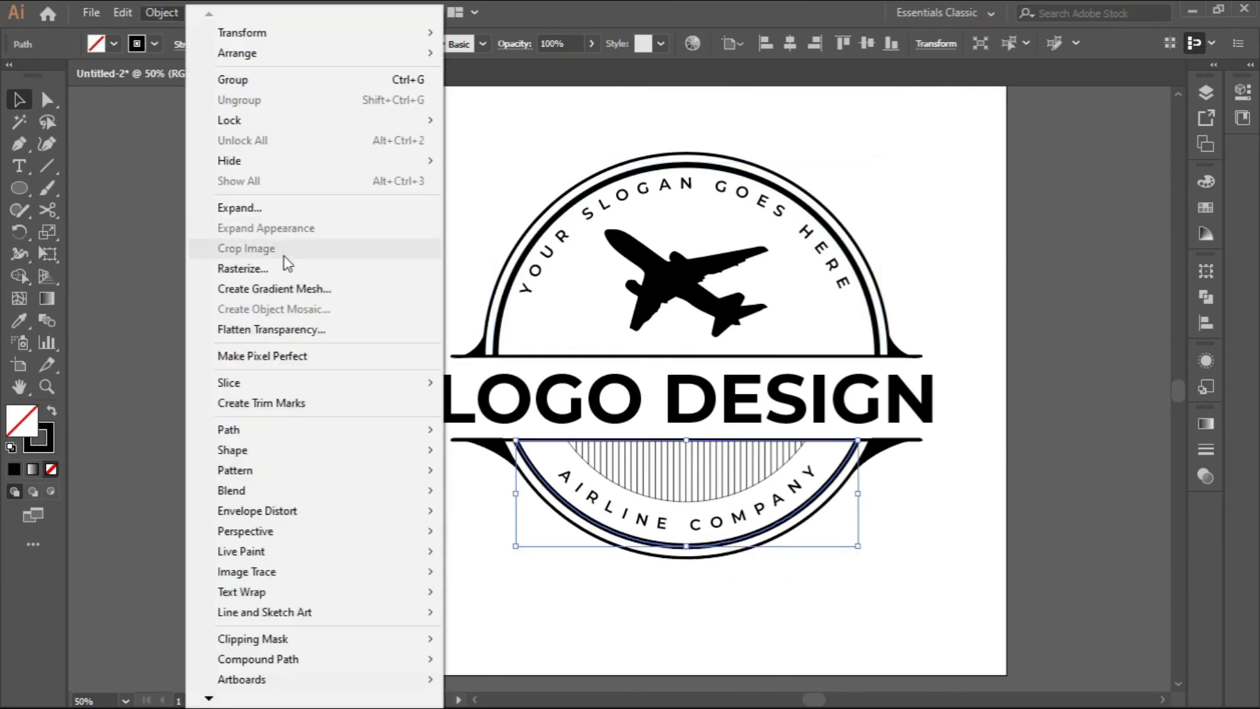
pyautogui.click(281, 207)
pyautogui.click(588, 467)
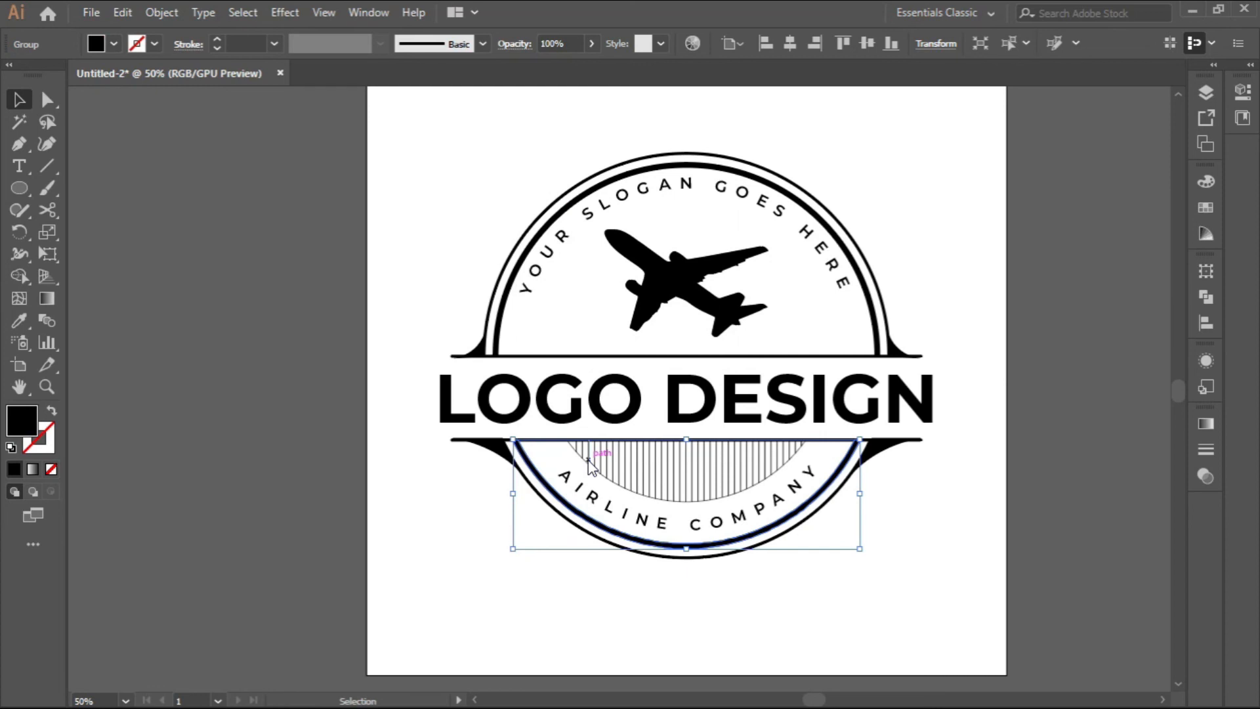
# Expand the LOGO DESIGN text's object and fill into shapes.
pyautogui.click(563, 358)
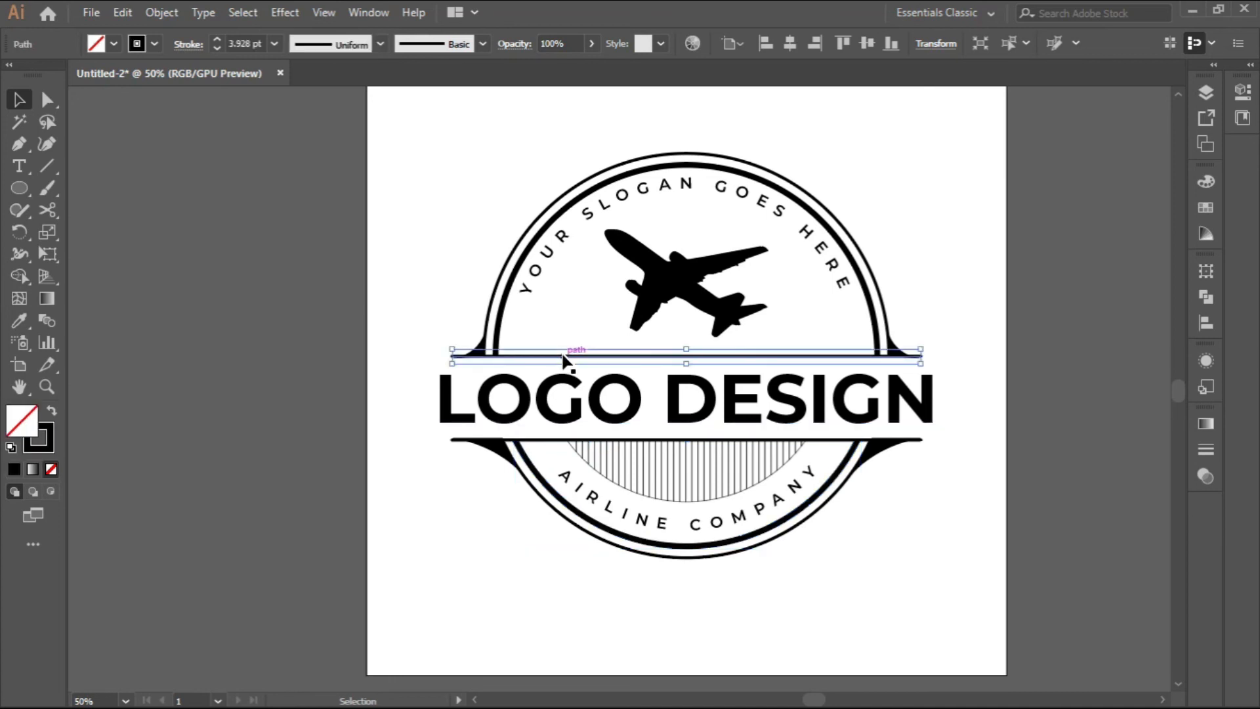
pyautogui.click(525, 448)
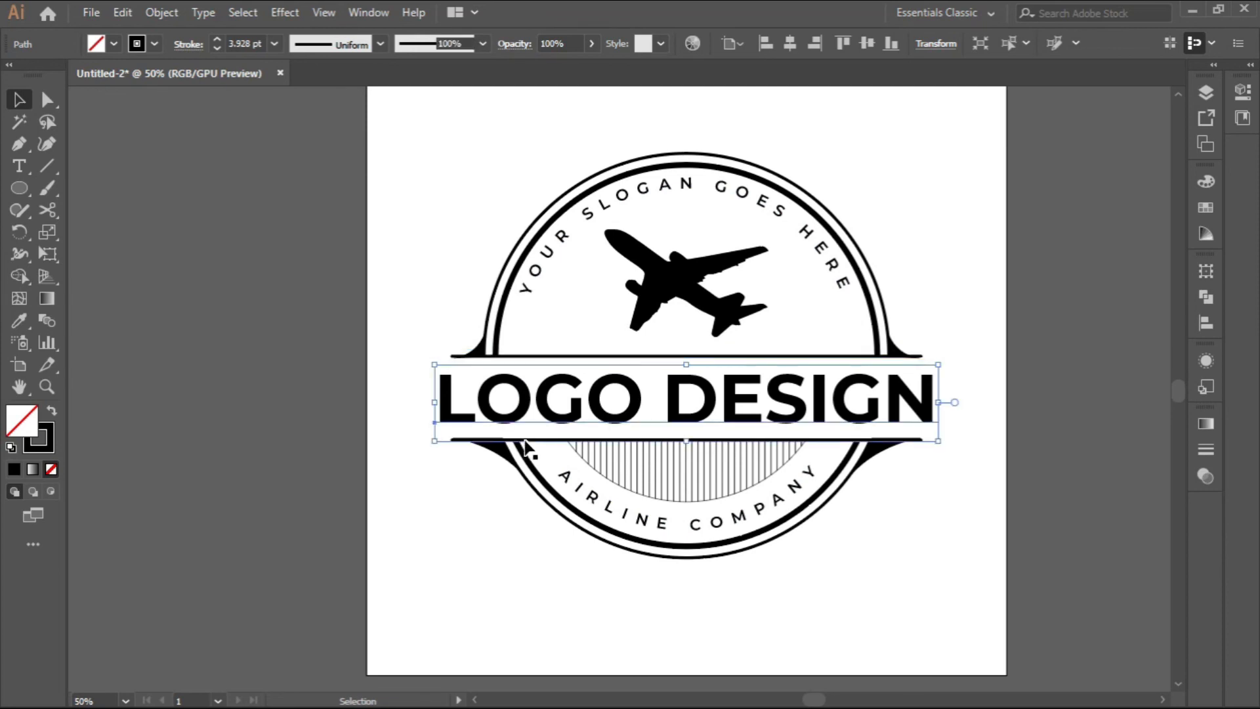
pyautogui.click(170, 17)
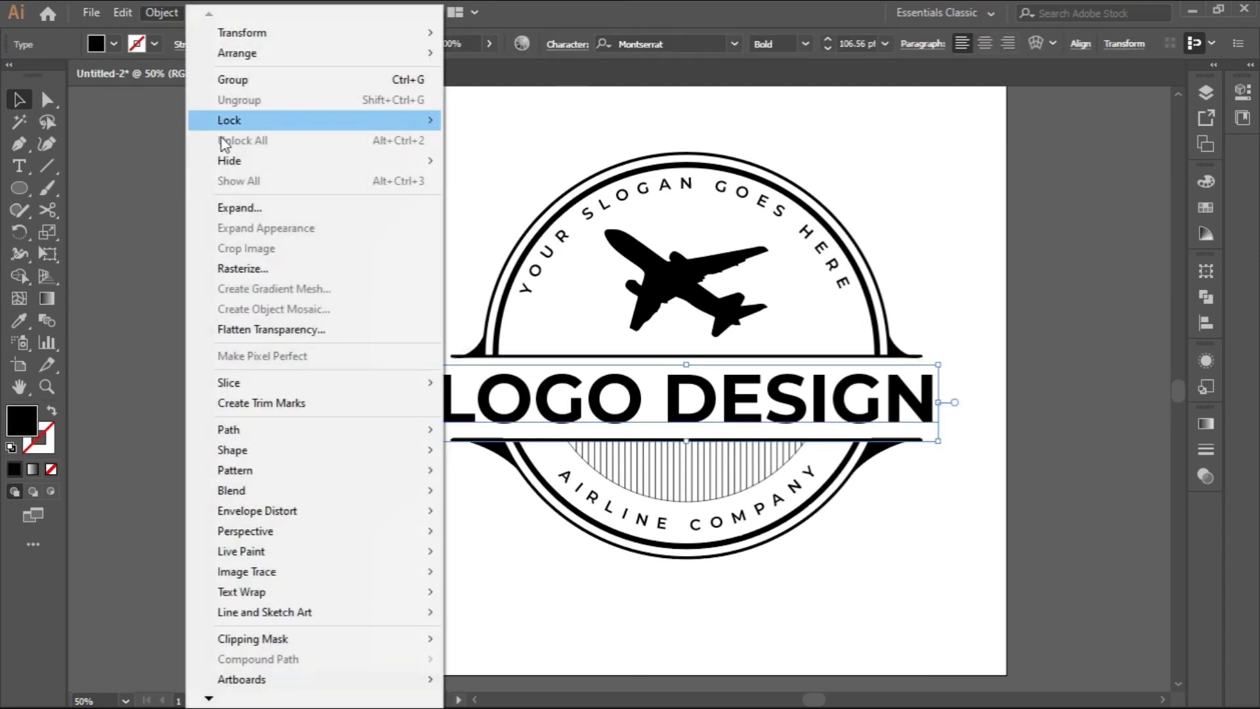
pyautogui.click(262, 206)
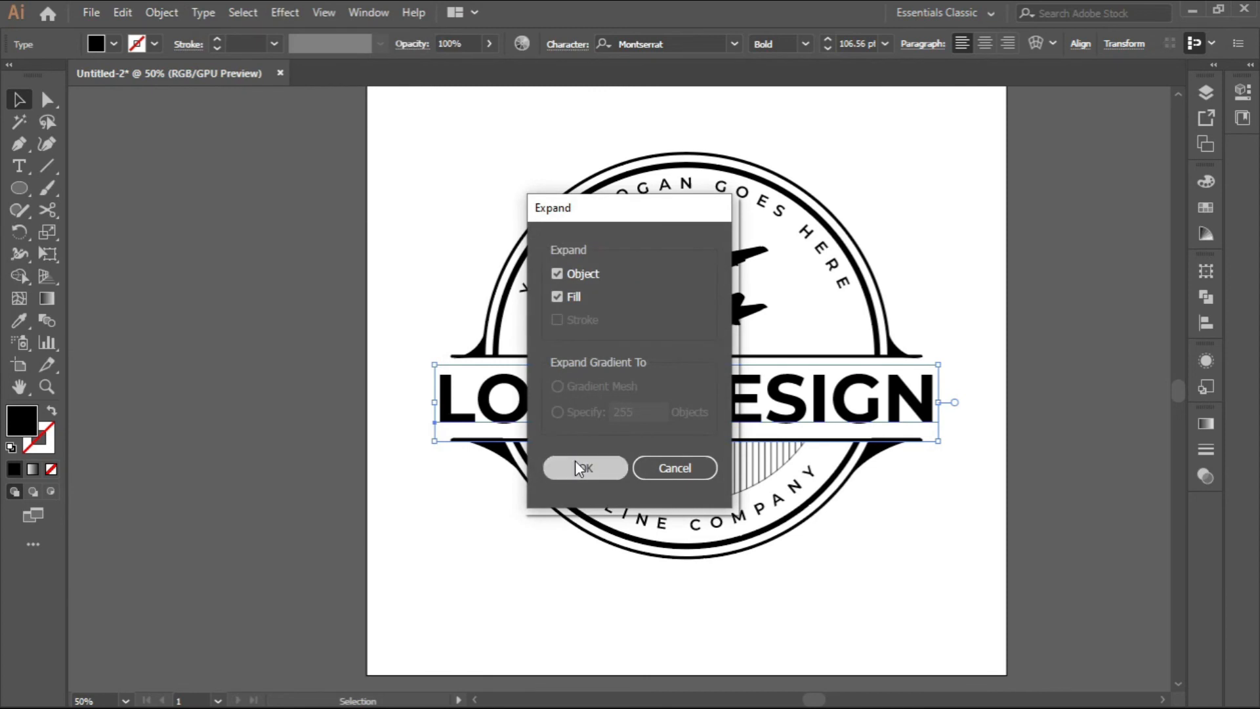
pyautogui.click(575, 459)
# Fill the thick inner arc above the banner with red and darken it one shade using the Color Guide.
pyautogui.click(504, 302)
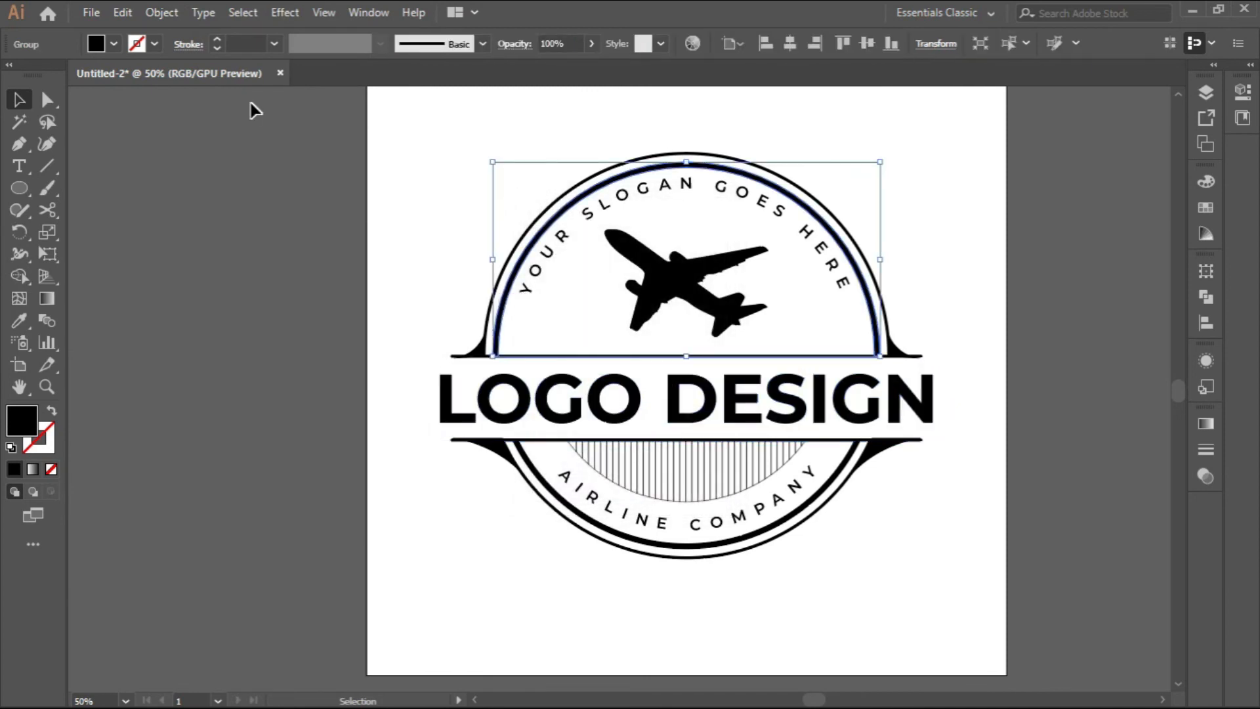
pyautogui.click(114, 44)
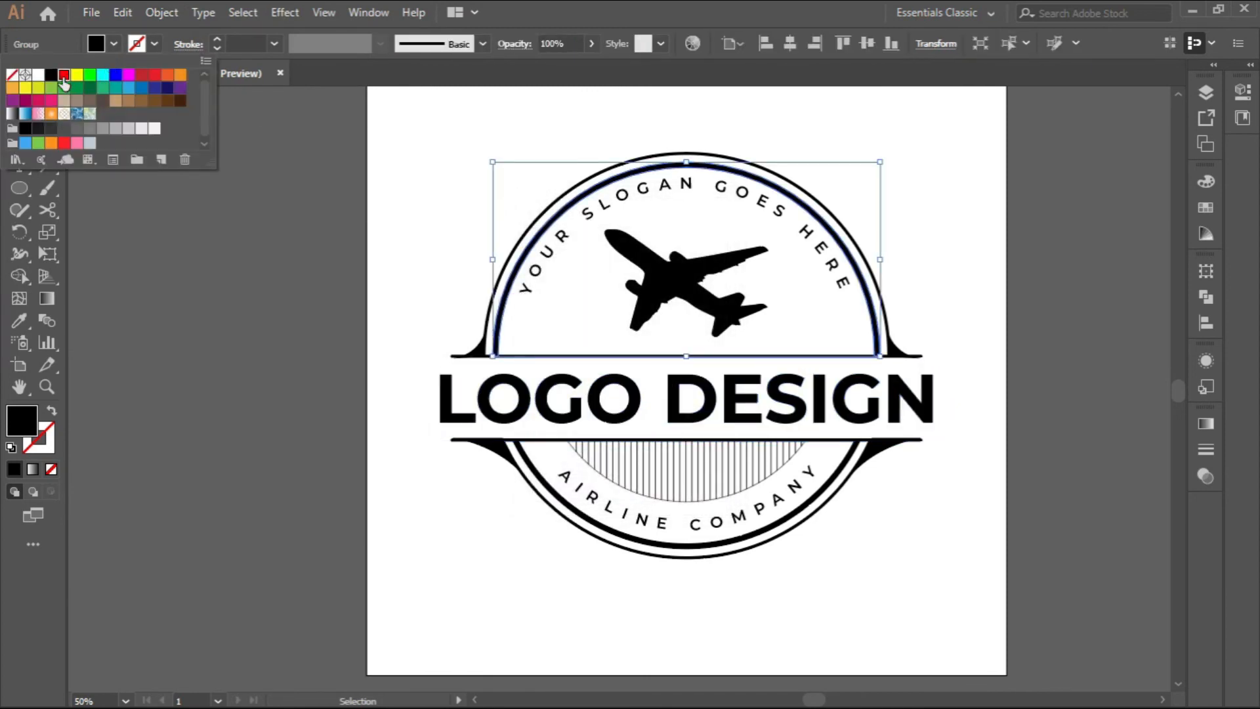
pyautogui.click(64, 74)
pyautogui.click(113, 44)
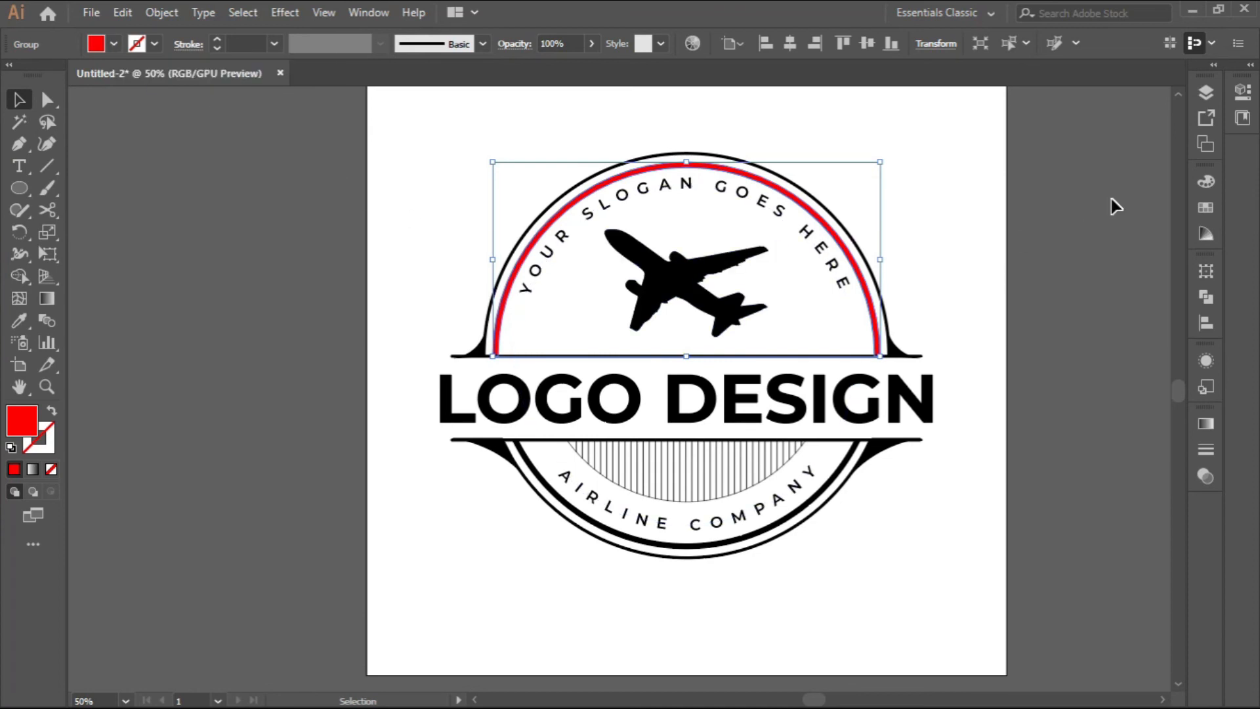
pyautogui.click(1206, 234)
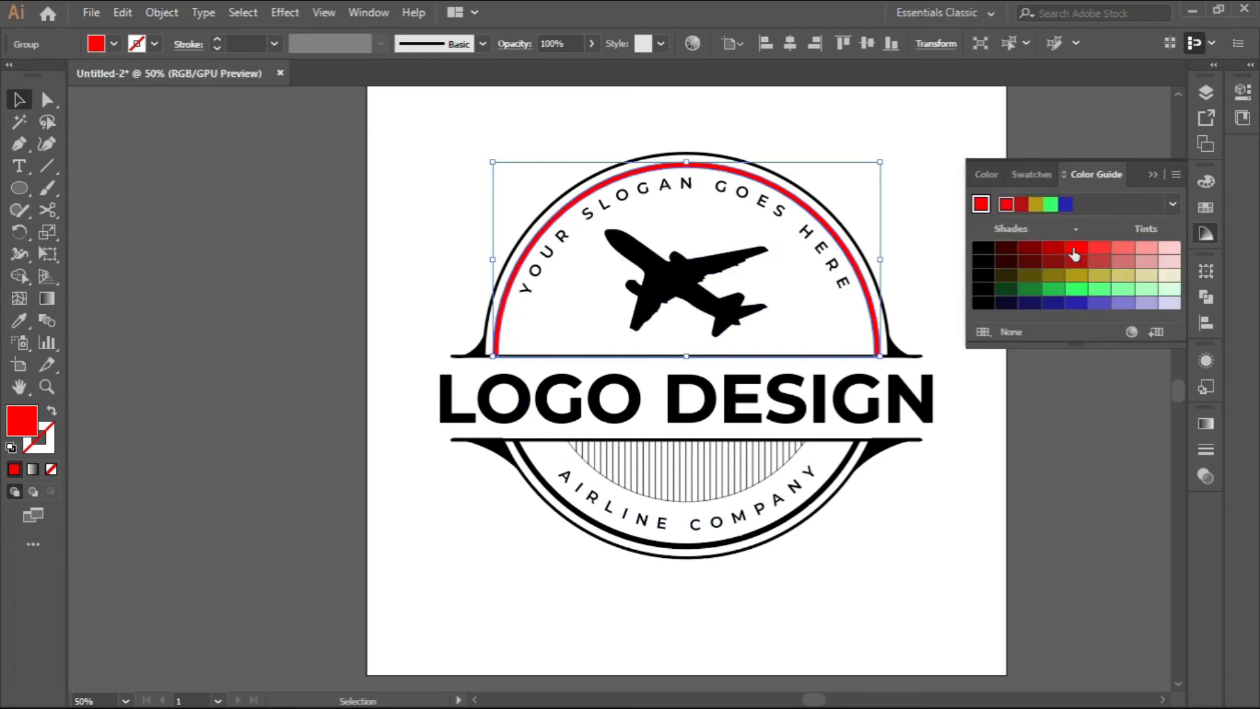
pyautogui.click(1059, 252)
pyautogui.click(1150, 176)
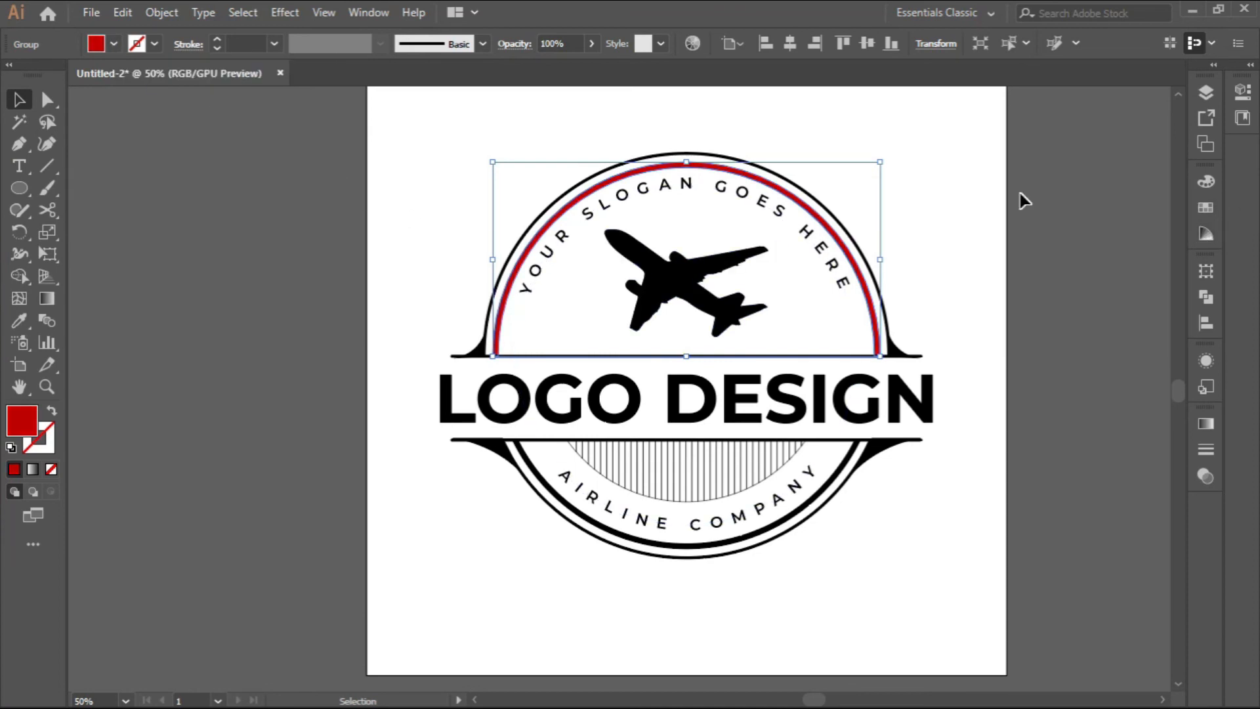
# Copy the upper arc's dark red to the thick inner arc below the banner with the Eyedropper, and deselect it.
pyautogui.click(829, 484)
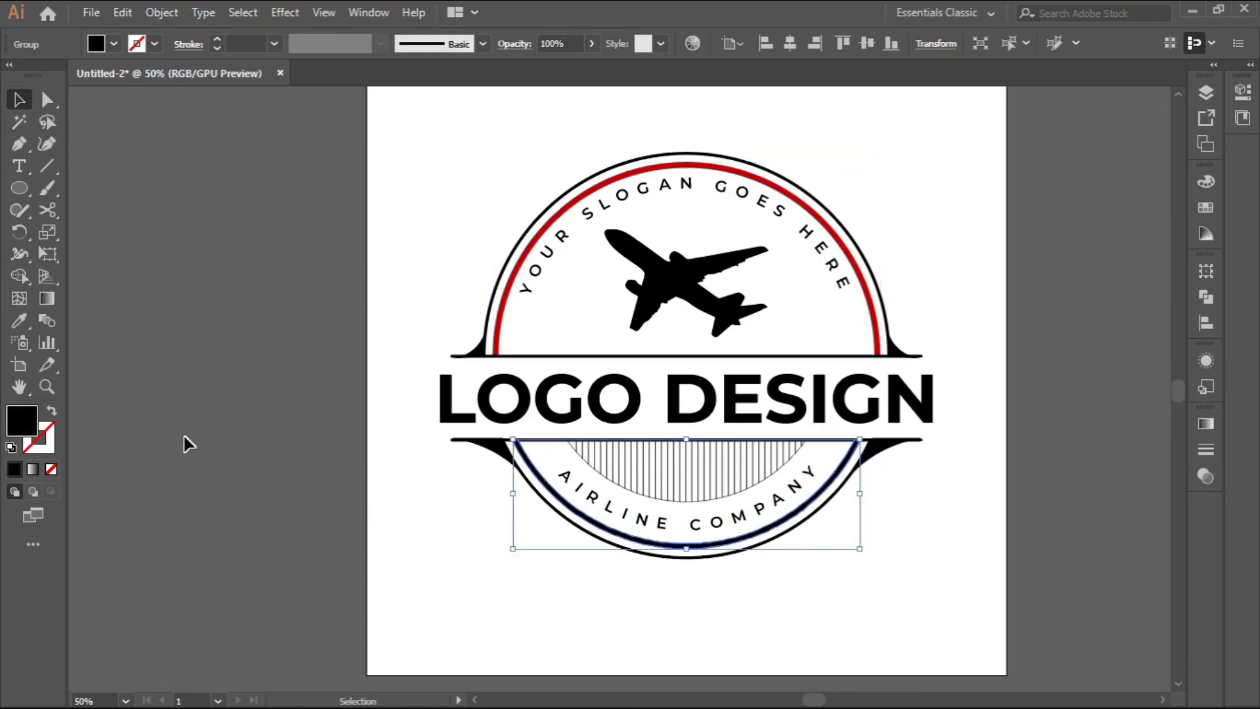
pyautogui.click(17, 321)
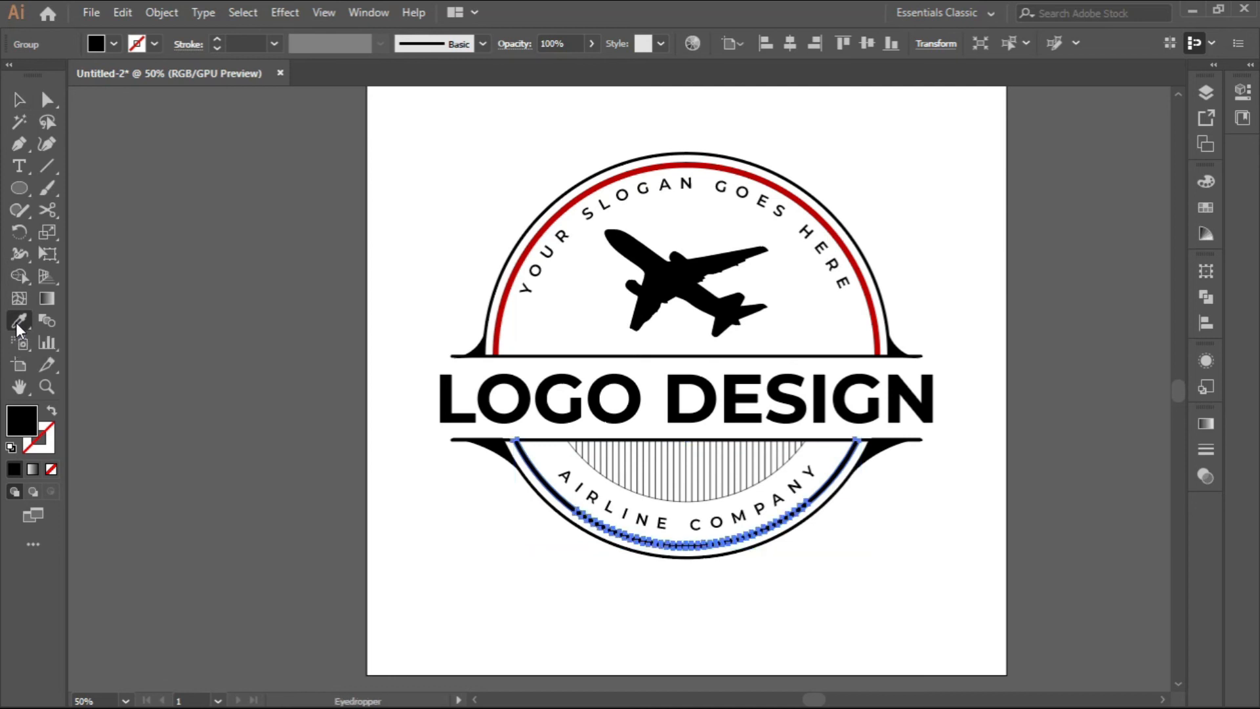
pyautogui.scroll(2, 504, 323)
pyautogui.click(489, 322)
pyautogui.scroll(-3, 489, 322)
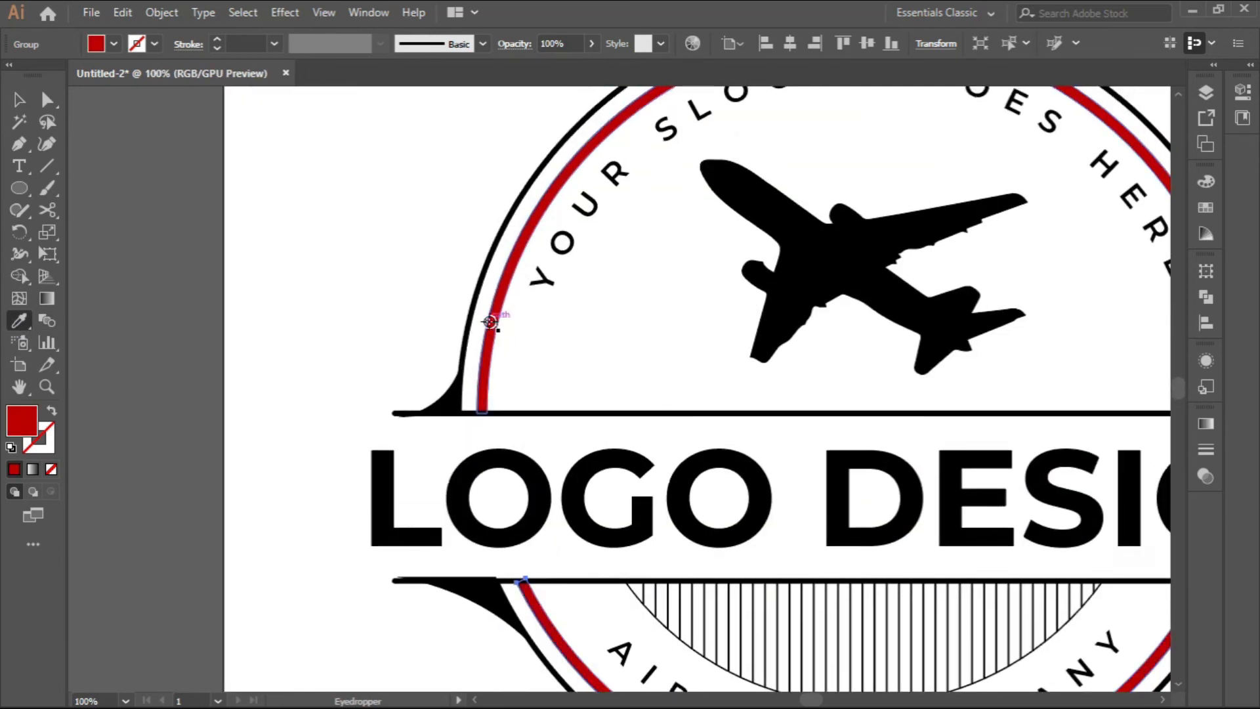
pyautogui.press('v')
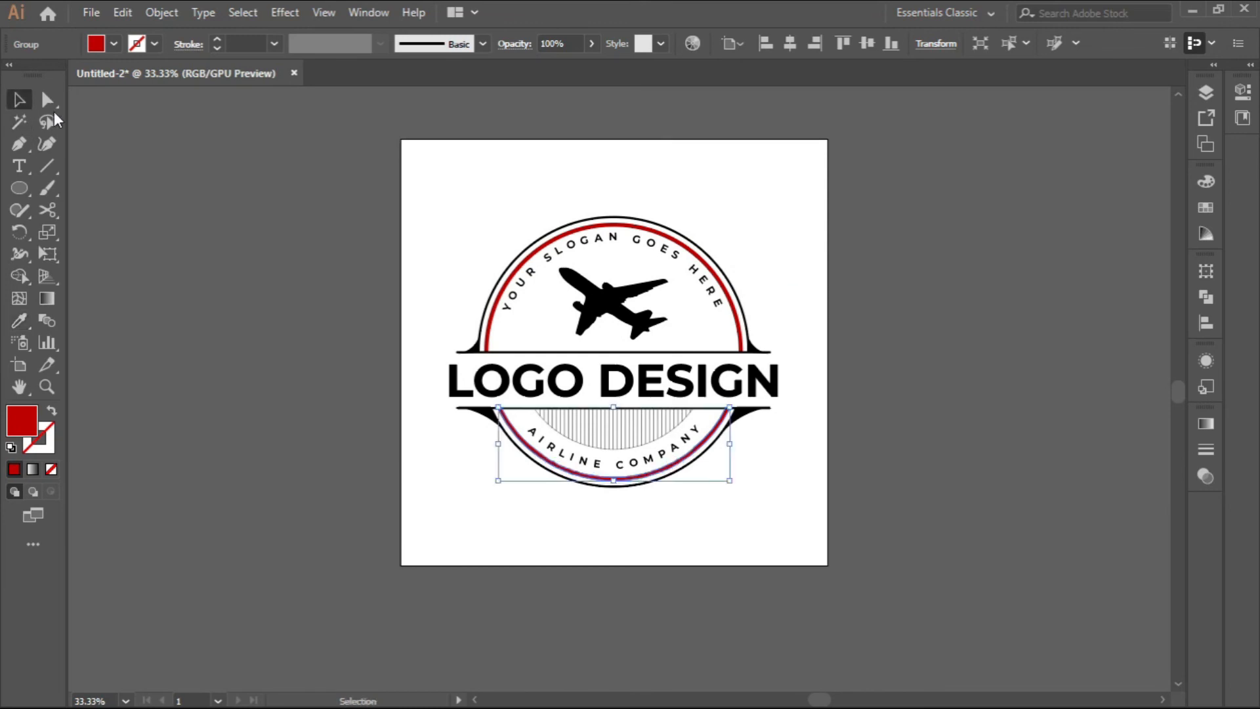
pyautogui.click(220, 184)
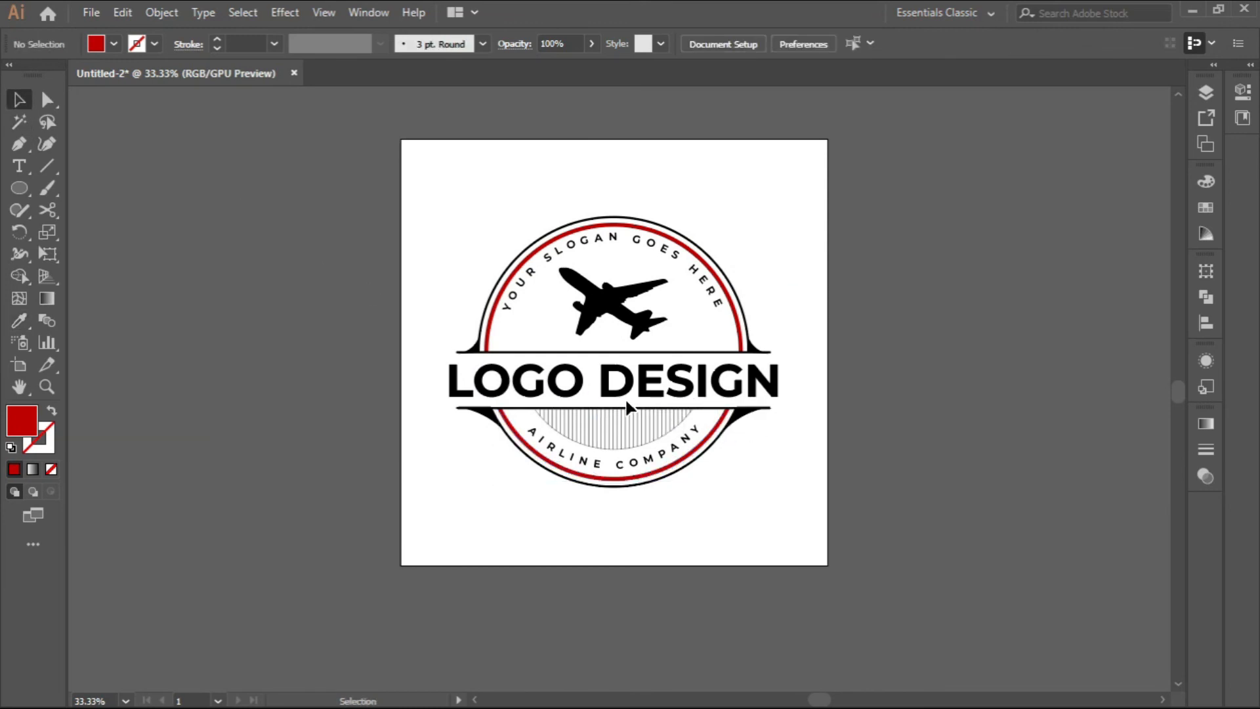
# Draw a rectangle about 194 by 34 px across the middle of the line-filled arc below the banner.
pyautogui.scroll(2, 625, 396)
pyautogui.scroll(-2, 627, 406)
pyautogui.scroll(2, 622, 401)
pyautogui.scroll(-1, 622, 399)
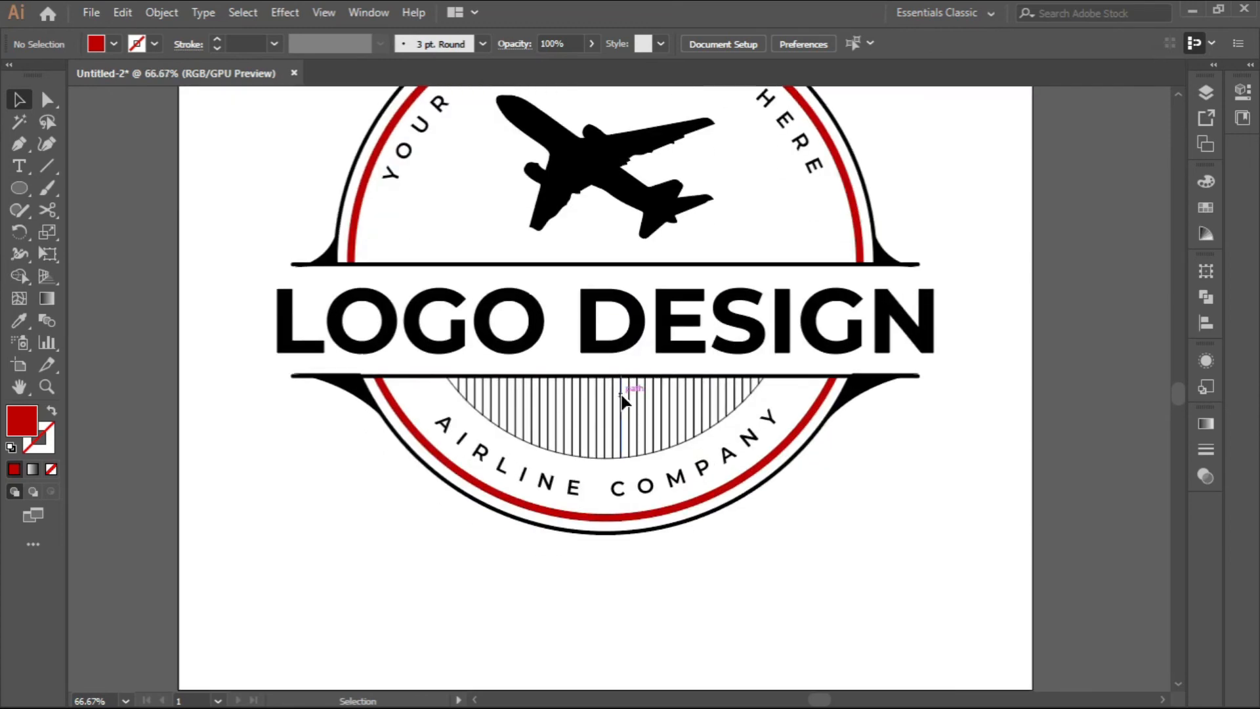
pyautogui.click(14, 190)
pyautogui.click(72, 187)
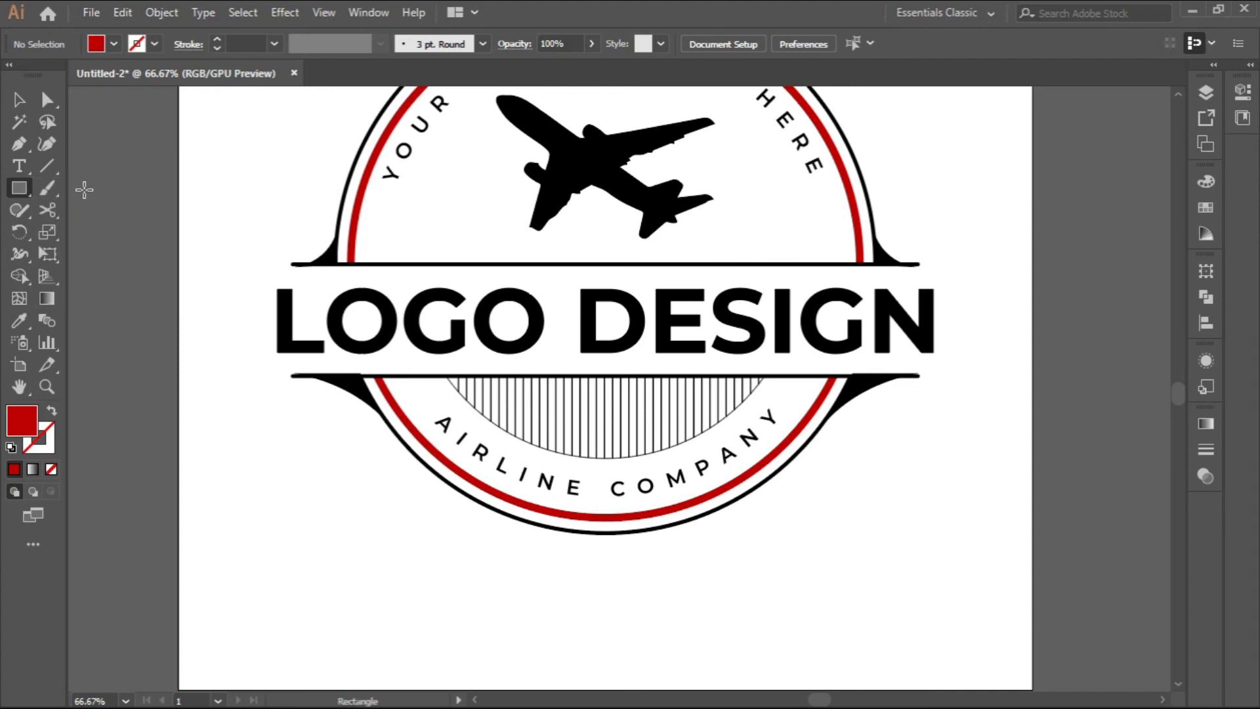
pyautogui.scroll(1, 518, 395)
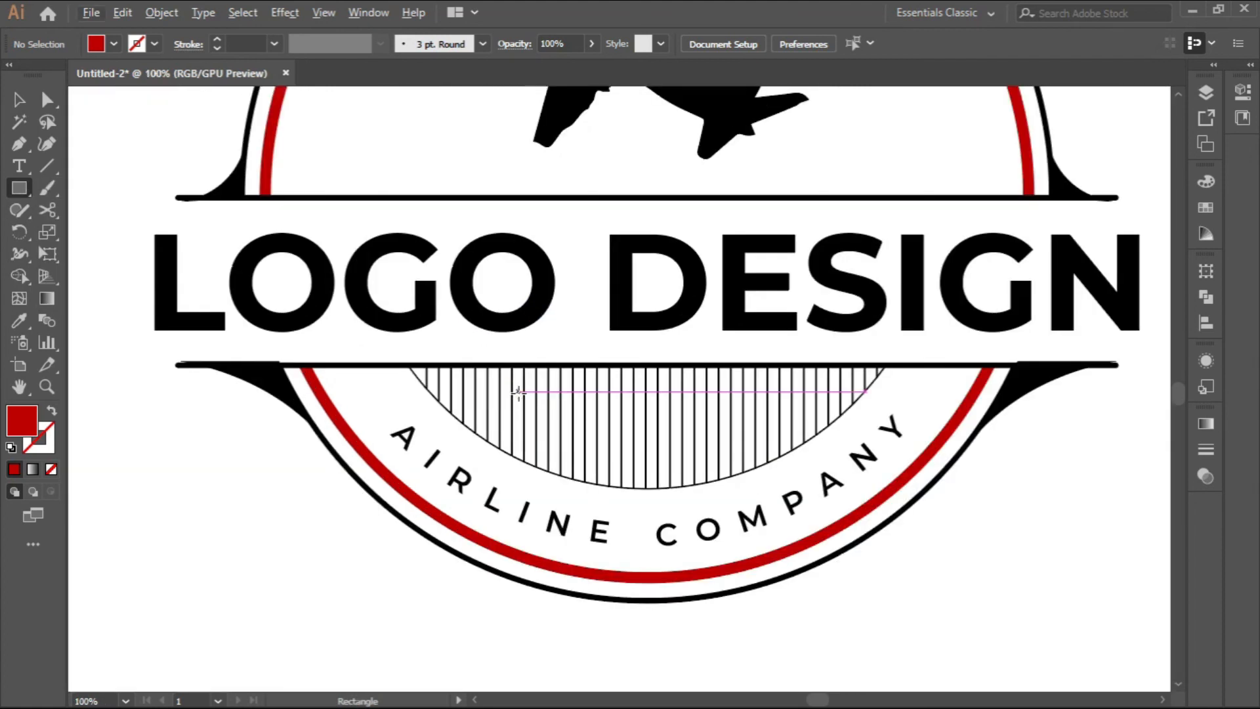
pyautogui.moveTo(519, 392); pyautogui.dragTo(766, 435)
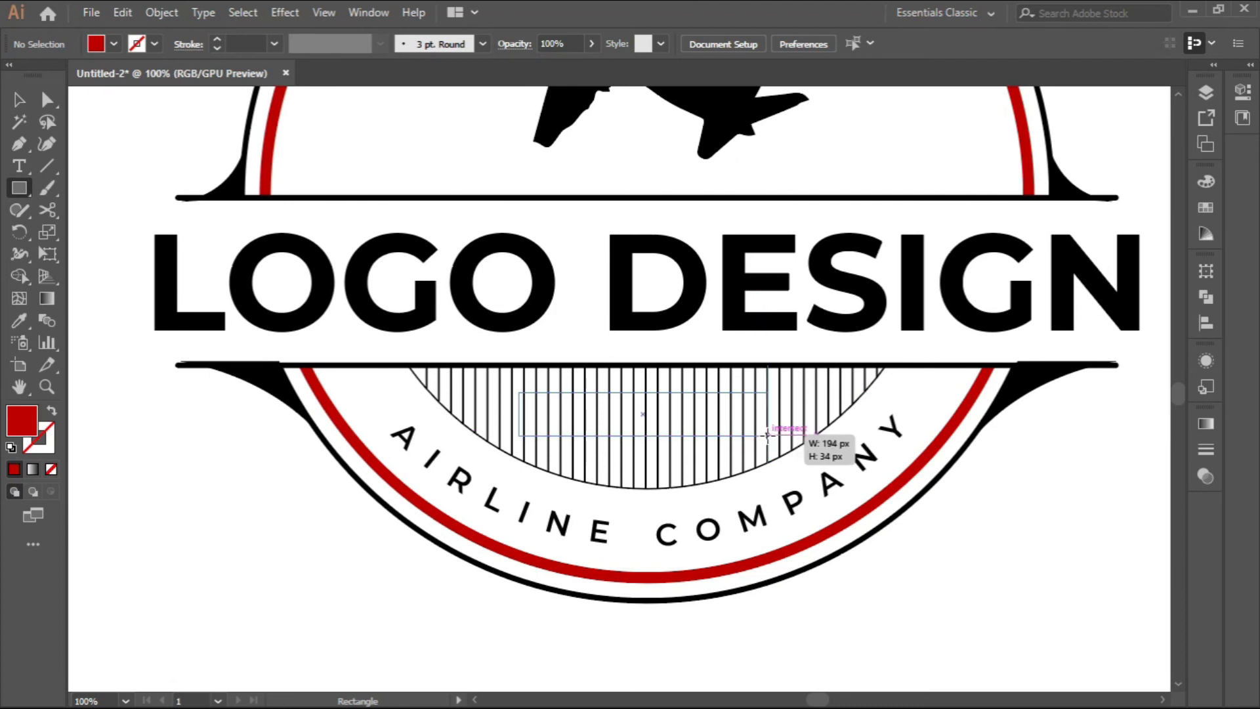
pyautogui.moveTo(767, 435); pyautogui.dragTo(768, 435)
pyautogui.click(18, 99)
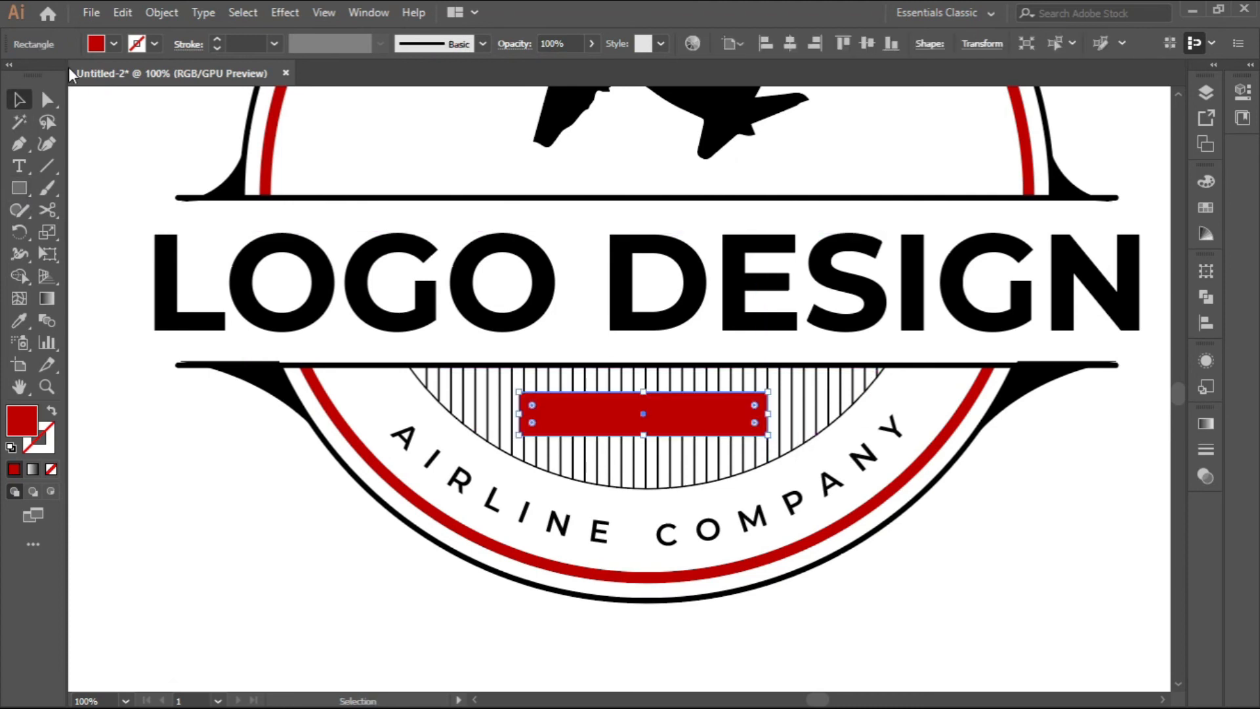
# Fill the rectangle with white and shift it slightly up and right to centre it in the line-filled arc.
pyautogui.click(113, 44)
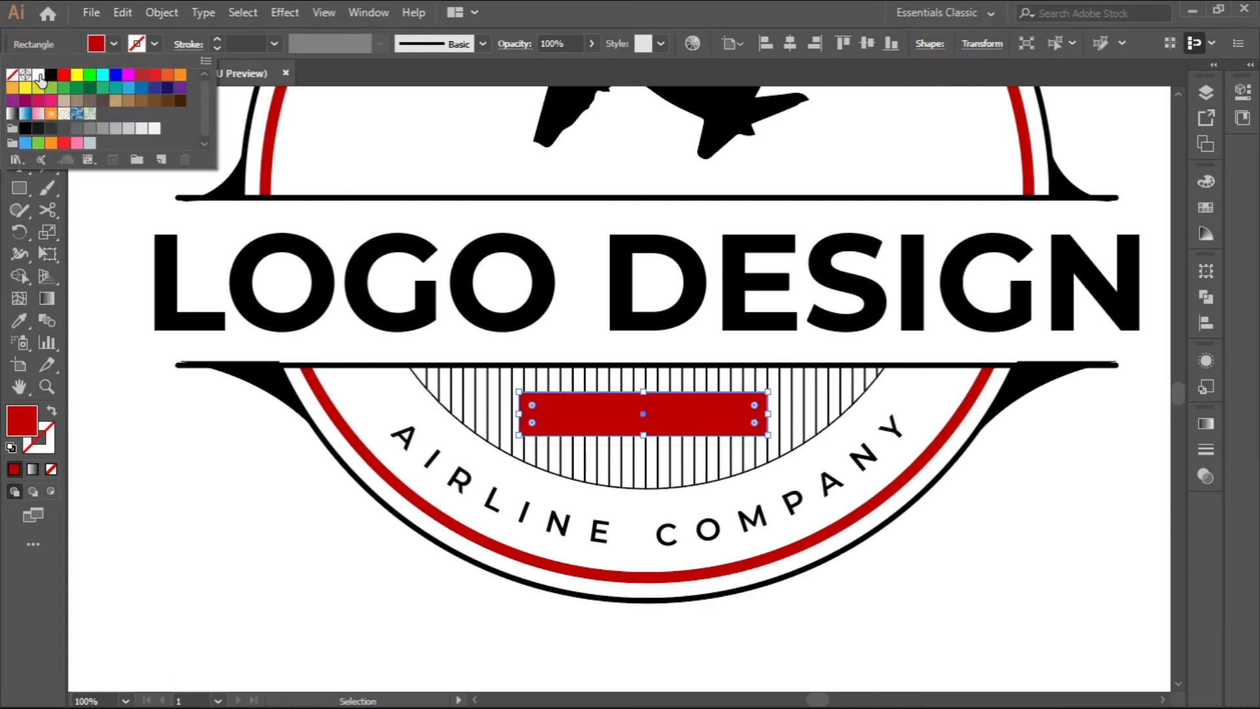
pyautogui.click(38, 75)
pyautogui.click(111, 44)
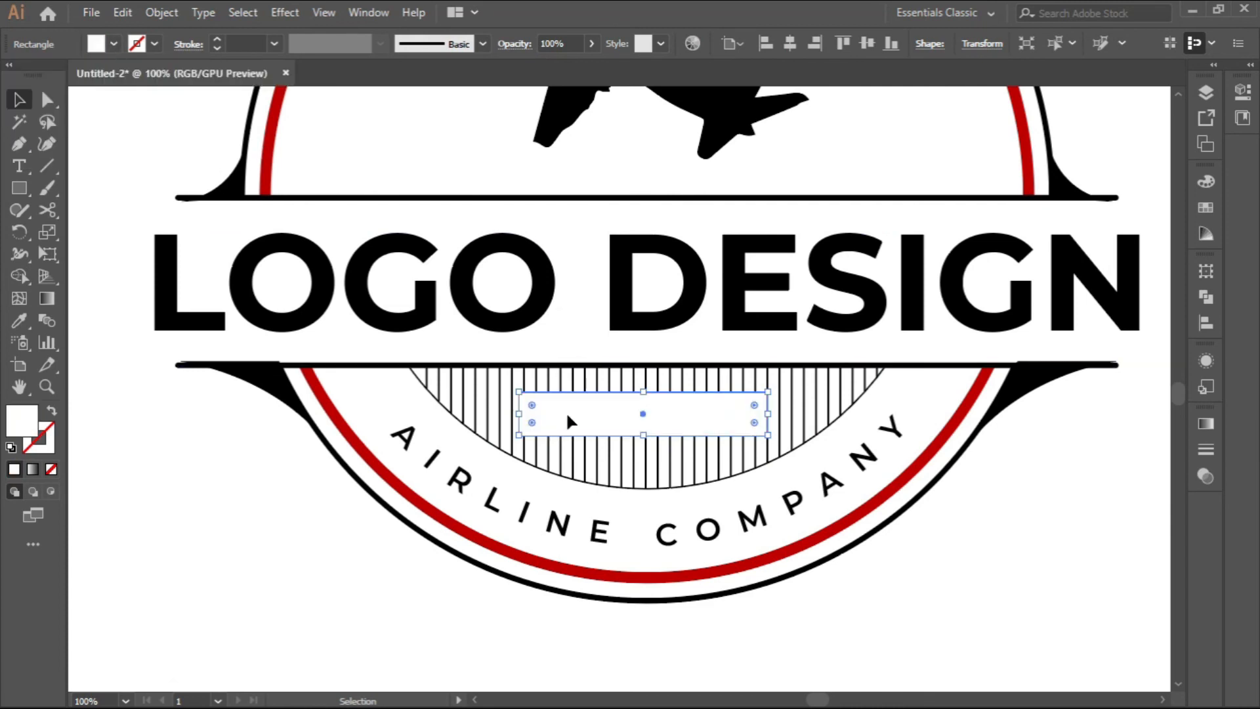
pyautogui.moveTo(578, 413); pyautogui.dragTo(580, 410)
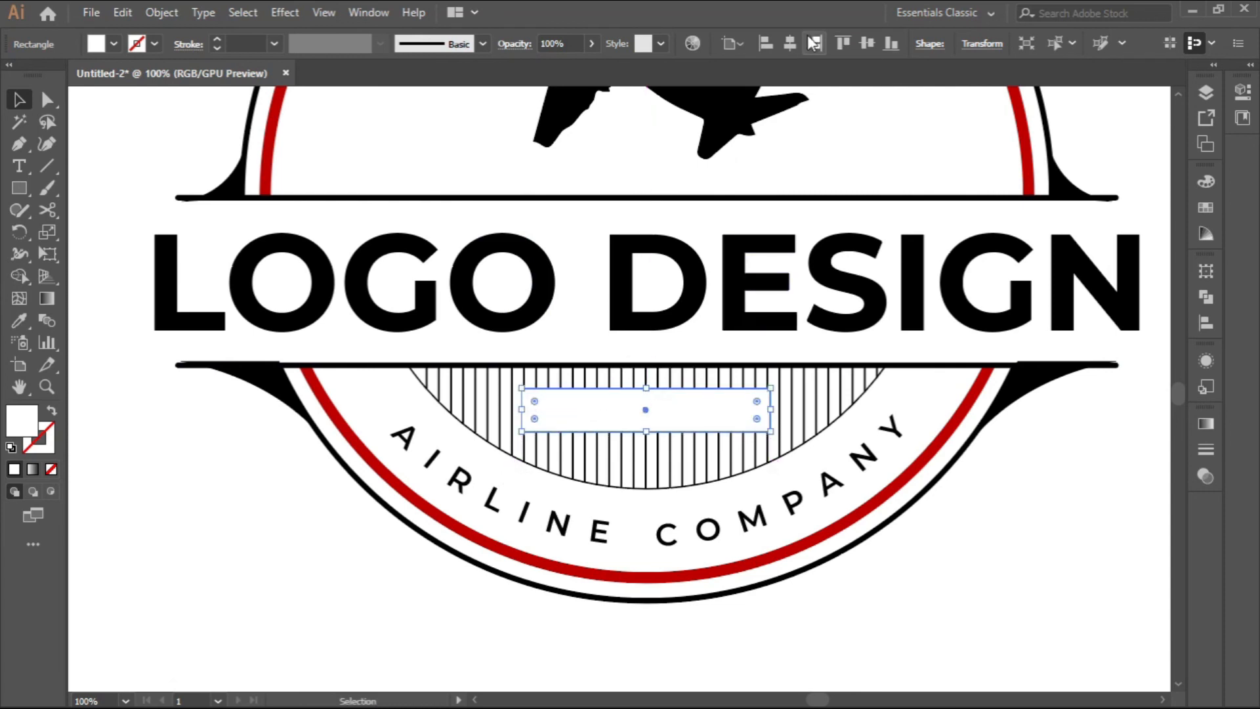
pyautogui.press('Right')
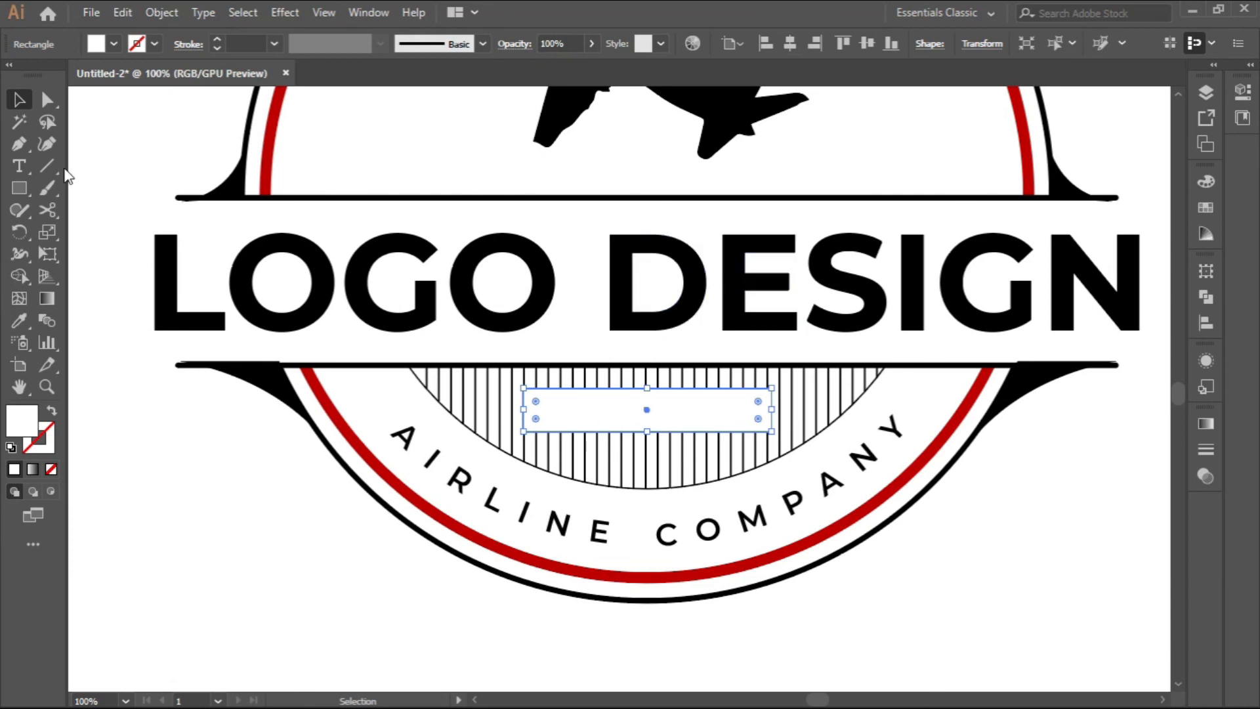
# Add the text SINCE 2021 over the white rectangle in Montserrat SemiBold, 25 pt.
pyautogui.click(19, 166)
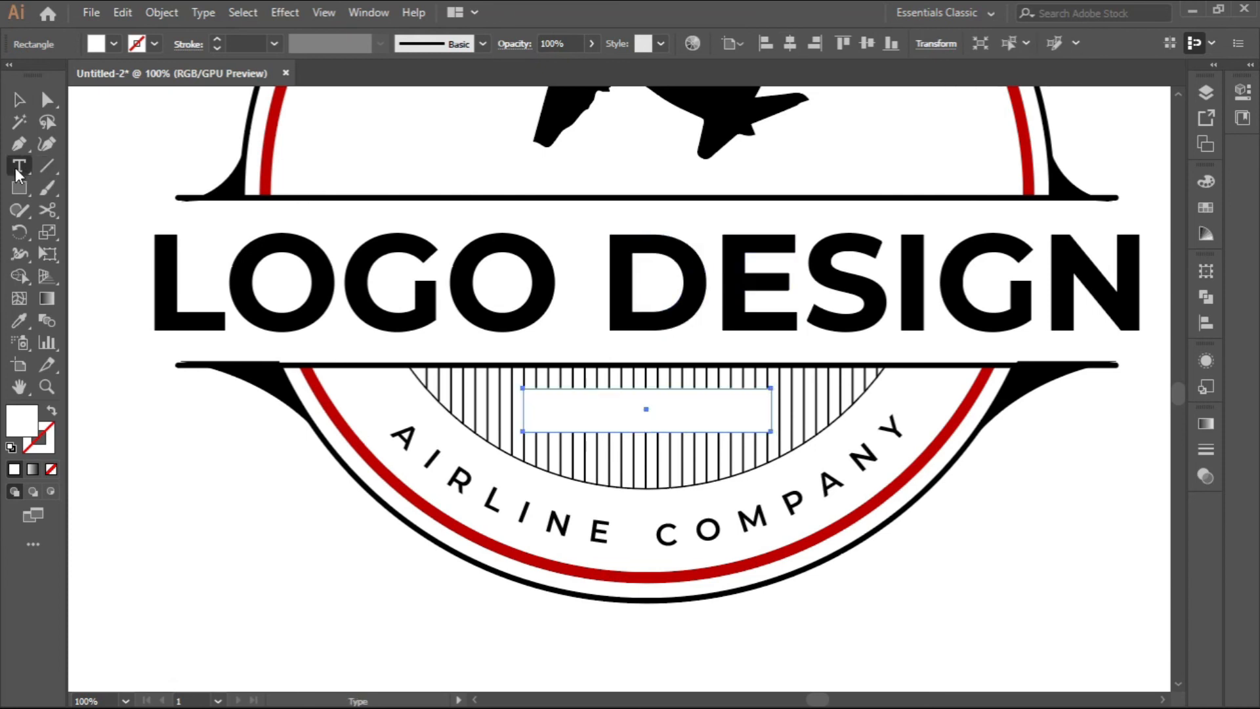
pyautogui.click(550, 404)
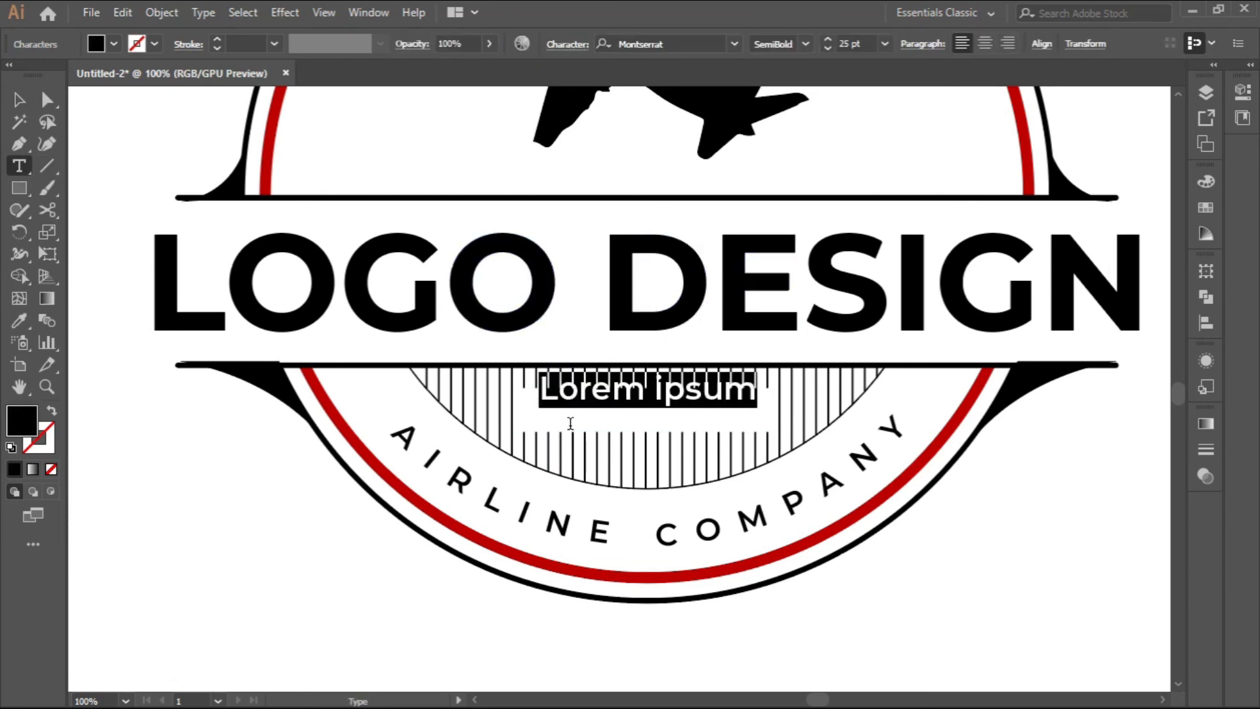
pyautogui.write('SINCE ')
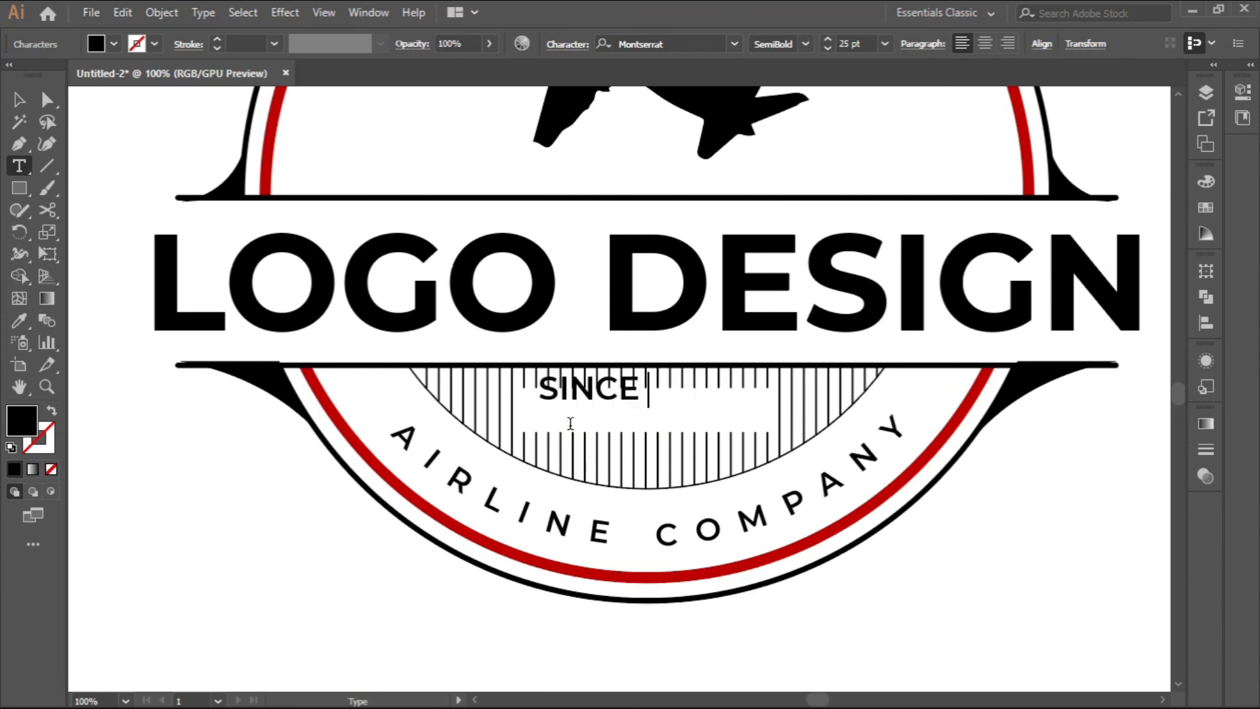
pyautogui.write('202')
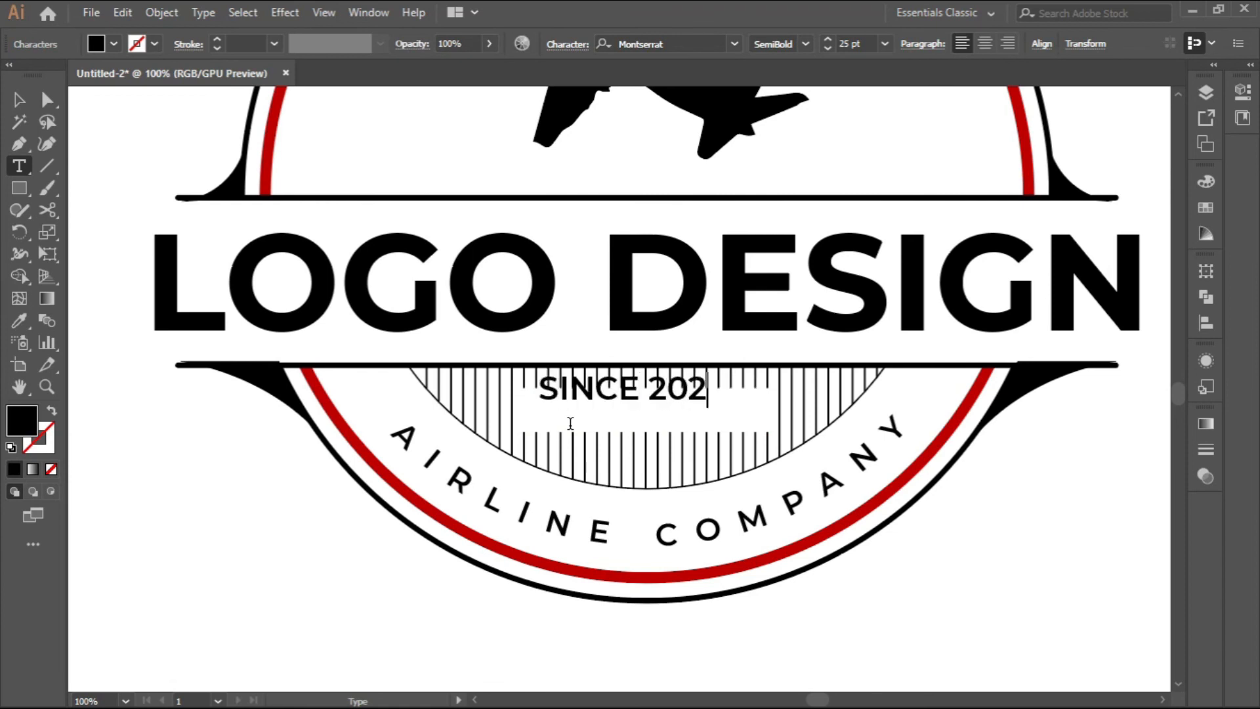
pyautogui.write('1')
pyautogui.click(18, 100)
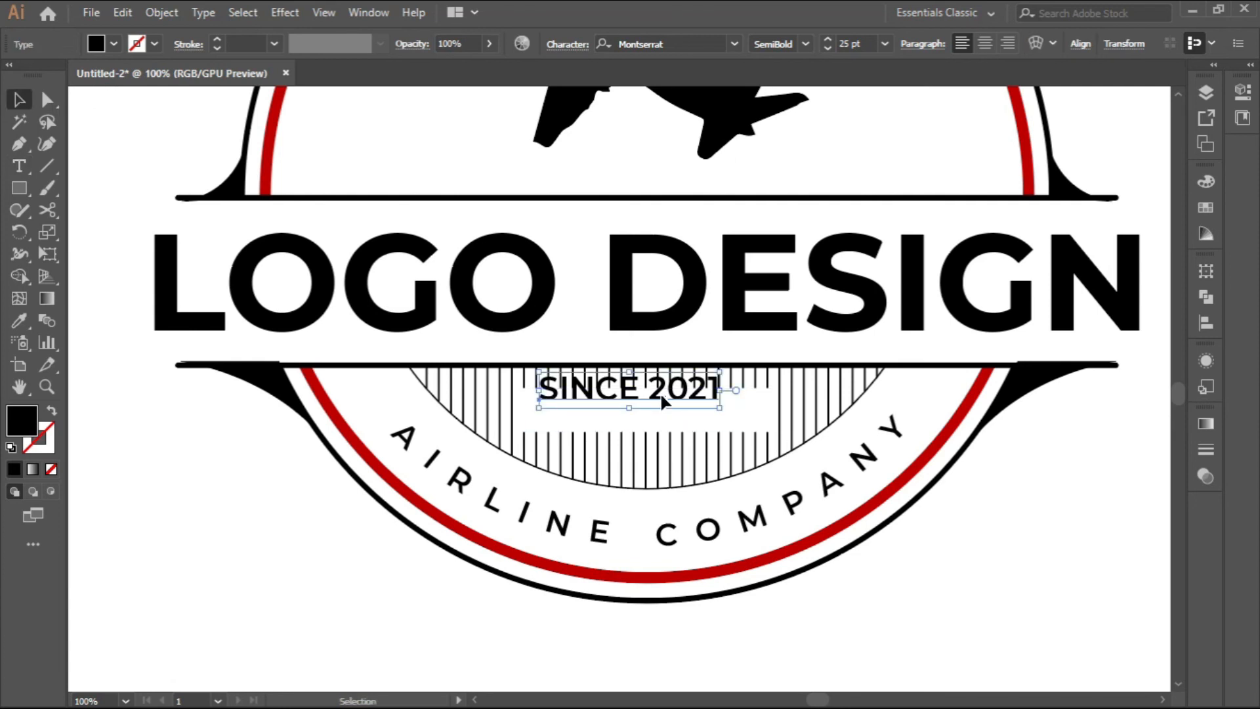
# Move SINCE 2021 down to the middle of the white rectangle and align it to the artboard's horizontal centre.
pyautogui.moveTo(660, 391); pyautogui.dragTo(660, 412)
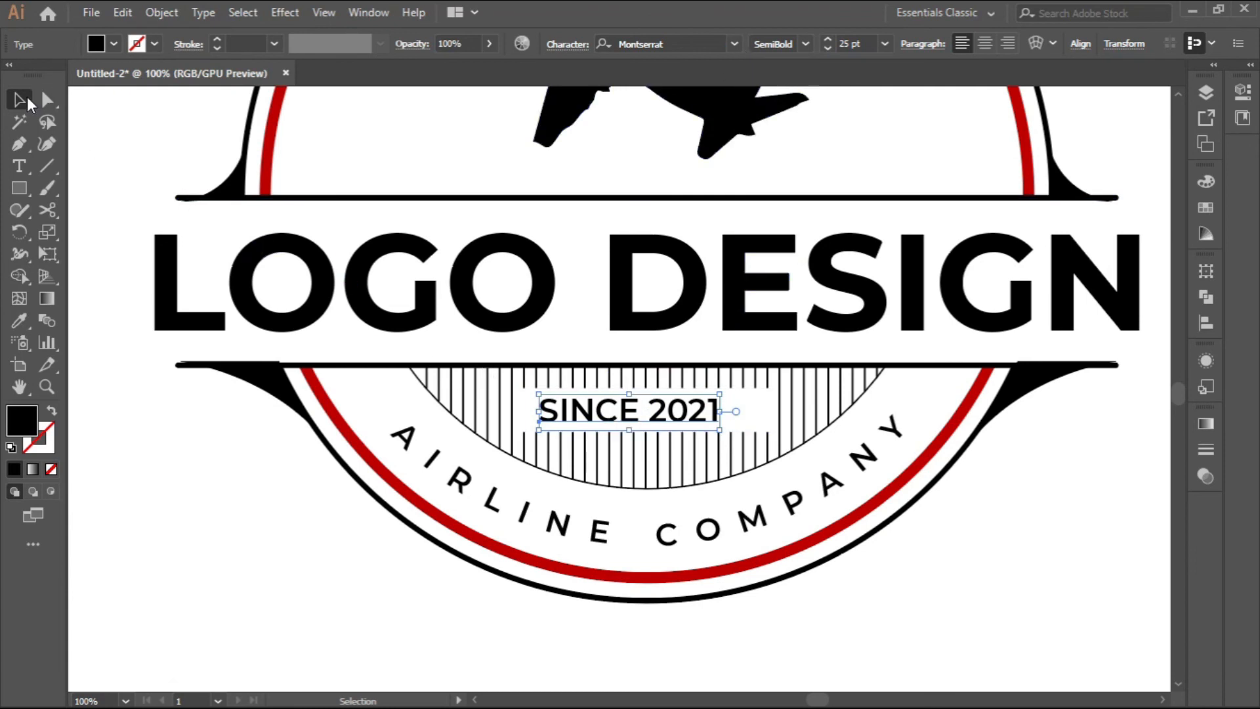
pyautogui.click(99, 131)
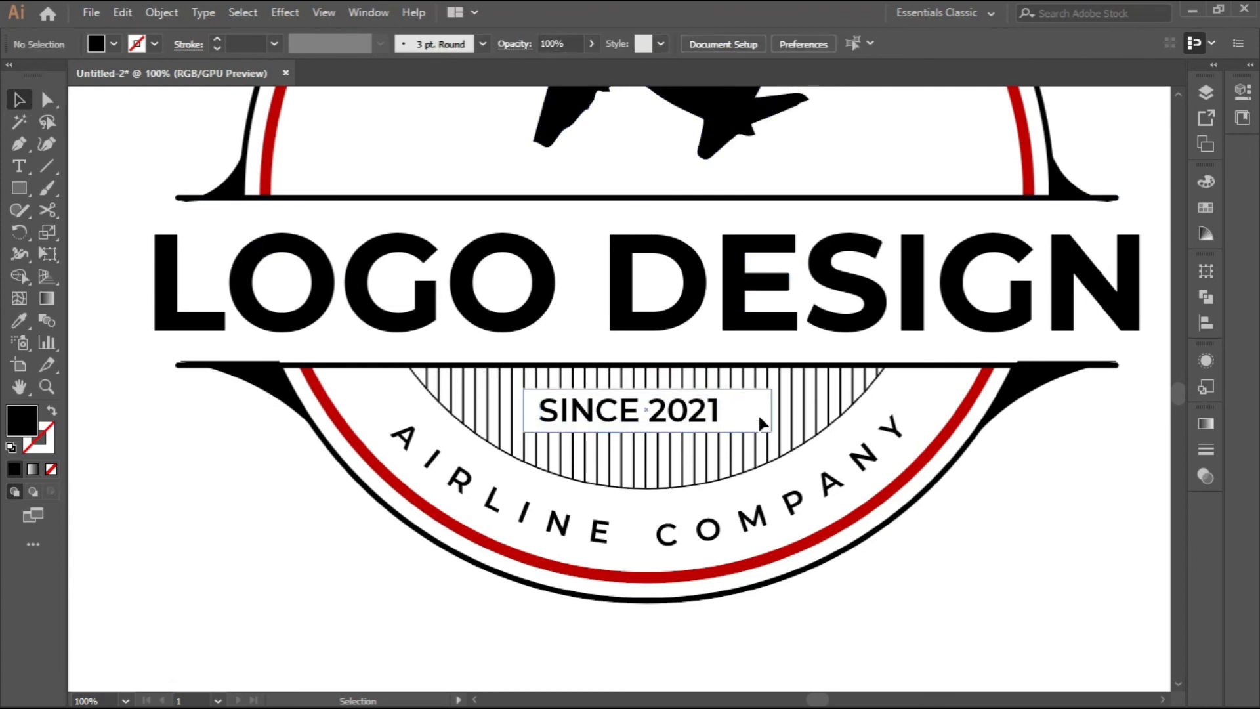
pyautogui.click(682, 413)
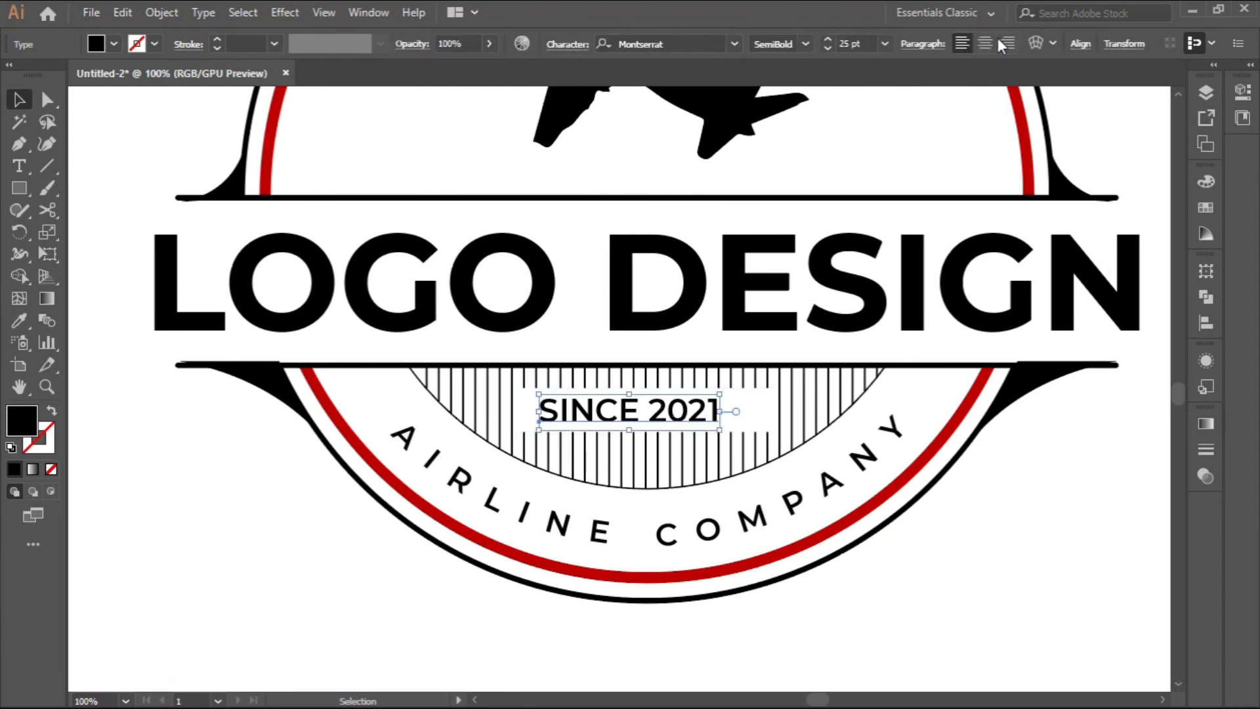
pyautogui.click(1077, 46)
pyautogui.click(927, 96)
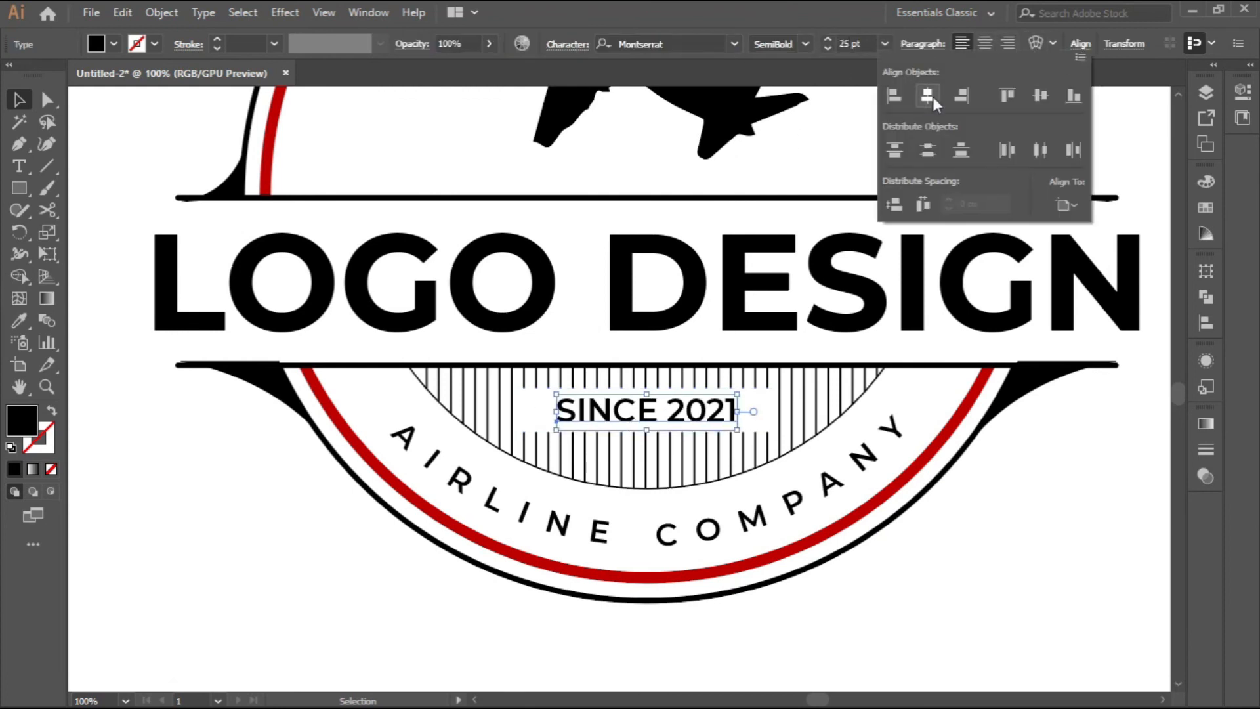
pyautogui.click(1079, 44)
# Narrow the white rectangle evenly from both sides so it closely frames SINCE 2021, and deselect it.
pyautogui.click(772, 400)
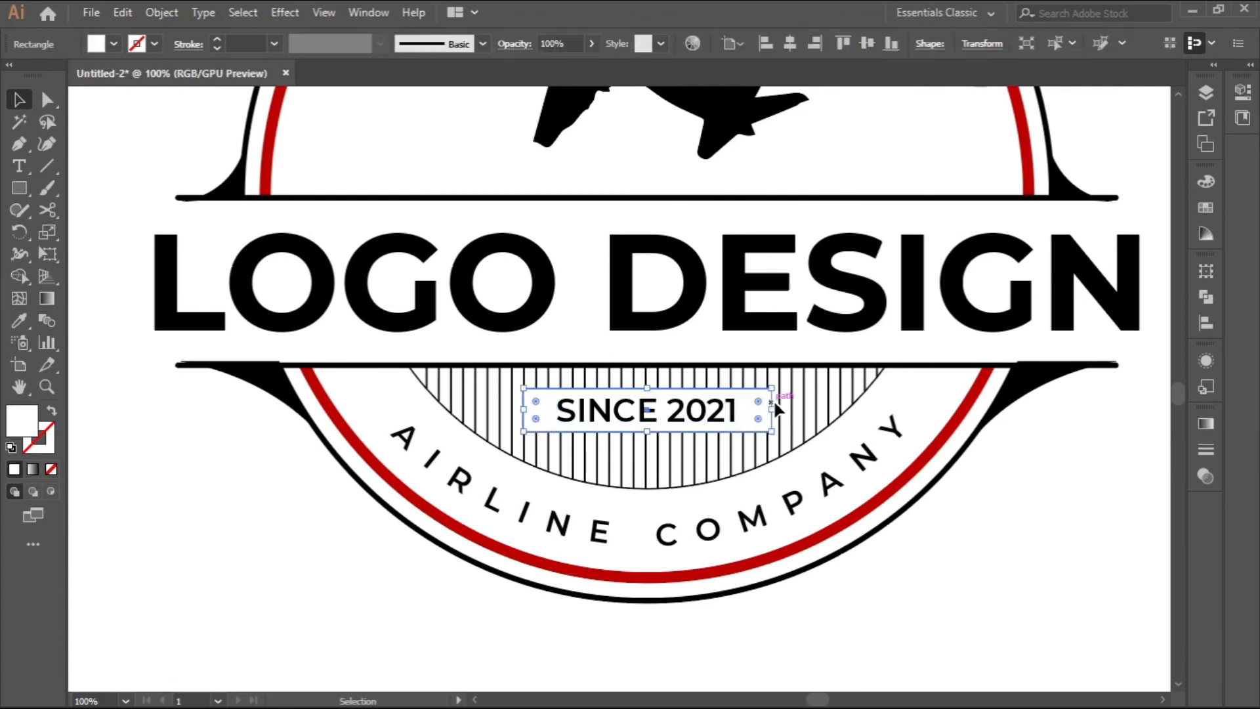
pyautogui.moveTo(770, 410); pyautogui.dragTo(749, 418)
pyautogui.hotkey('ctrl', '-')
pyautogui.hotkey('ctrl', '-')
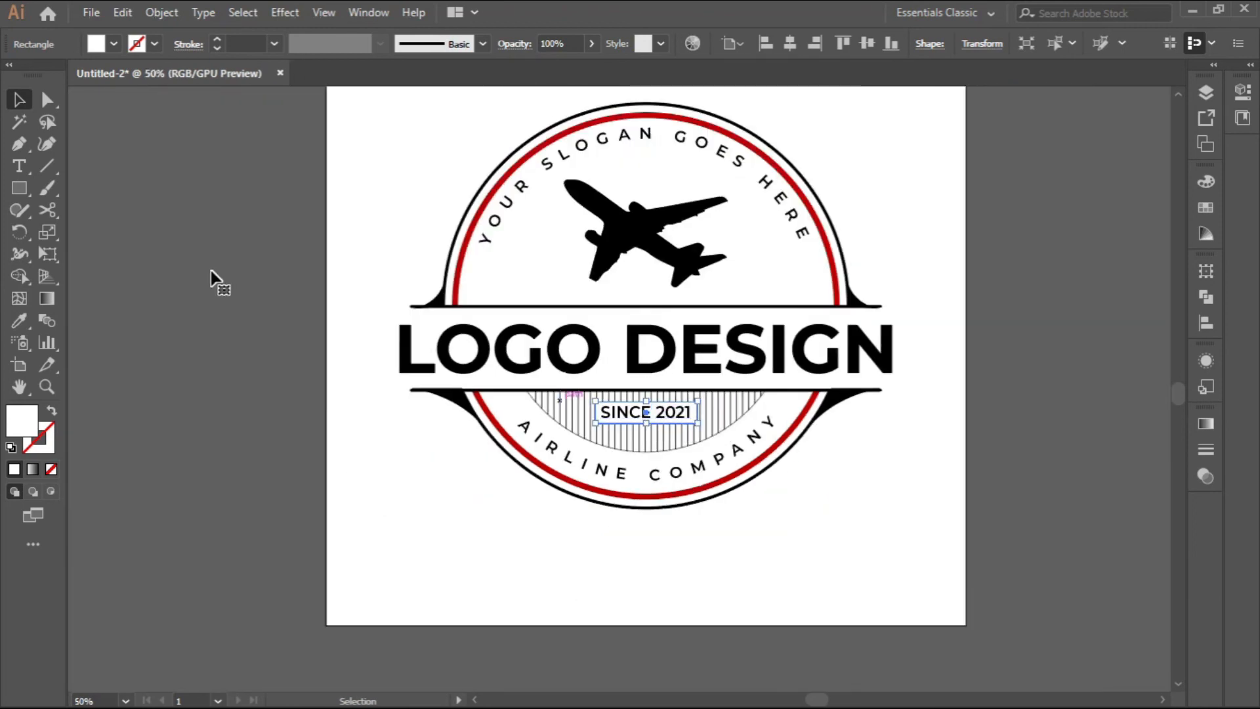
pyautogui.click(21, 98)
pyautogui.click(151, 161)
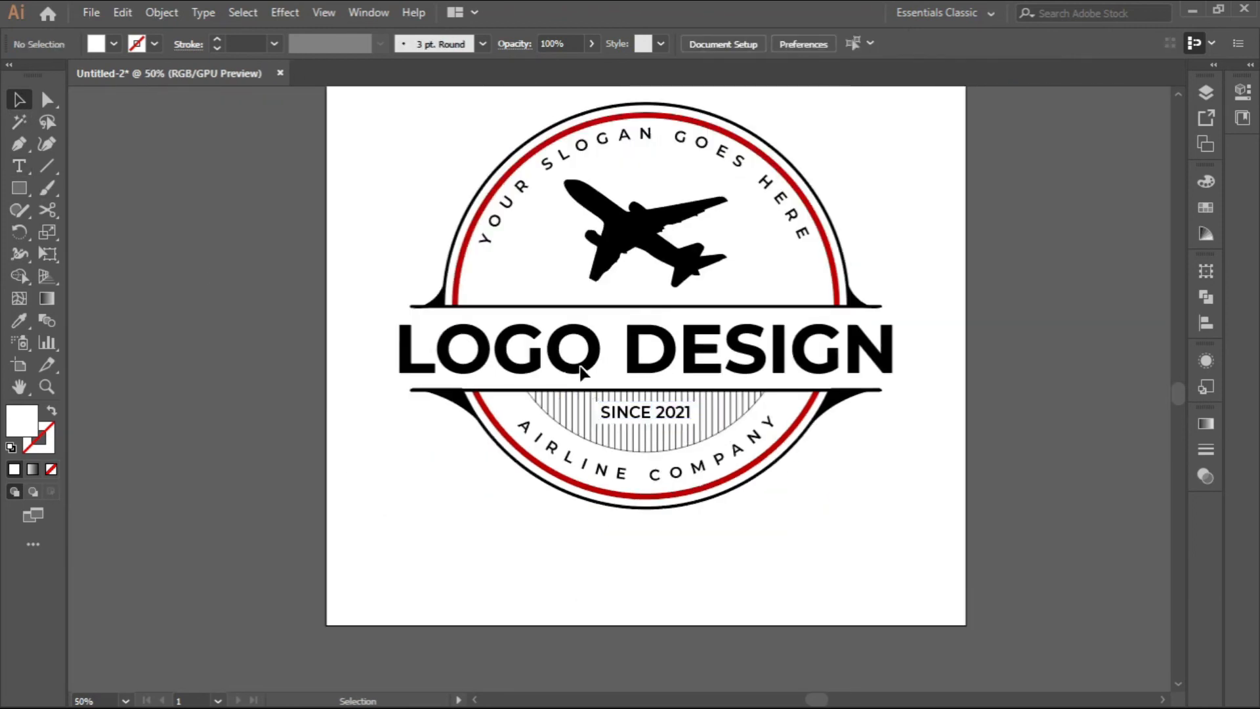
# Move SINCE 2021 and its white rectangle together slightly down inside the line-filled arc, and deselect them.
pyautogui.scroll(3, 653, 424)
pyautogui.click(638, 412)
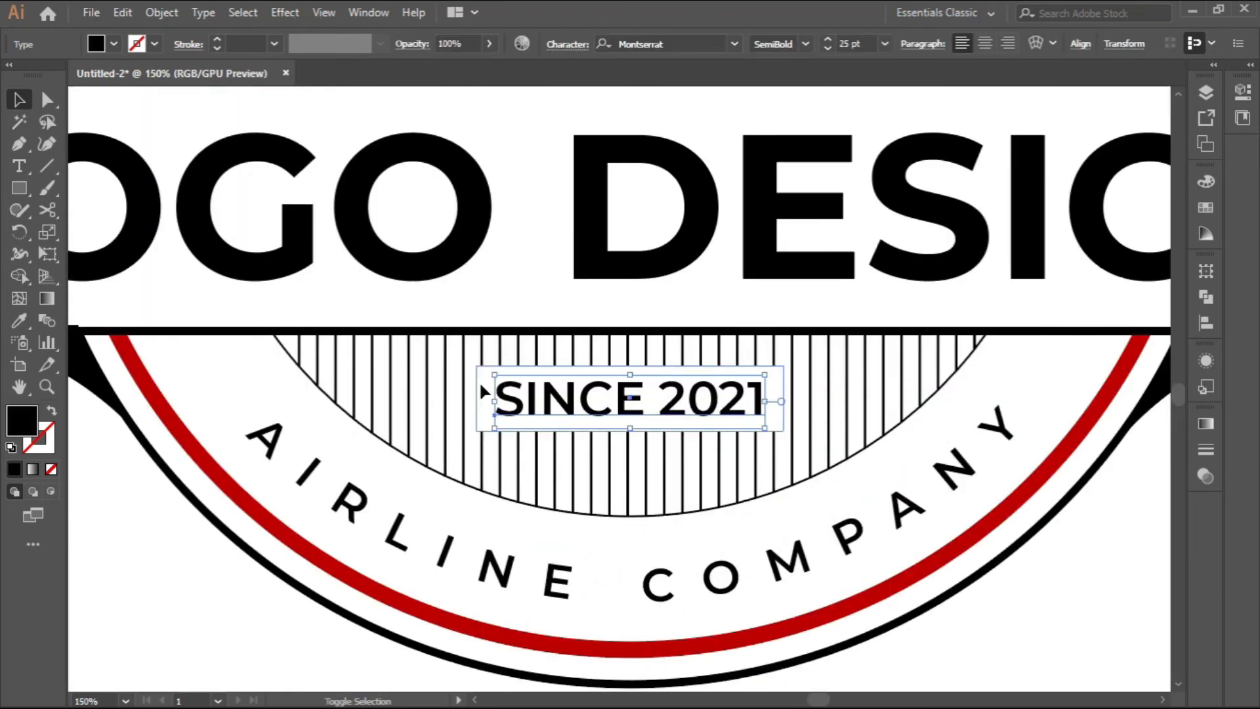
pyautogui.keyDown('shift'); pyautogui.click(481, 388); pyautogui.keyUp('shift')
pyautogui.moveTo(553, 398); pyautogui.dragTo(554, 407)
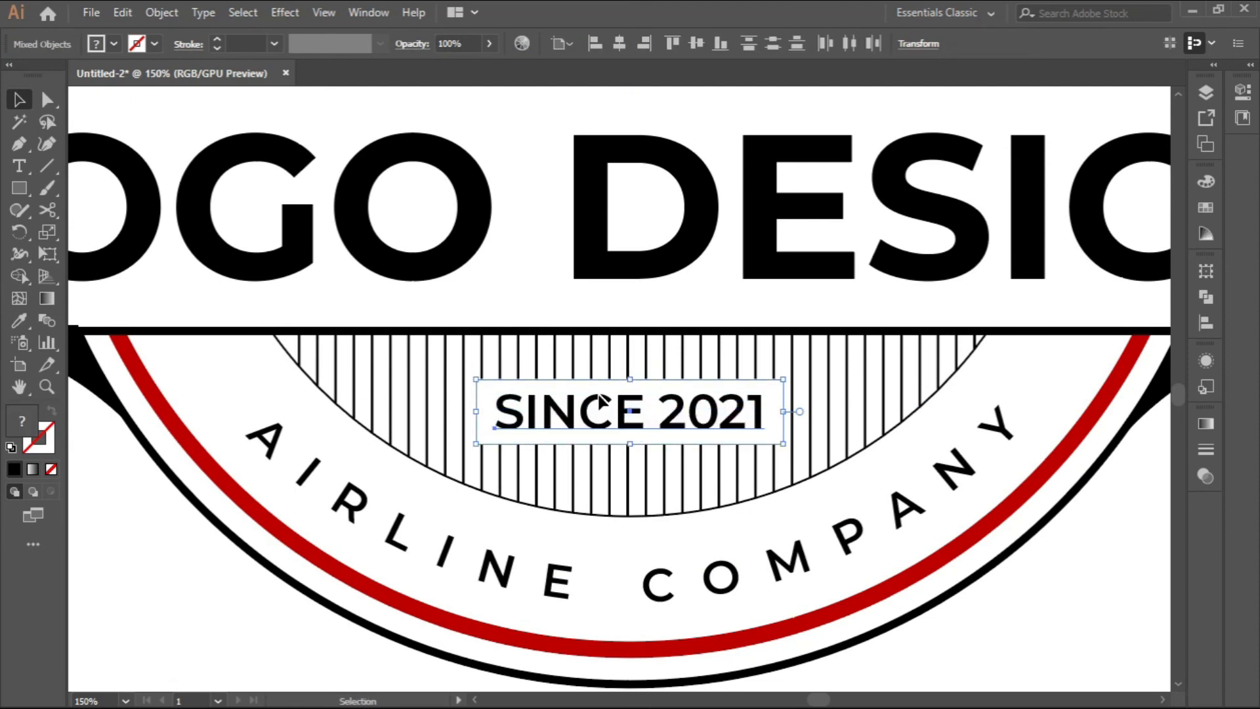
pyautogui.scroll(-2, 601, 398)
pyautogui.click(1158, 372)
pyautogui.scroll(-2, 656, 359)
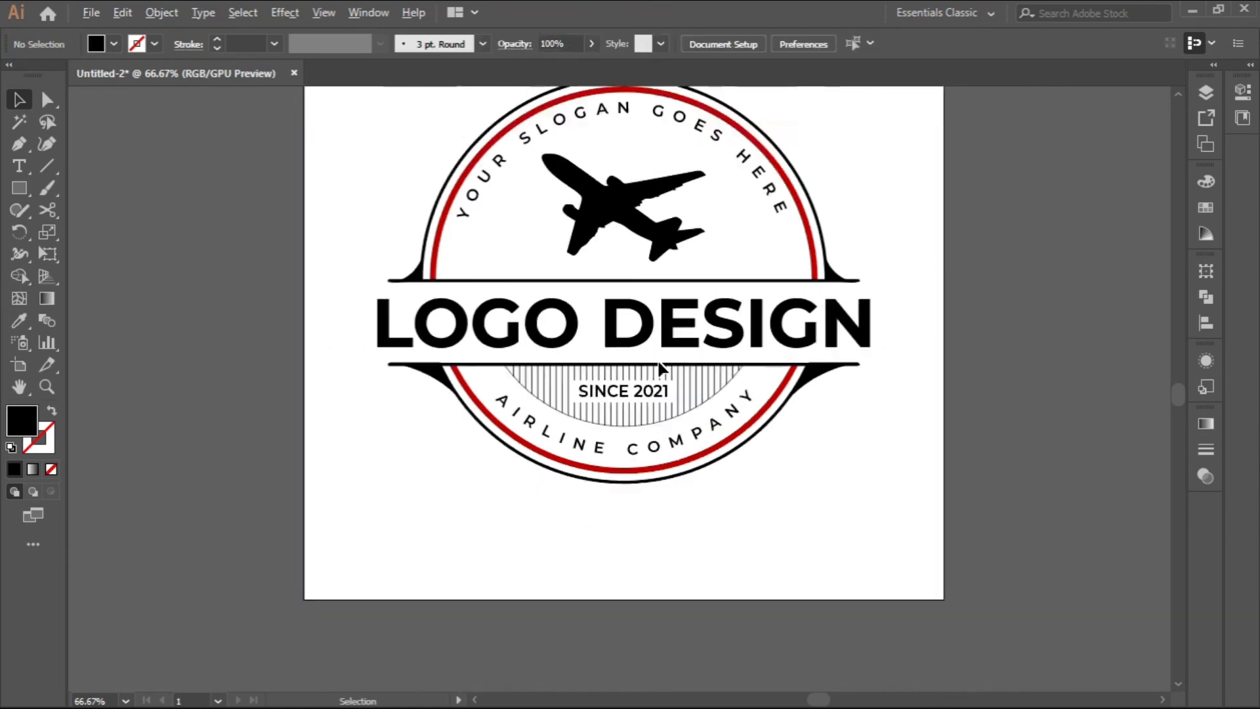